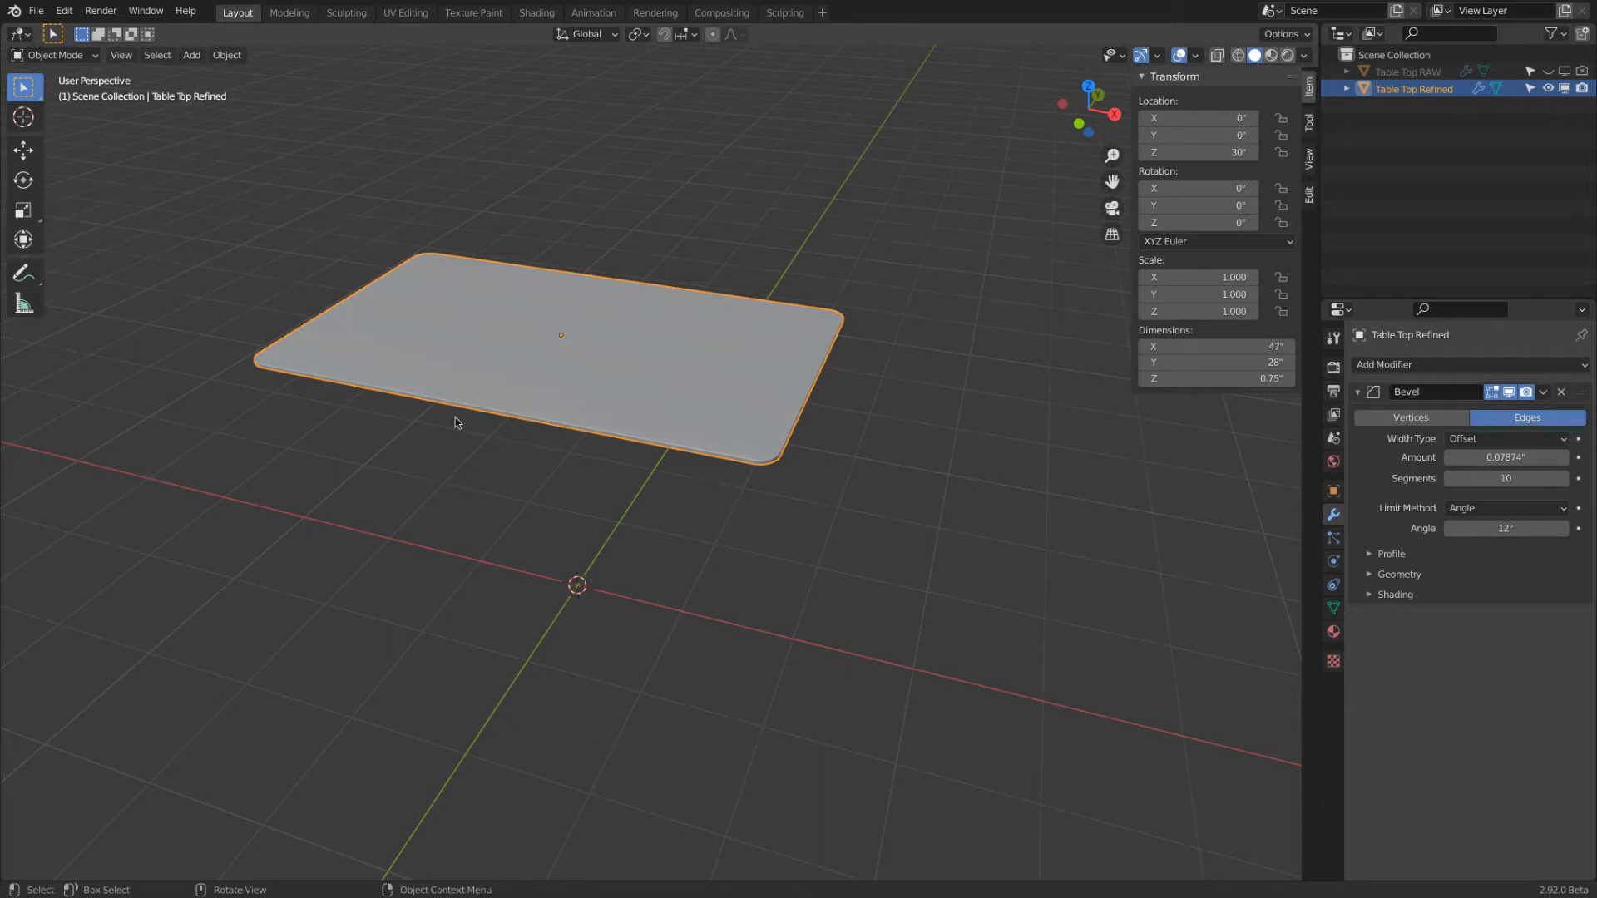
Add a plane mesh and set its dimensions to 2" in X and 1" in Y
{"action": "left_click", "coordinate": [198, 56]}
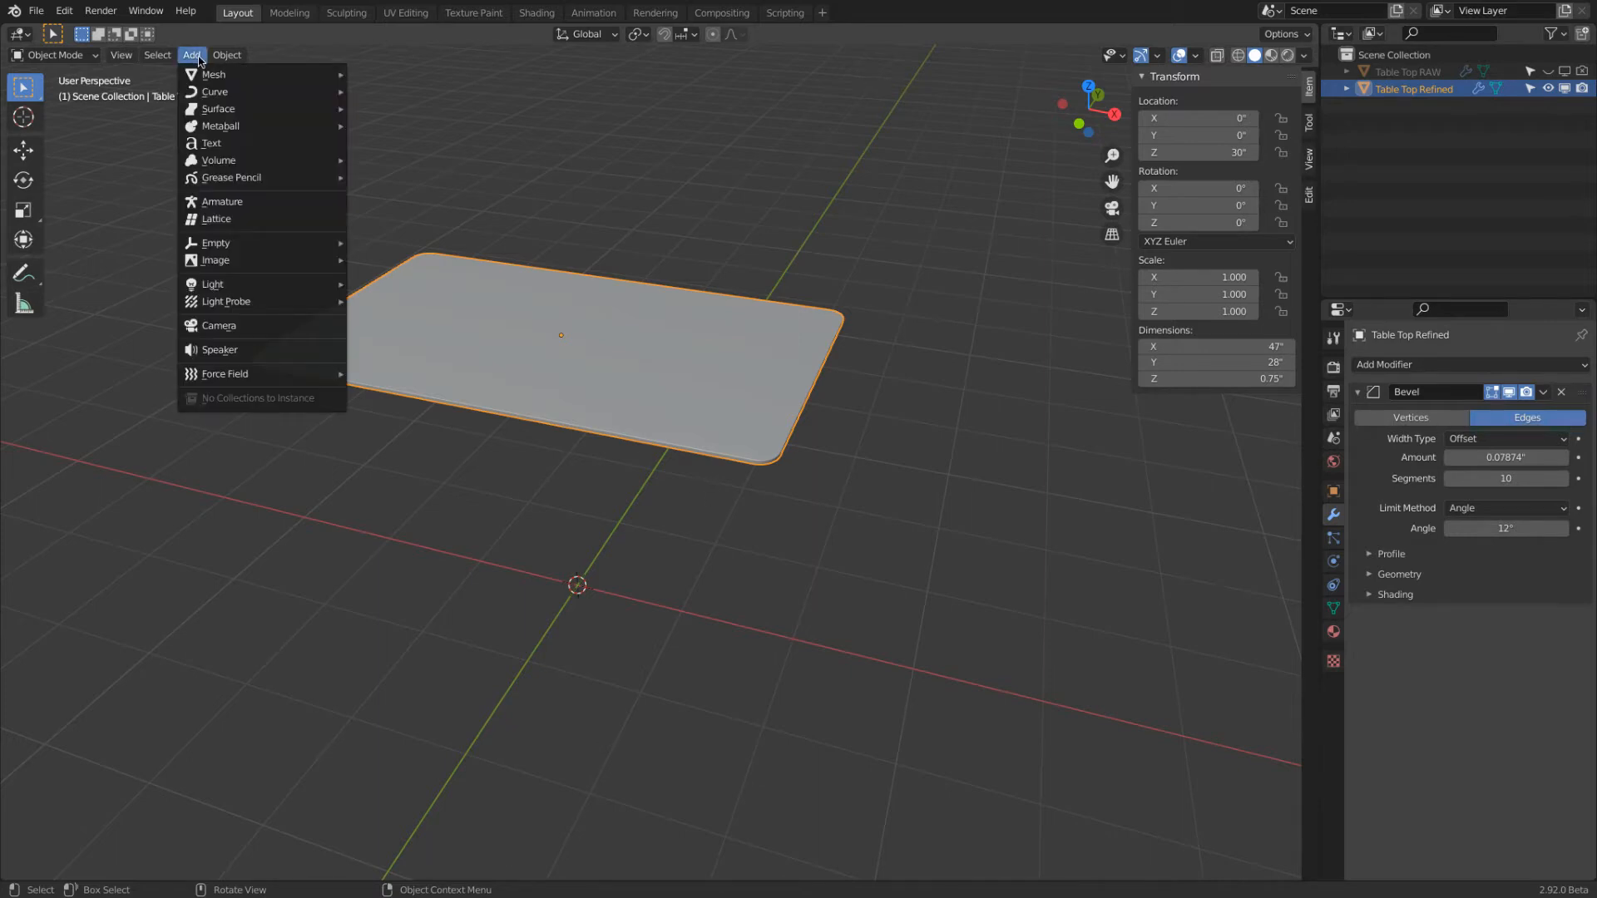
{"action": "mouse_move", "coordinate": [207, 78]}
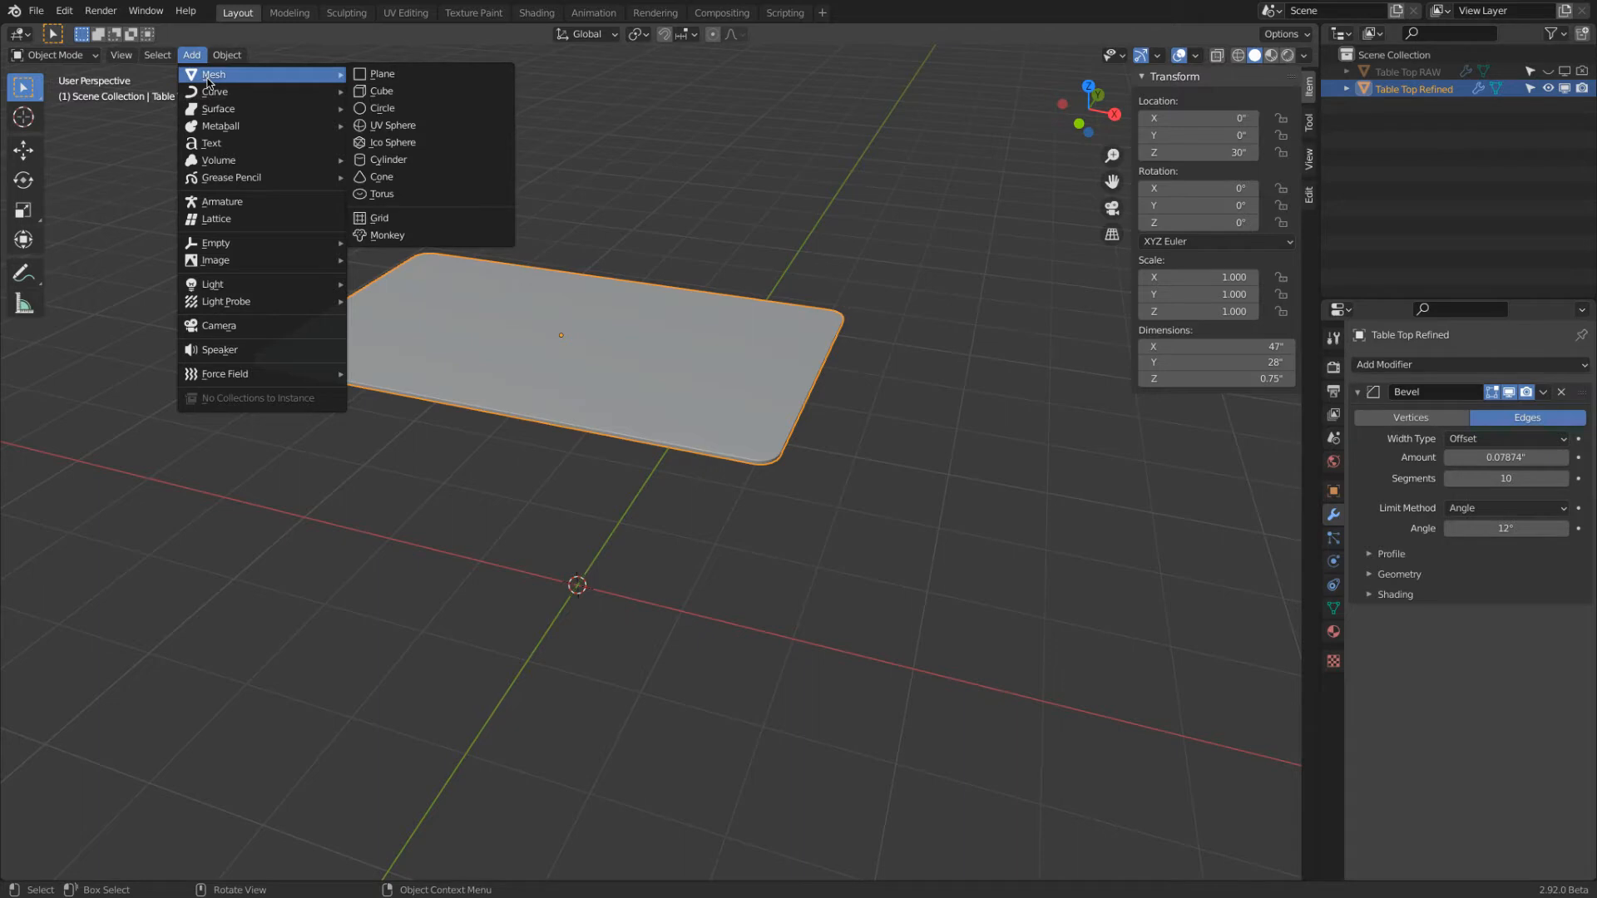
{"action": "left_click", "coordinate": [427, 75]}
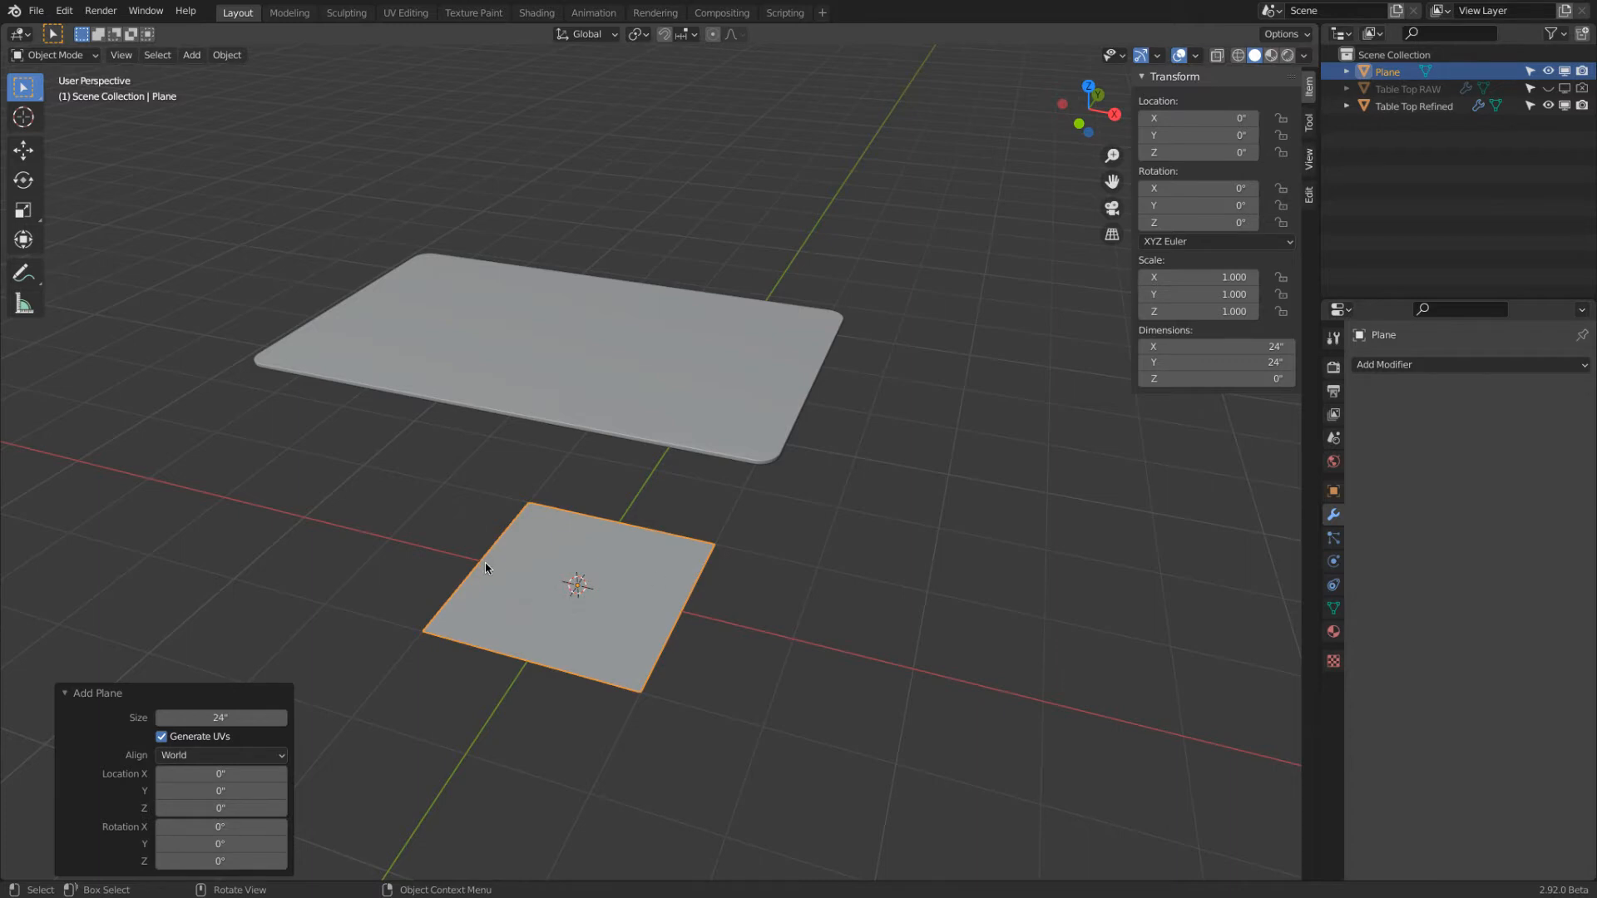
{"action": "left_click", "coordinate": [1206, 347]}
{"action": "type", "text": "2"}
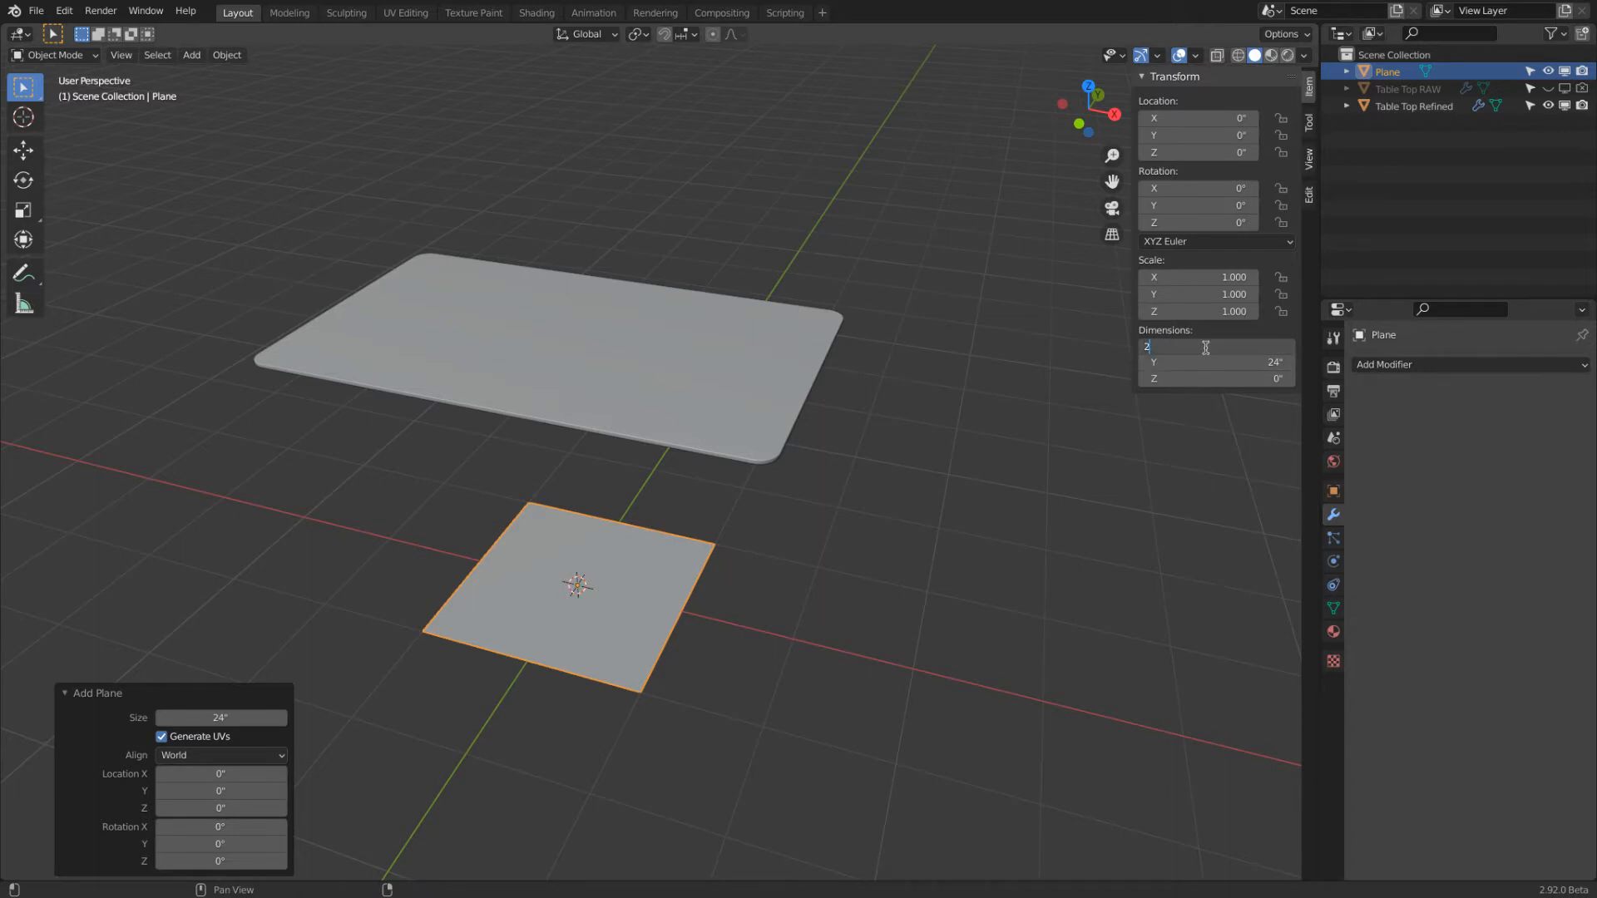
{"action": "key", "text": "Return"}
{"action": "left_click", "coordinate": [1201, 362]}
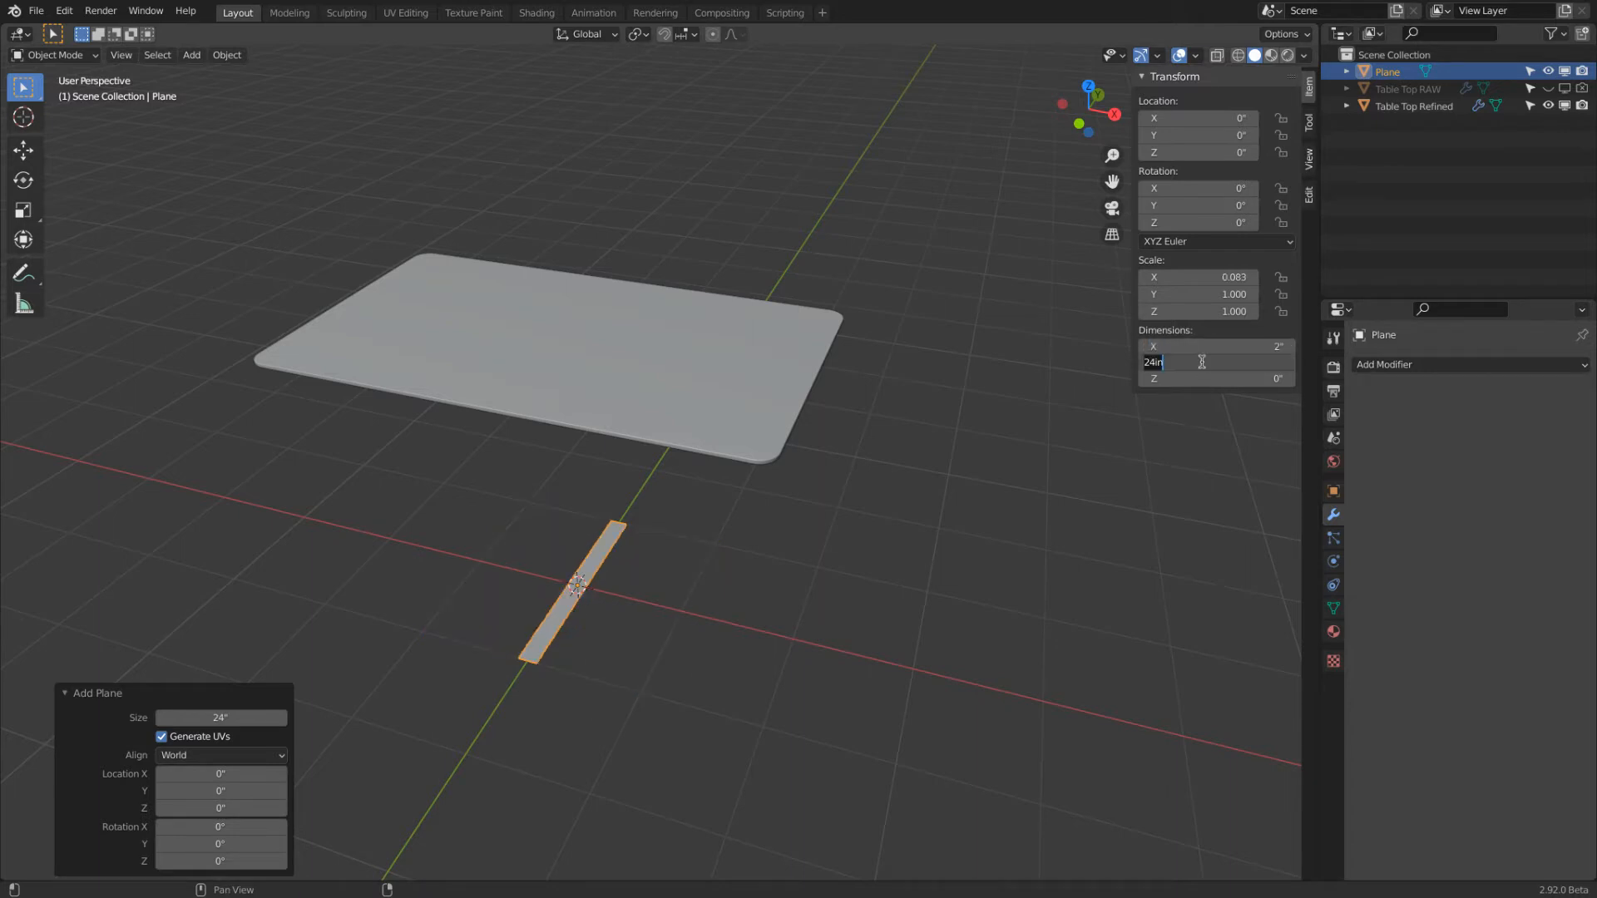
{"action": "type", "text": "1"}
{"action": "key", "text": "Return"}
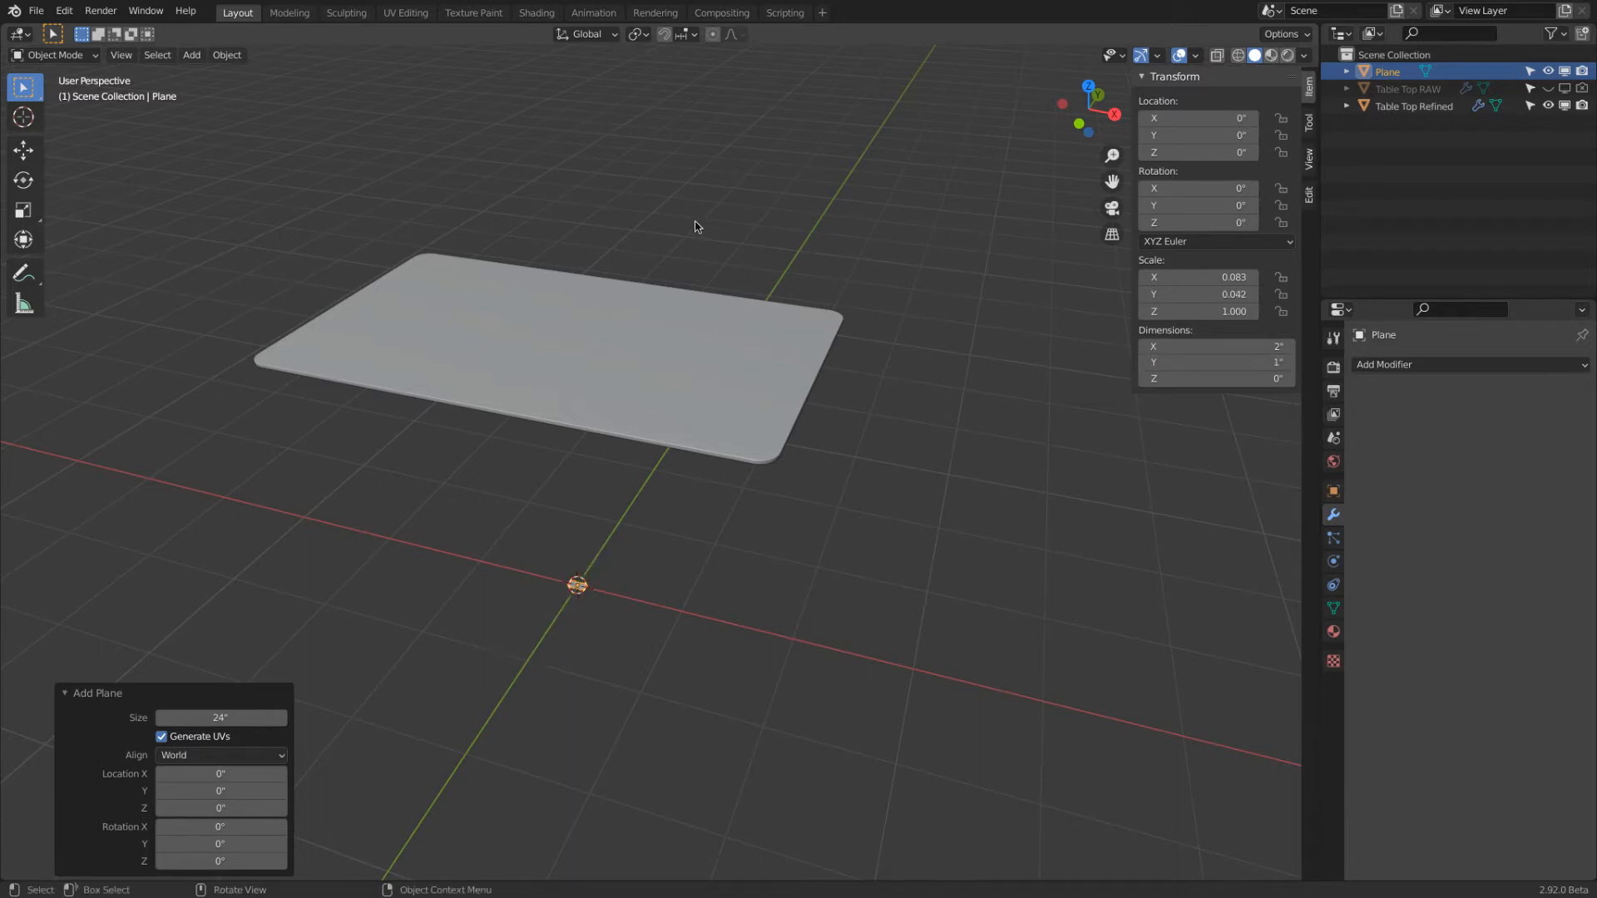
Apply the scale of the resized plane
{"action": "left_click", "coordinate": [233, 58]}
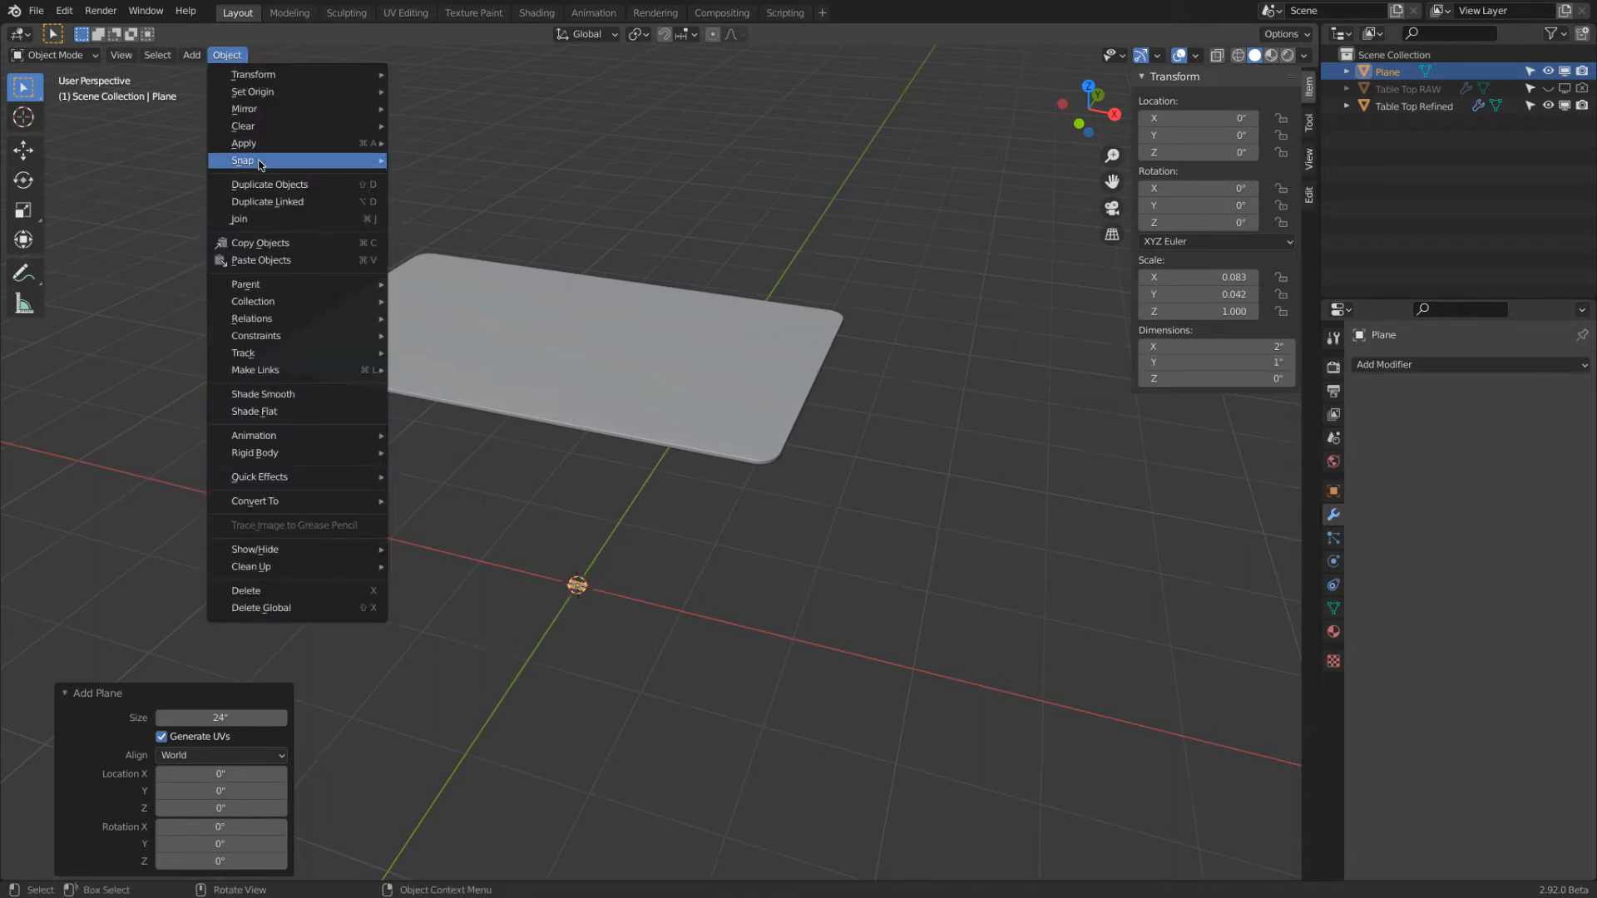
{"action": "mouse_move", "coordinate": [260, 164]}
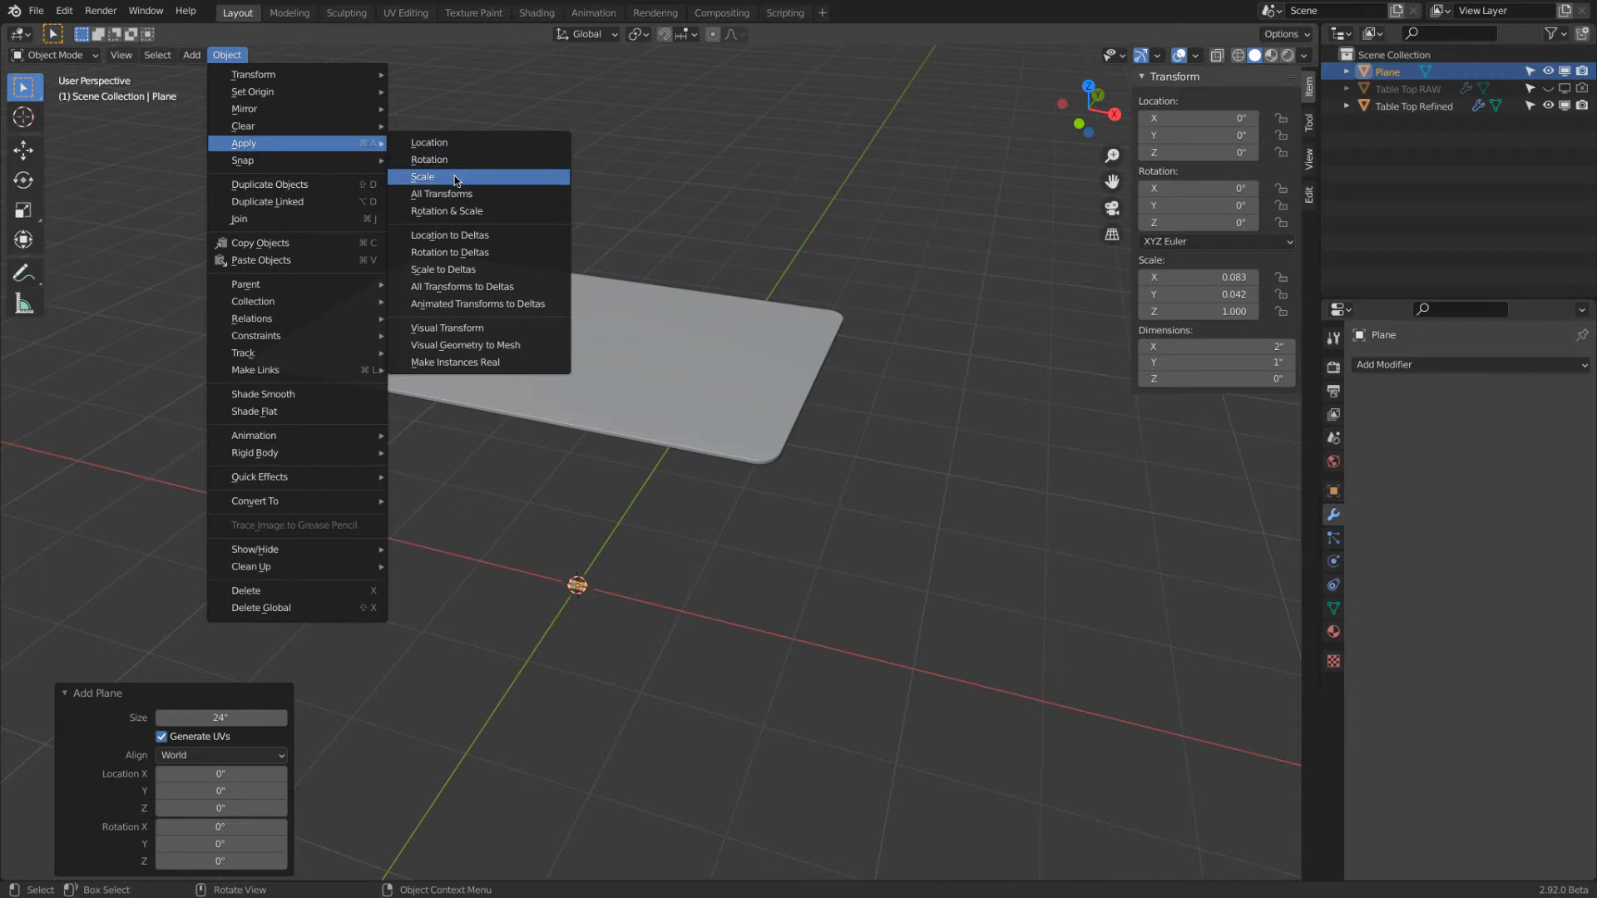
{"action": "left_click", "coordinate": [455, 178]}
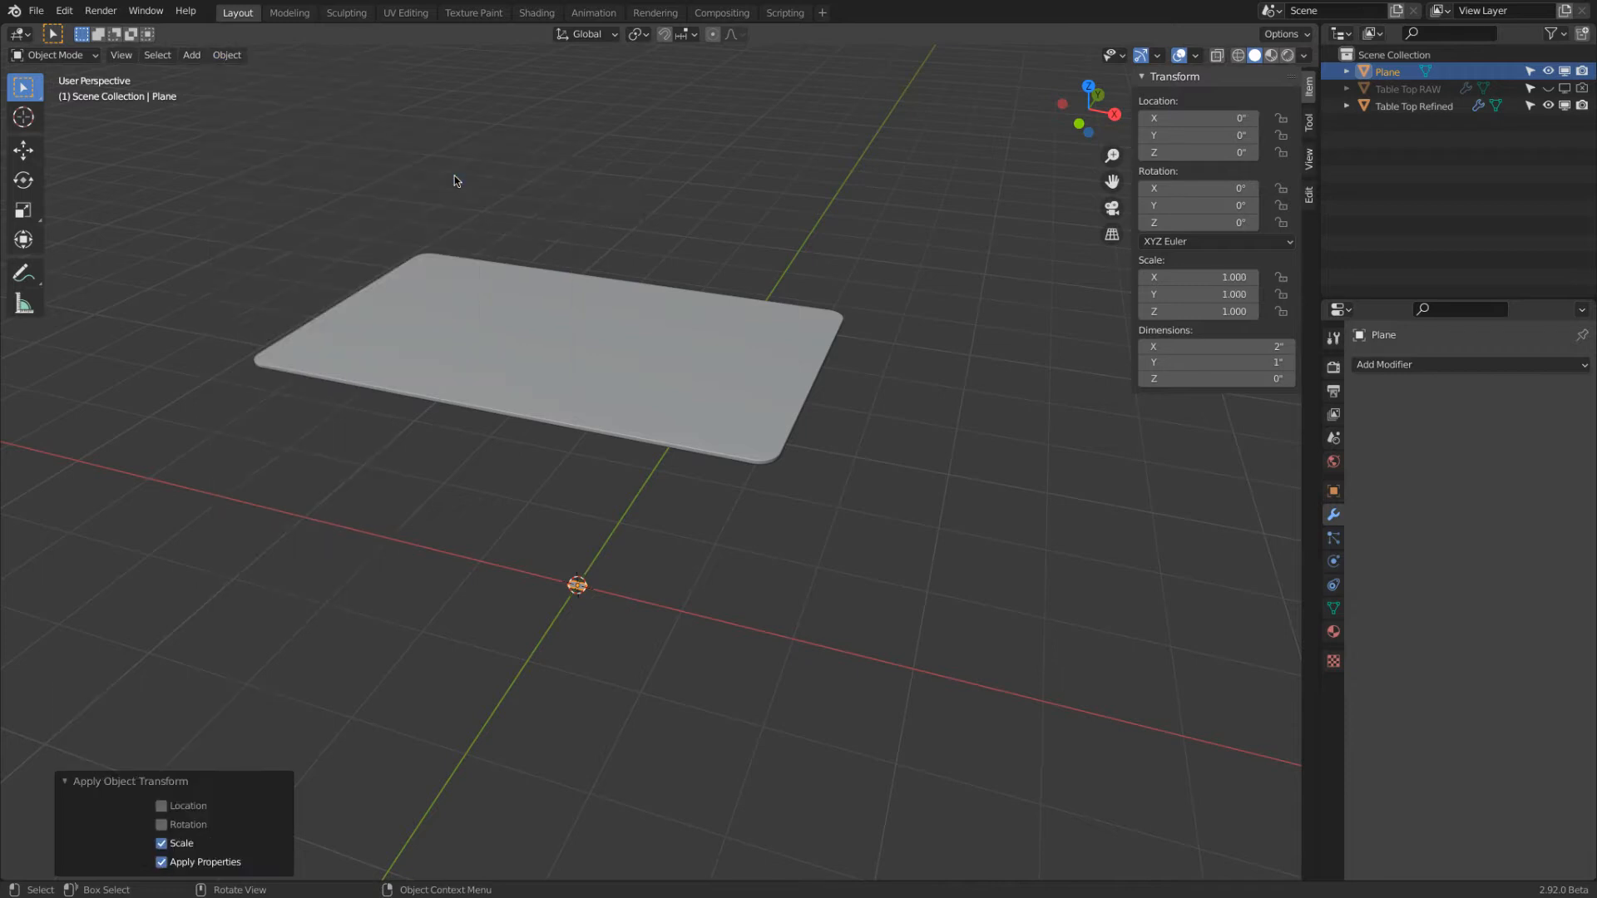
In Edit Mode with face selection, extrude the plane's face upward about 21.28" to form the leg's shaft
{"action": "left_click", "coordinate": [78, 56]}
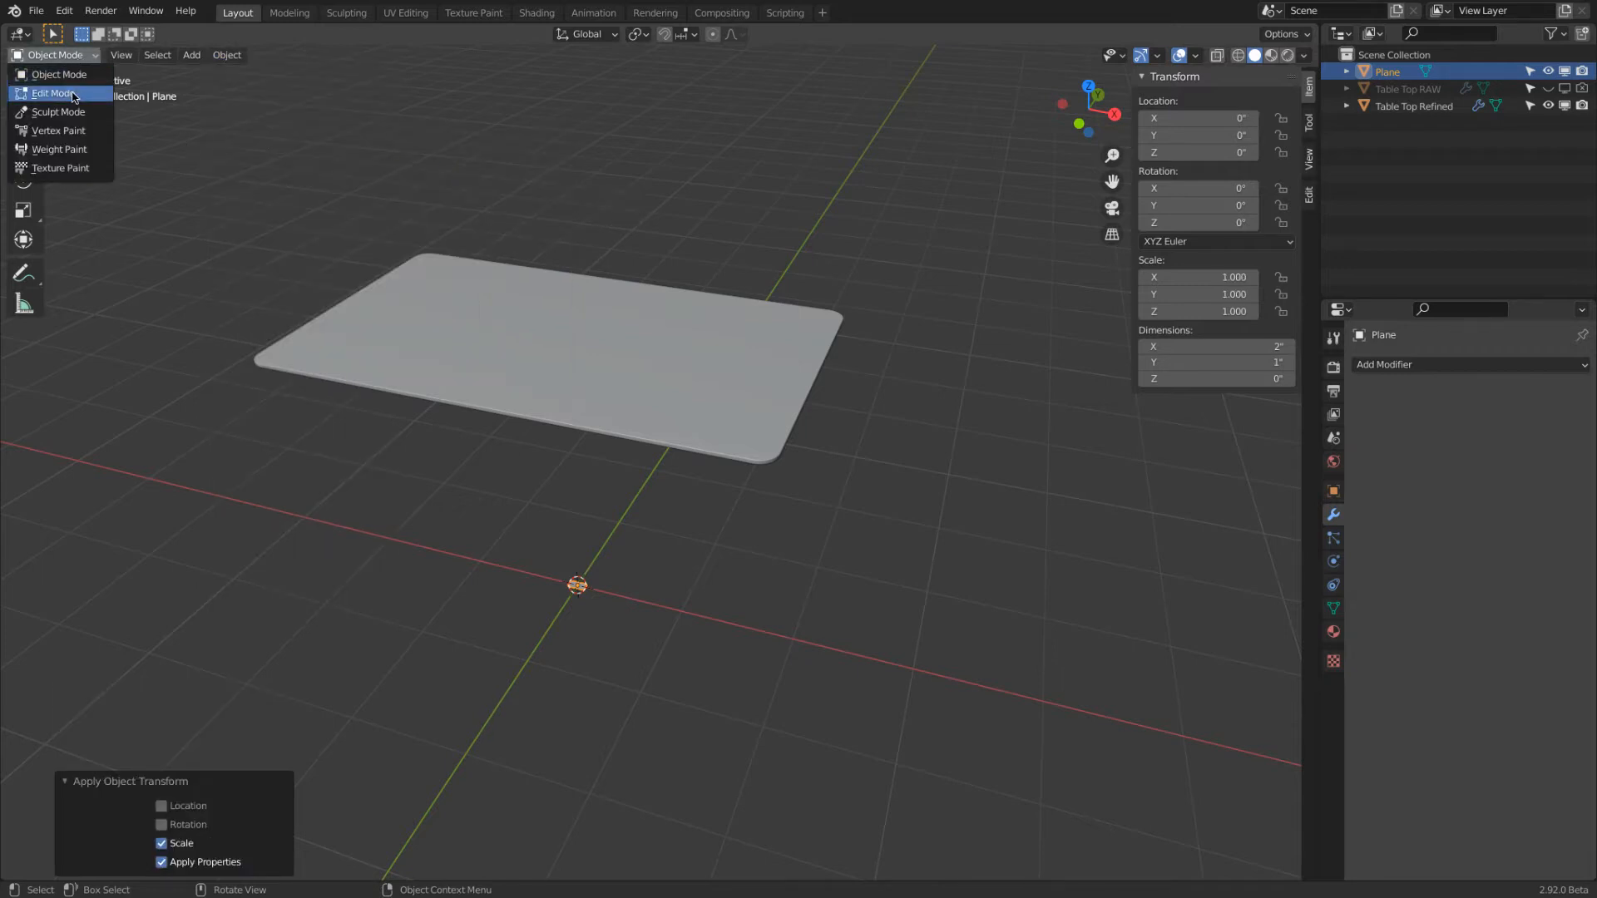
{"action": "left_click", "coordinate": [73, 95]}
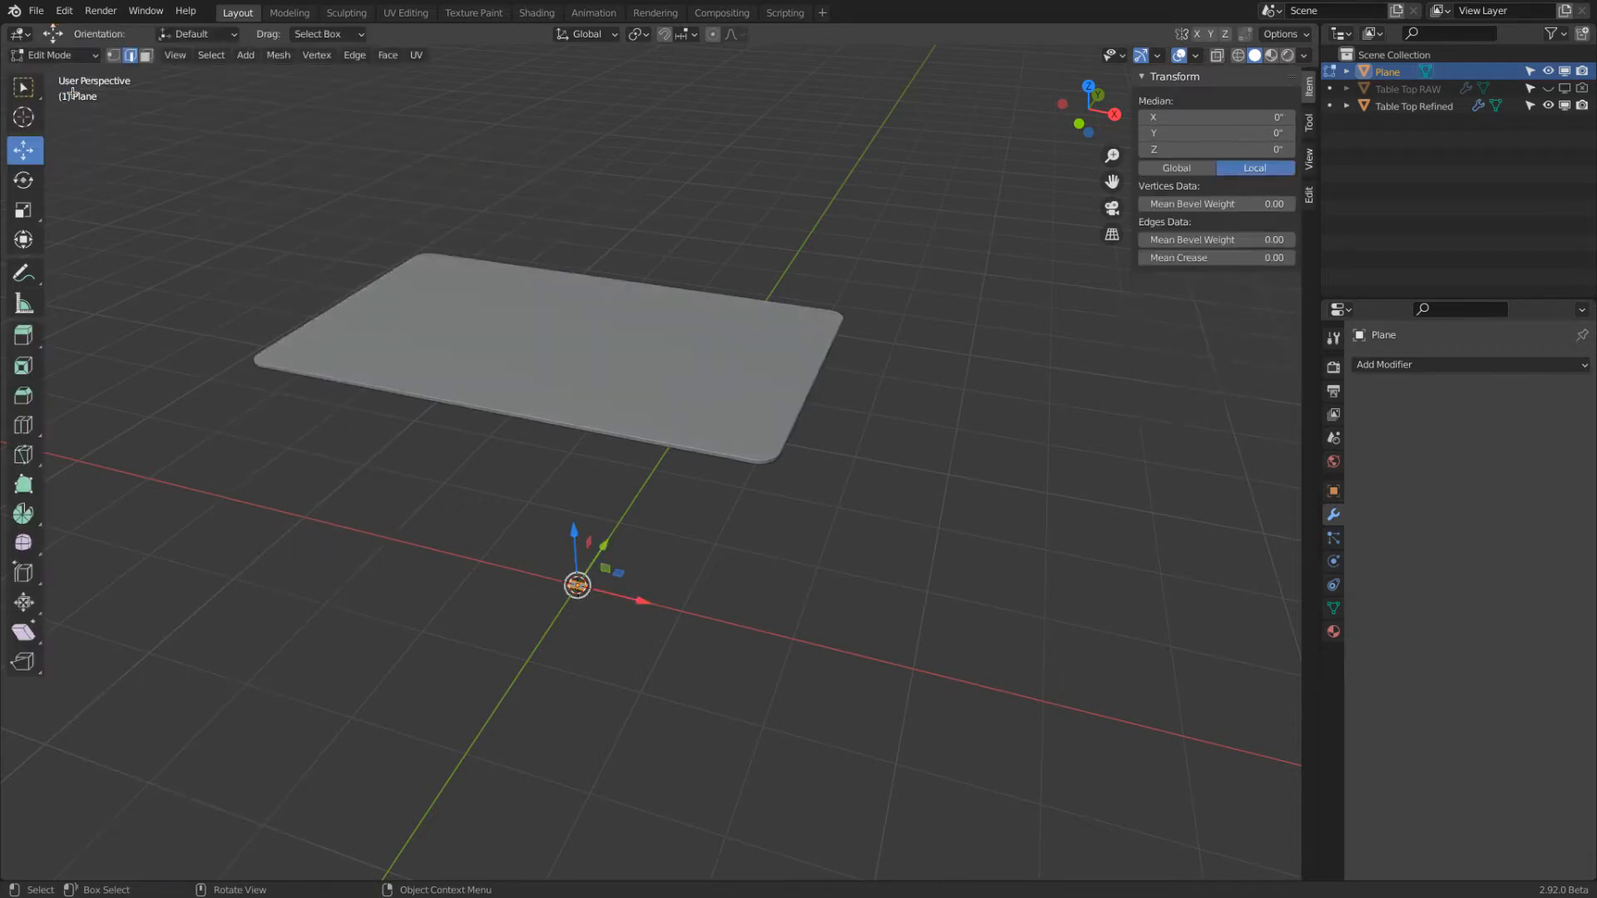
{"action": "left_click", "coordinate": [146, 55]}
{"action": "scroll", "coordinate": [579, 607], "scroll_direction": "up", "scroll_amount": 4}
{"action": "scroll", "coordinate": [574, 587], "scroll_direction": "up", "scroll_amount": 5}
{"action": "scroll", "coordinate": [592, 539], "scroll_direction": "down", "scroll_amount": 4}
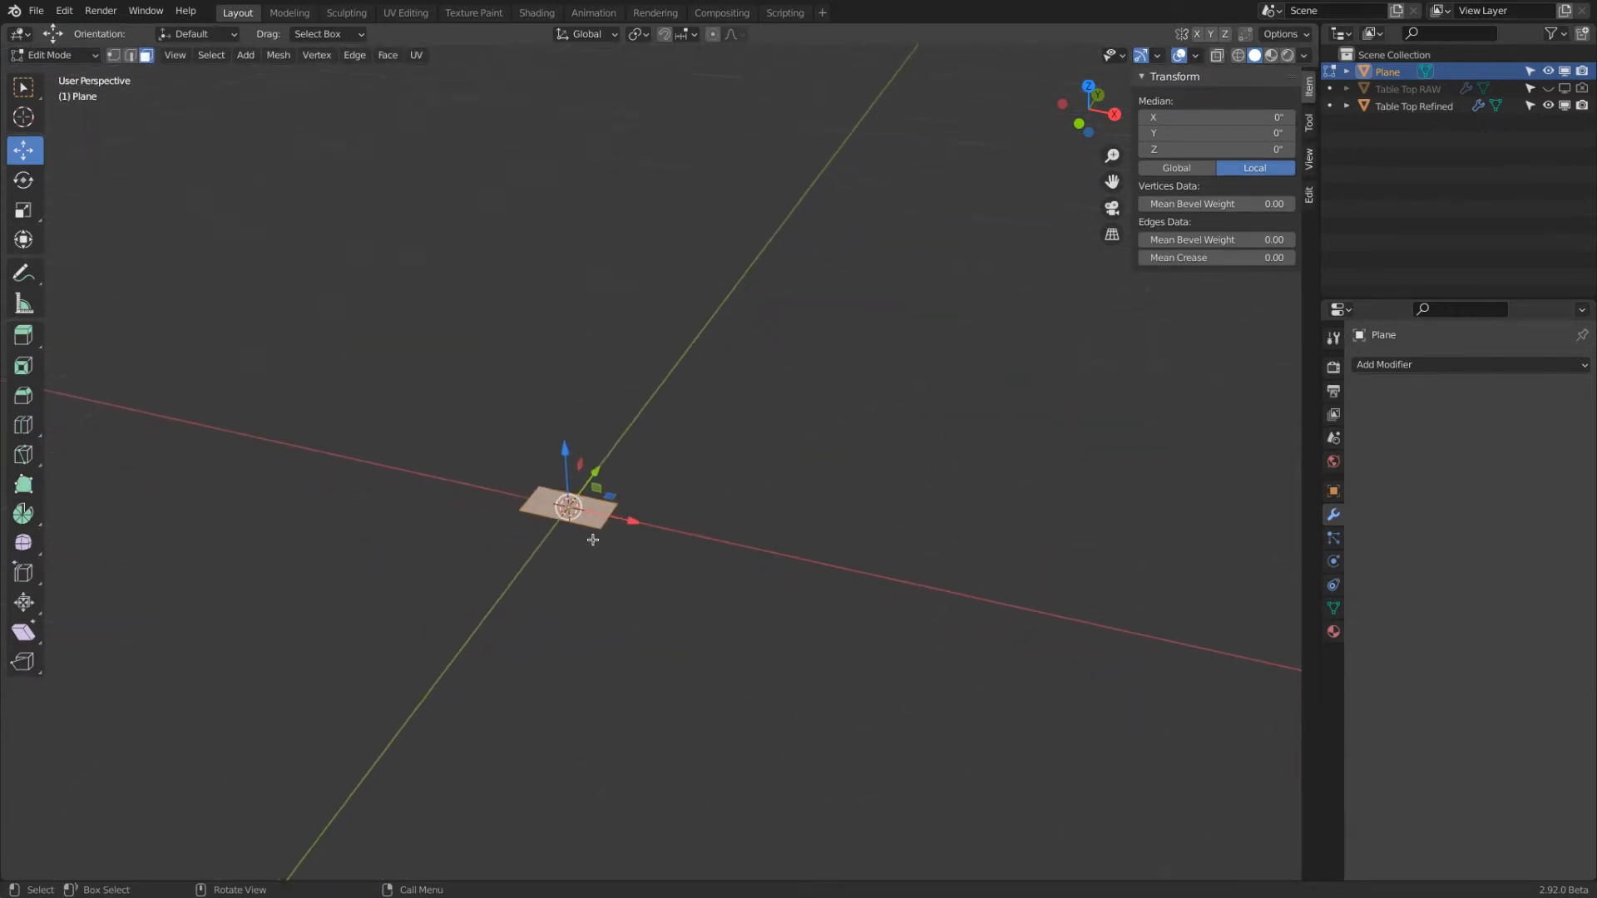
{"action": "scroll", "coordinate": [592, 540], "scroll_direction": "down", "scroll_amount": 3}
{"action": "middle_click_drag", "start_coordinate": [603, 551], "coordinate": [820, 470]}
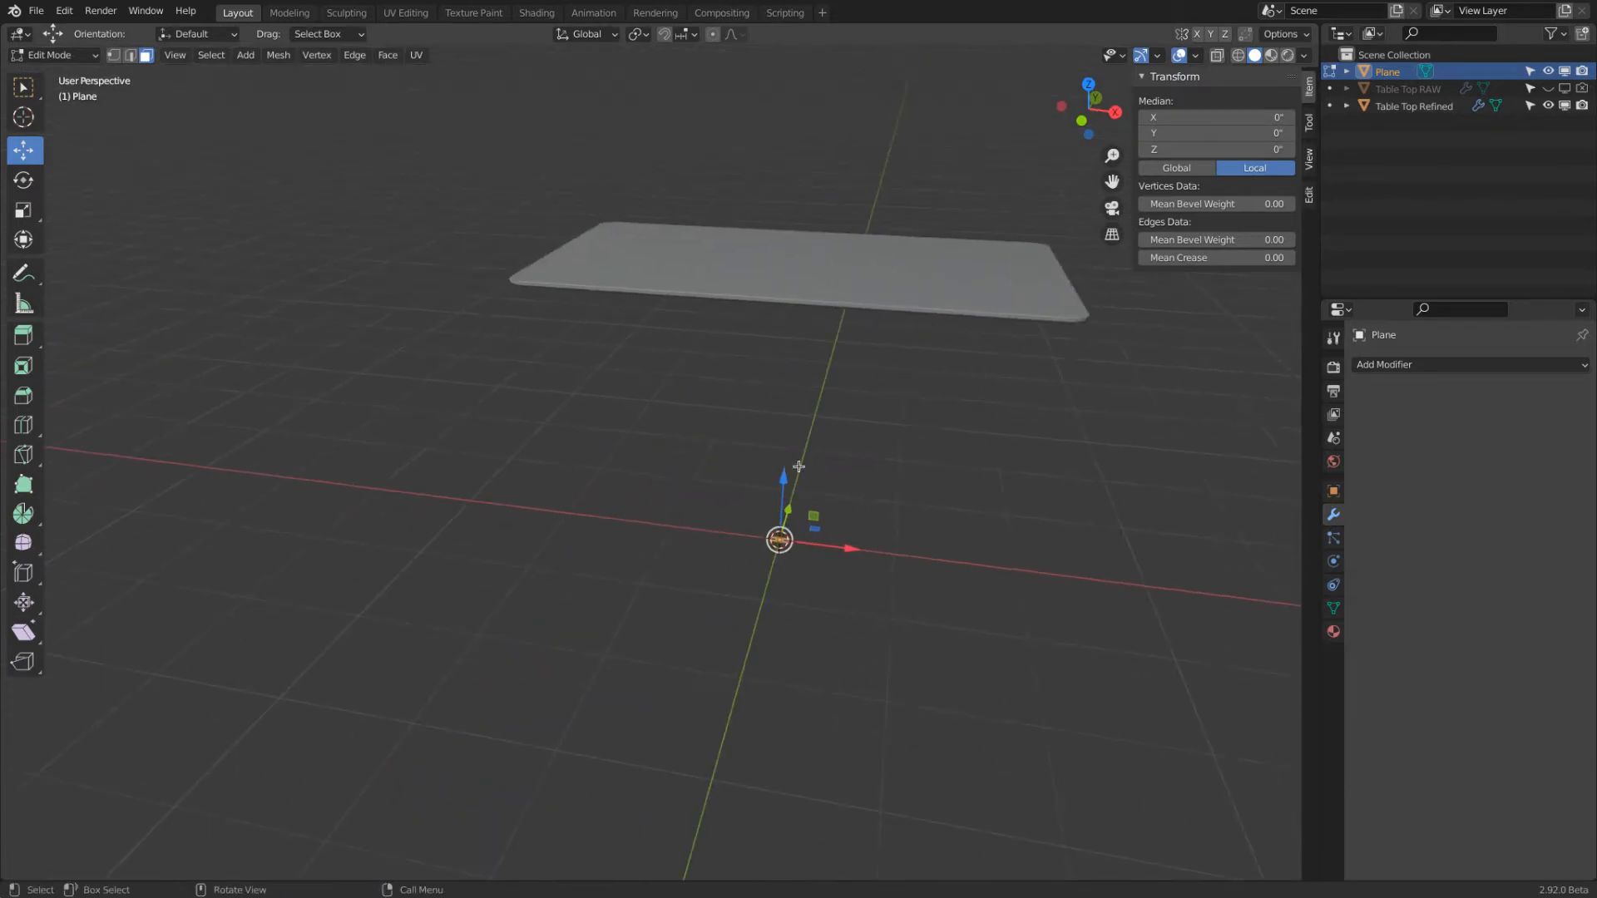
{"action": "left_click", "coordinate": [24, 335]}
{"action": "left_click_drag", "start_coordinate": [778, 481], "coordinate": [781, 290]}
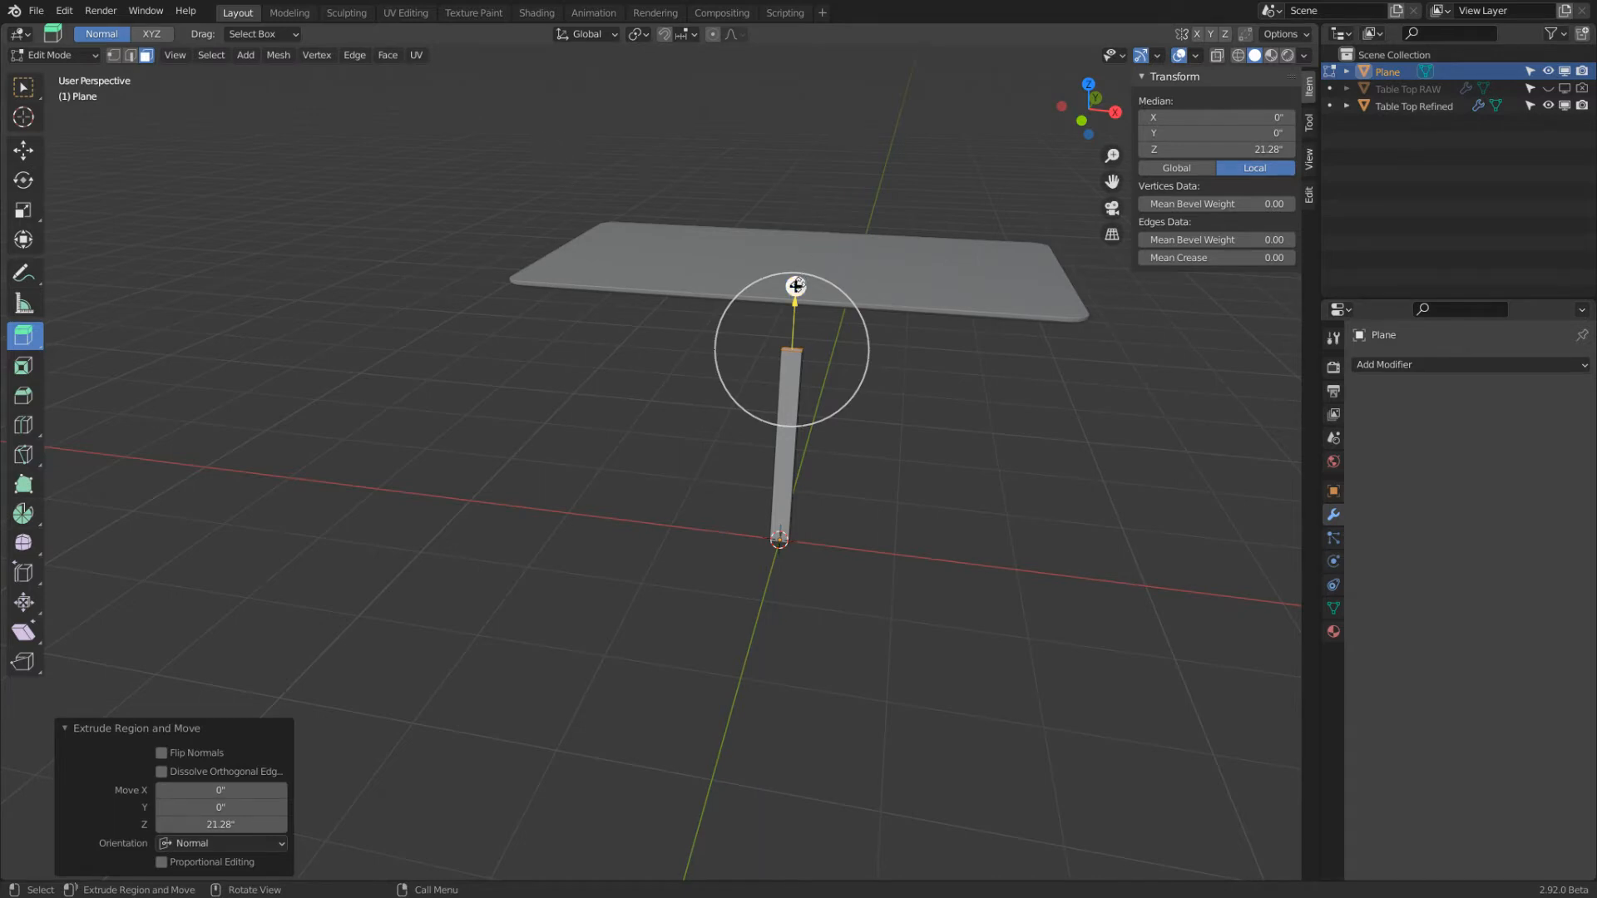
Extrude the shaft's top face upward again by exactly 2"
{"action": "left_click_drag", "start_coordinate": [796, 285], "coordinate": [797, 268]}
{"action": "double_click", "coordinate": [205, 824]}
{"action": "type", "text": "2"}
{"action": "key", "text": "Return"}
Extrude the narrow -X side face of the leg's top segment outward 3" and return to Object Mode
{"action": "middle_click_drag", "start_coordinate": [778, 499], "coordinate": [731, 321]}
{"action": "scroll", "coordinate": [729, 315], "scroll_direction": "up", "scroll_amount": 3}
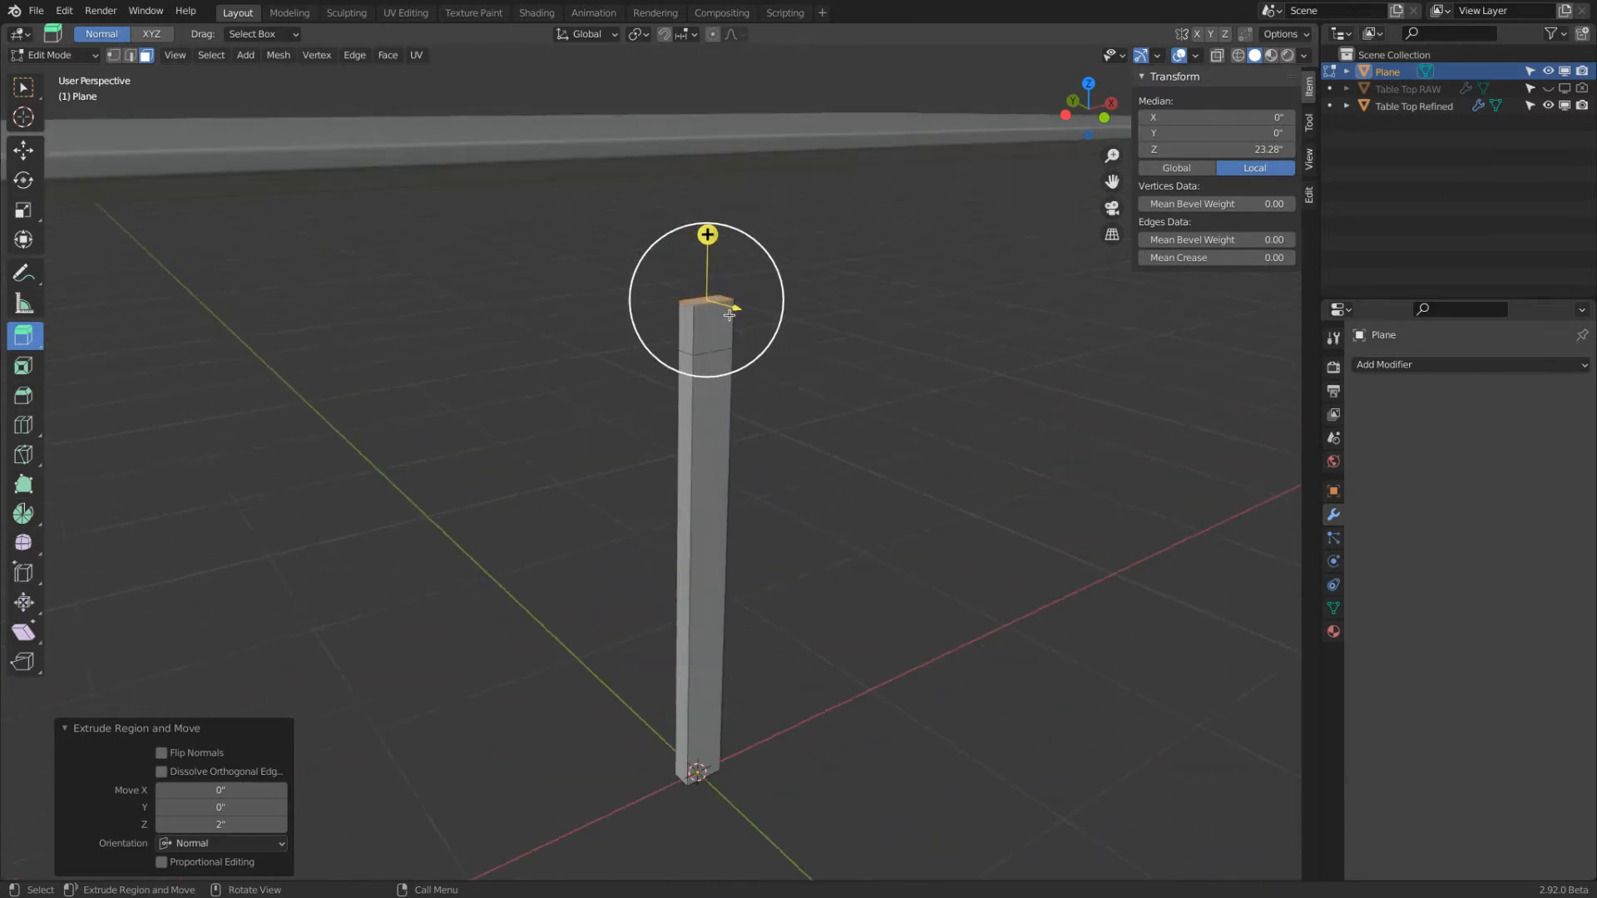
{"action": "left_click", "coordinate": [683, 319]}
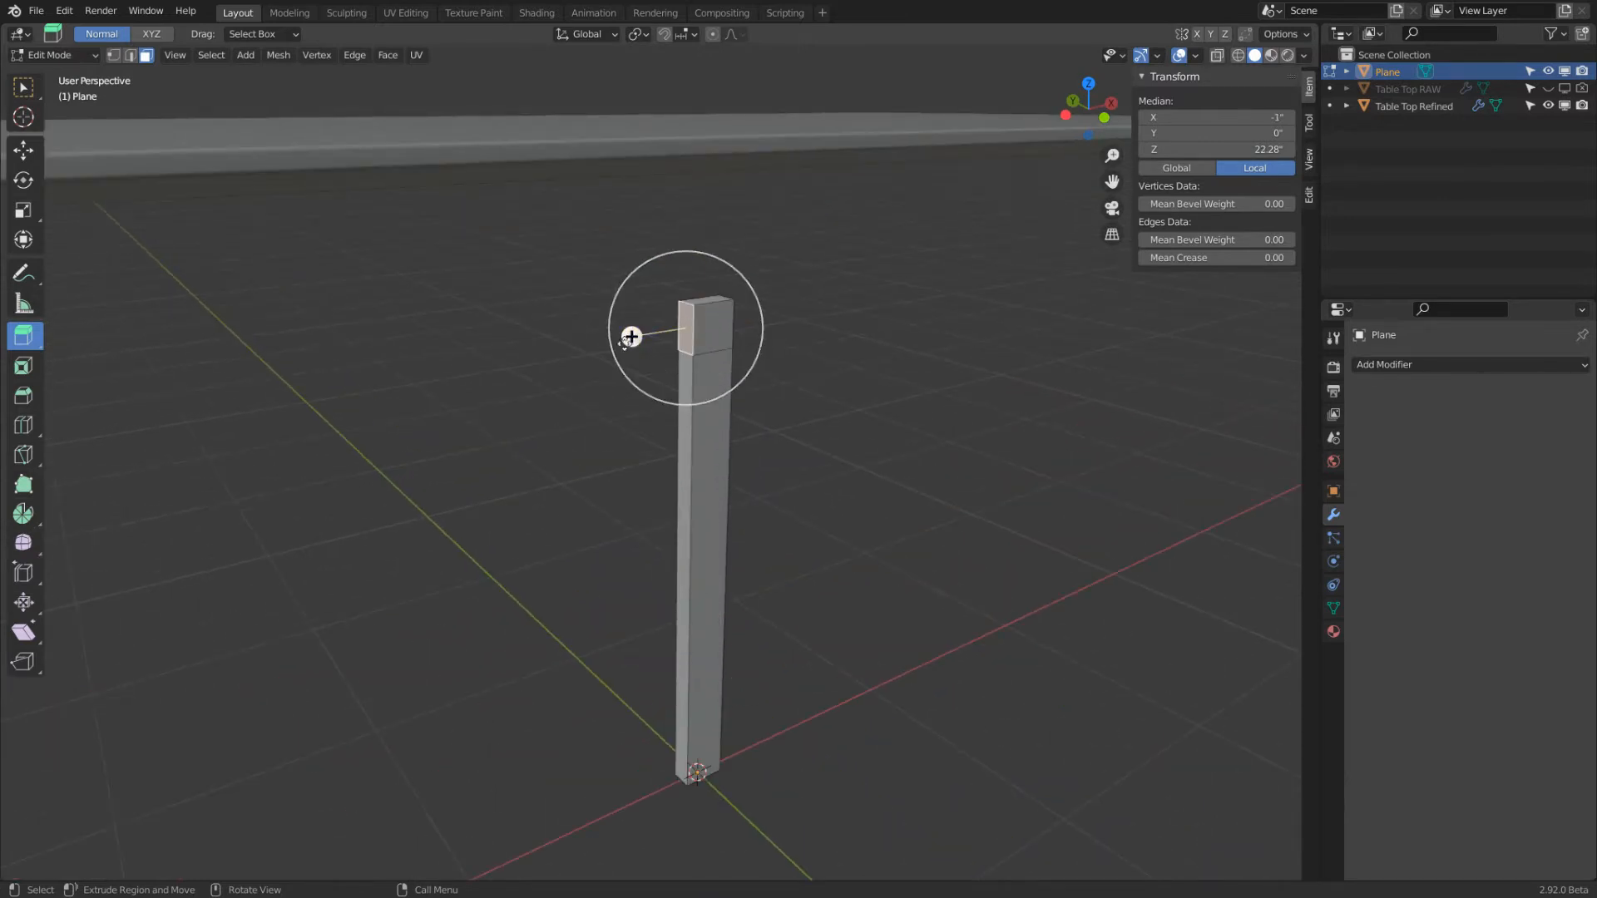
{"action": "left_click_drag", "start_coordinate": [630, 336], "coordinate": [567, 346]}
{"action": "left_click", "coordinate": [219, 826]}
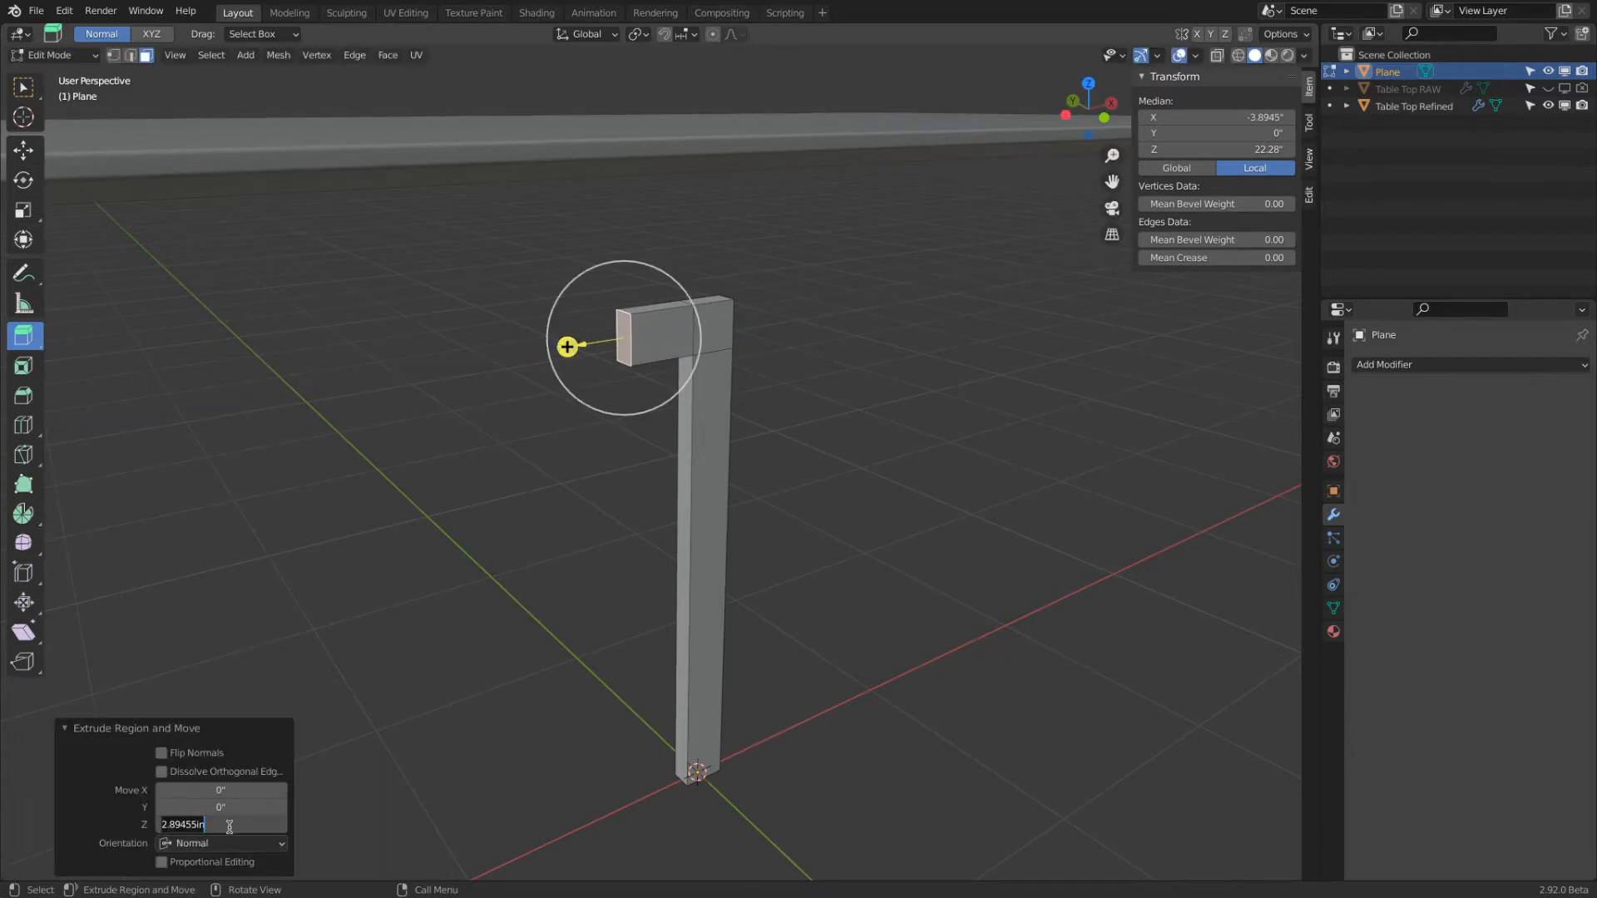
{"action": "type", "text": "3"}
{"action": "key", "text": "Return"}
{"action": "middle_click_drag", "start_coordinate": [779, 618], "coordinate": [758, 575]}
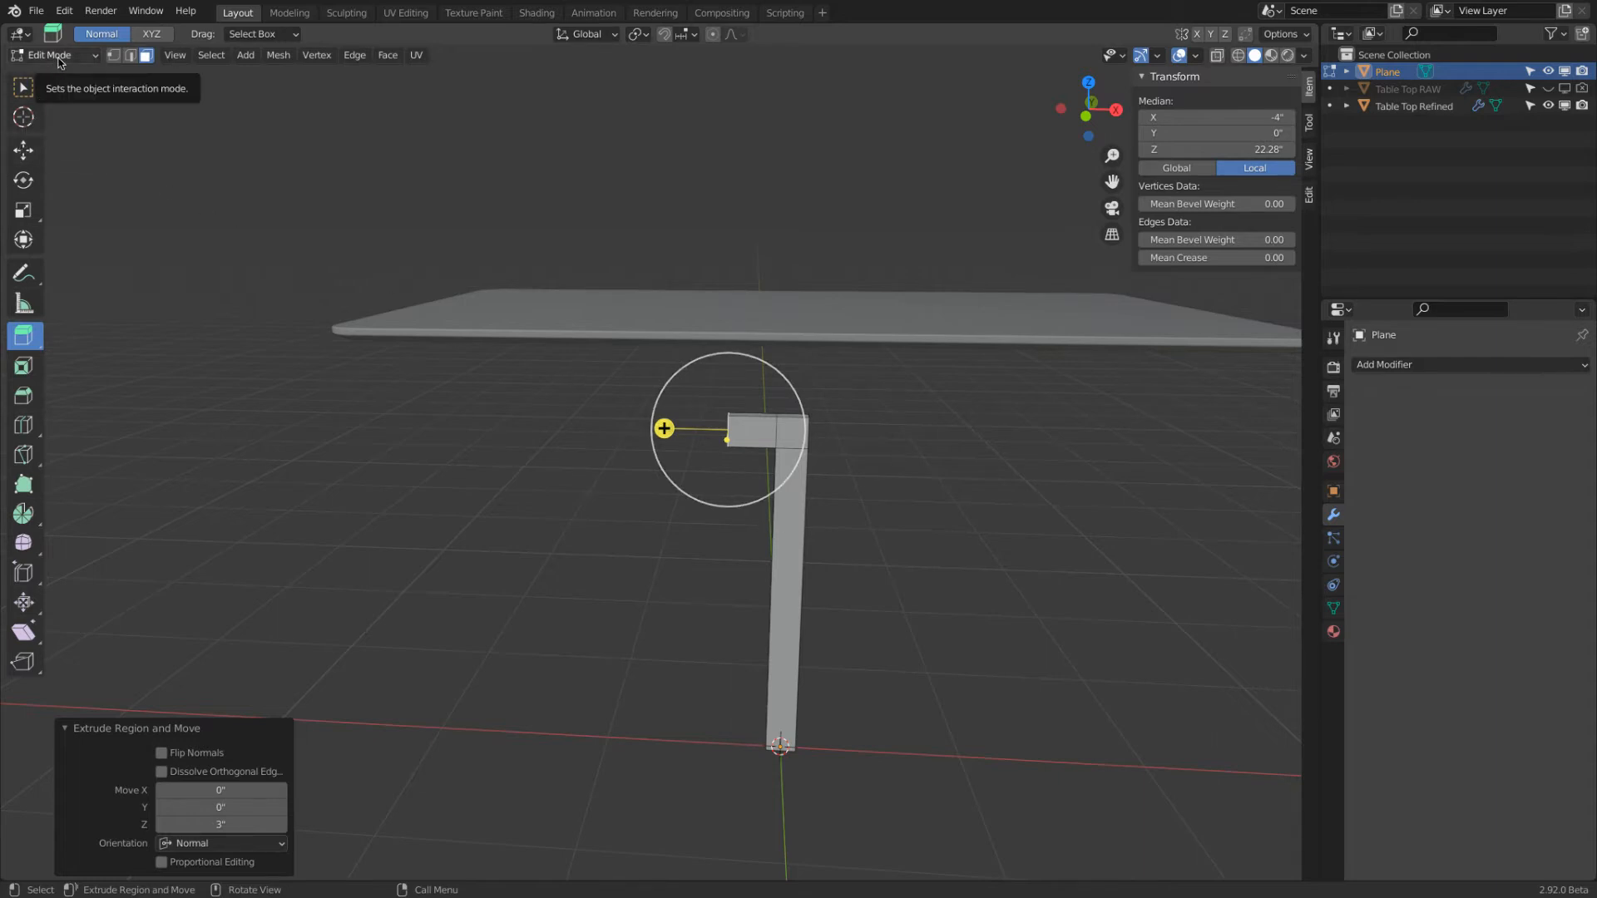
{"action": "left_click", "coordinate": [24, 150]}
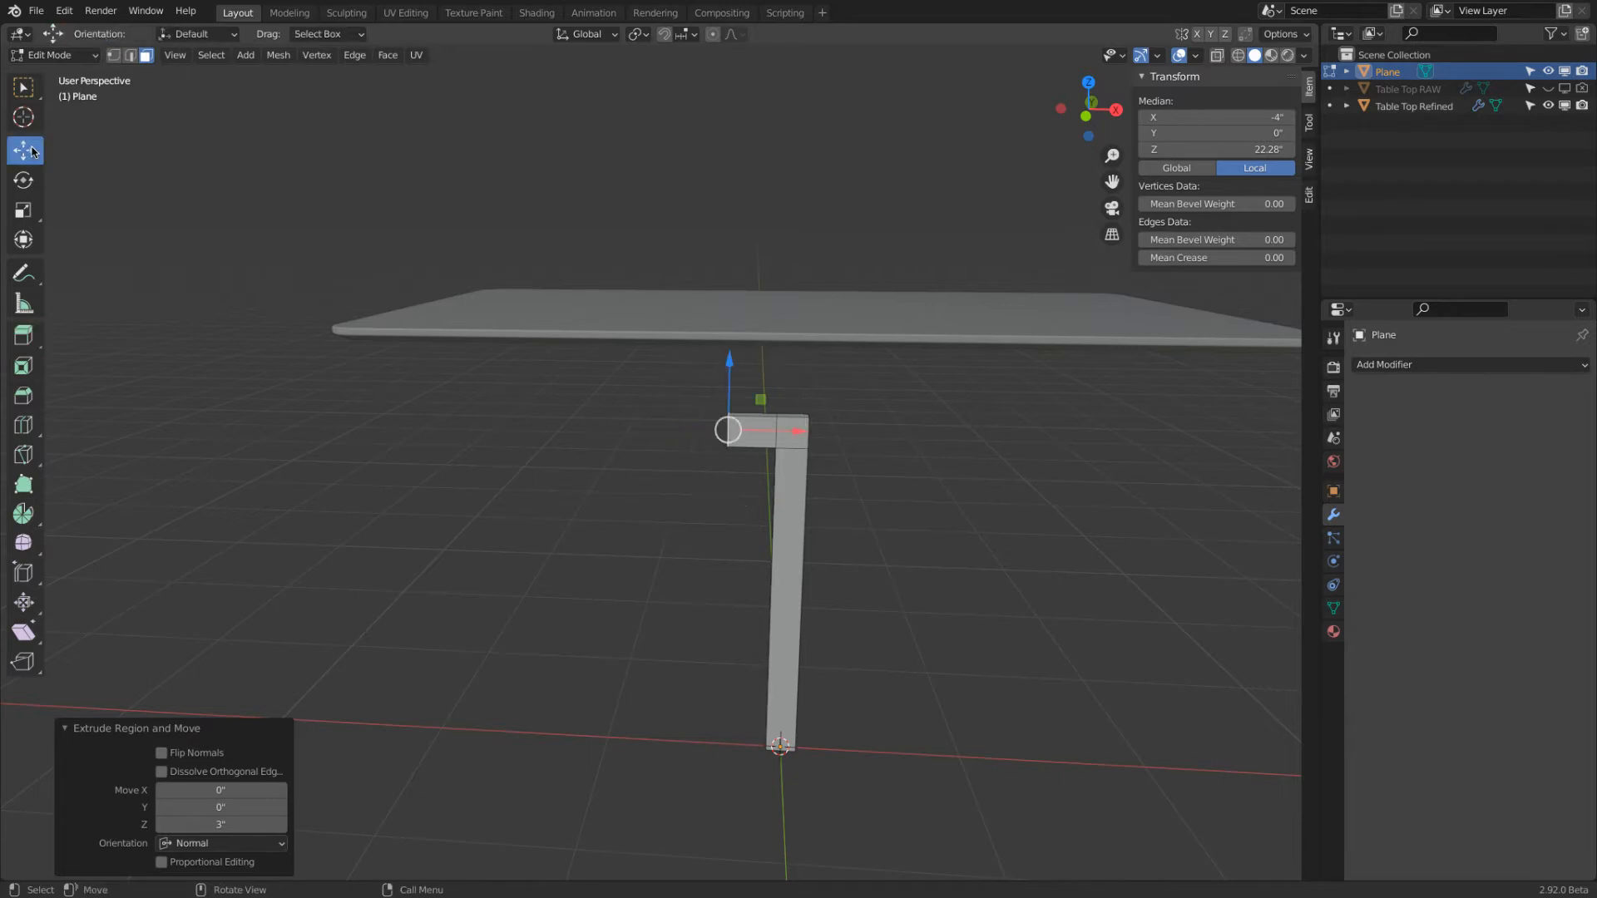
{"action": "left_click", "coordinate": [79, 54]}
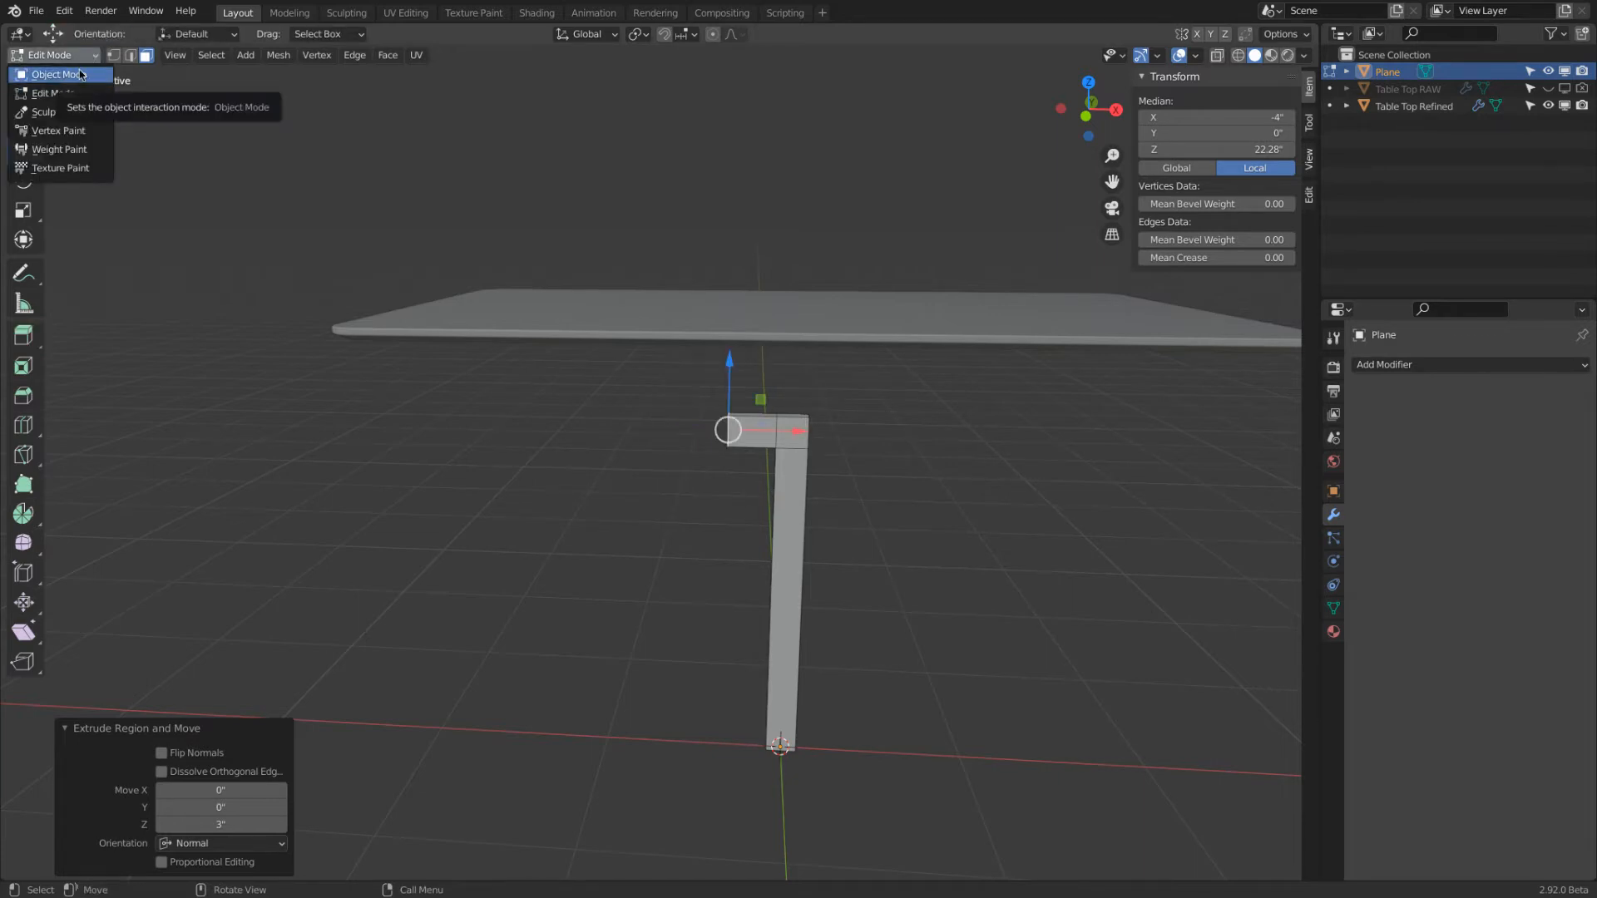
{"action": "left_click", "coordinate": [59, 74]}
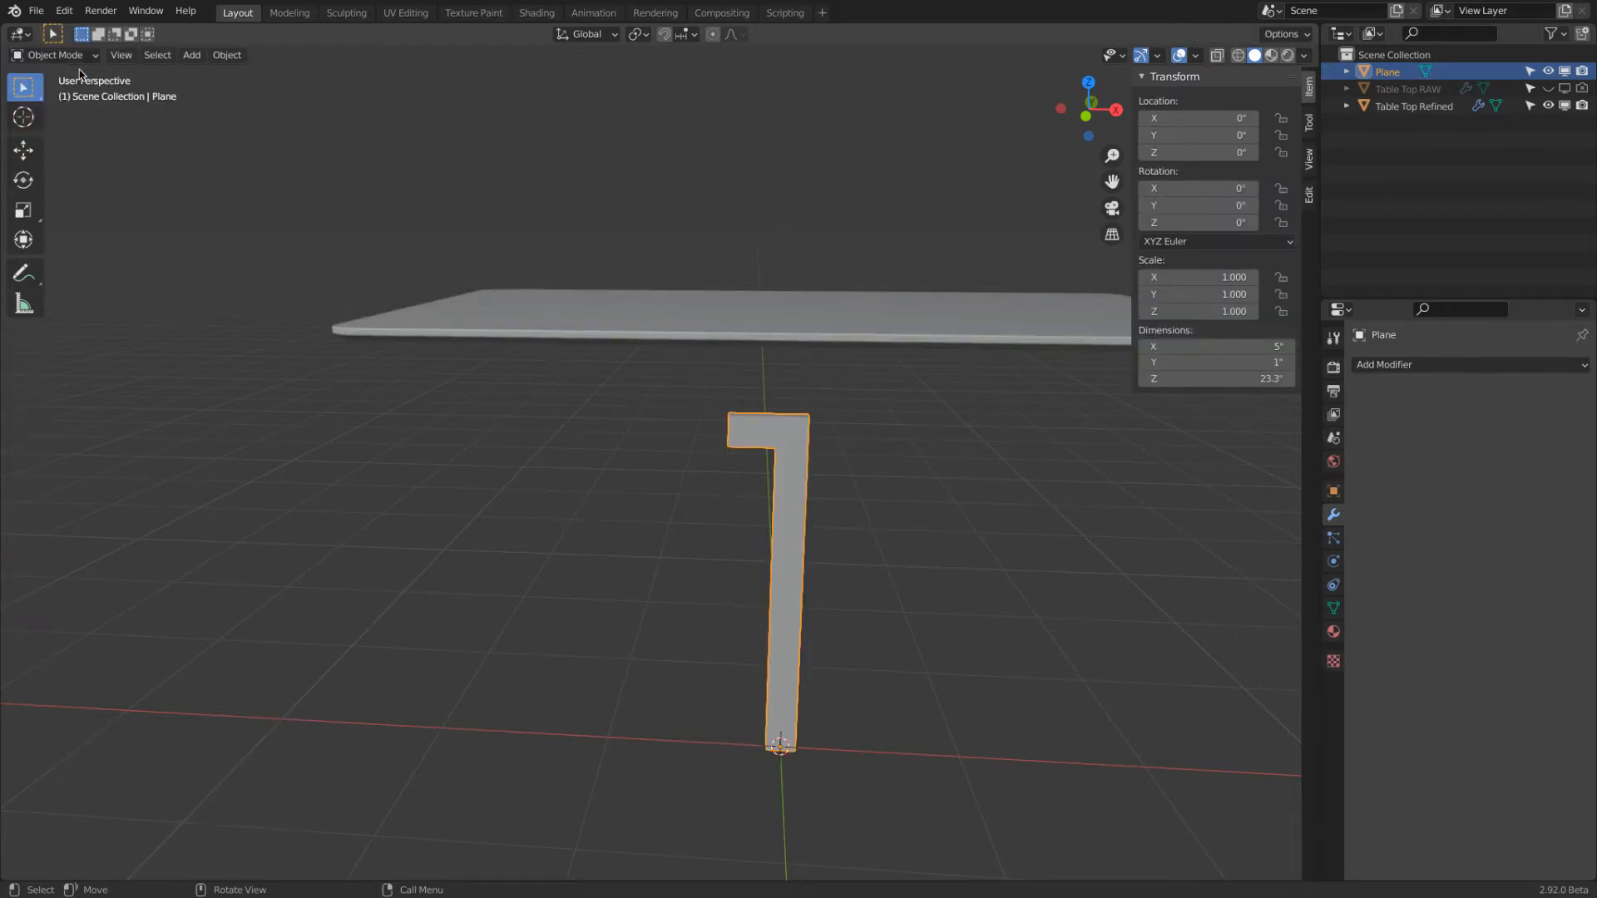
Set the transform pivot point to Bounding Box Center and the transform orientation to Local
{"action": "middle_click_drag", "start_coordinate": [811, 446], "coordinate": [776, 482]}
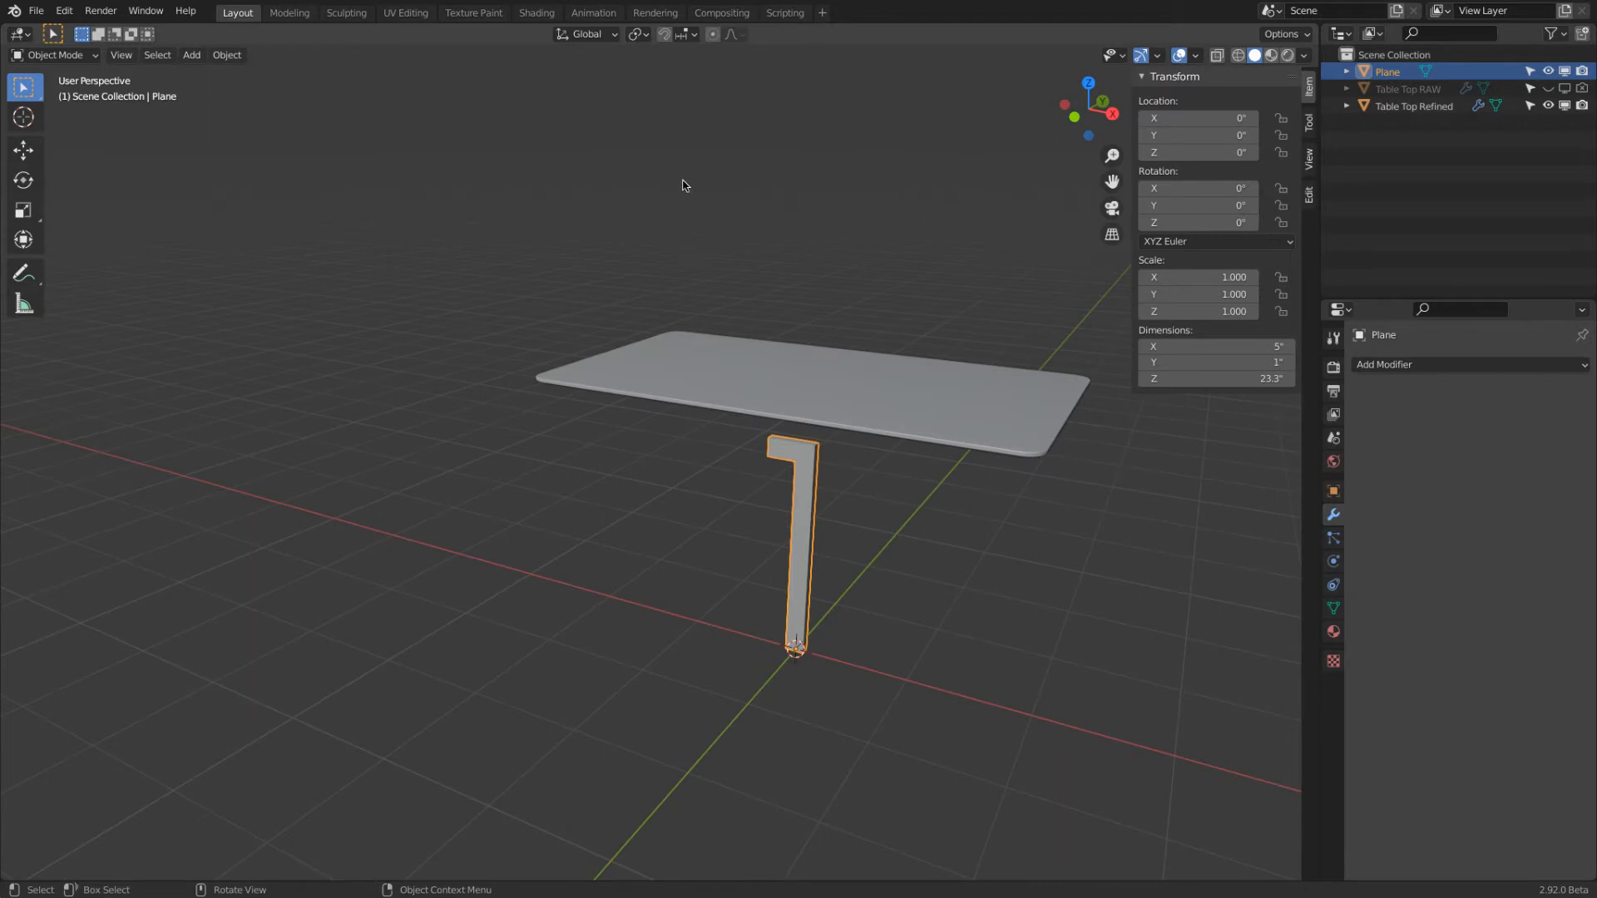
{"action": "left_click", "coordinate": [638, 35]}
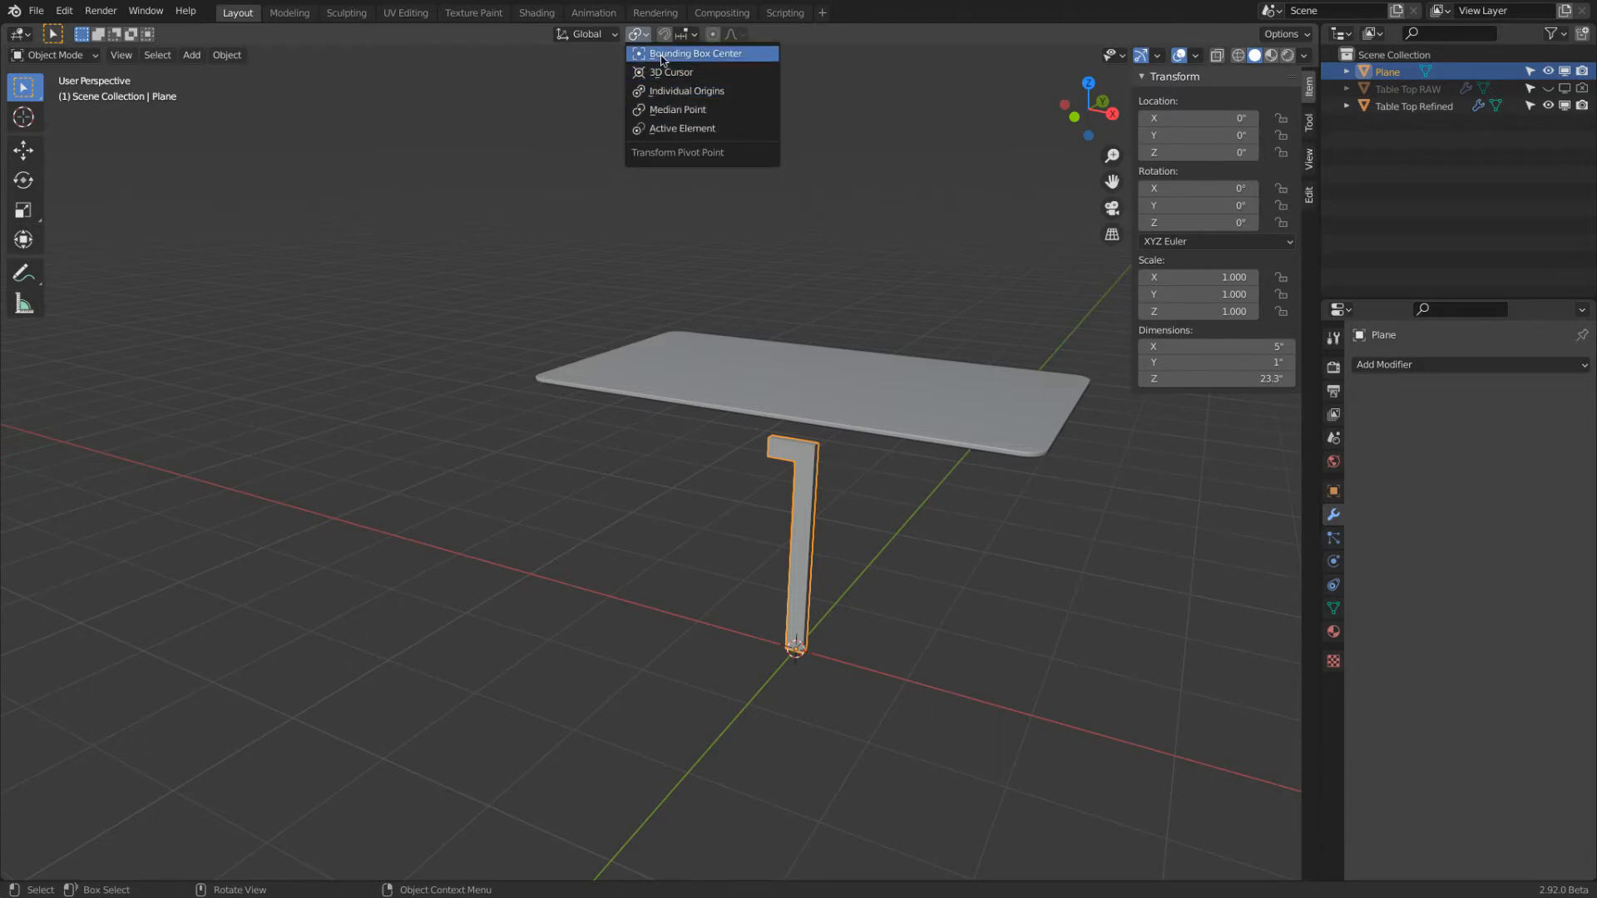
{"action": "left_click", "coordinate": [648, 55]}
{"action": "left_click", "coordinate": [597, 39]}
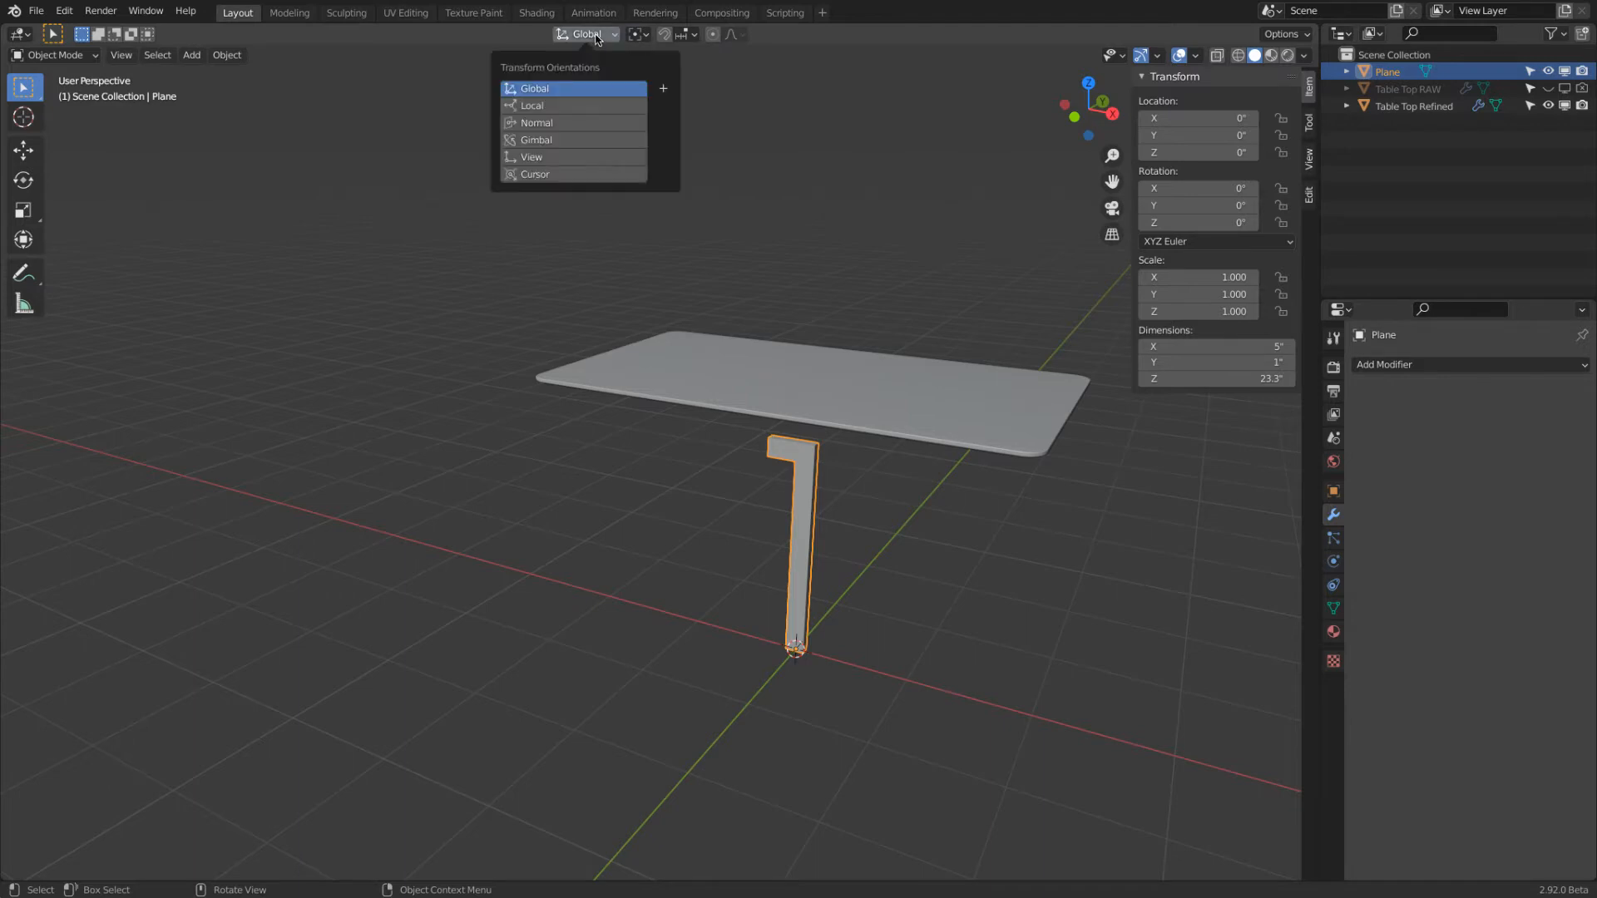
{"action": "left_click", "coordinate": [545, 109]}
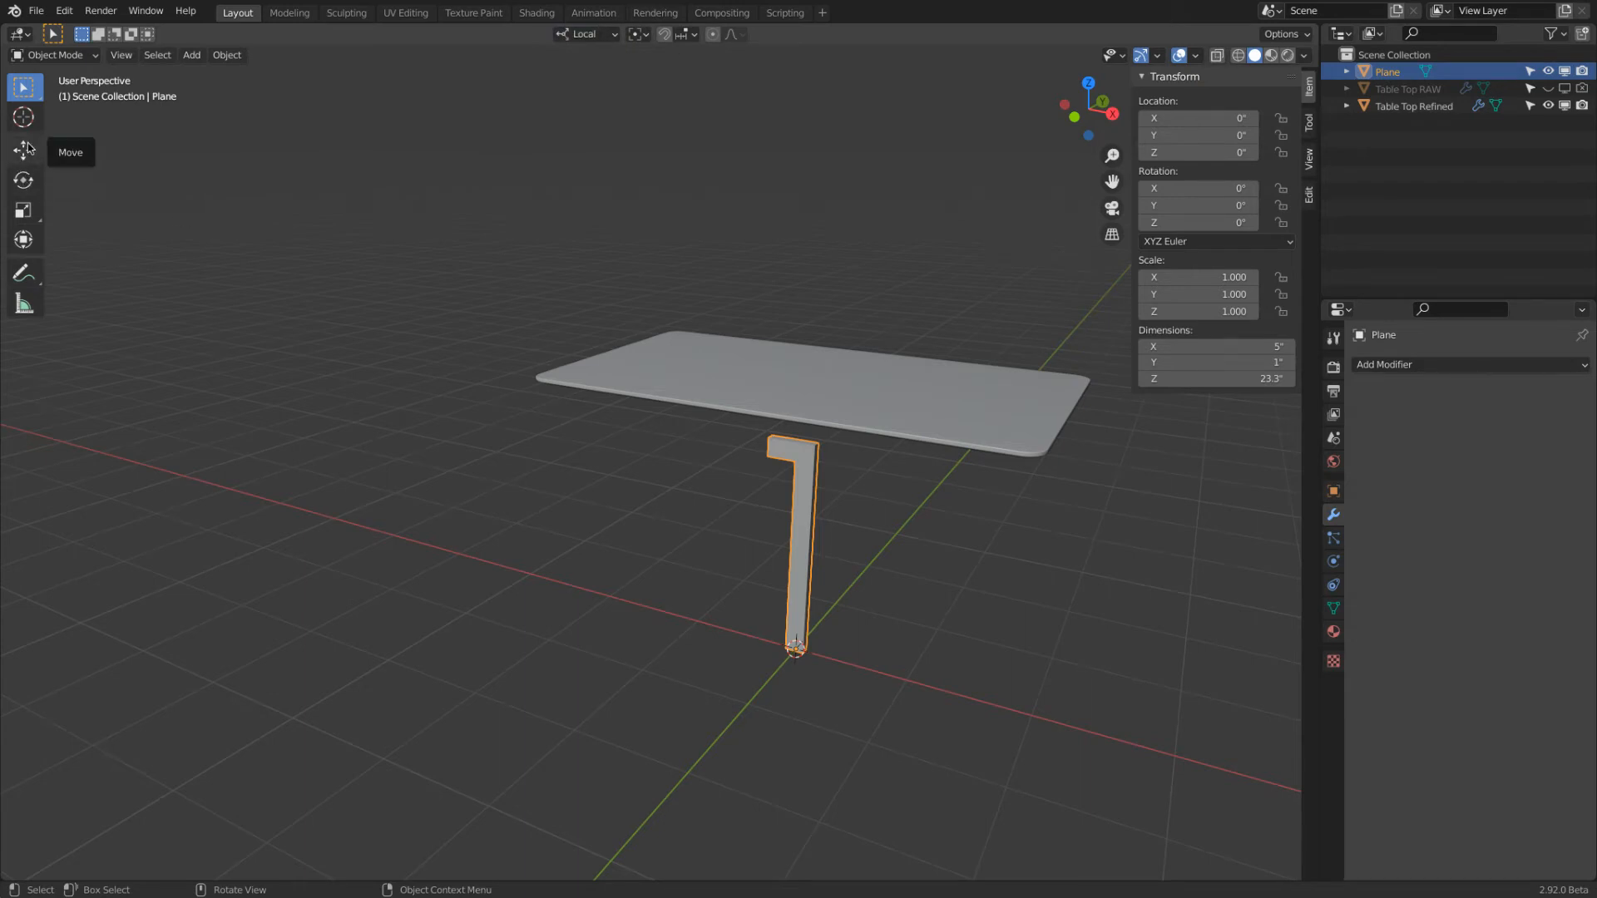
Rotate the leg 45° about its Z axis and move it about 4.87" along its local X axis
{"action": "left_click", "coordinate": [24, 178]}
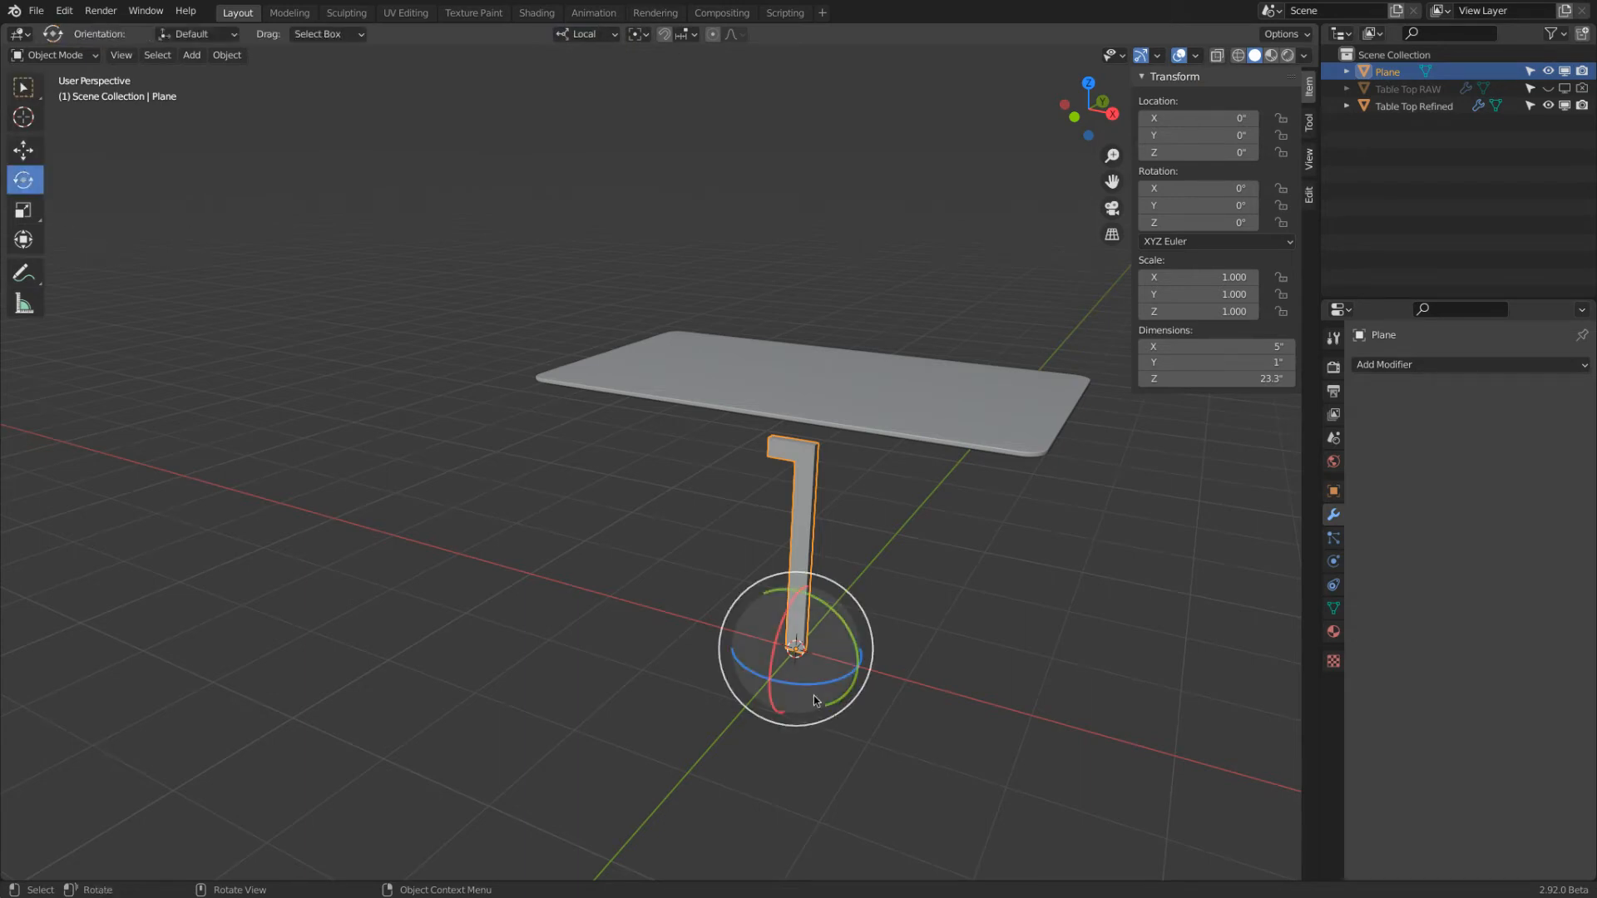
{"action": "left_click_drag", "start_coordinate": [836, 684], "coordinate": [803, 687]}
{"action": "type", "text": "45"}
{"action": "key", "text": "Return"}
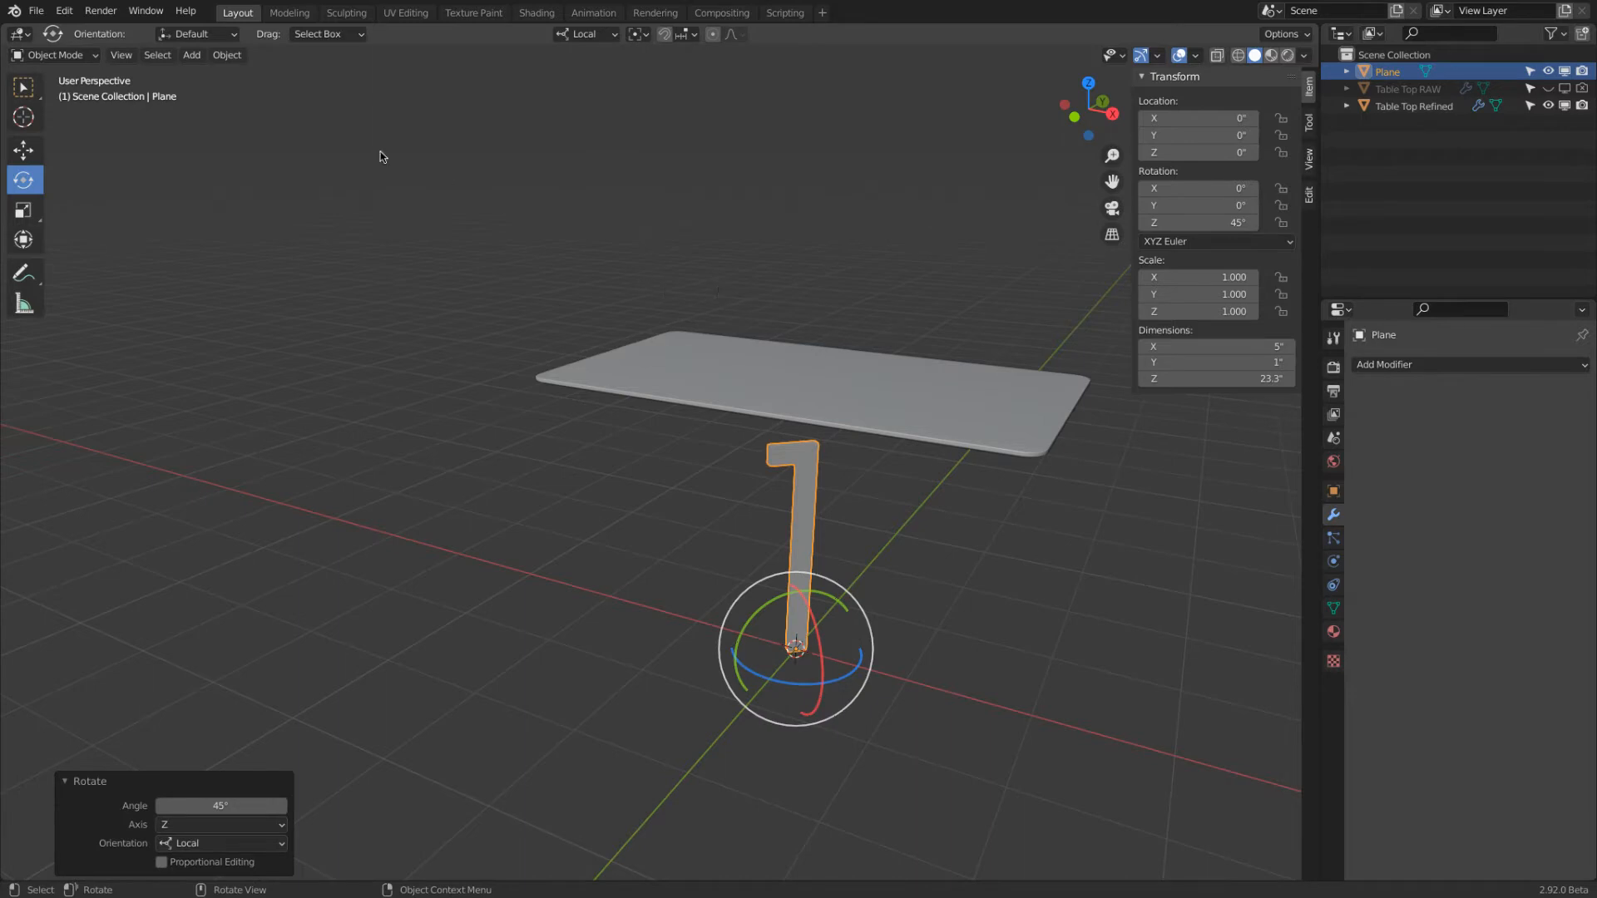
{"action": "left_click", "coordinate": [32, 149]}
{"action": "left_click_drag", "start_coordinate": [859, 643], "coordinate": [907, 657]}
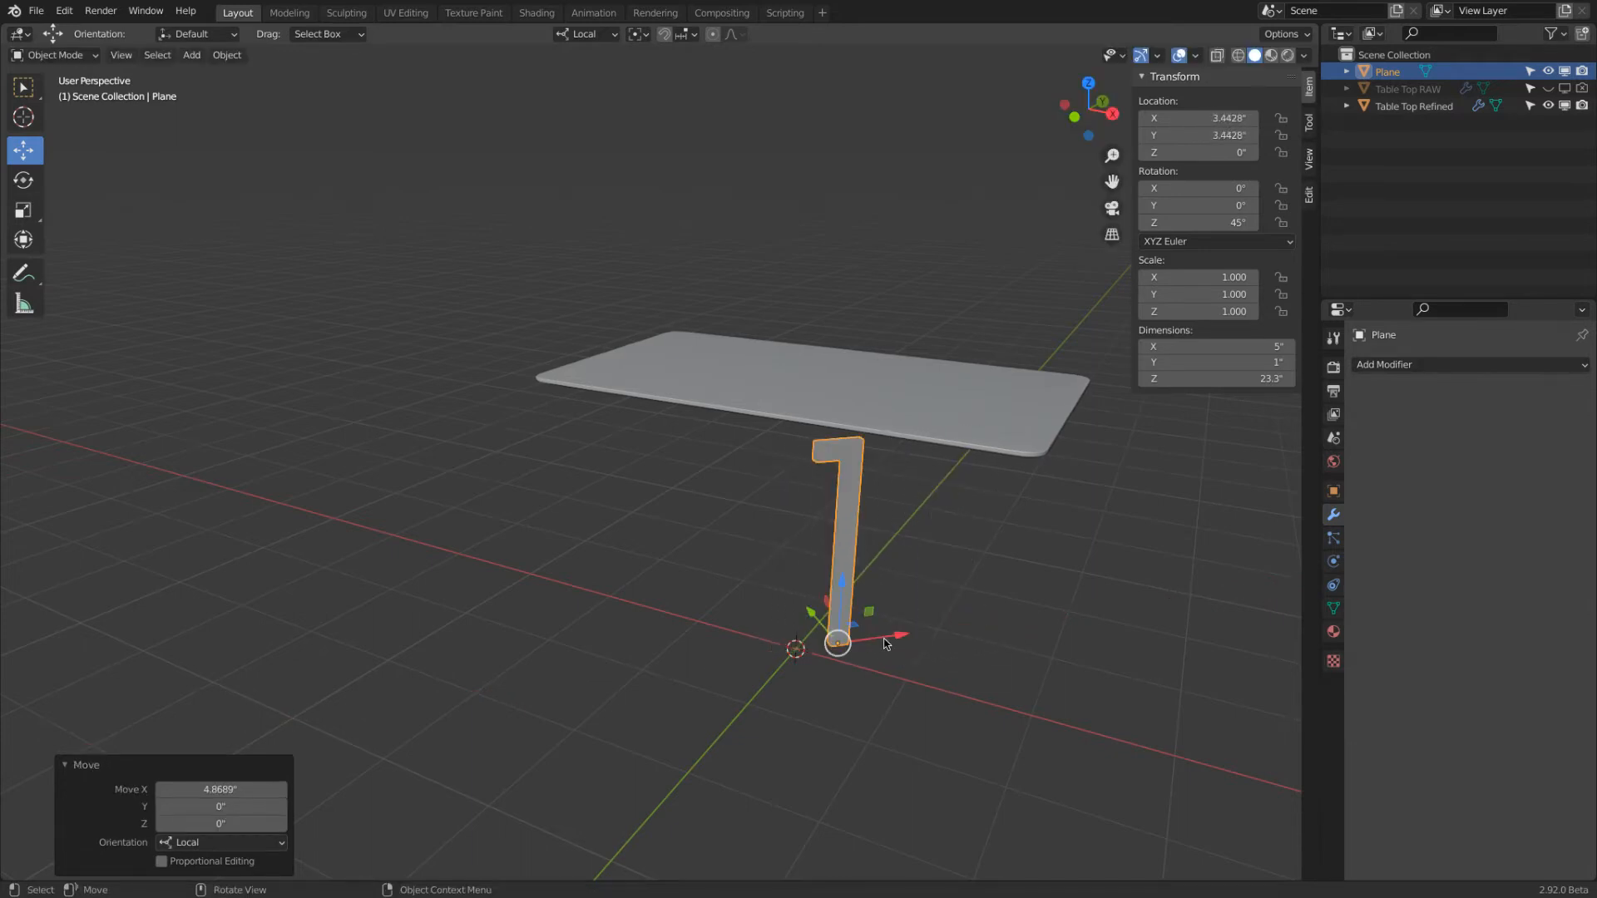
{"action": "left_click", "coordinate": [68, 56]}
{"action": "left_click", "coordinate": [58, 93]}
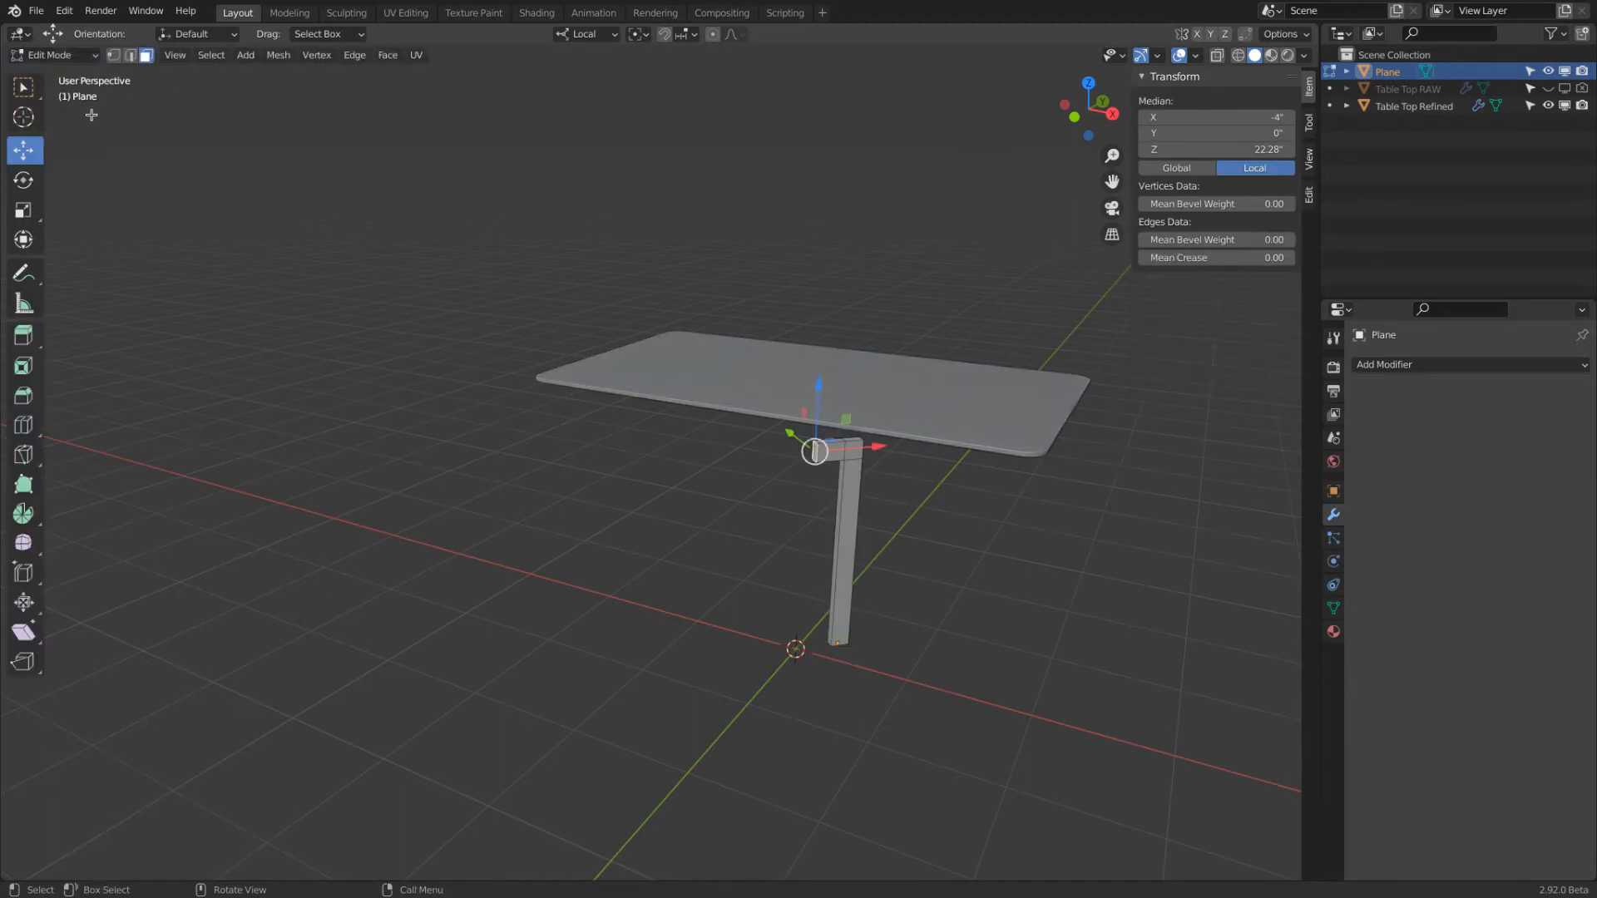
{"action": "left_click_drag", "start_coordinate": [875, 449], "coordinate": [815, 451]}
{"action": "left_click", "coordinate": [54, 55]}
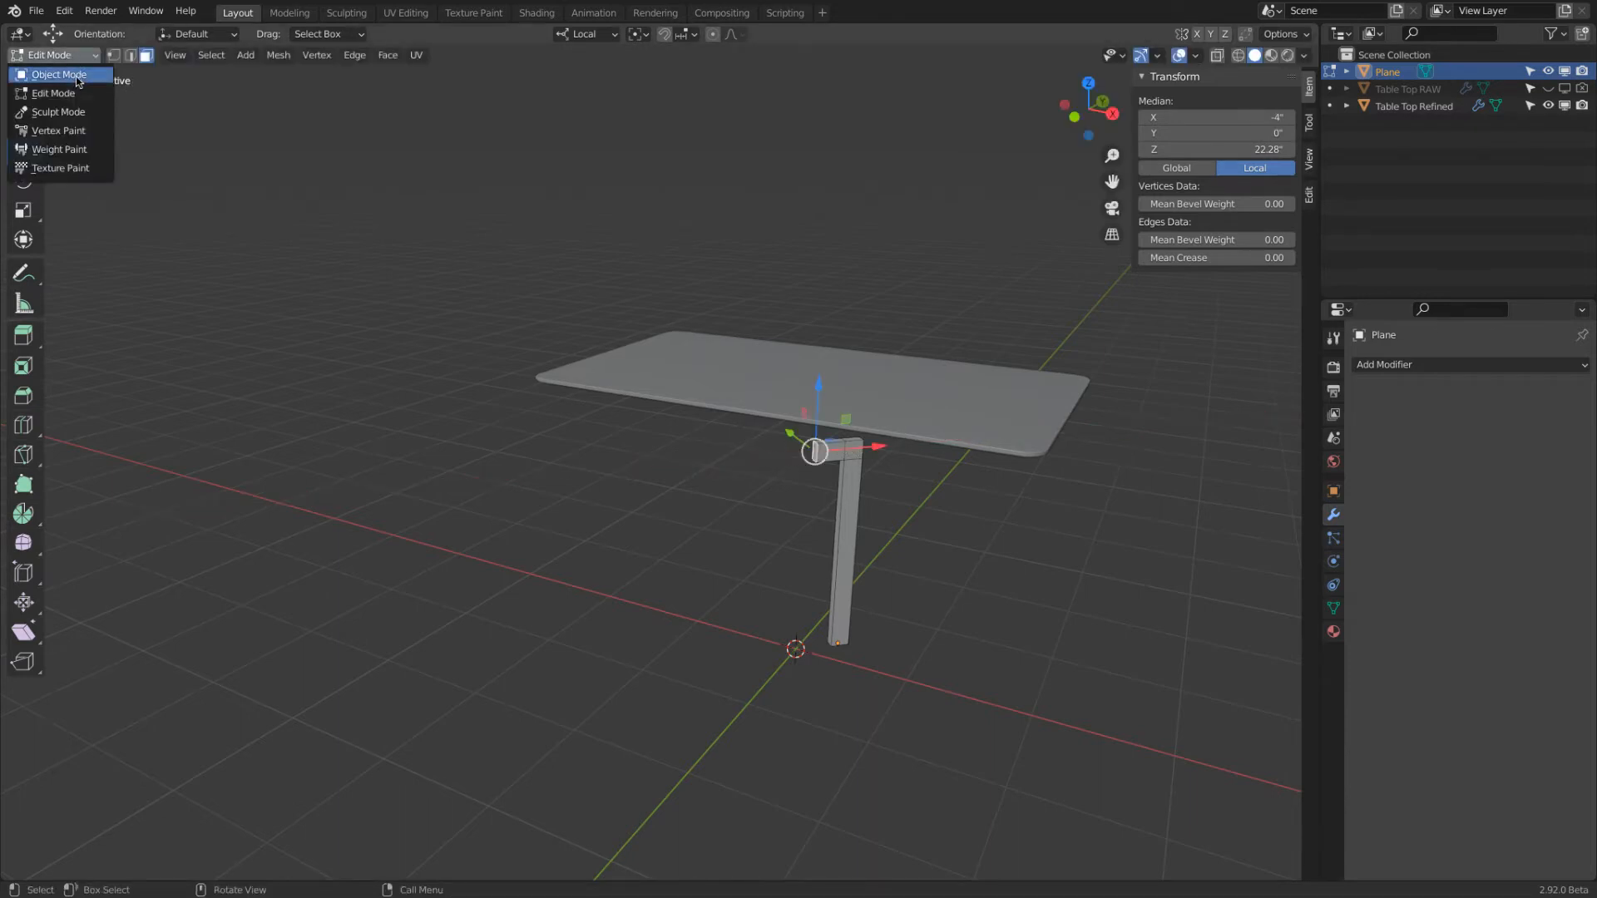
{"action": "left_click", "coordinate": [76, 82]}
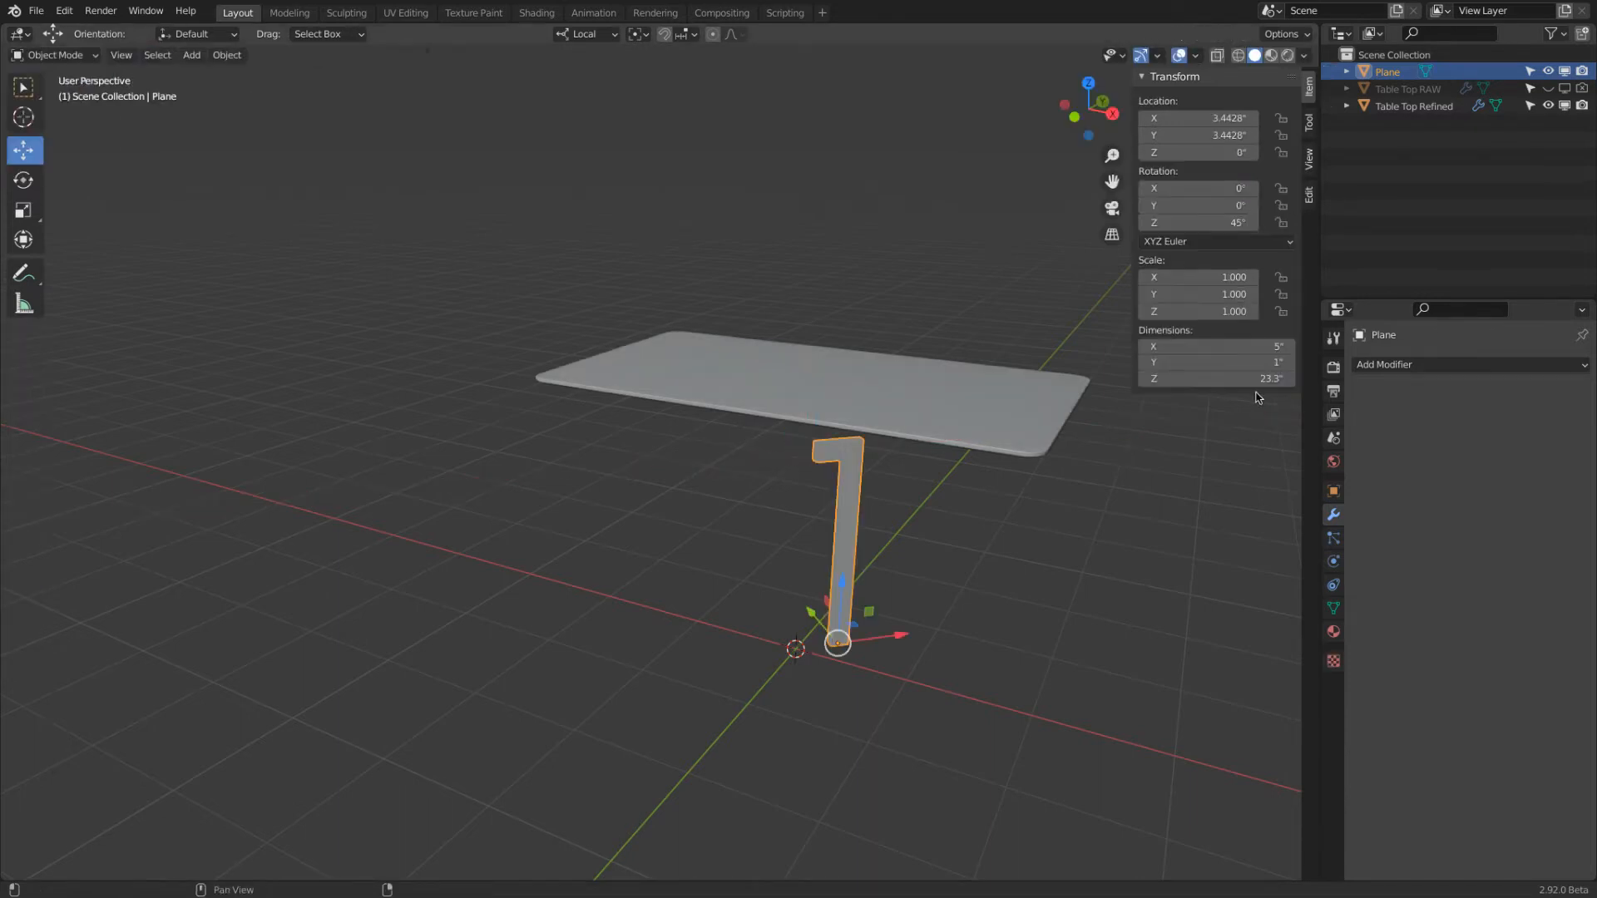
From the bottom view, move the leg horizontally beneath a corner of the table top, to about X 18.87" and Y 9.68"
{"action": "middle_click_drag", "start_coordinate": [1009, 652], "coordinate": [1017, 522]}
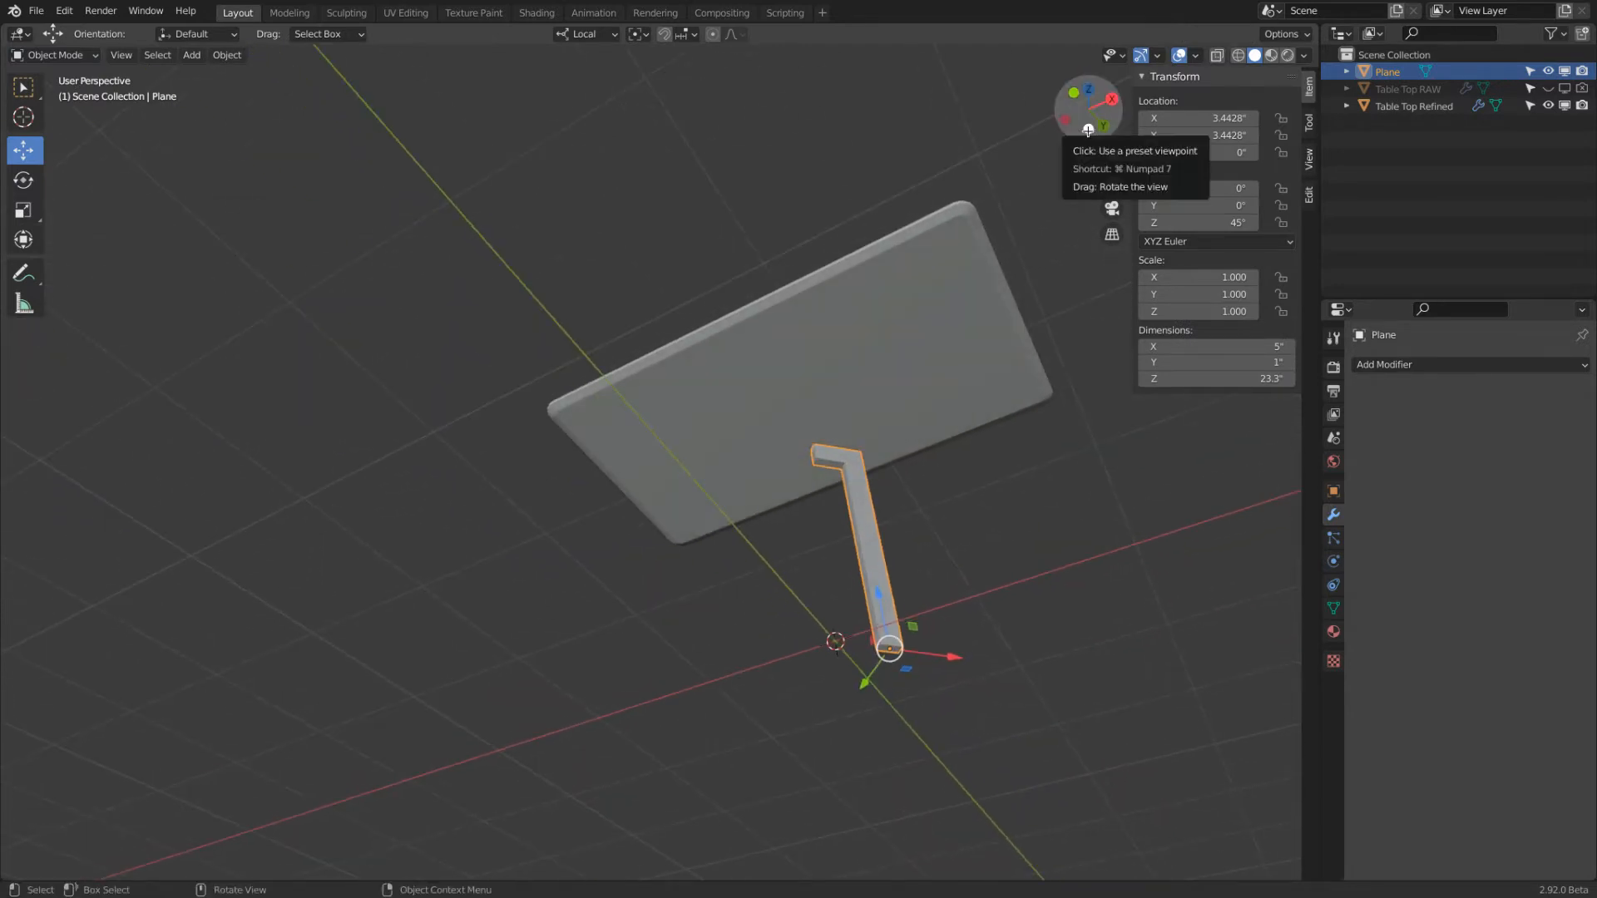
{"action": "left_click", "coordinate": [1088, 130]}
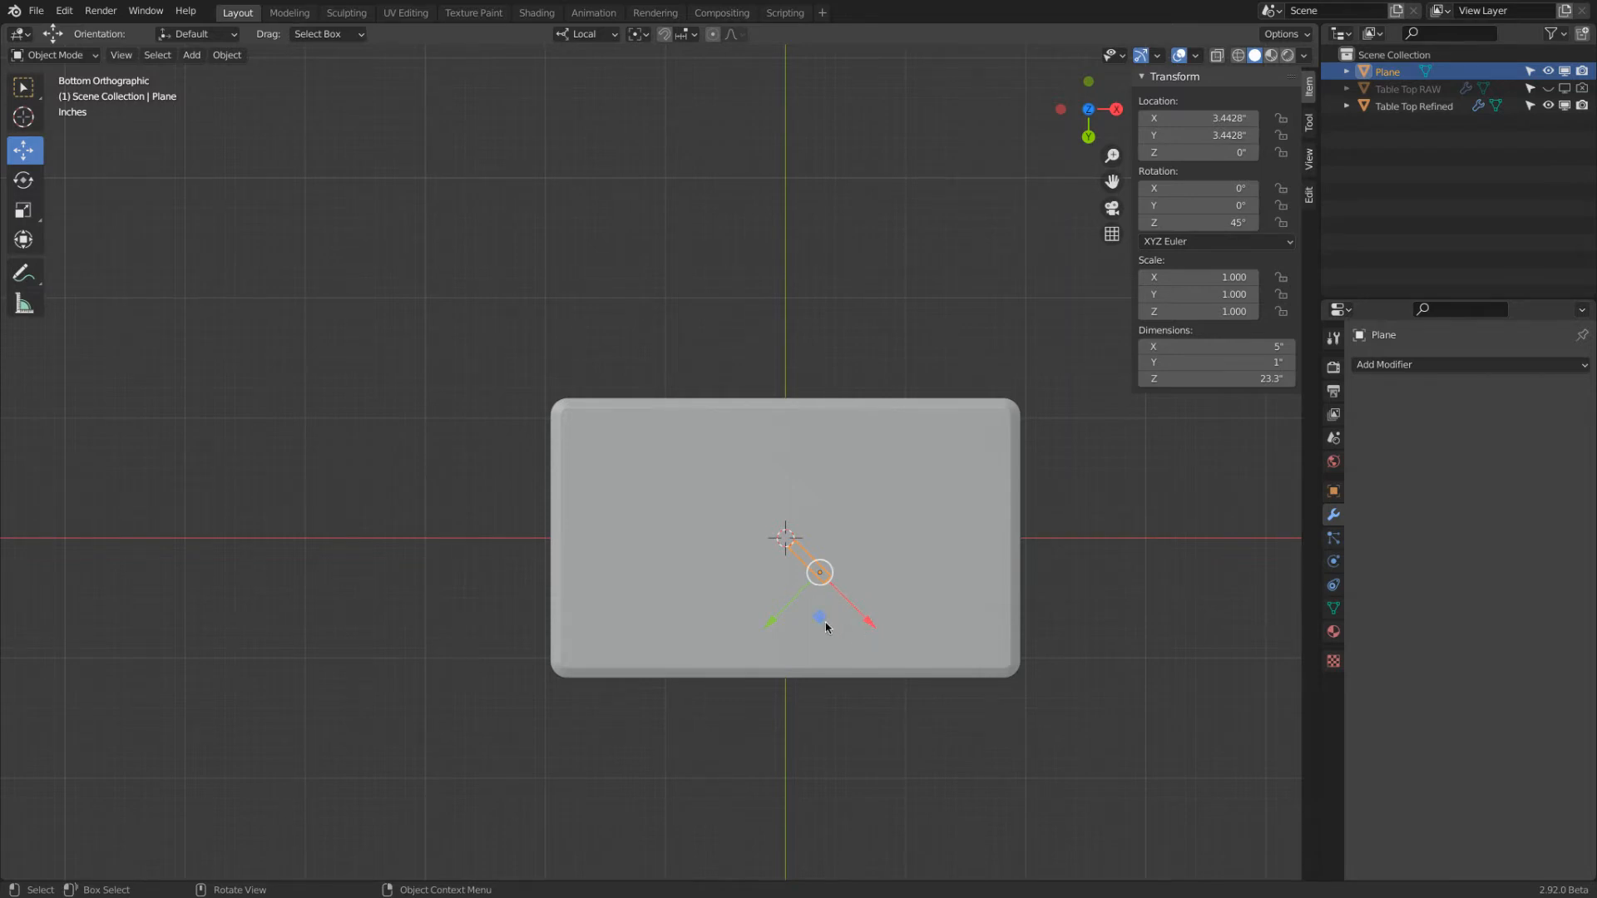
{"action": "left_click_drag", "start_coordinate": [821, 622], "coordinate": [979, 686]}
{"action": "middle_click_drag", "start_coordinate": [937, 331], "coordinate": [513, 657]}
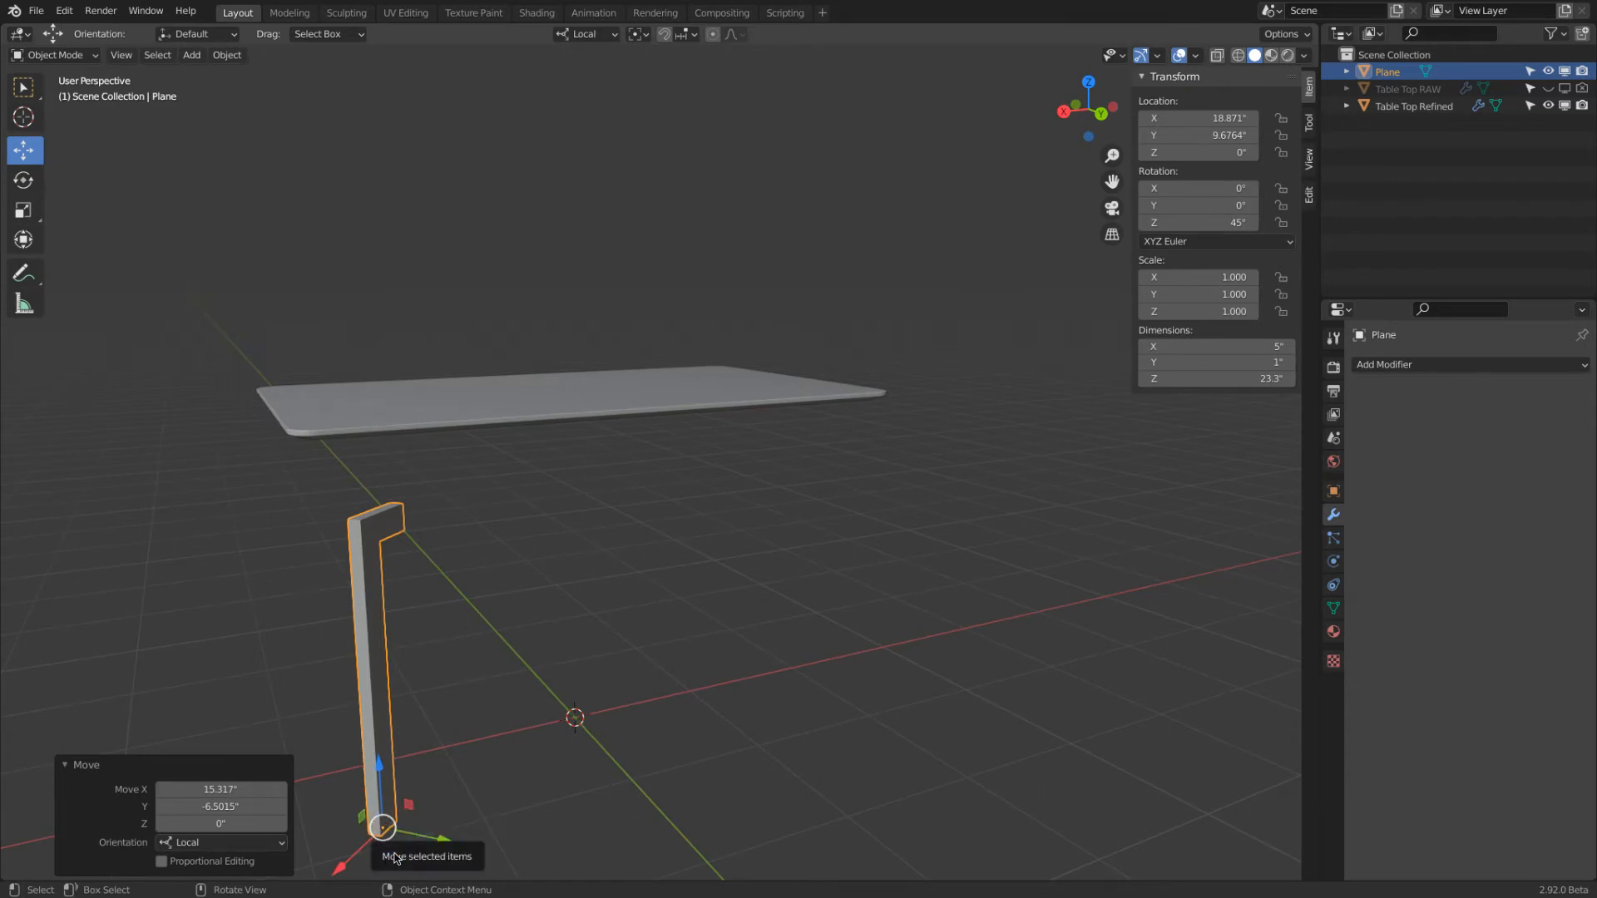
{"action": "mouse_move", "coordinate": [393, 853]}
{"action": "left_mouse_down"}
{"action": "mouse_move", "coordinate": [449, 782]}
{"action": "mouse_move", "coordinate": [414, 777]}
{"action": "mouse_move", "coordinate": [399, 862]}
{"action": "mouse_move", "coordinate": [416, 819]}
{"action": "mouse_move", "coordinate": [427, 857]}
{"action": "mouse_move", "coordinate": [399, 853]}
{"action": "left_mouse_up"}
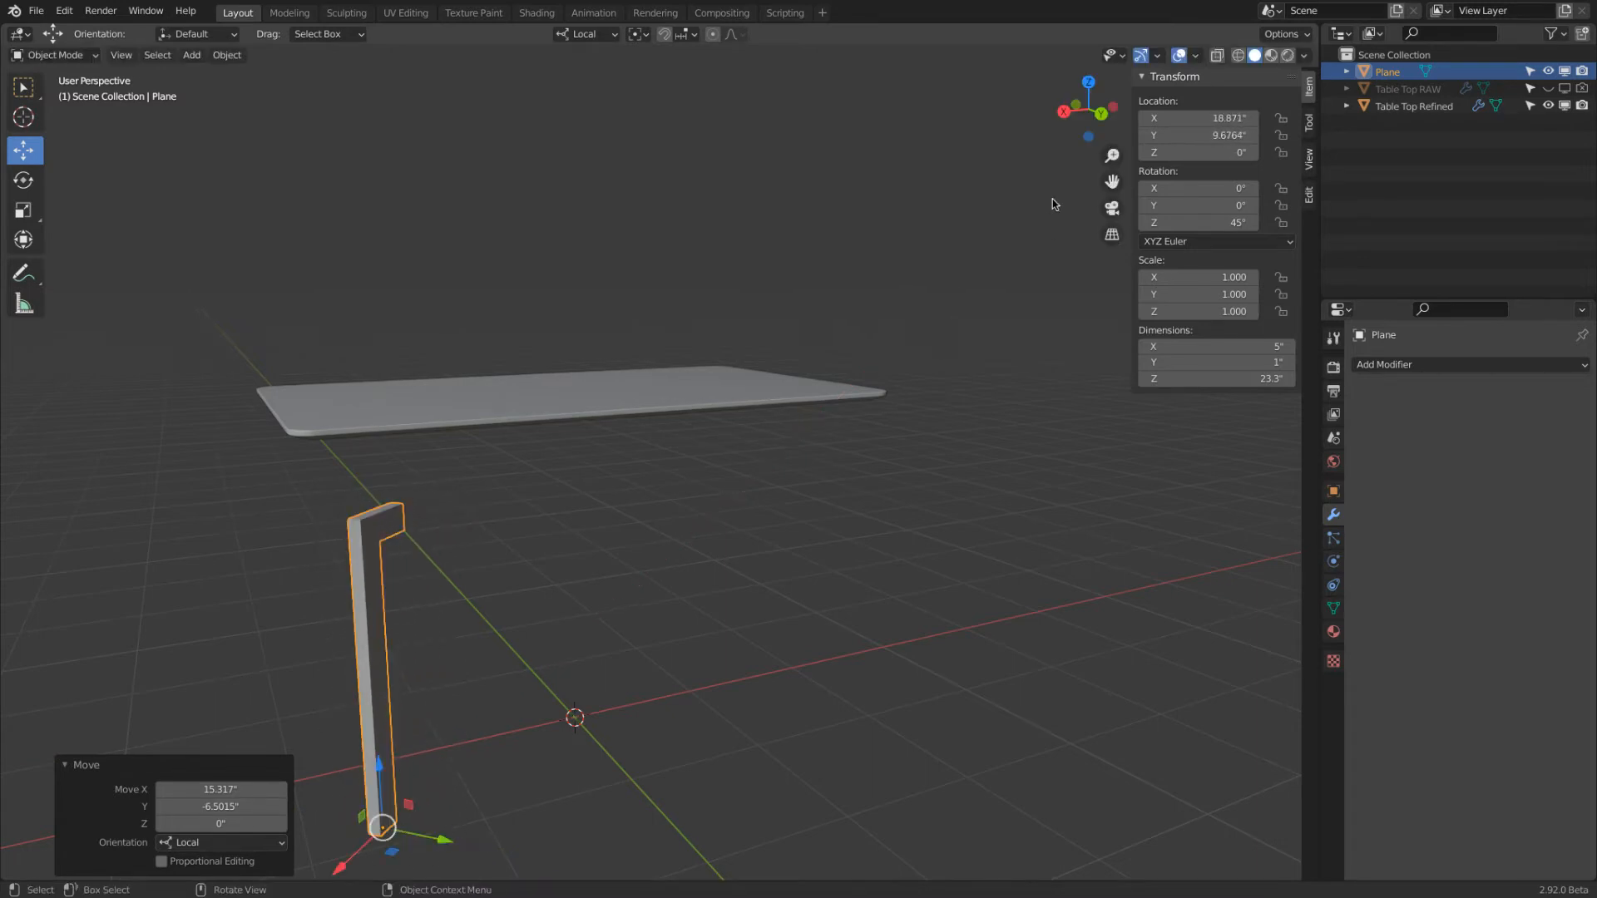
From the bottom view, move the leg horizontally closer to the table top's corner, to about X 21.42" and Y 11.86"
{"action": "left_click", "coordinate": [1089, 137]}
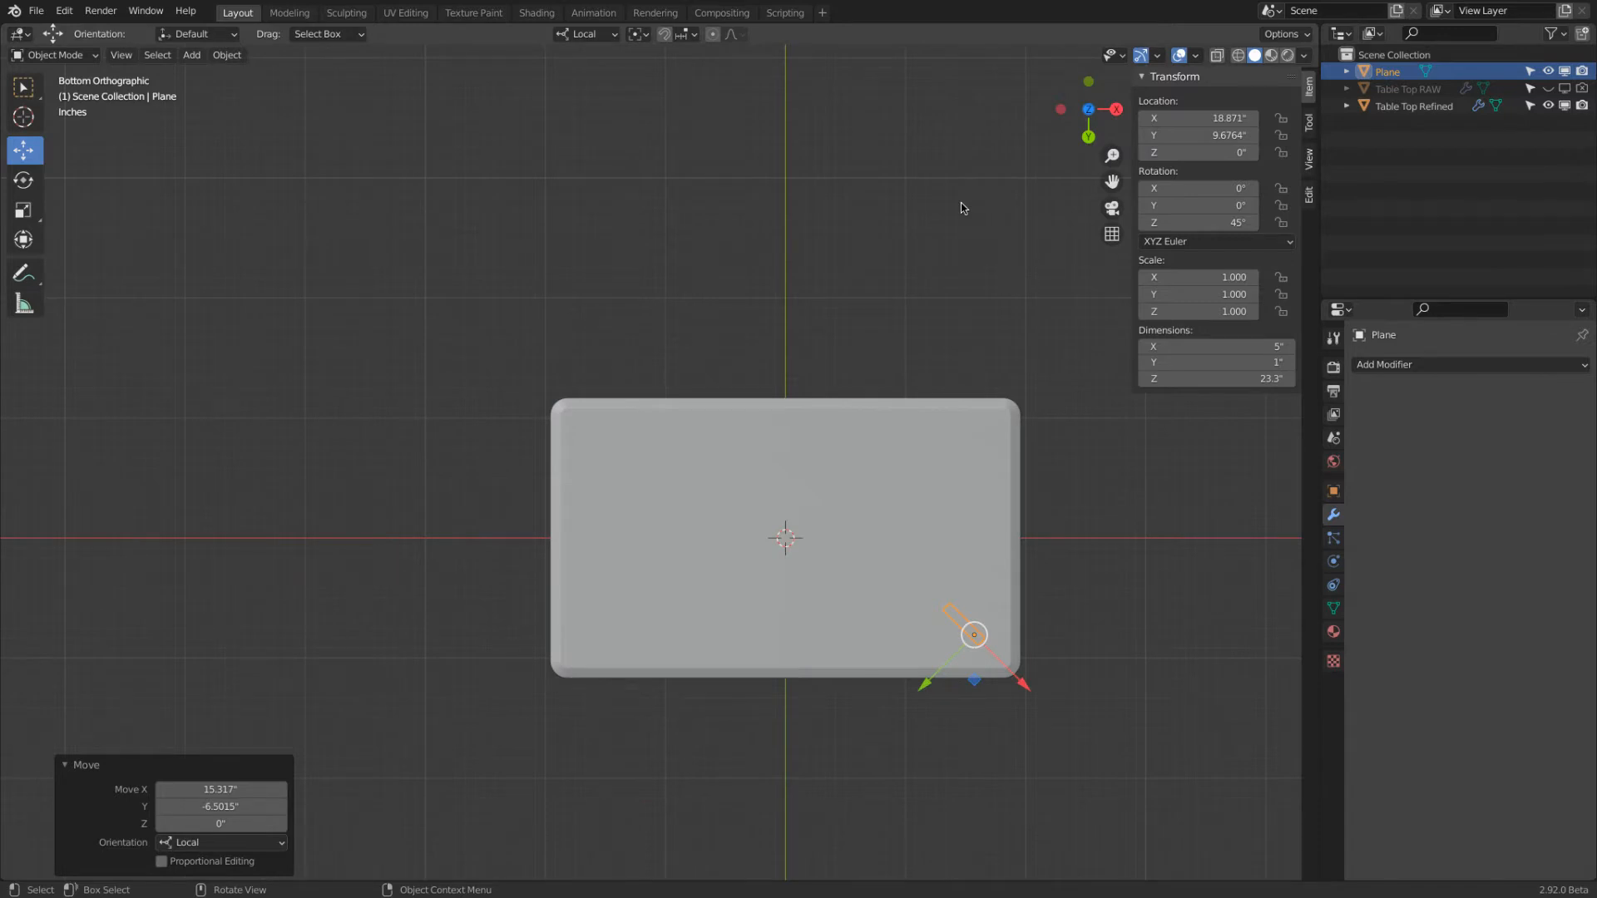
{"action": "left_click_drag", "start_coordinate": [974, 680], "coordinate": [987, 688]}
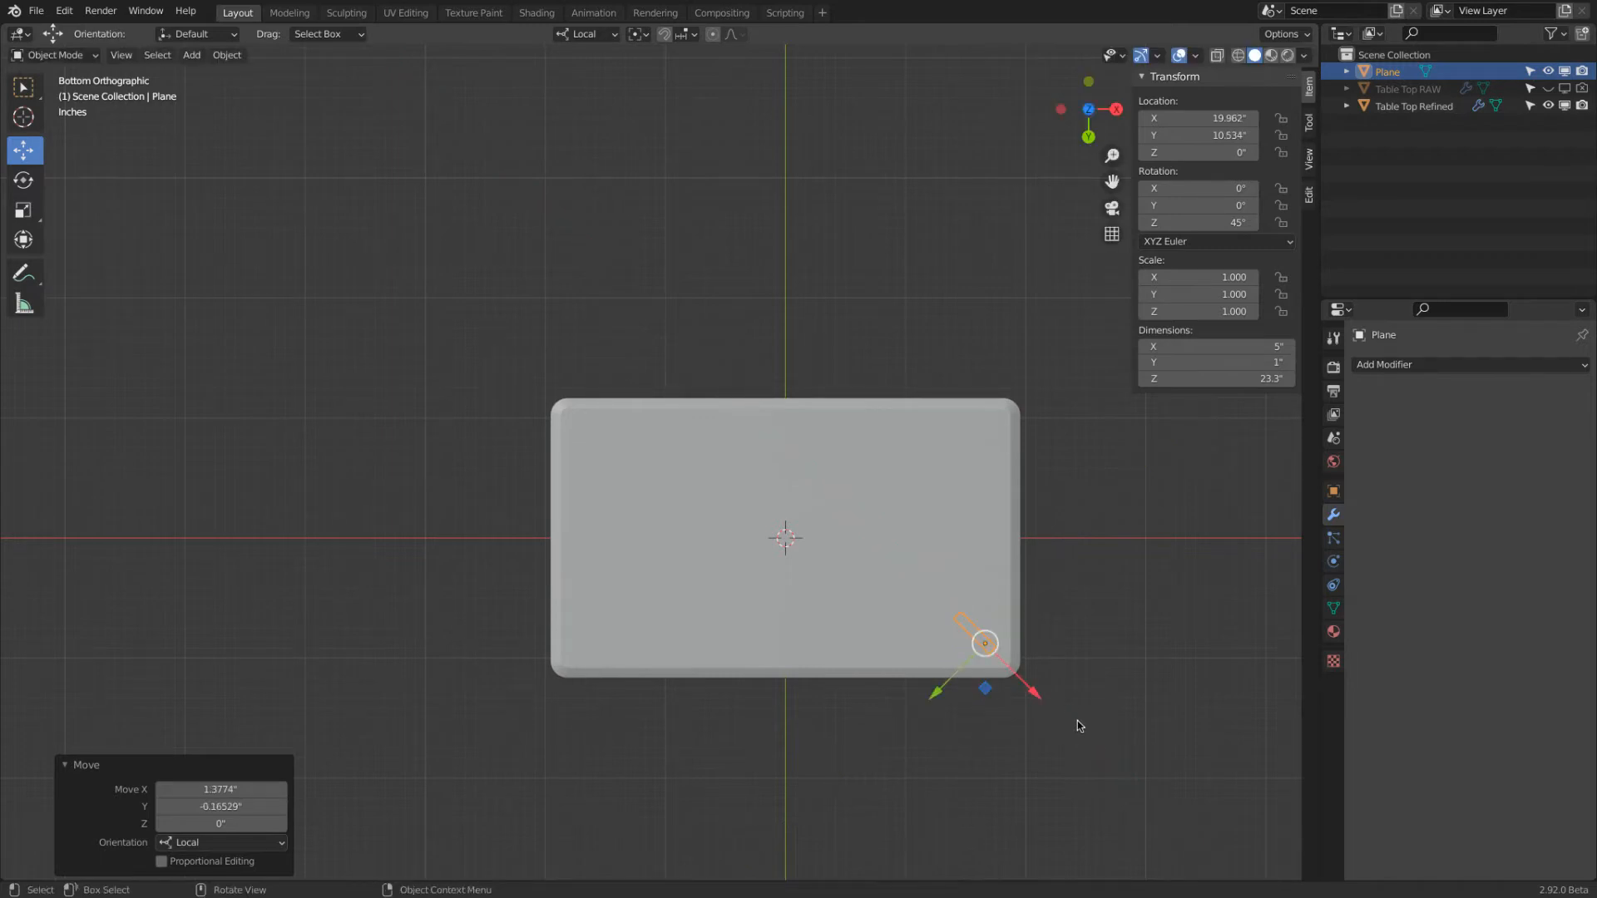
{"action": "scroll", "coordinate": [1090, 741], "scroll_direction": "up", "scroll_amount": 2}
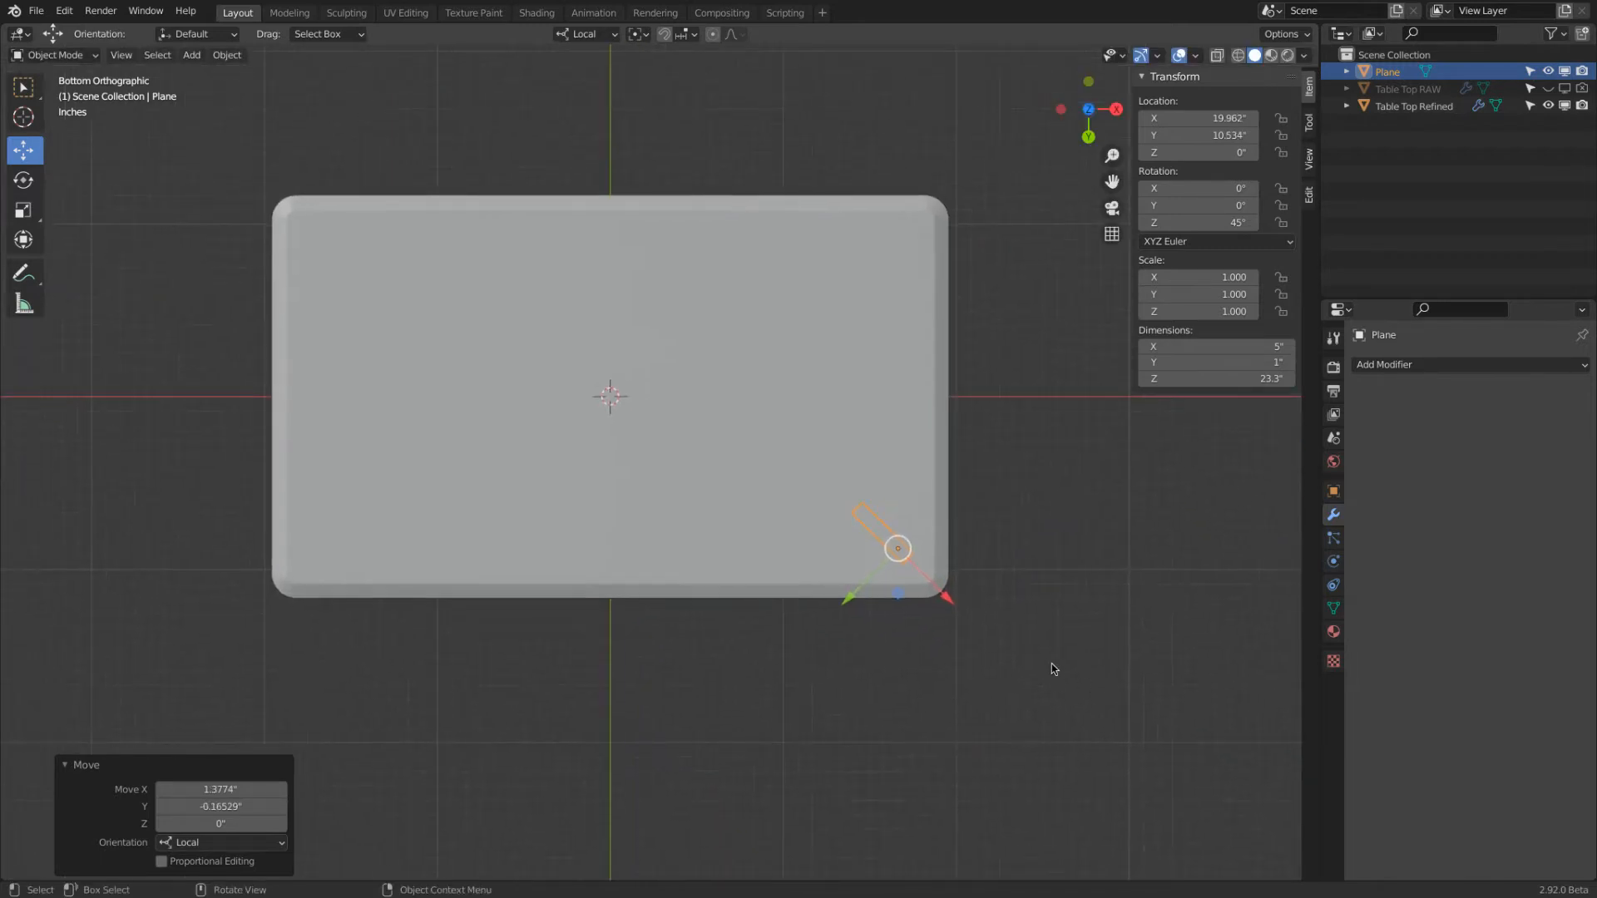
{"action": "scroll", "coordinate": [1052, 663], "scroll_direction": "up", "scroll_amount": 1}
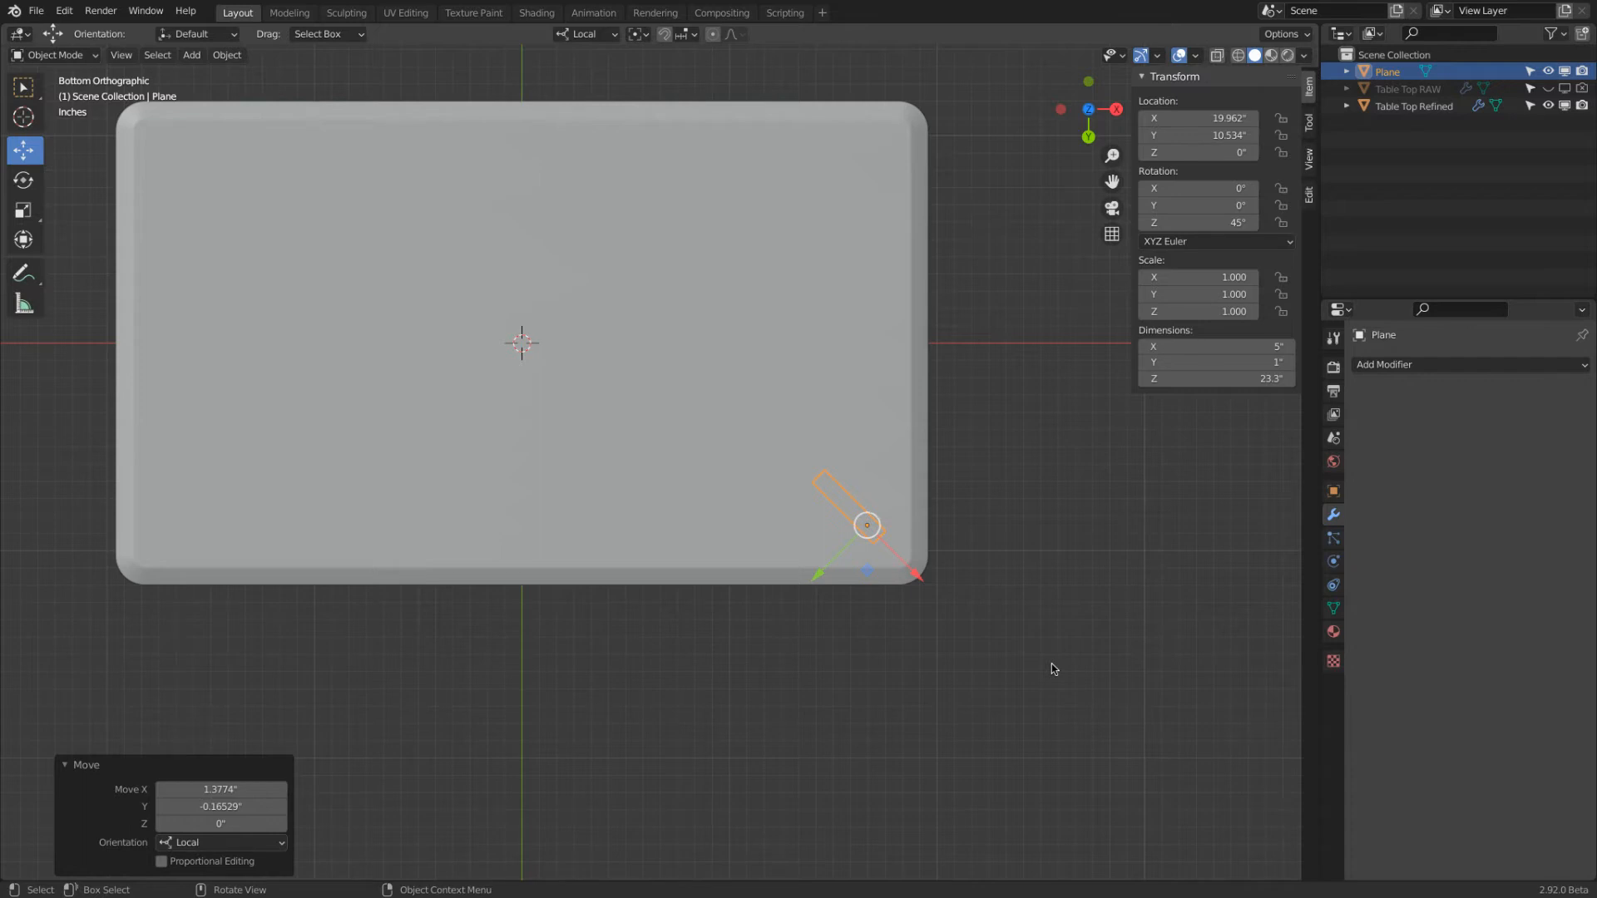
{"action": "scroll", "coordinate": [856, 396], "scroll_direction": "up", "scroll_amount": 4}
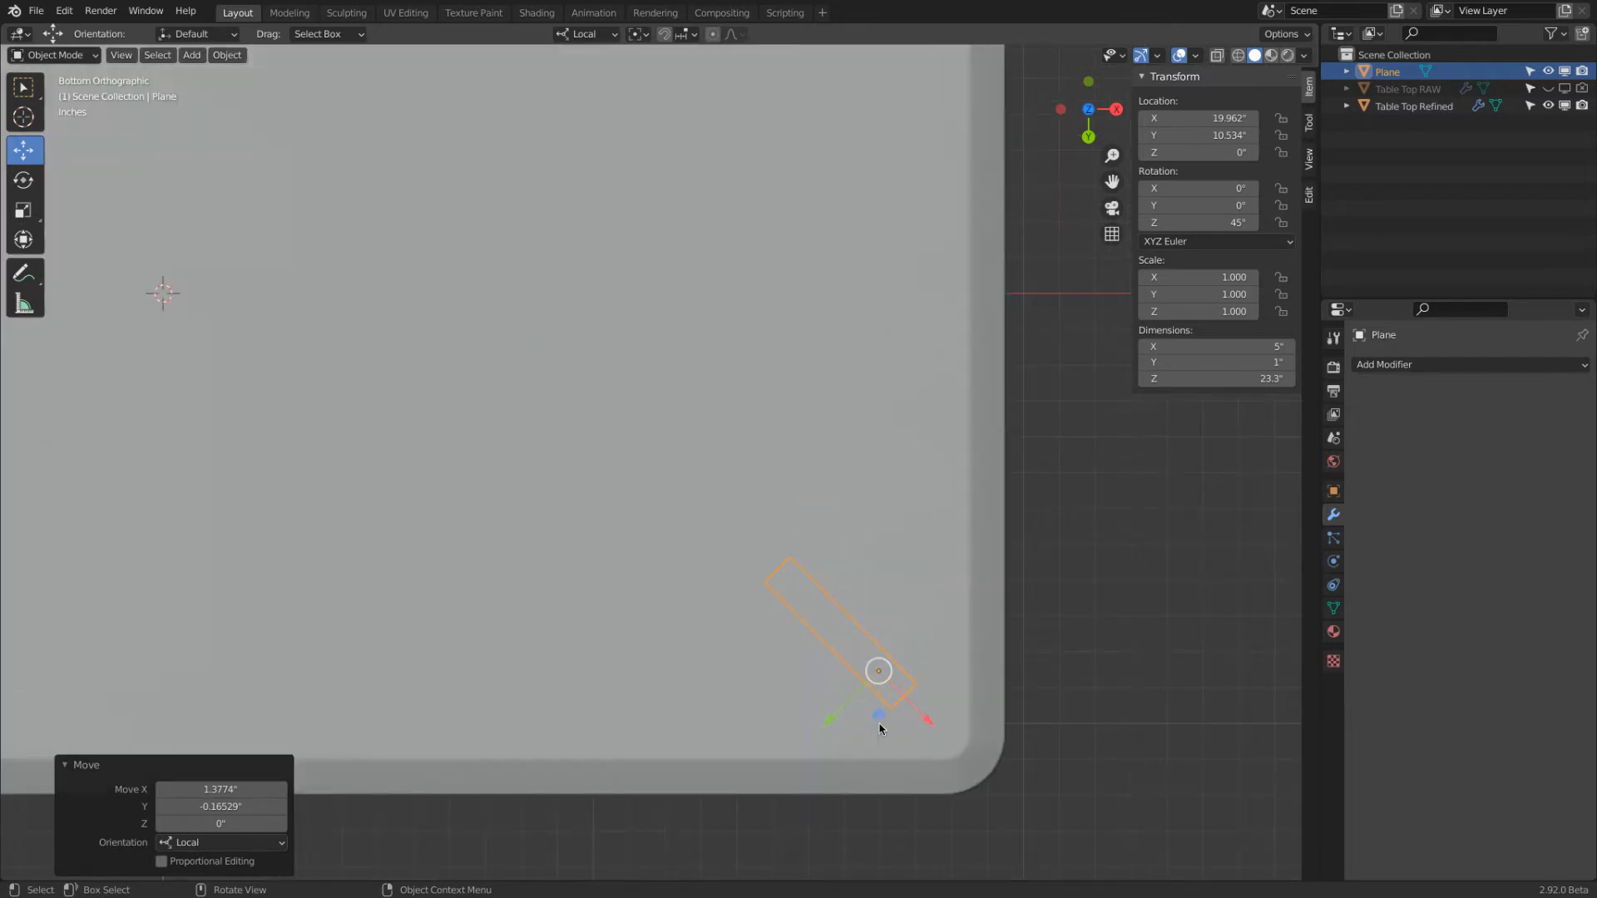
{"action": "left_click_drag", "start_coordinate": [882, 728], "coordinate": [933, 769]}
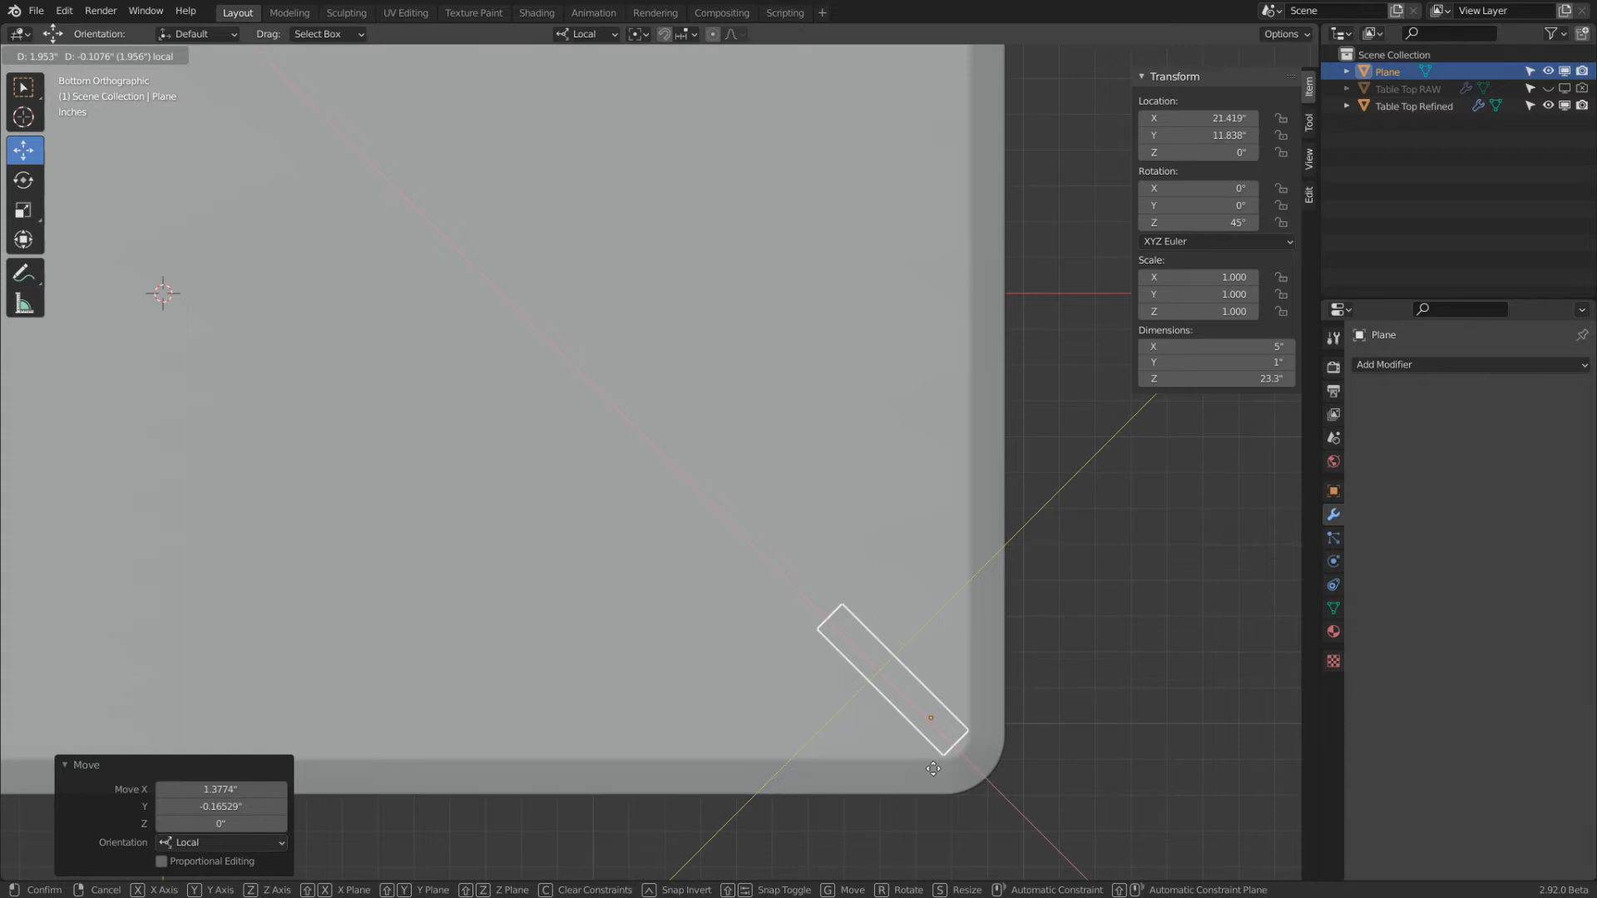
{"action": "left_click_drag", "start_coordinate": [933, 769], "coordinate": [933, 767]}
Turn off the viewport display of the table top's Bevel modifier and shade the table top flat
{"action": "left_click", "coordinate": [970, 735]}
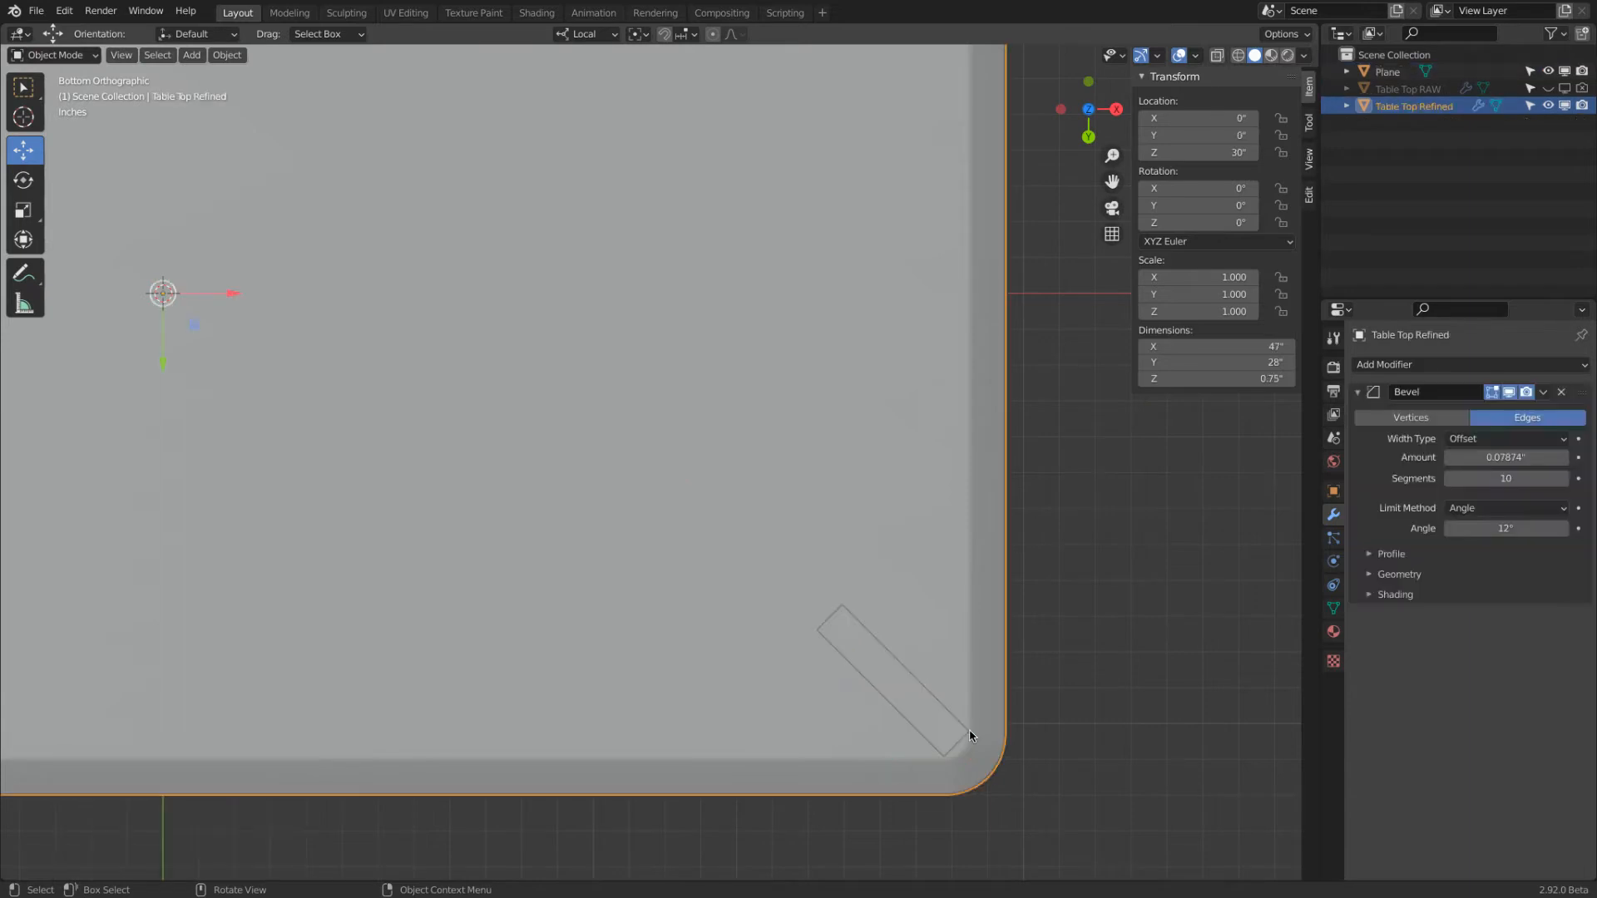
{"action": "left_click", "coordinate": [970, 737]}
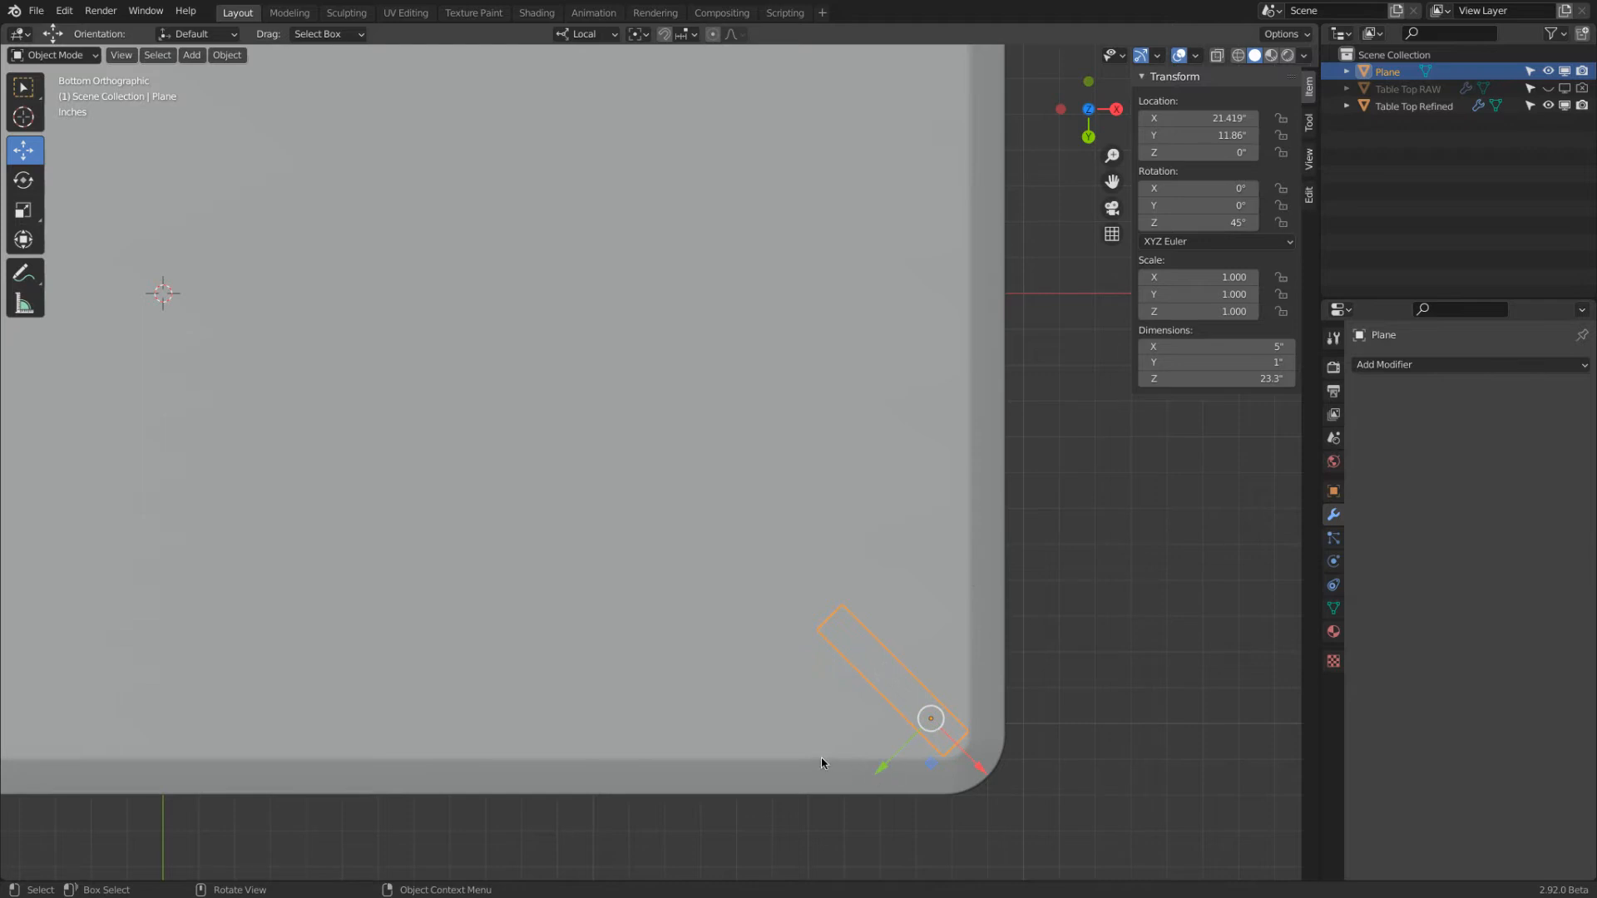
{"action": "left_click", "coordinate": [997, 597]}
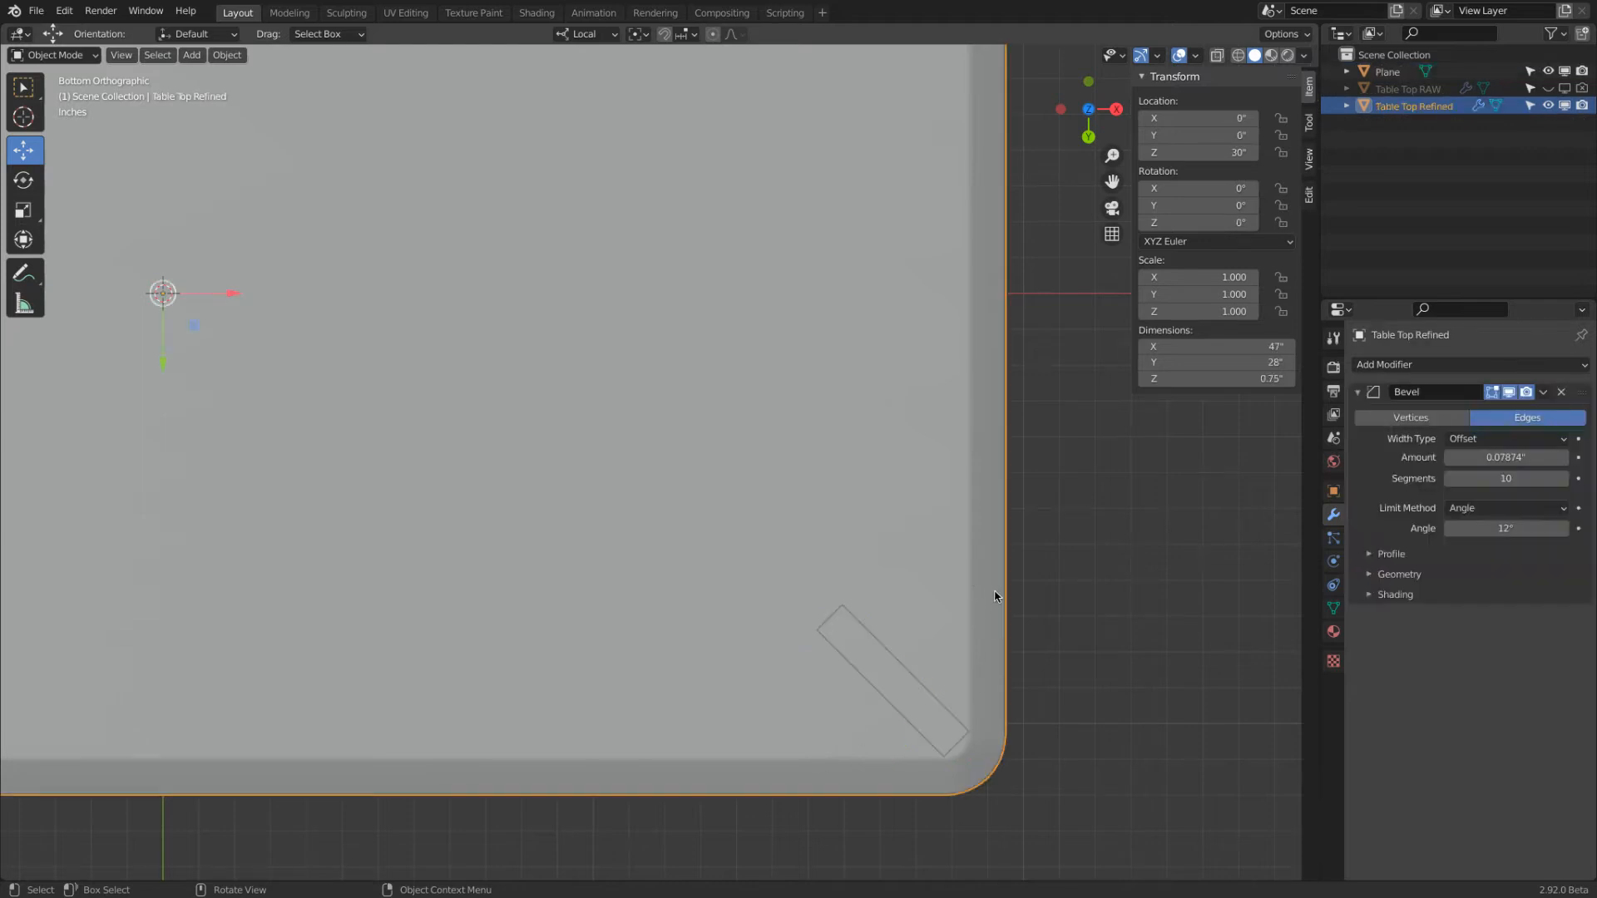
{"action": "left_click", "coordinate": [1508, 394]}
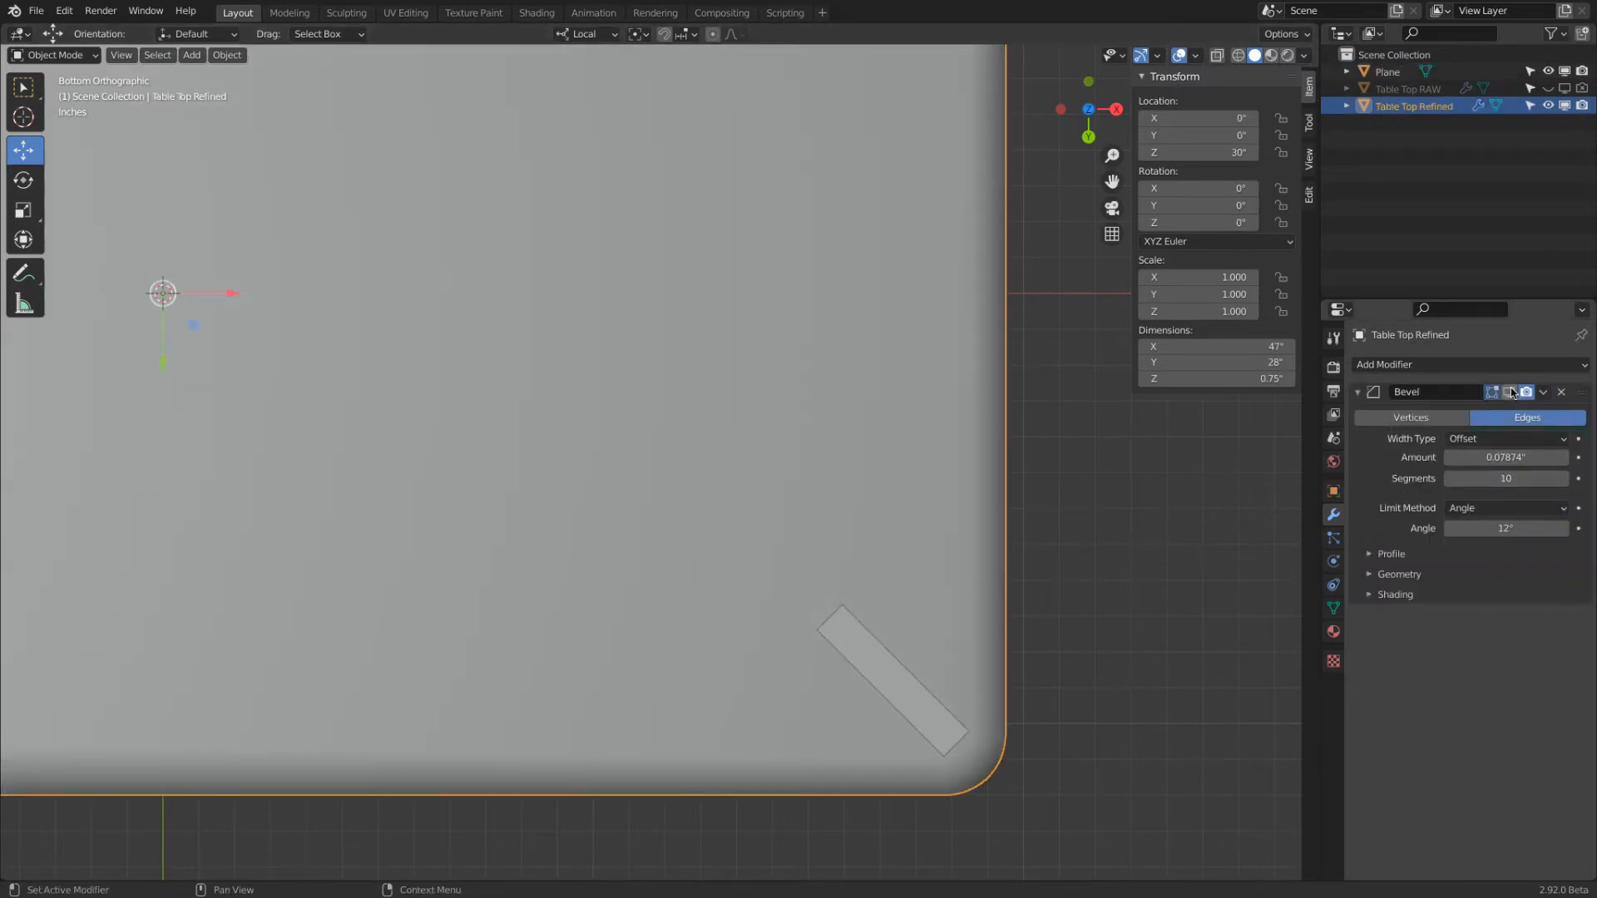
{"action": "left_click", "coordinate": [1510, 391]}
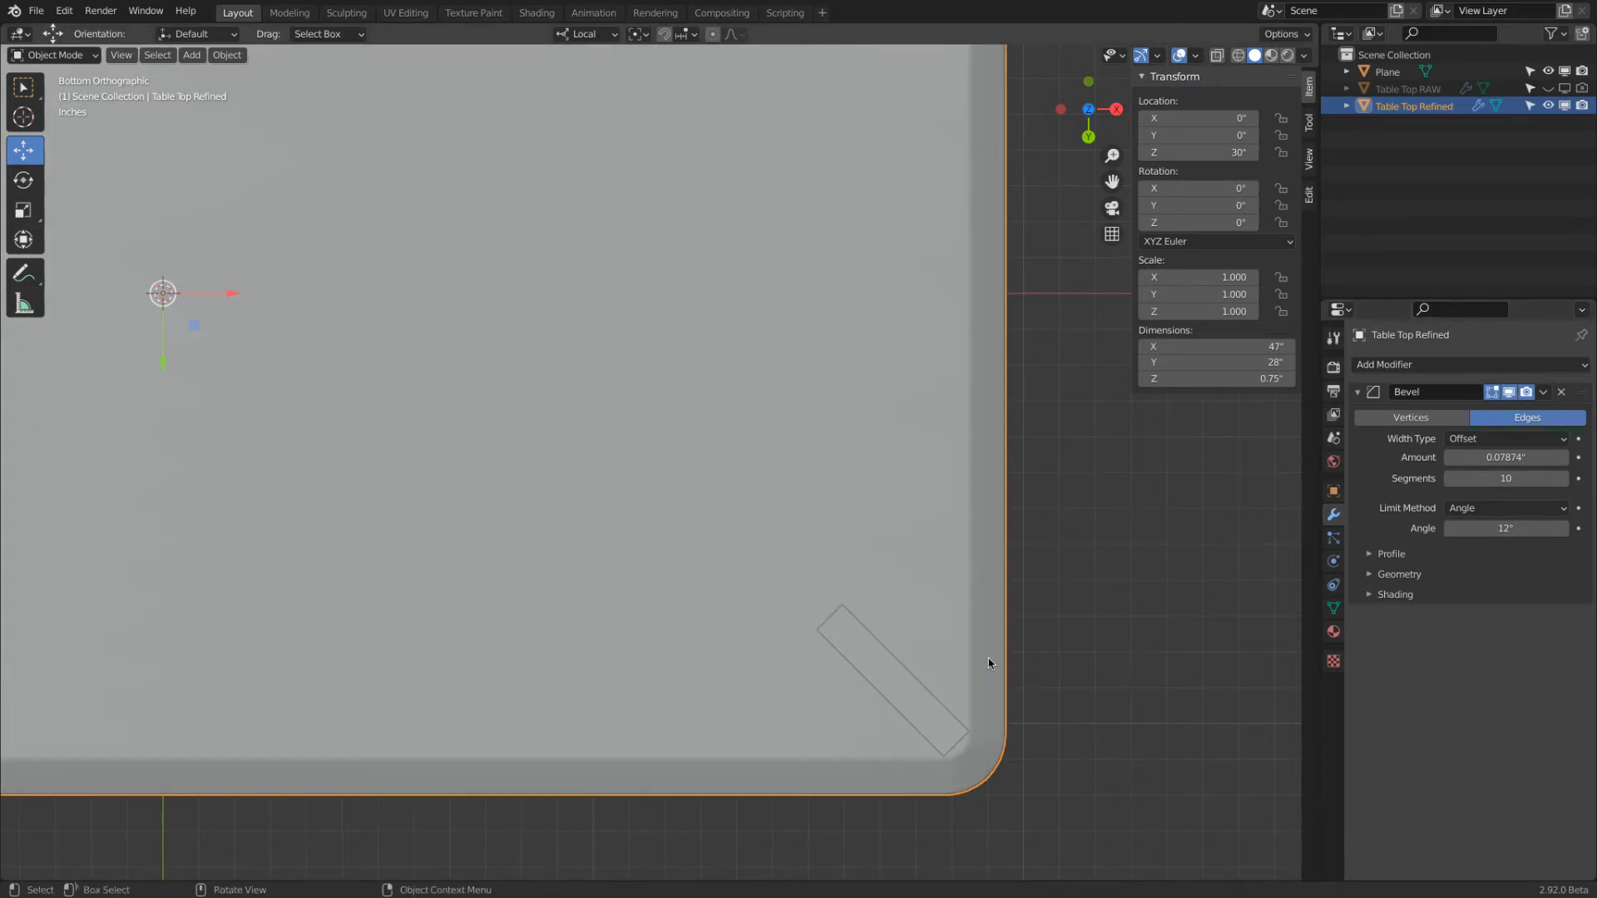
{"action": "left_click", "coordinate": [1508, 392]}
{"action": "right_click", "coordinate": [883, 487]}
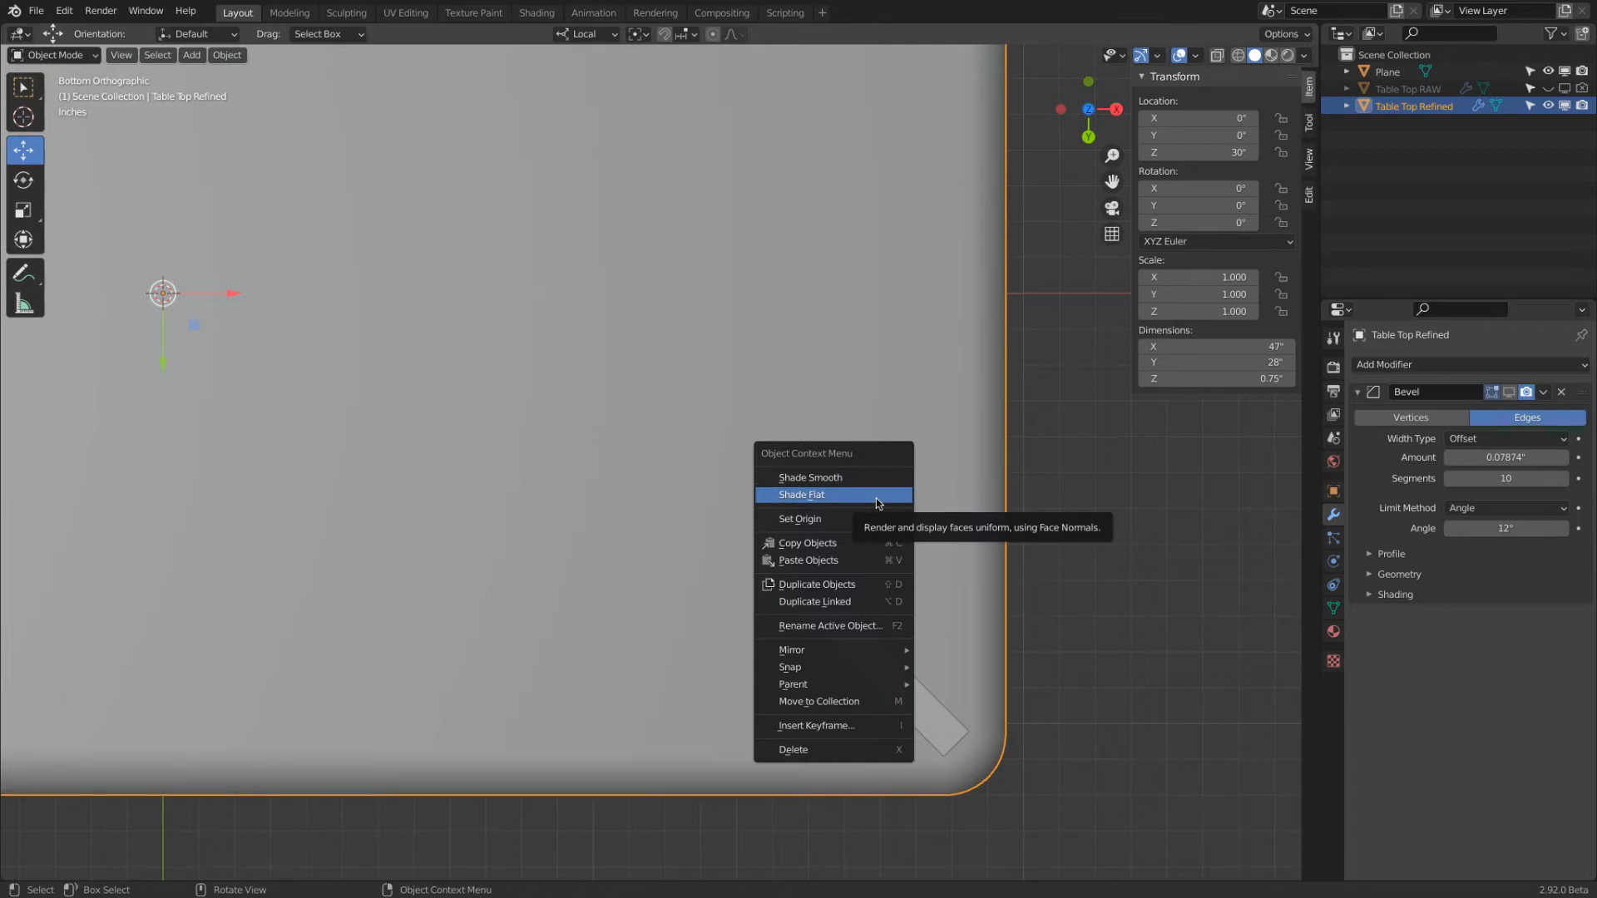
{"action": "left_click", "coordinate": [877, 497]}
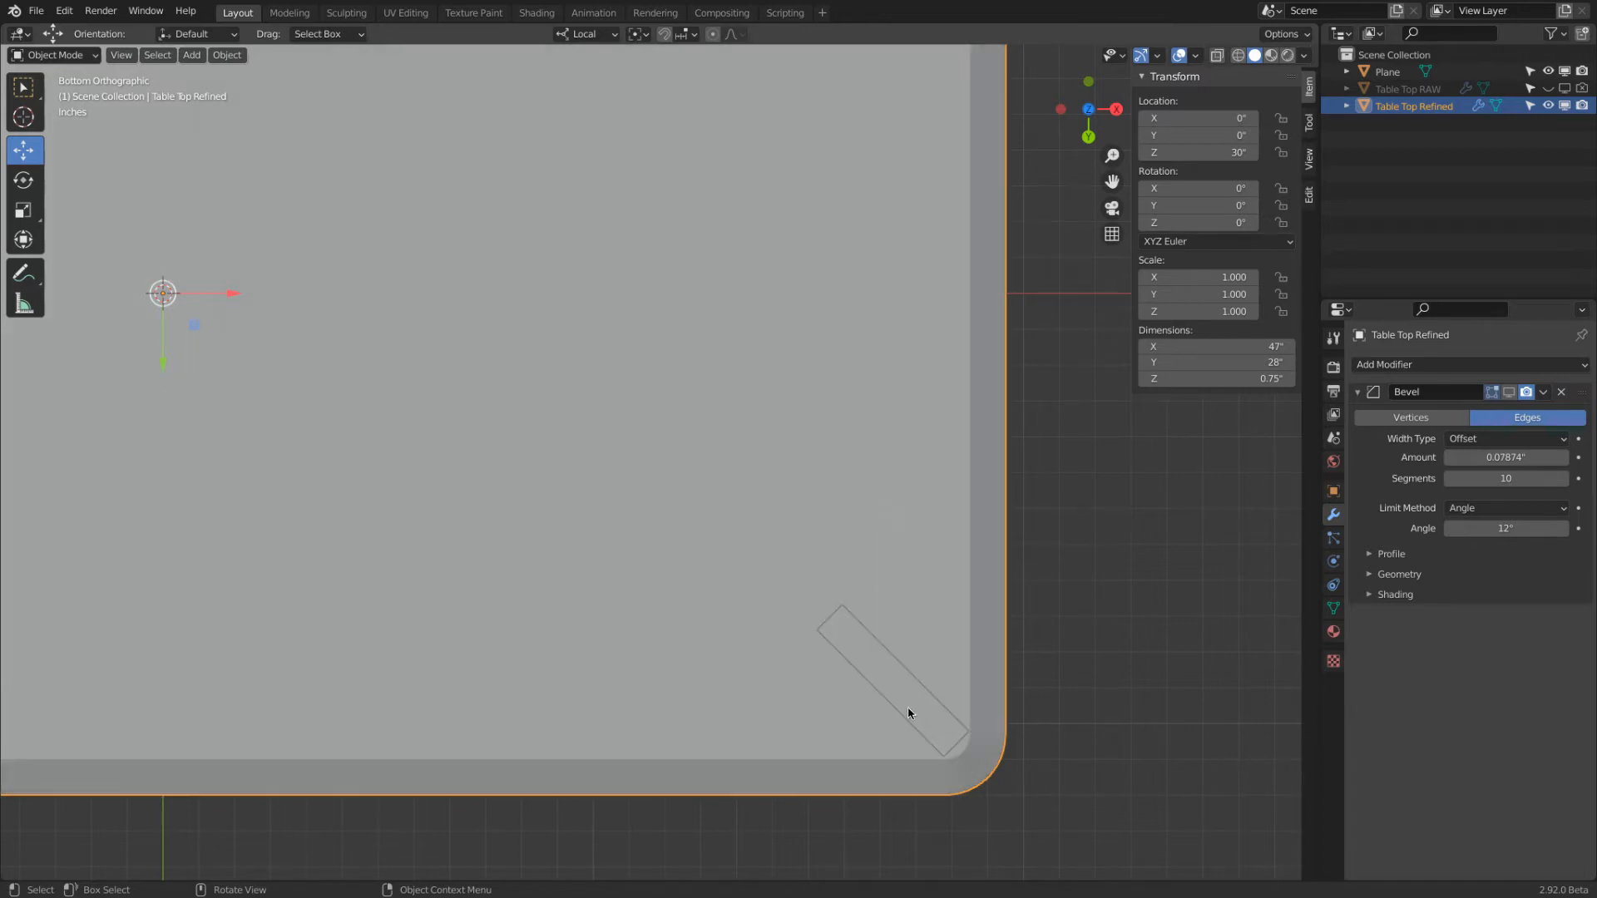
Nudge the leg along its local X and Y axes until its outer end corners meet the underside's inner edge, about X 21.4" and Y 11.9"
{"action": "left_click", "coordinate": [932, 739]}
{"action": "key", "text": "g"}
{"action": "key", "text": "x"}
{"action": "left_click", "coordinate": [980, 765]}
{"action": "scroll", "coordinate": [921, 708], "scroll_direction": "up", "scroll_amount": 5}
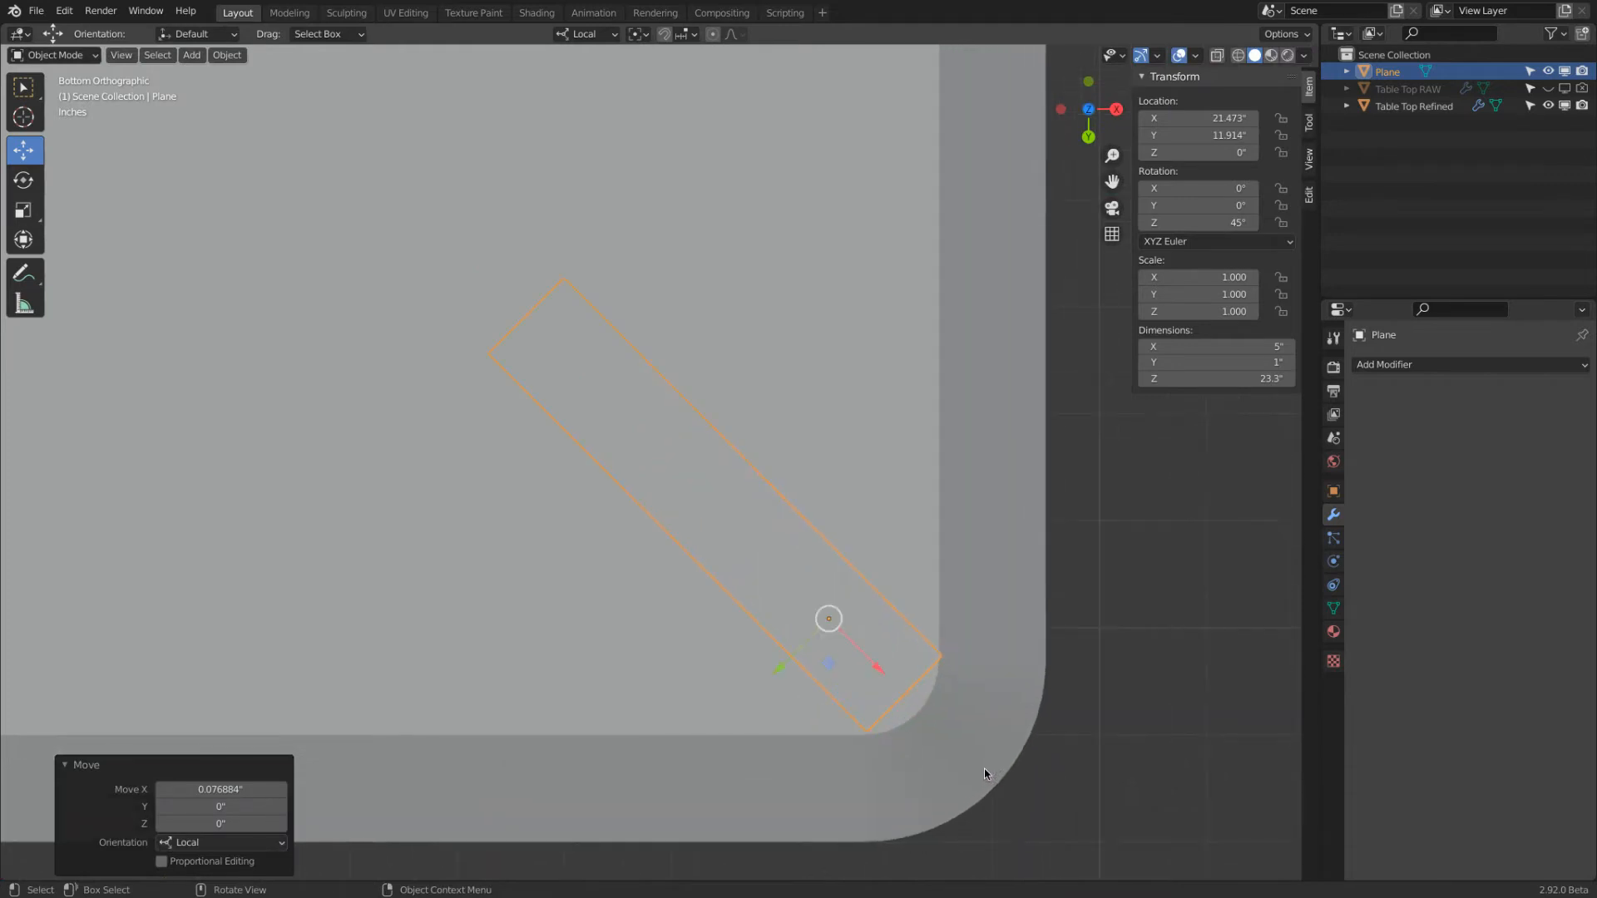
{"action": "key", "text": "g"}
{"action": "key", "text": "x"}
{"action": "left_click", "coordinate": [843, 637]}
{"action": "key", "text": "g"}
{"action": "key", "text": "x"}
{"action": "left_click", "coordinate": [742, 641]}
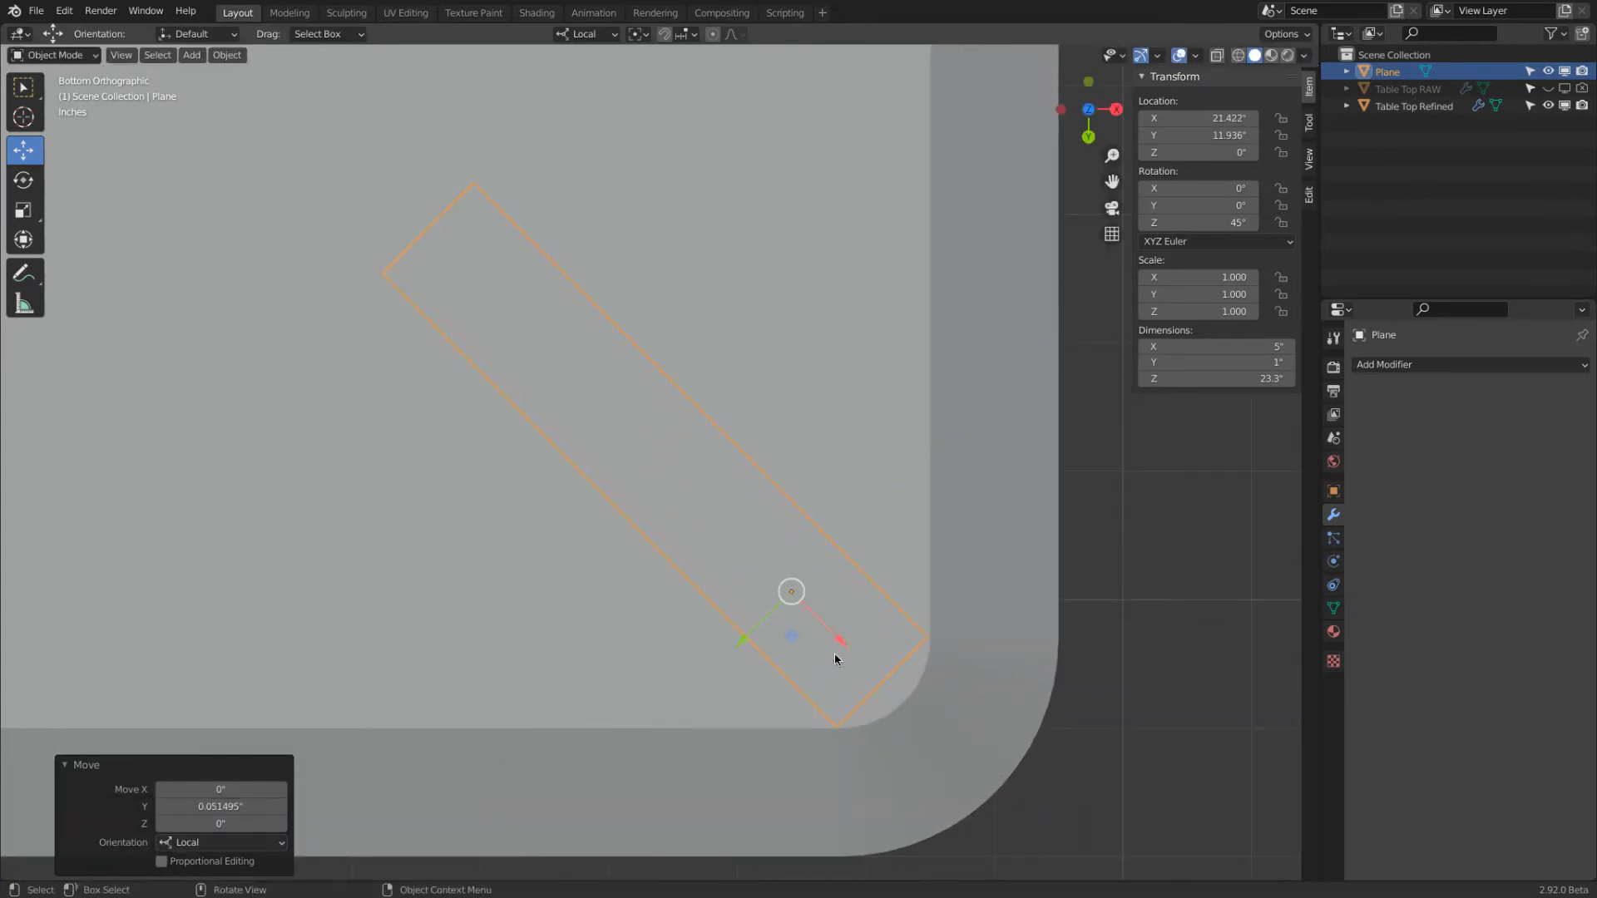
{"action": "key", "text": "g"}
{"action": "key", "text": "x"}
{"action": "left_click", "coordinate": [828, 661]}
{"action": "key", "text": "g"}
{"action": "key", "text": "y"}
{"action": "left_click", "coordinate": [982, 587]}
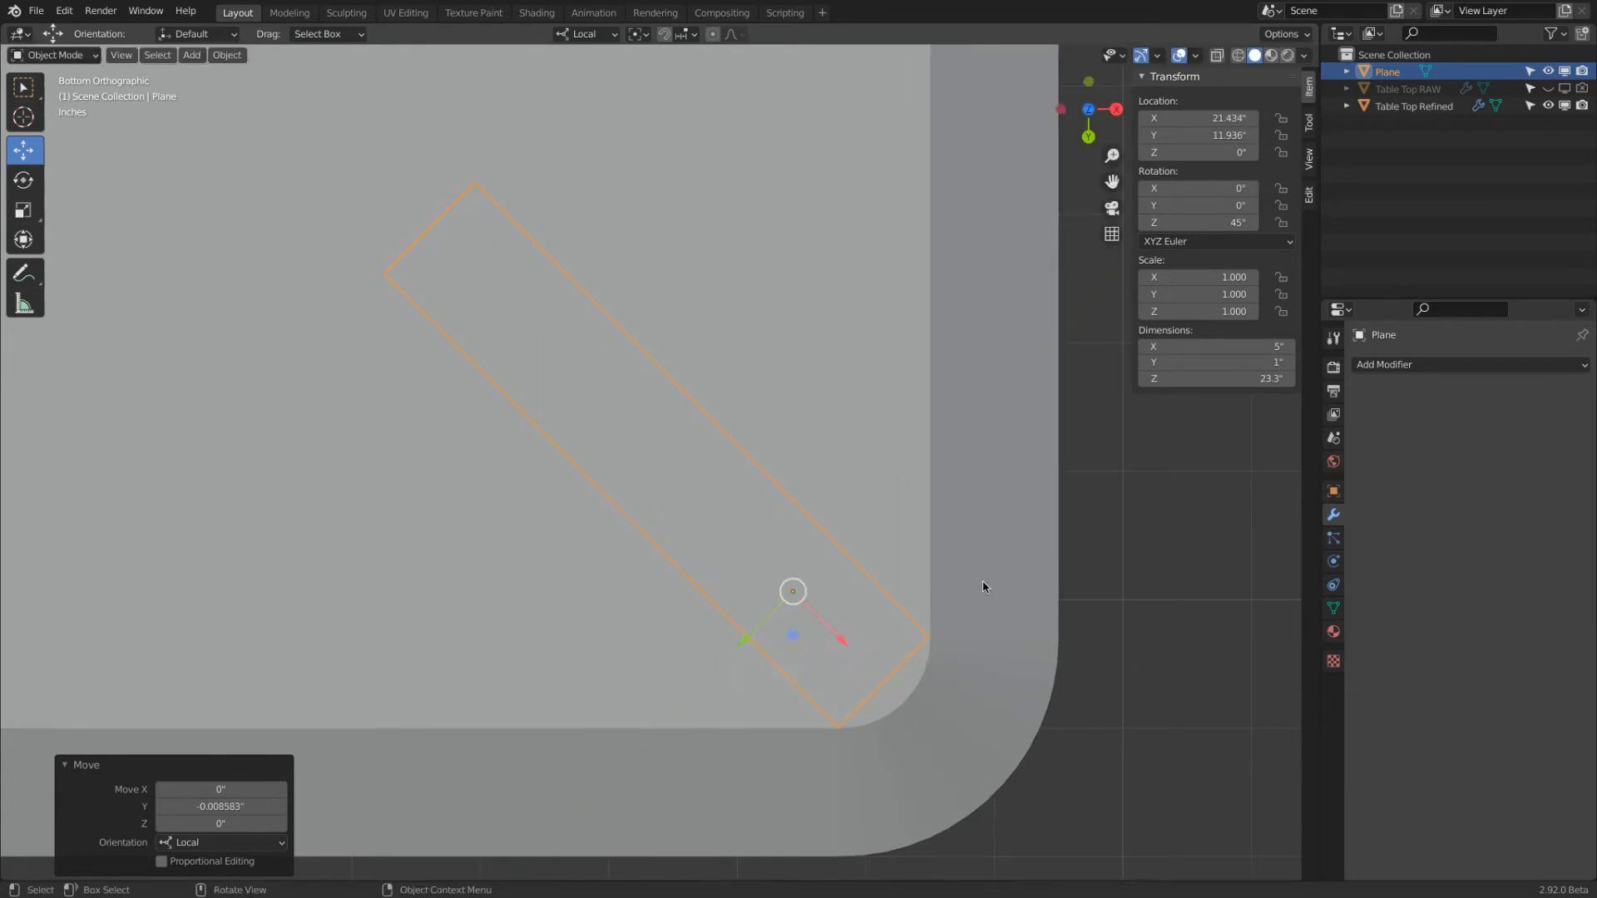
Shade the table top smooth and turn the viewport display of its Bevel modifier back on
{"action": "left_click", "coordinate": [965, 510]}
{"action": "right_click", "coordinate": [945, 500]}
{"action": "left_click", "coordinate": [945, 494]}
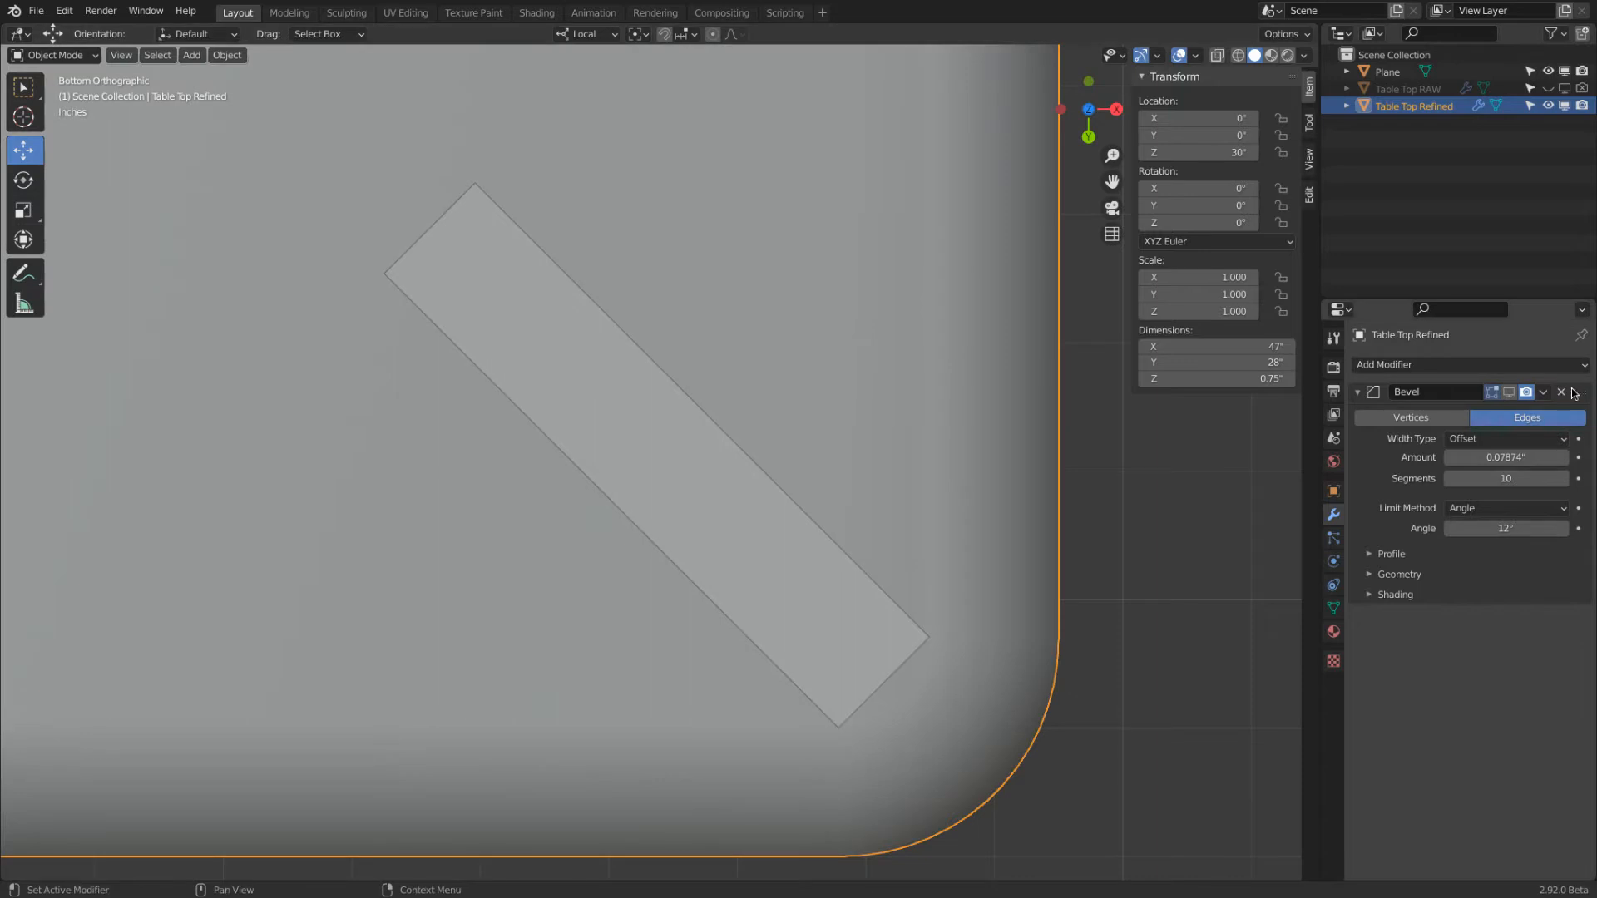
{"action": "scroll", "coordinate": [898, 566], "scroll_direction": "down", "scroll_amount": 6}
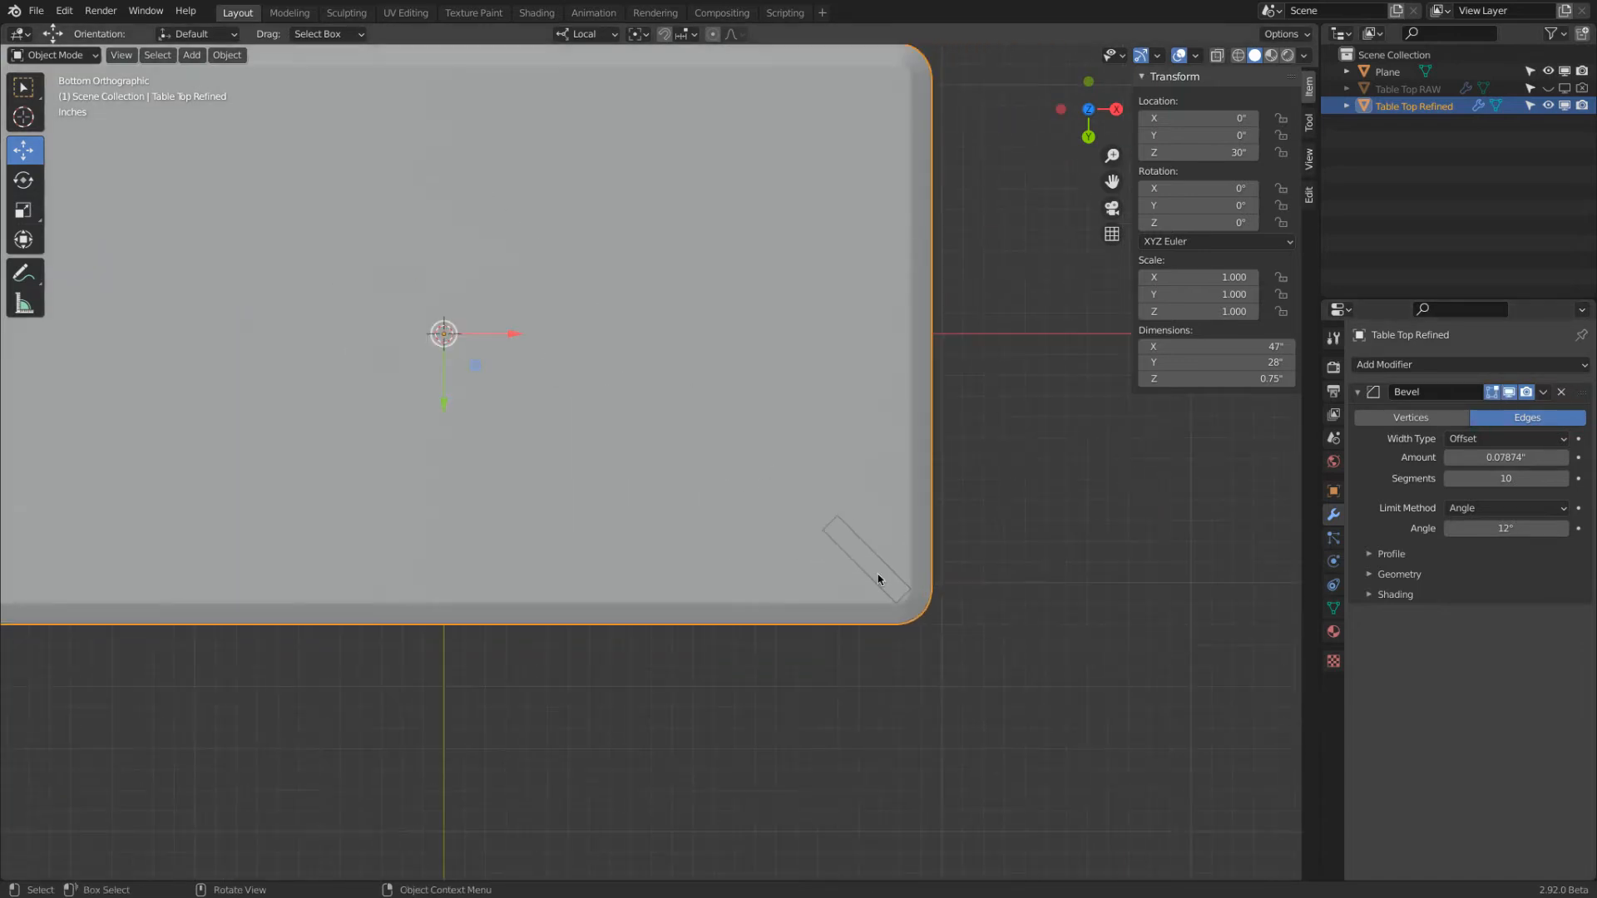
Move the leg inward from the corner by about 1.46" along its local X axis
{"action": "left_click", "coordinate": [903, 585]}
{"action": "key", "text": "g"}
{"action": "key", "text": "x"}
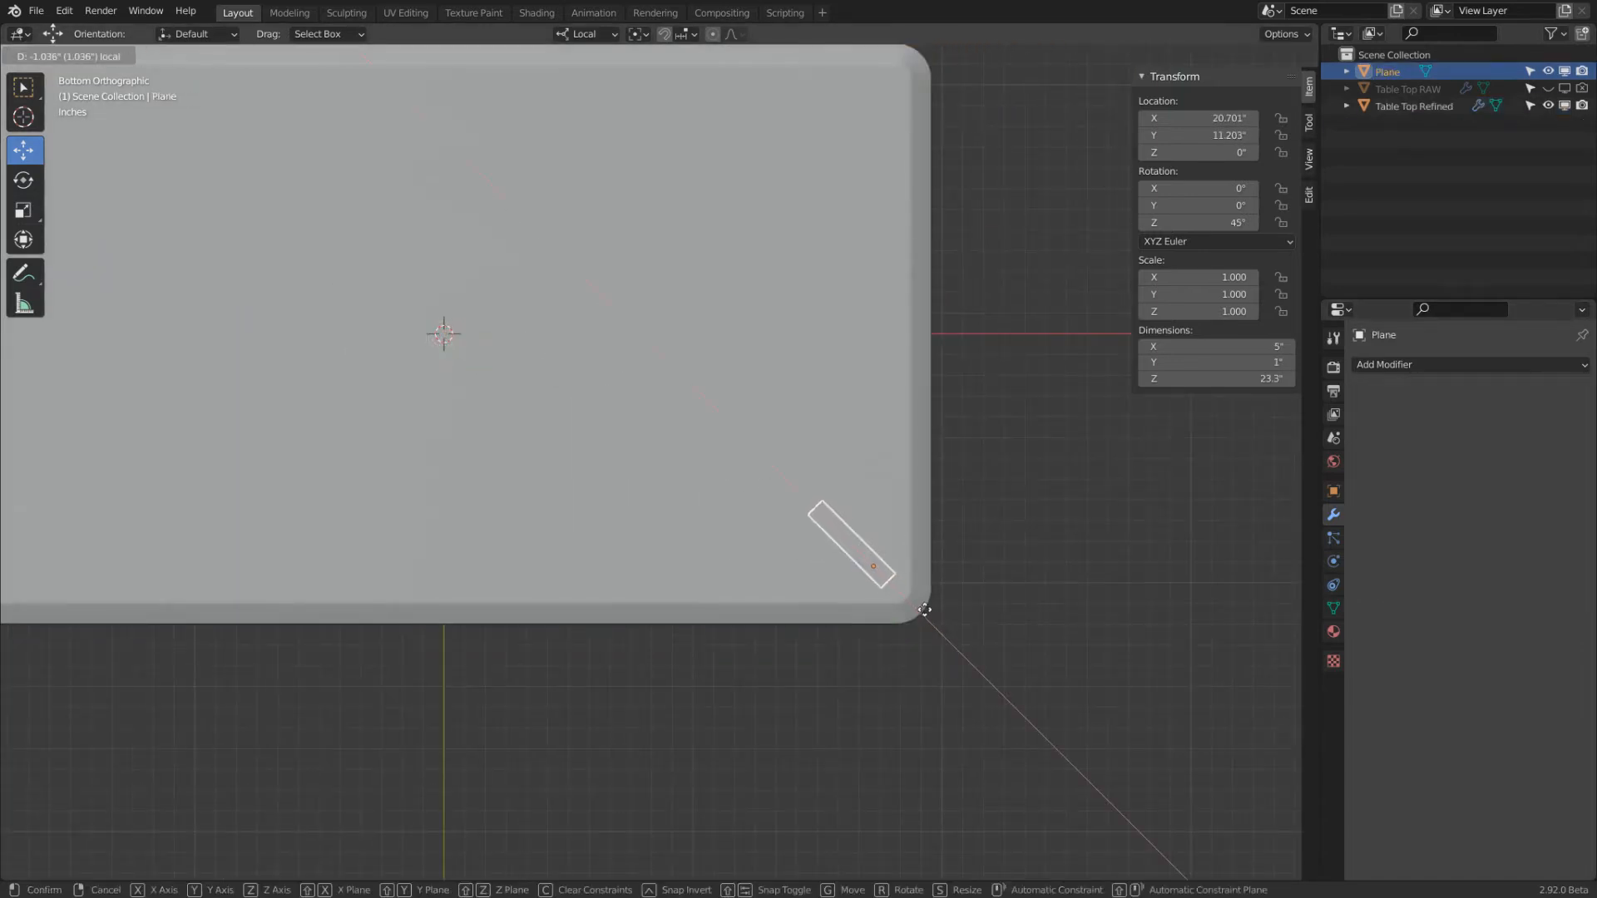
{"action": "left_click", "coordinate": [919, 614]}
Enter Edit Mode on the leg, switch to wireframe display and box-select all faces of its top segment
{"action": "scroll", "coordinate": [890, 372], "scroll_direction": "down", "scroll_amount": 5}
{"action": "middle_click_drag", "start_coordinate": [891, 371], "coordinate": [474, 465]}
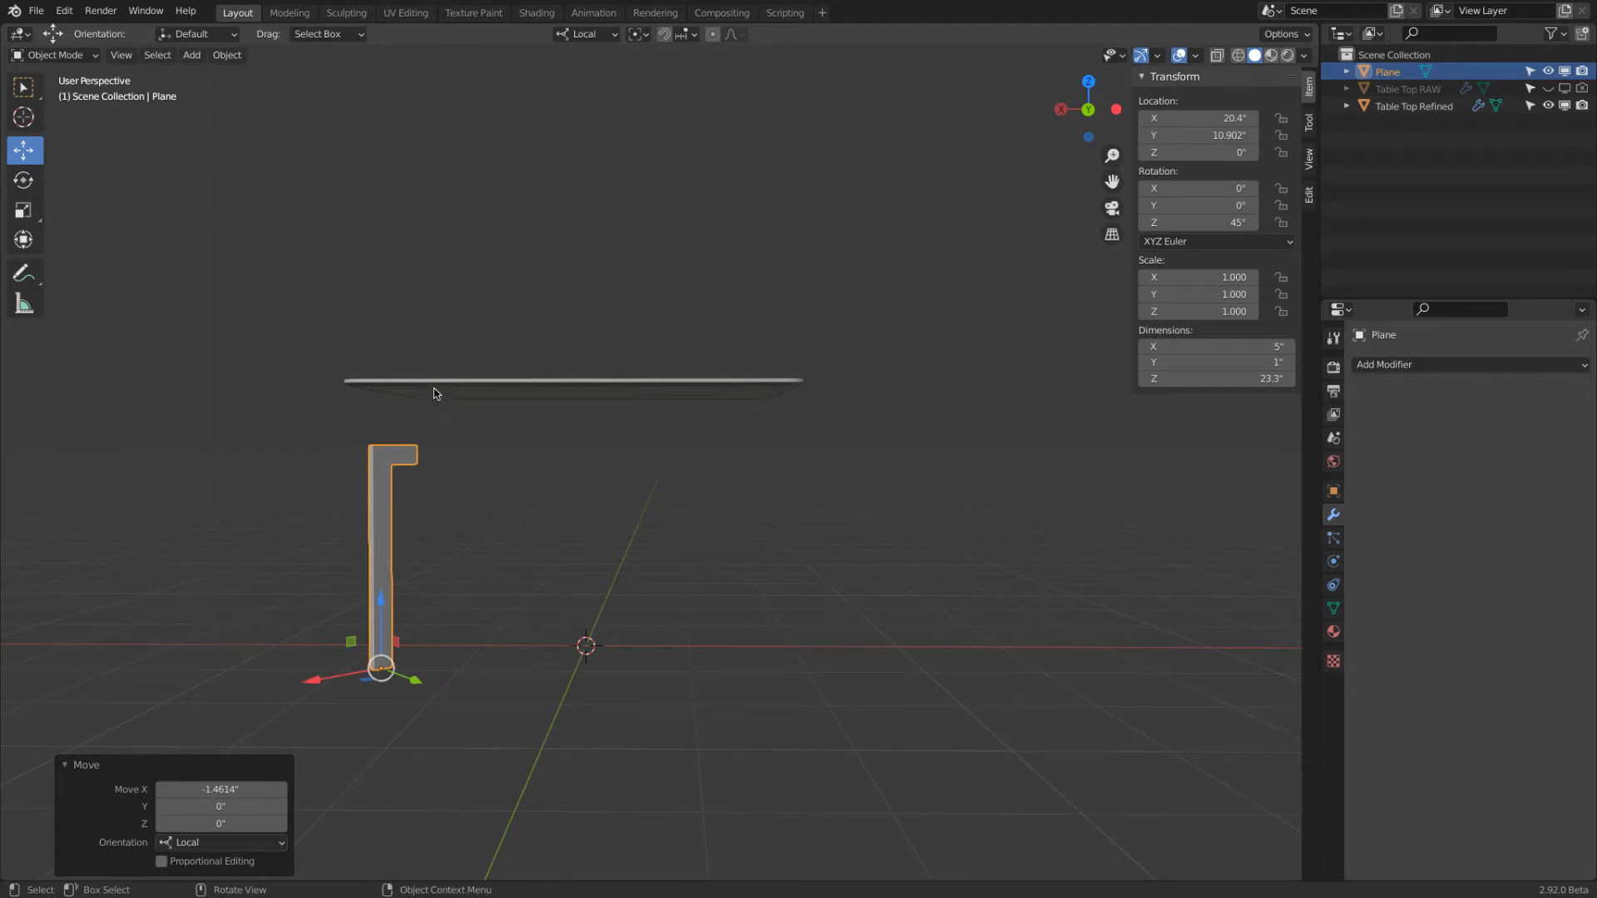
{"action": "middle_click_drag", "start_coordinate": [391, 421], "coordinate": [370, 403]}
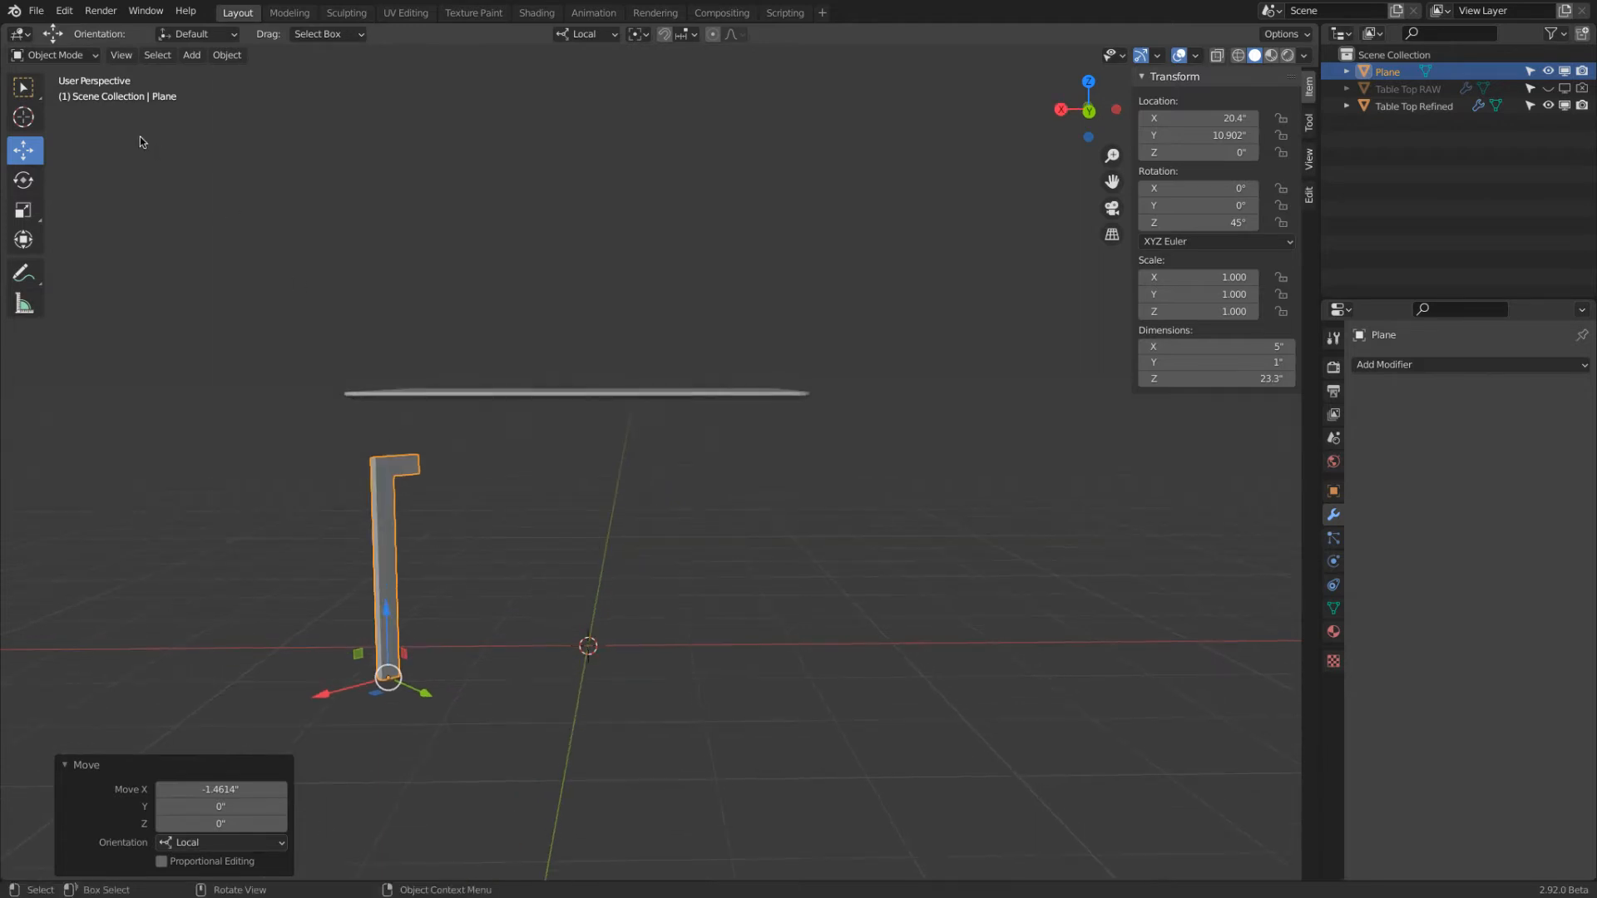
{"action": "left_click", "coordinate": [80, 56]}
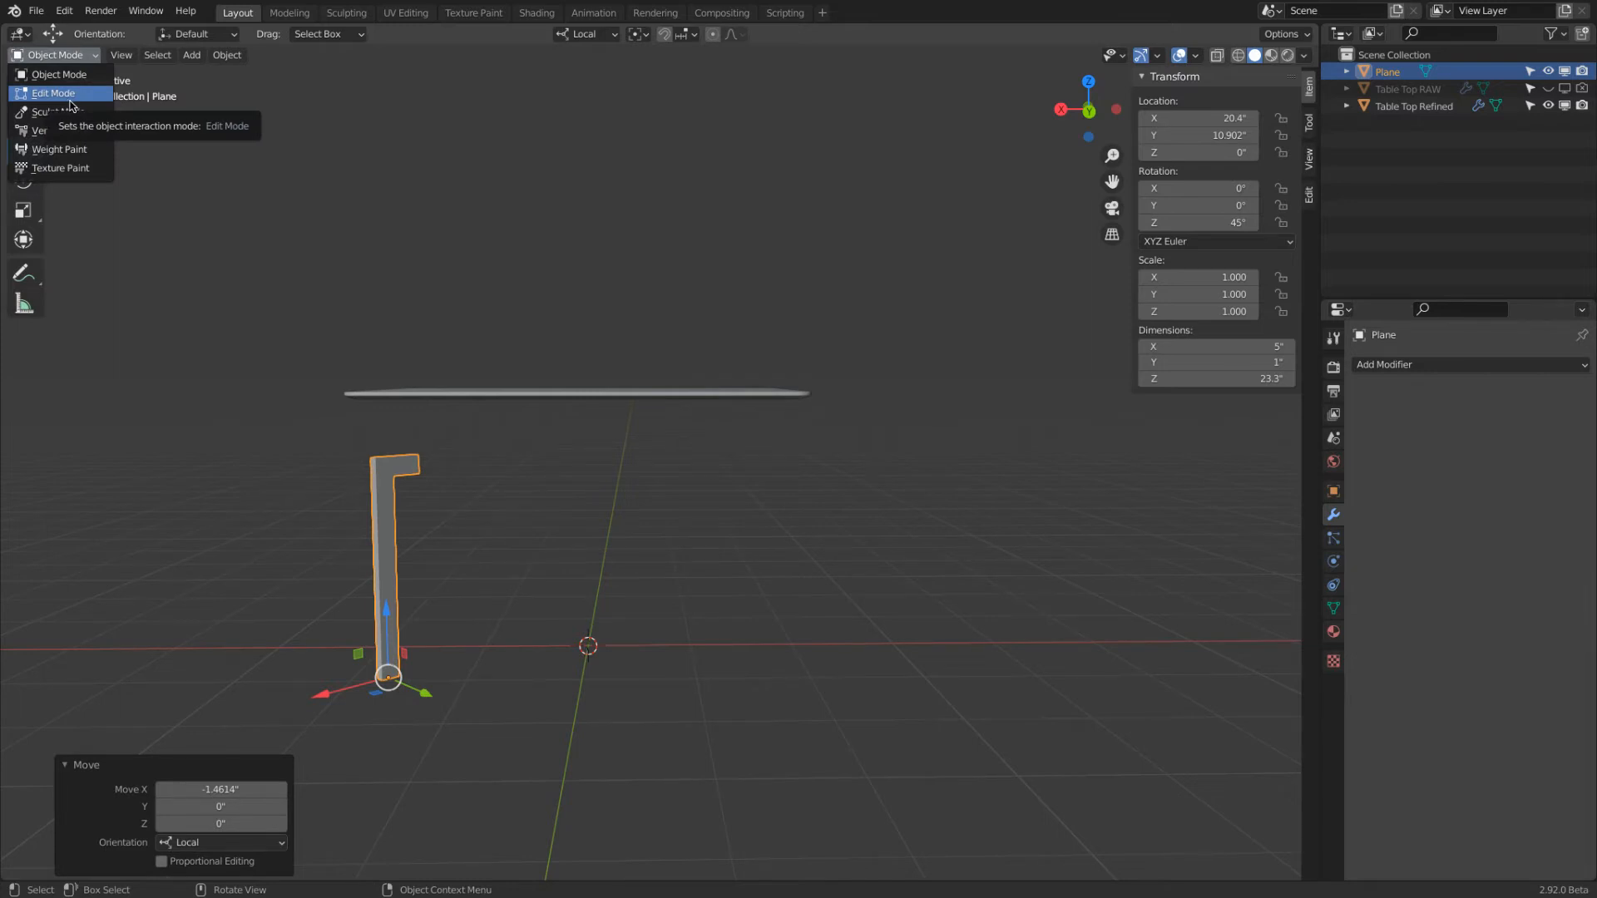
{"action": "left_click", "coordinate": [70, 95]}
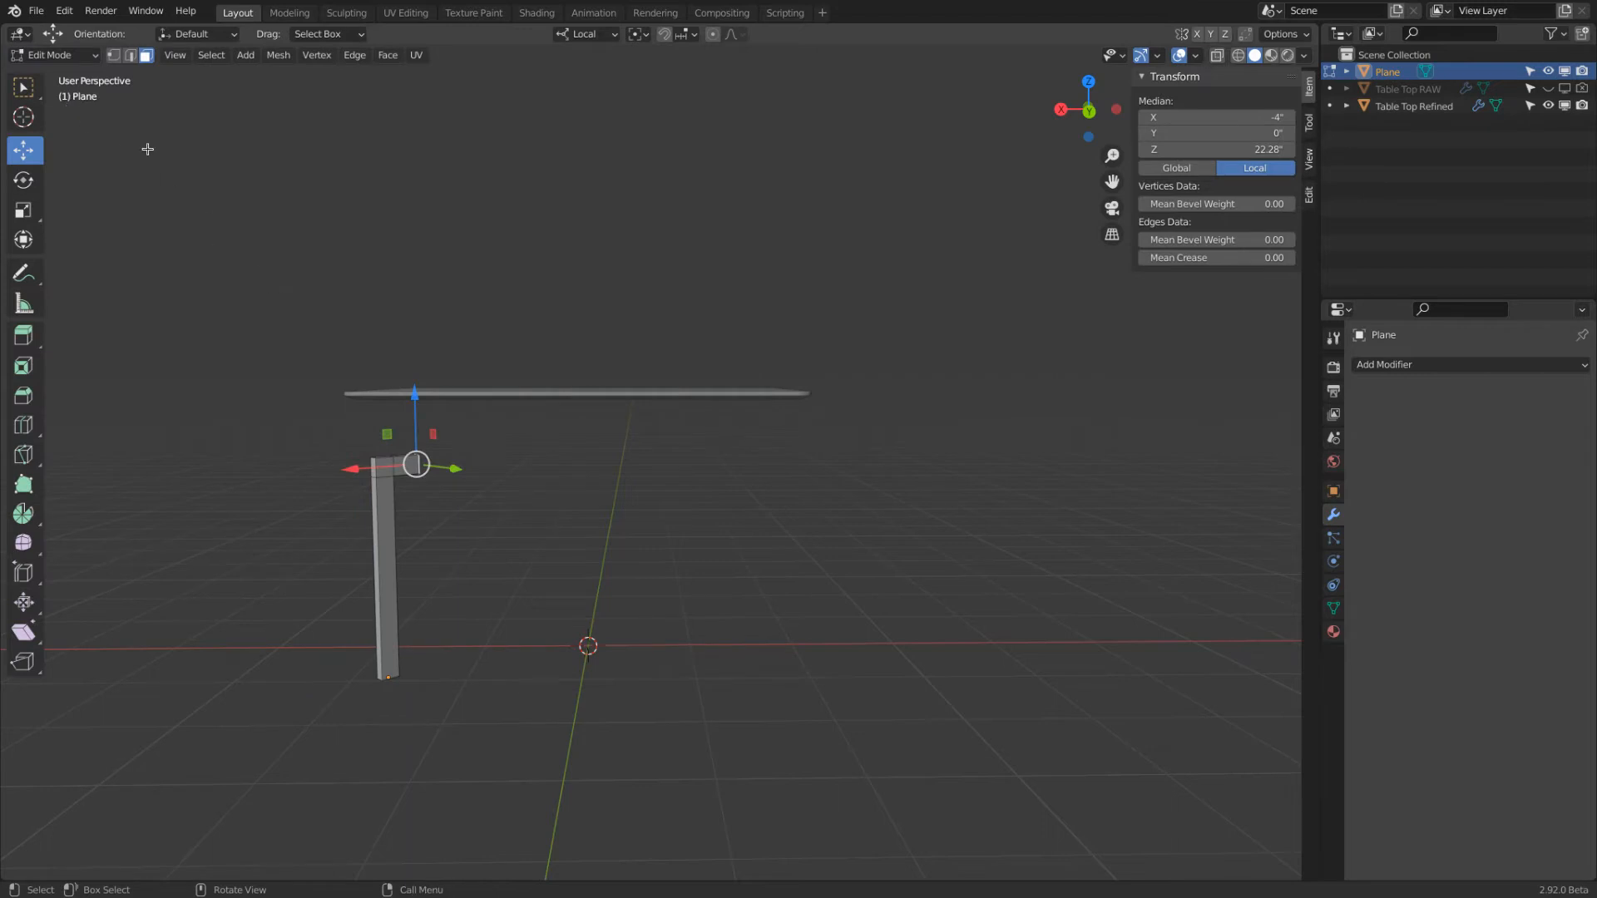
{"action": "left_click", "coordinate": [1237, 55]}
{"action": "scroll", "coordinate": [302, 463], "scroll_direction": "up", "scroll_amount": 3}
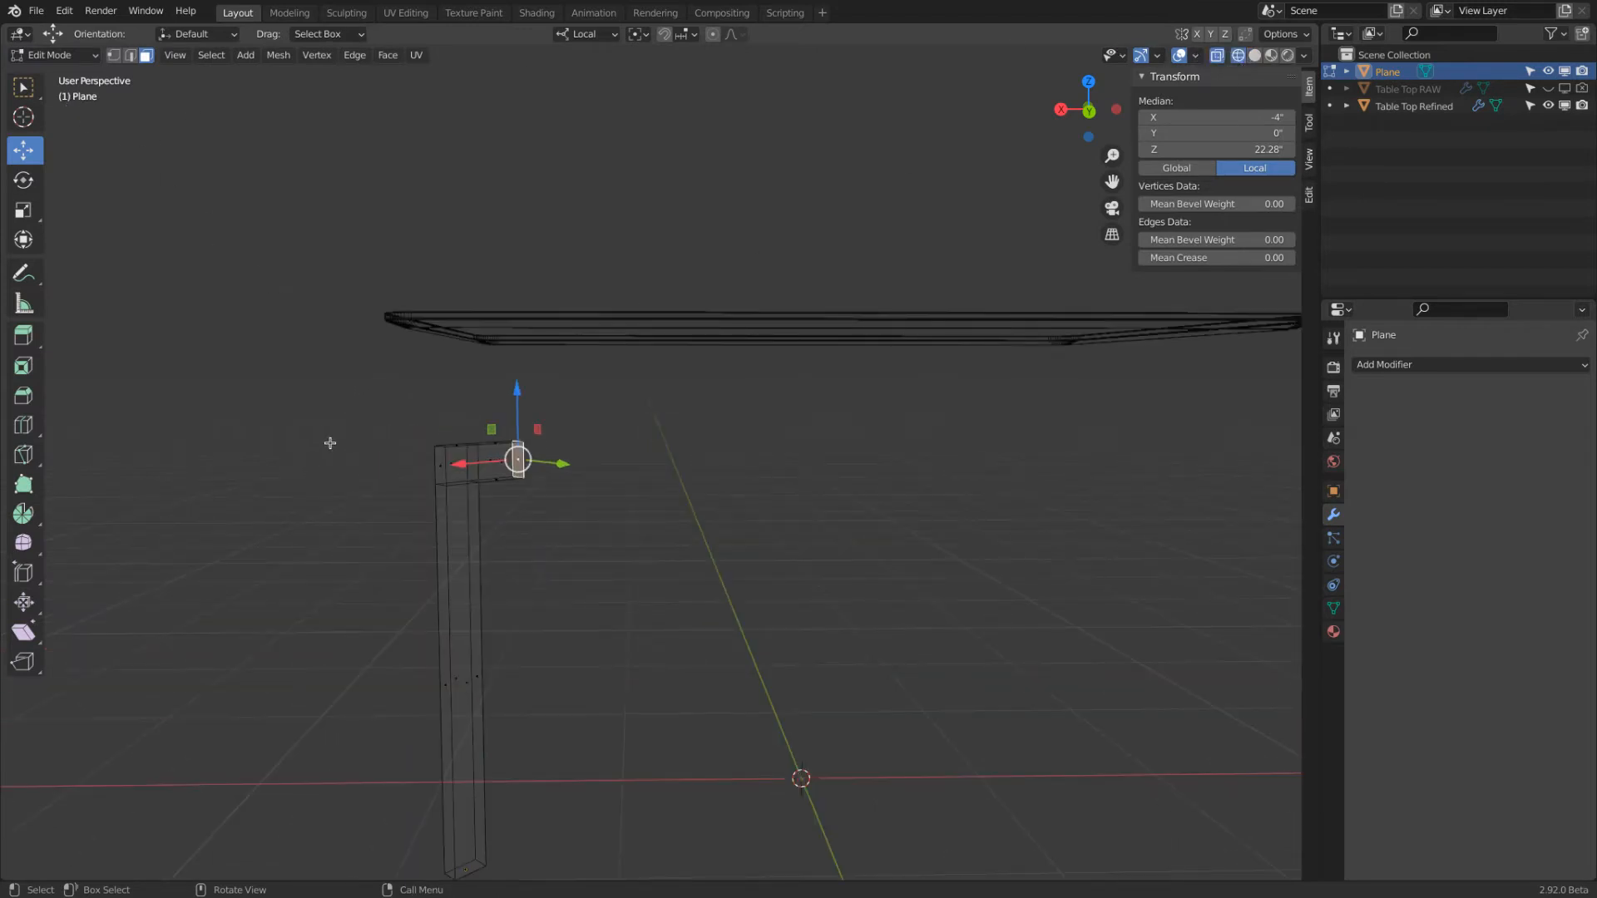
{"action": "left_click", "coordinate": [23, 87]}
{"action": "left_click_drag", "start_coordinate": [400, 387], "coordinate": [574, 511]}
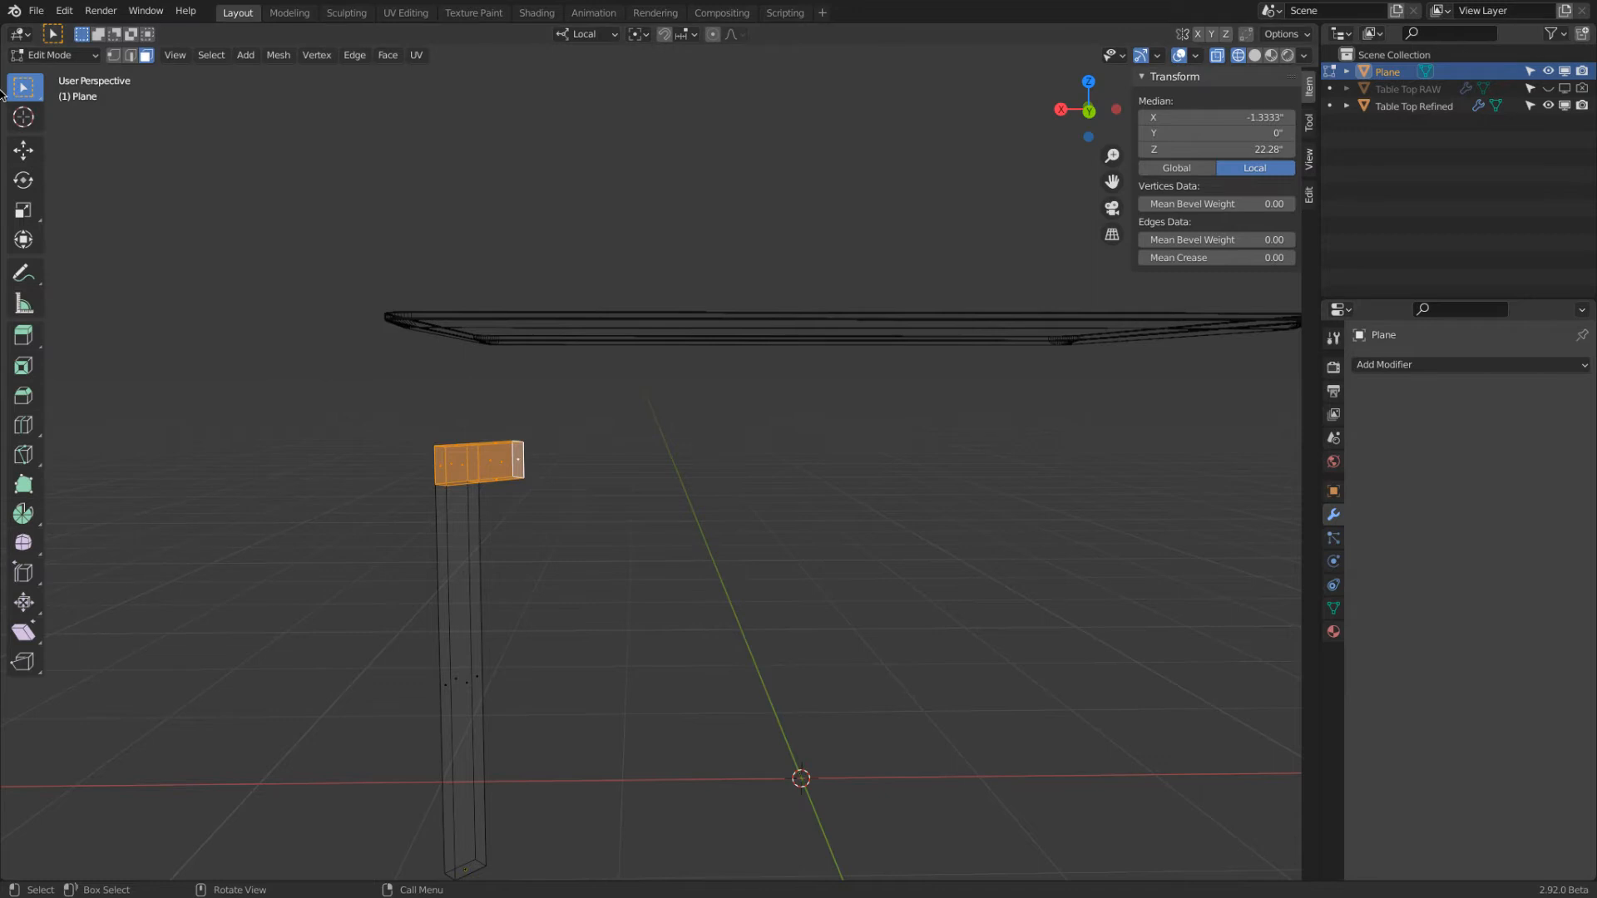
In solid display, set snapping to Face and move the selected top segment up about 5.97" along Z to the table top's underside
{"action": "left_click", "coordinate": [25, 151]}
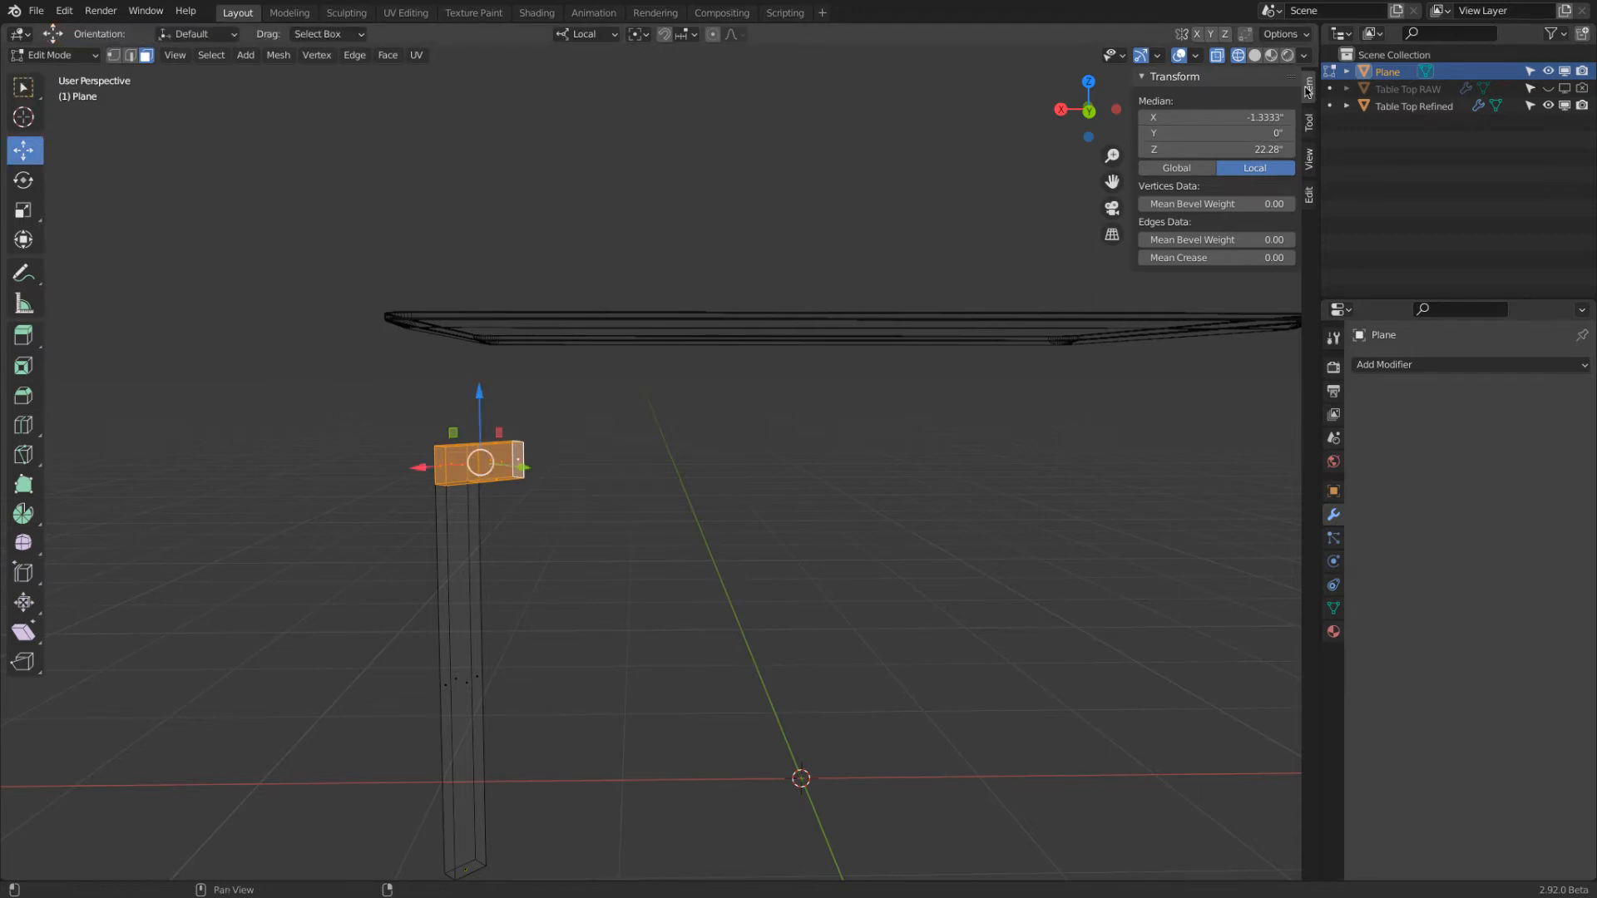
{"action": "left_click", "coordinate": [1261, 60]}
{"action": "middle_click_drag", "start_coordinate": [1059, 289], "coordinate": [1068, 255]}
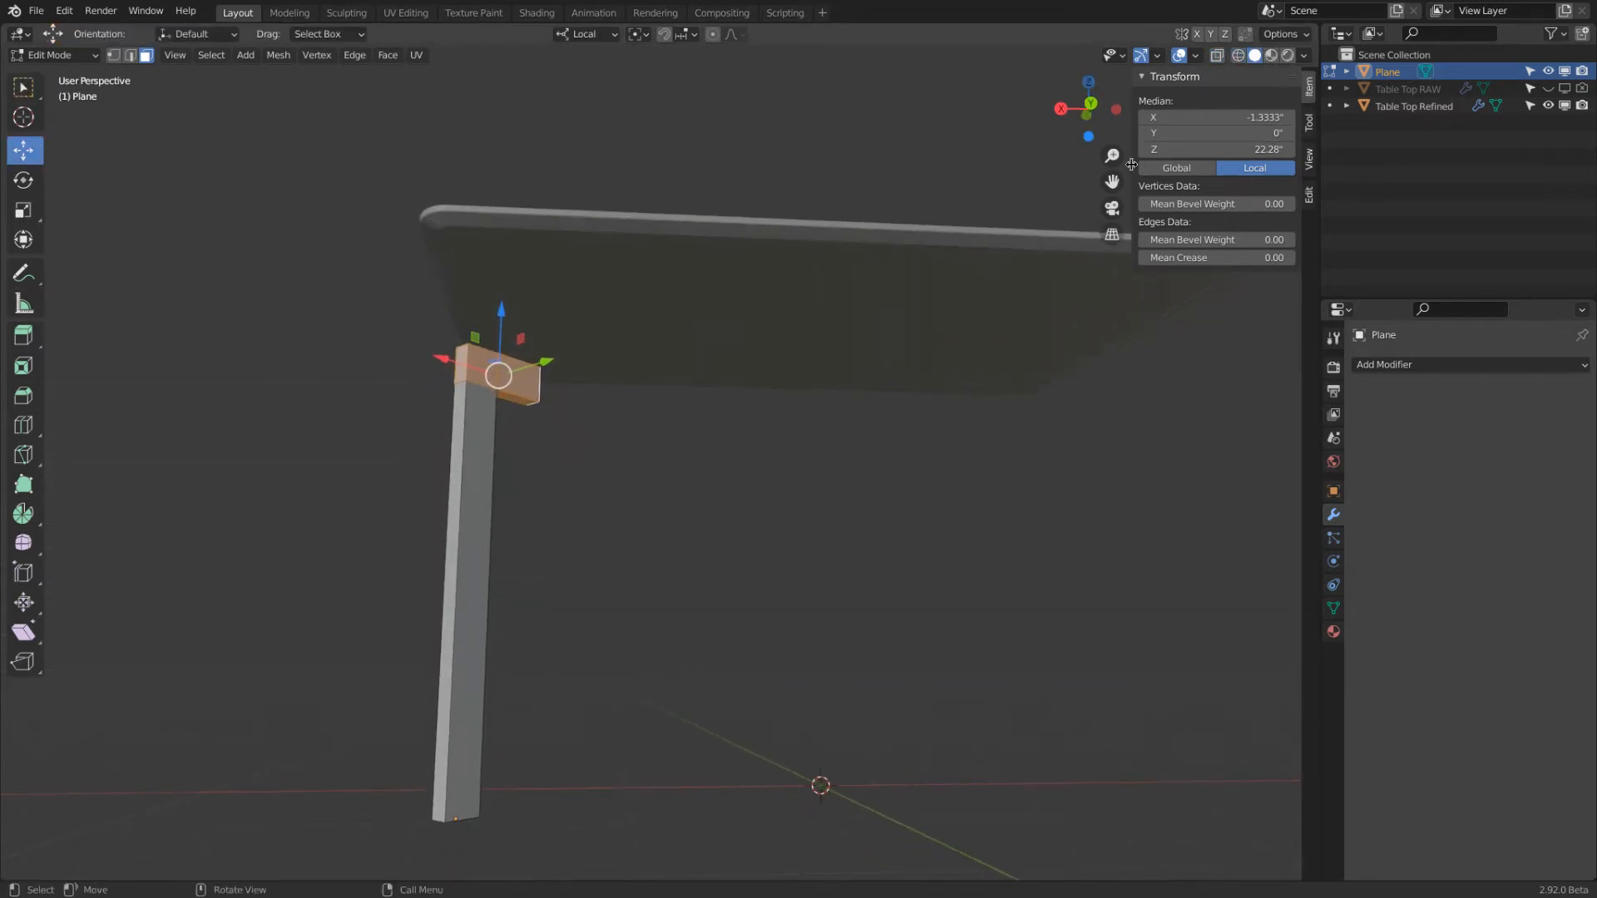
{"action": "left_click", "coordinate": [694, 35]}
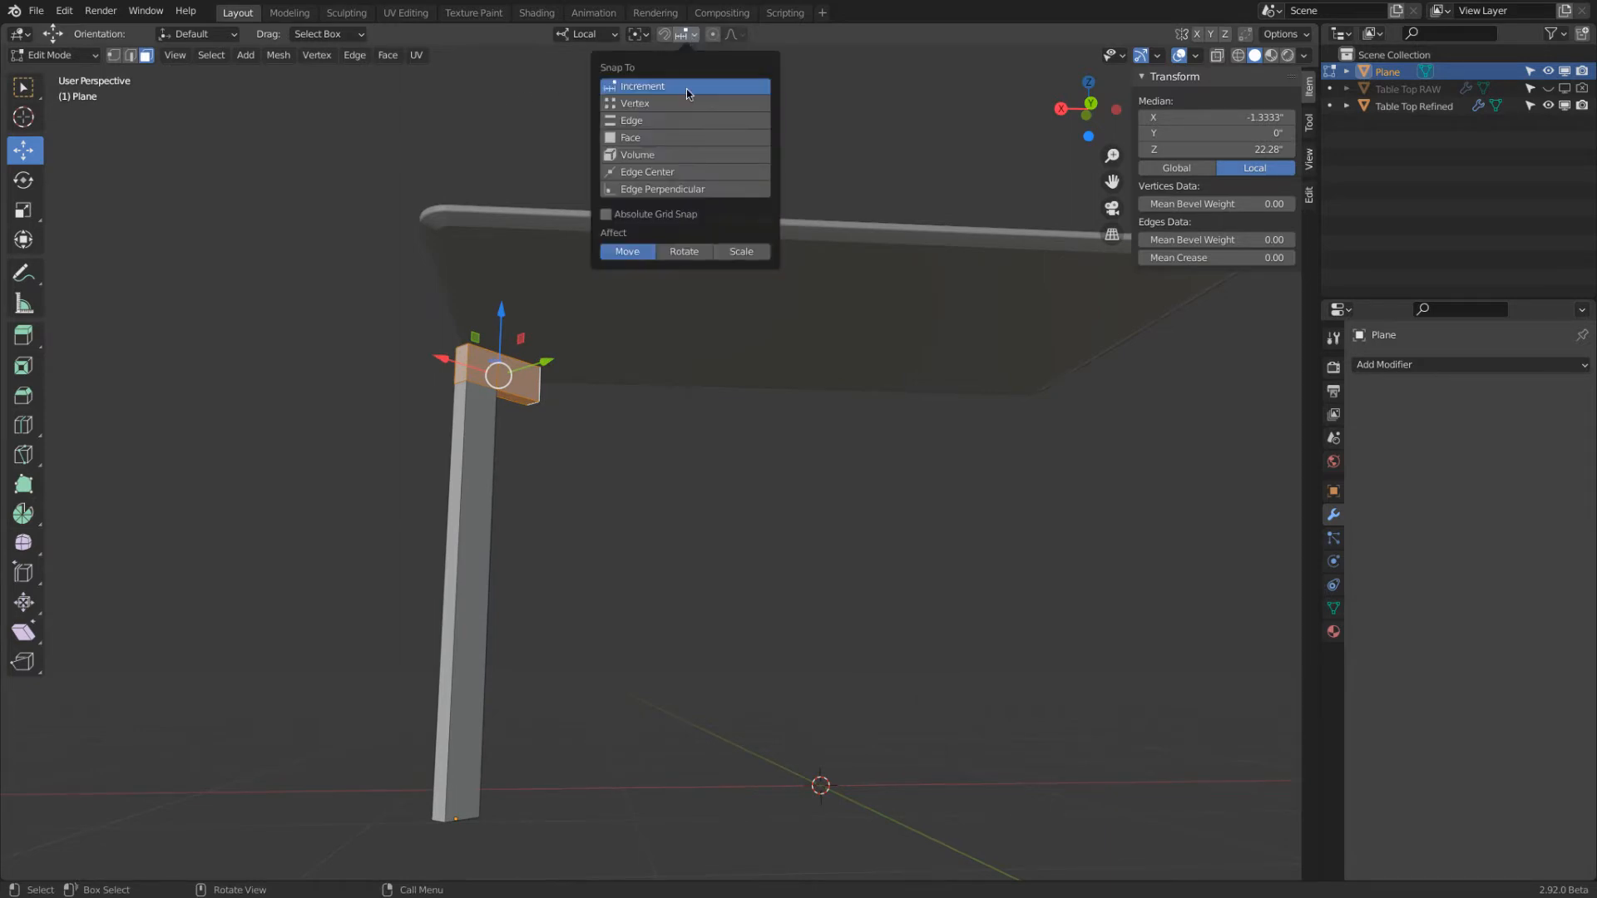
{"action": "left_click", "coordinate": [672, 138]}
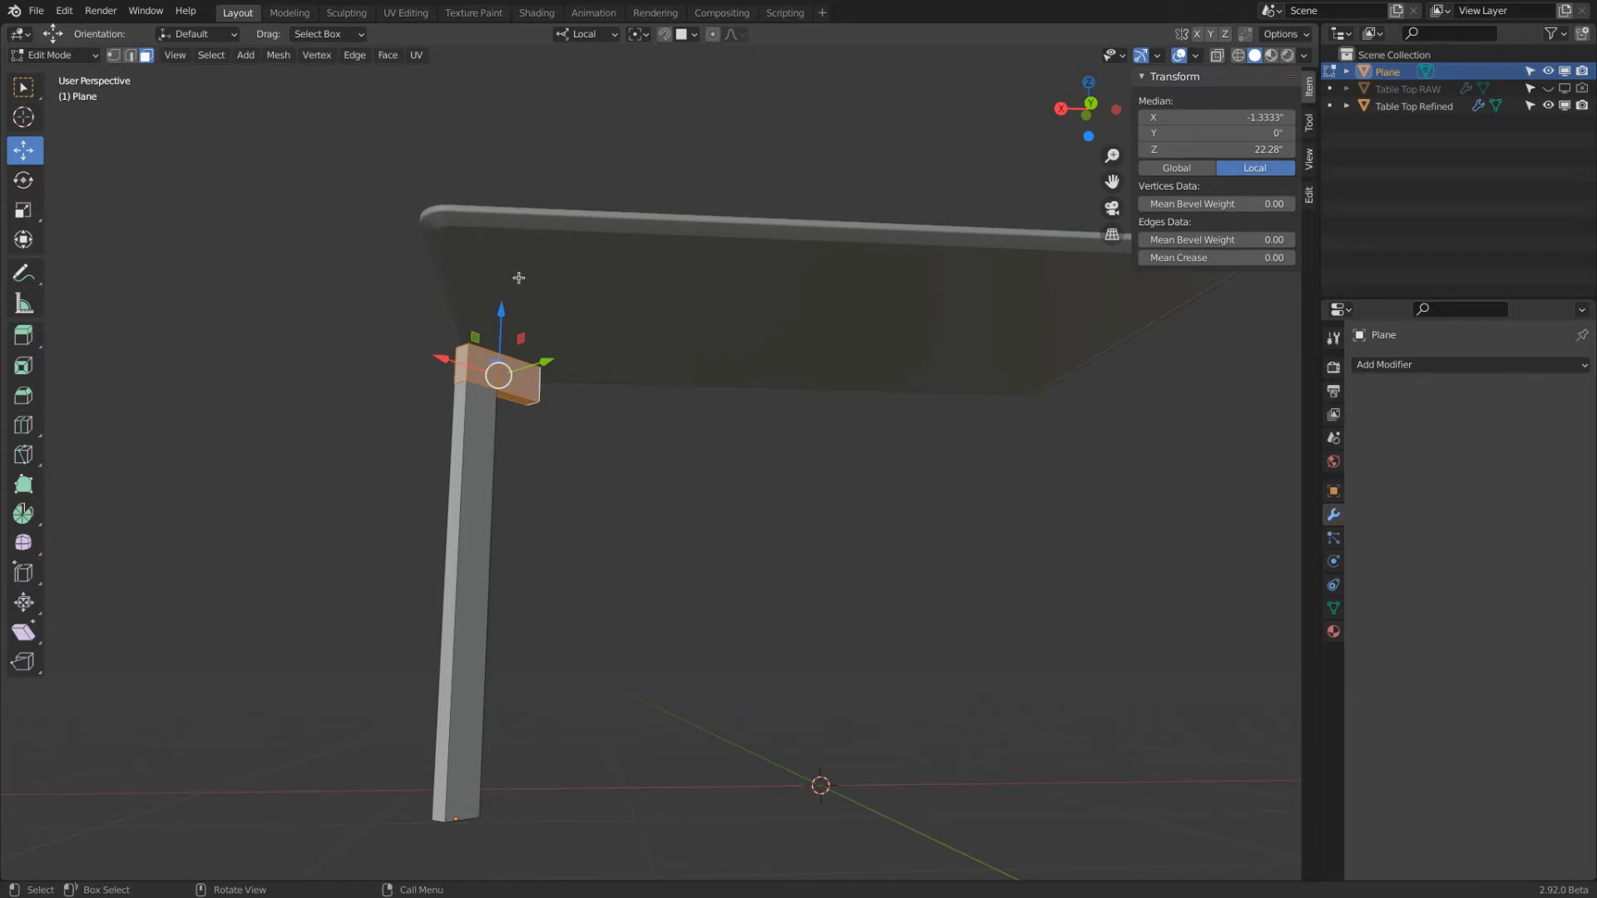
{"action": "left_click_drag", "start_coordinate": [504, 312], "coordinate": [713, 292]}
{"action": "middle_click_drag", "start_coordinate": [712, 292], "coordinate": [1018, 256]}
{"action": "left_click", "coordinate": [1107, 111]}
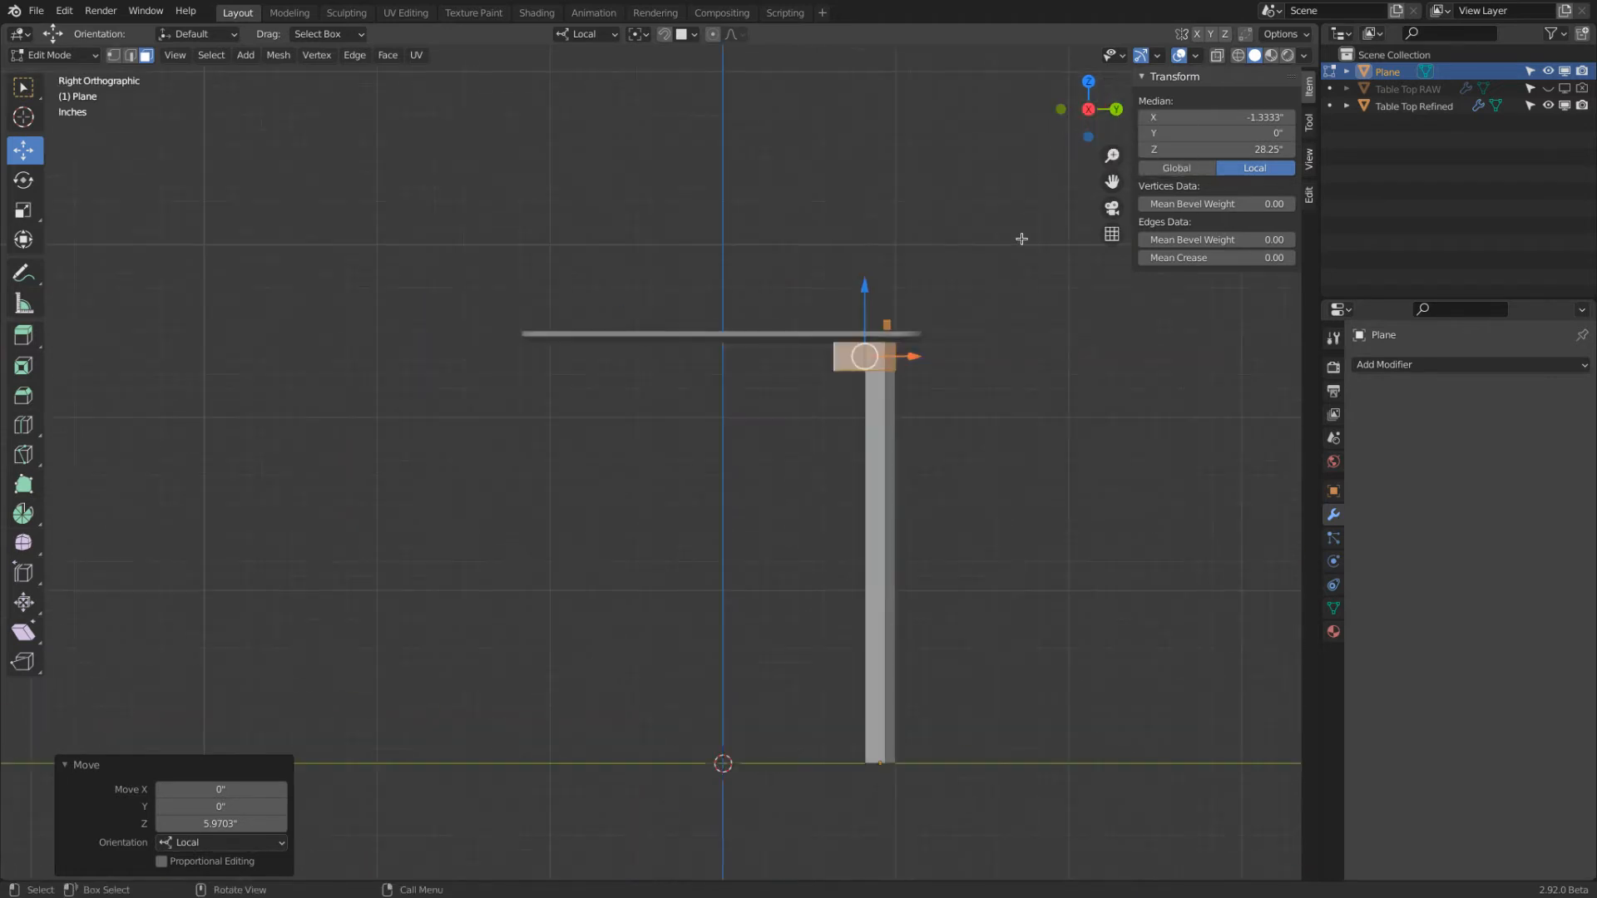
{"action": "scroll", "coordinate": [792, 410], "scroll_direction": "up", "scroll_amount": 6}
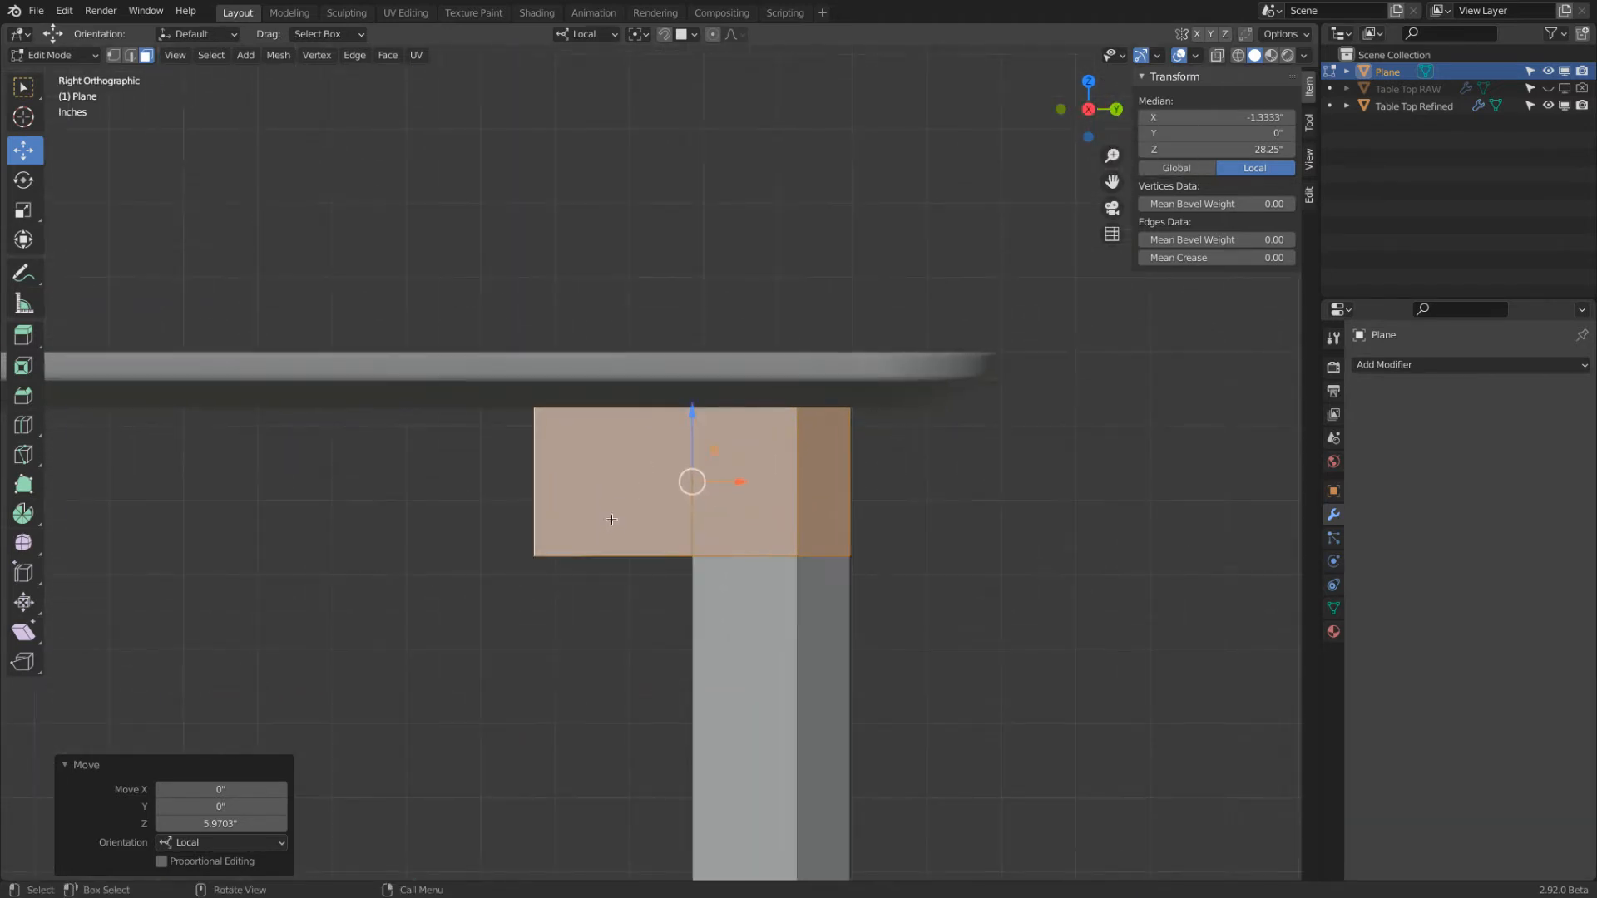
{"action": "scroll", "coordinate": [611, 519], "scroll_direction": "down", "scroll_amount": 4}
{"action": "middle_click_drag", "start_coordinate": [611, 520], "coordinate": [582, 292]}
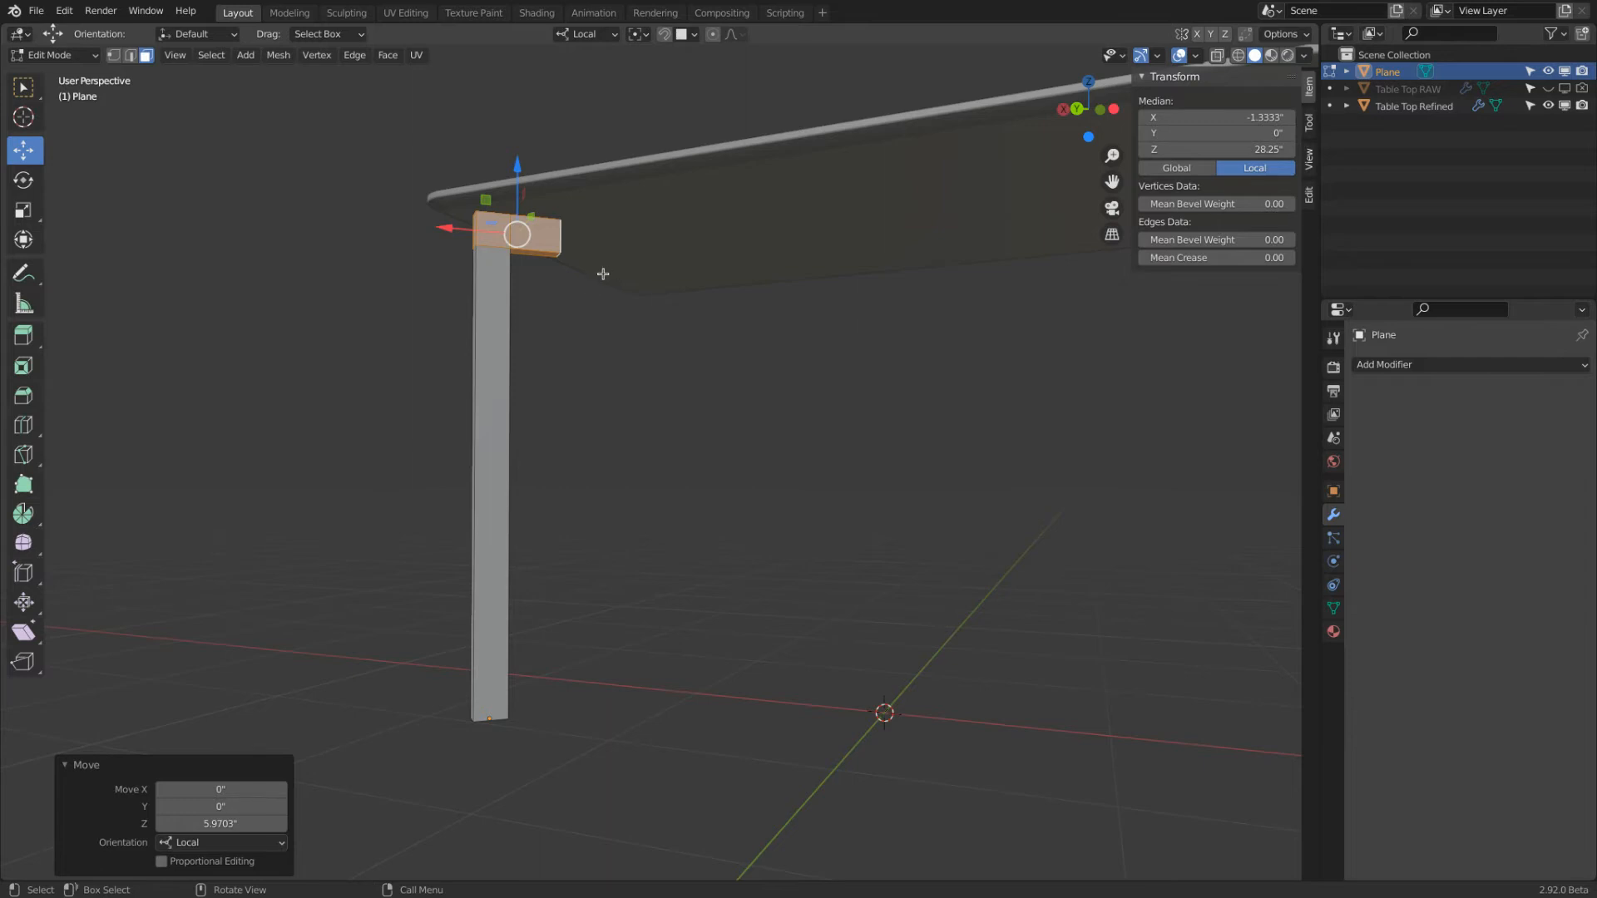
Select the leg's bottom face and, in the bottom view, move it outward about 1.116" along the local X axis
{"action": "left_click", "coordinate": [1088, 138]}
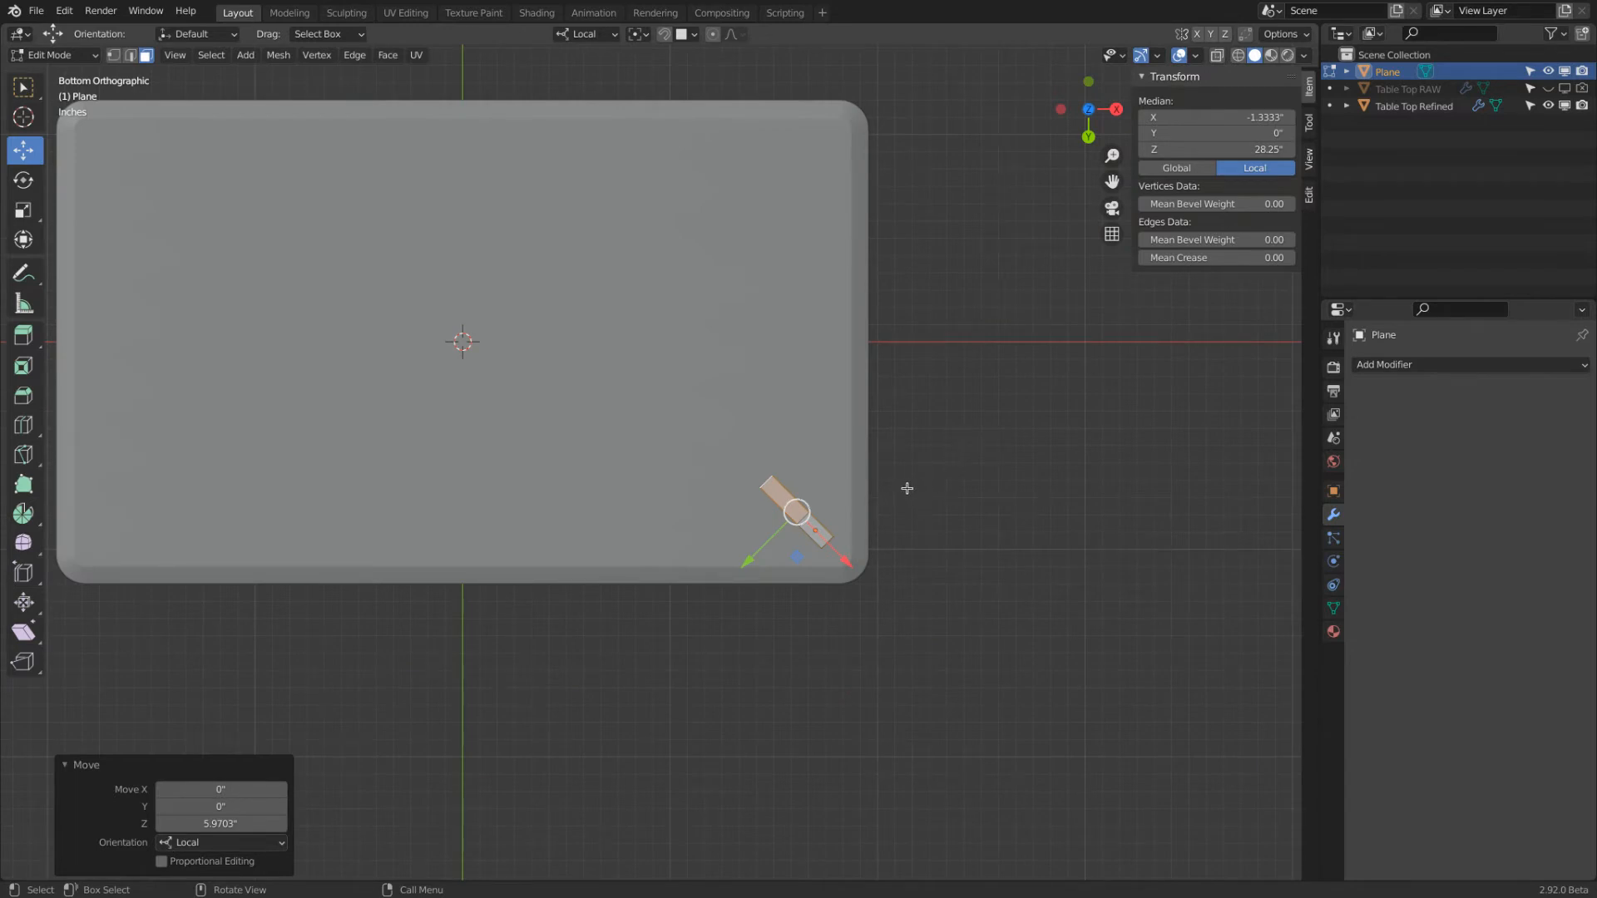
{"action": "middle_click_drag", "start_coordinate": [916, 488], "coordinate": [998, 435]}
{"action": "left_click", "coordinate": [759, 413]}
{"action": "middle_click_drag", "start_coordinate": [759, 414], "coordinate": [919, 357]}
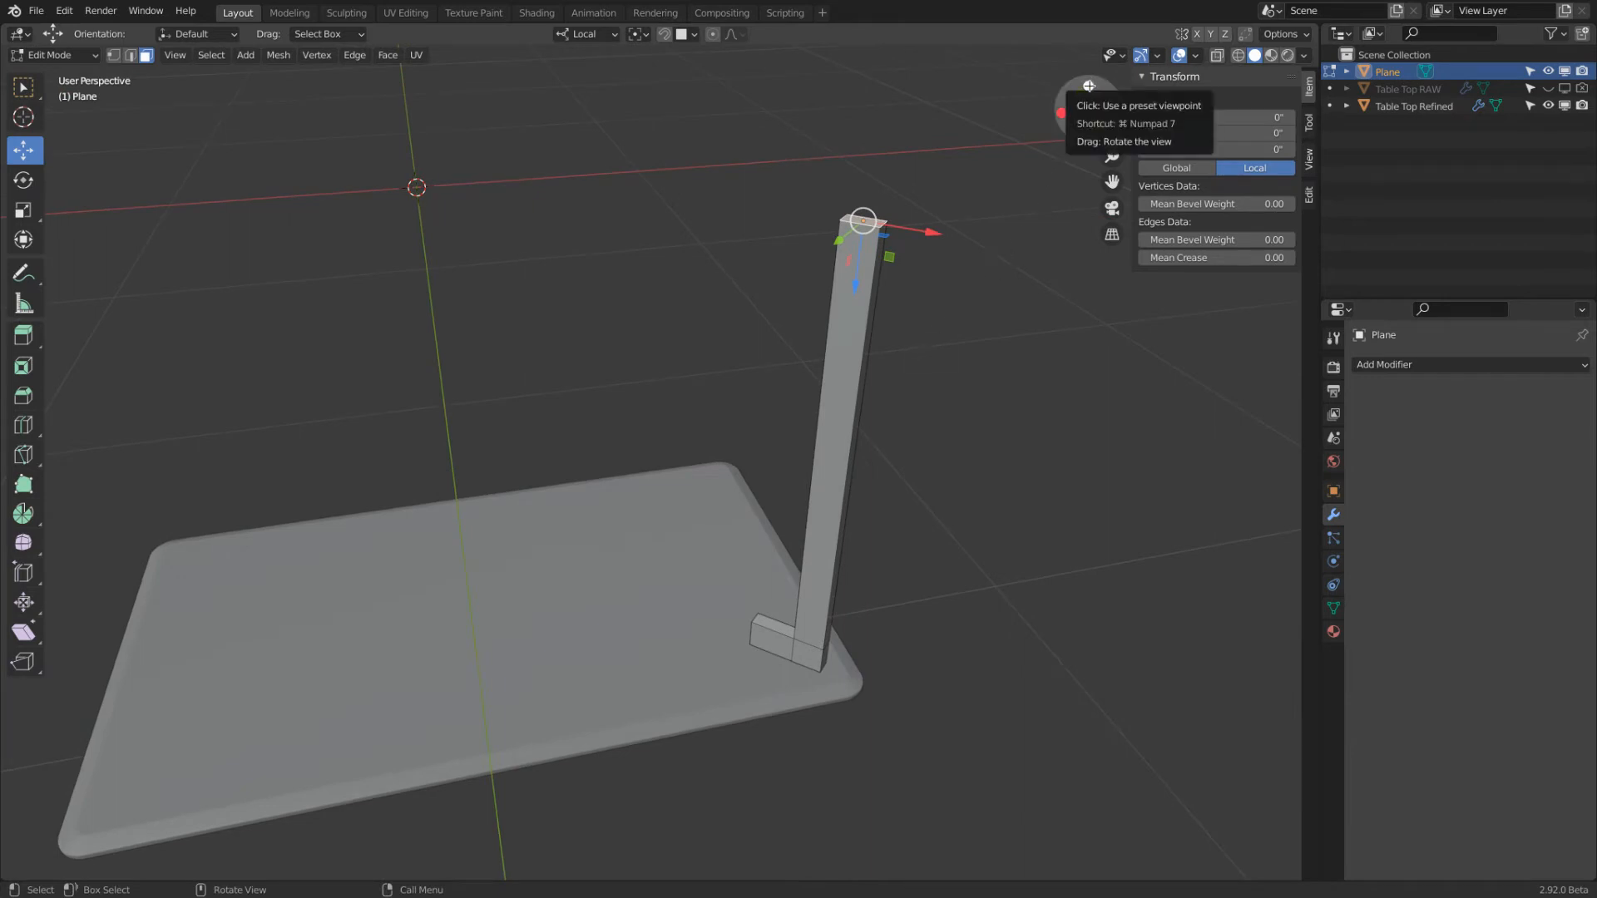
{"action": "left_click", "coordinate": [1089, 85]}
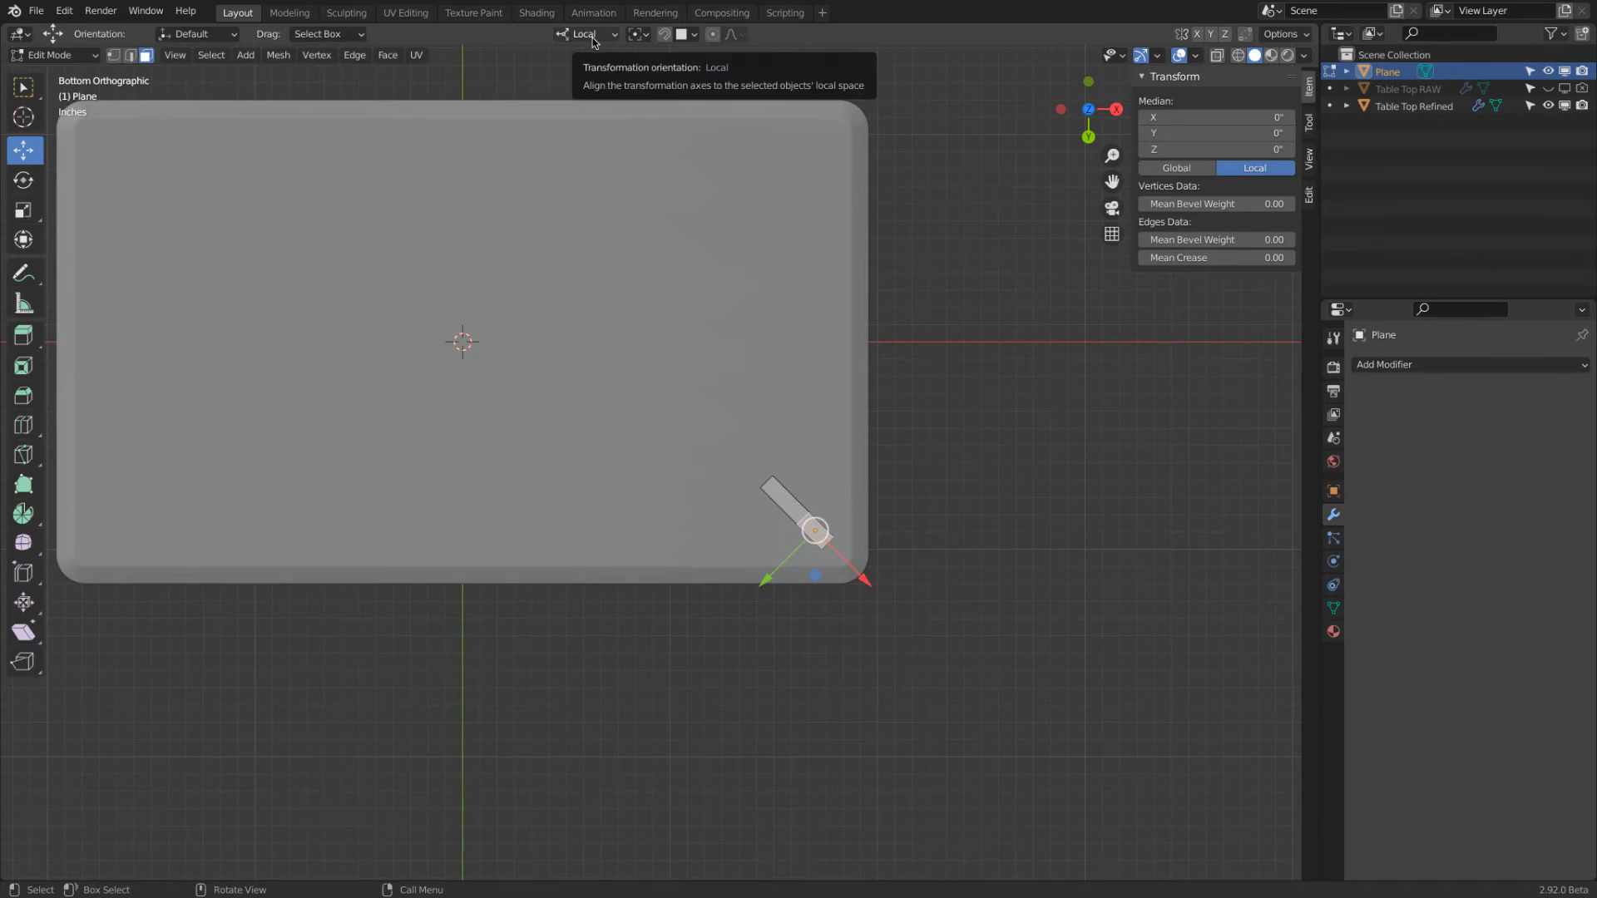
{"action": "left_click_drag", "start_coordinate": [866, 581], "coordinate": [886, 596]}
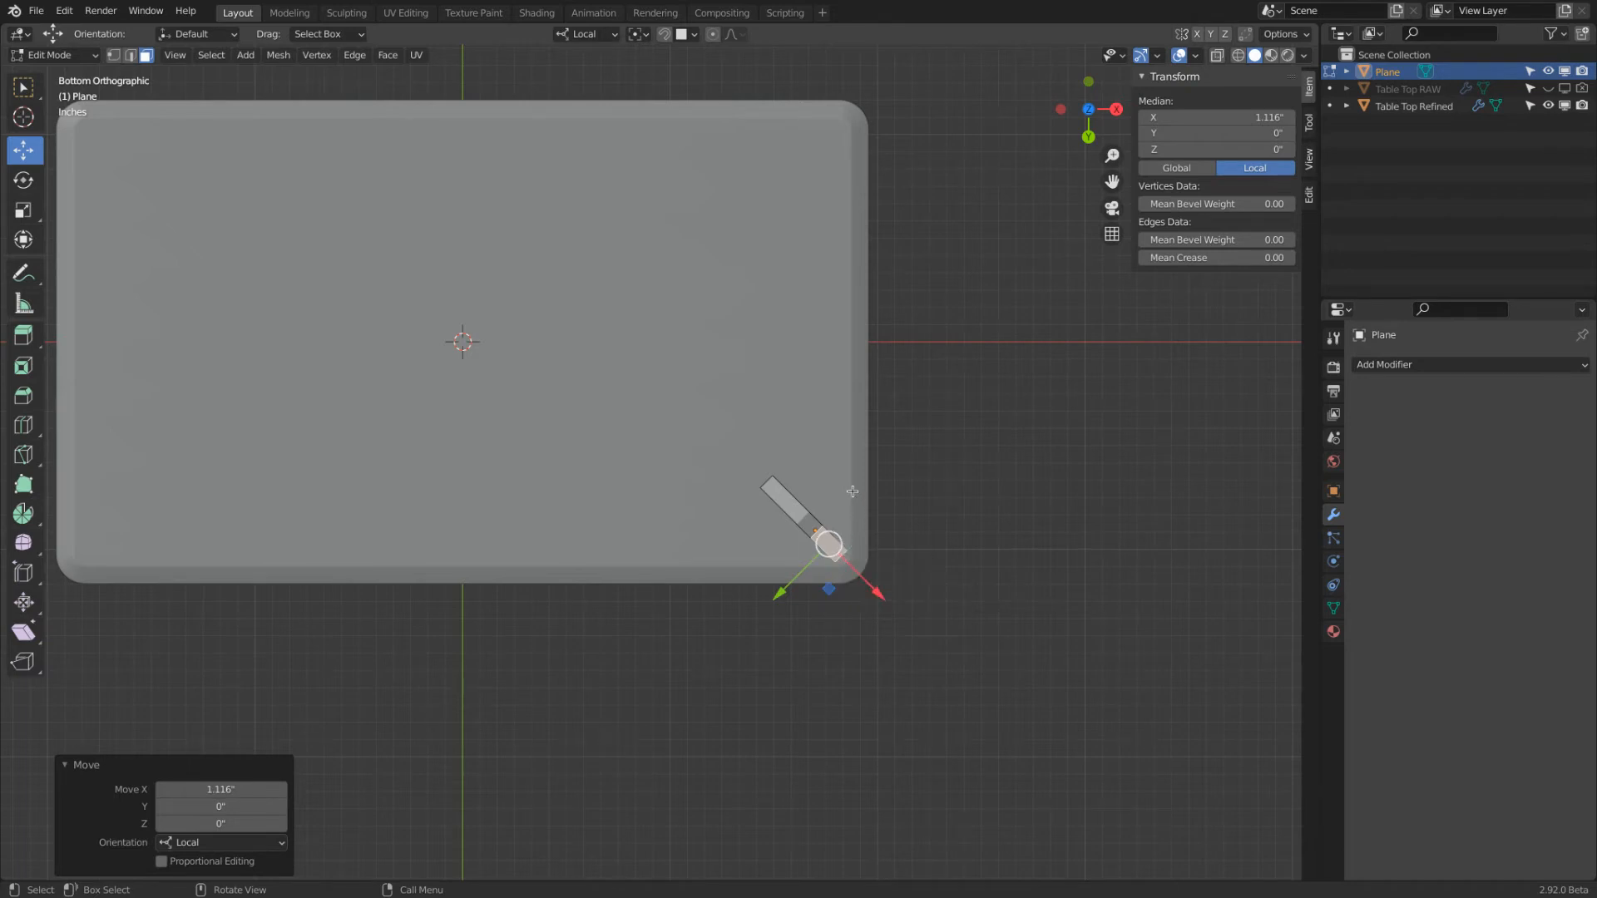
In edge select mode, select the lower outer edge of the leg's top block and enable Auto Merge Vertices
{"action": "middle_click_drag", "start_coordinate": [912, 310], "coordinate": [821, 505]}
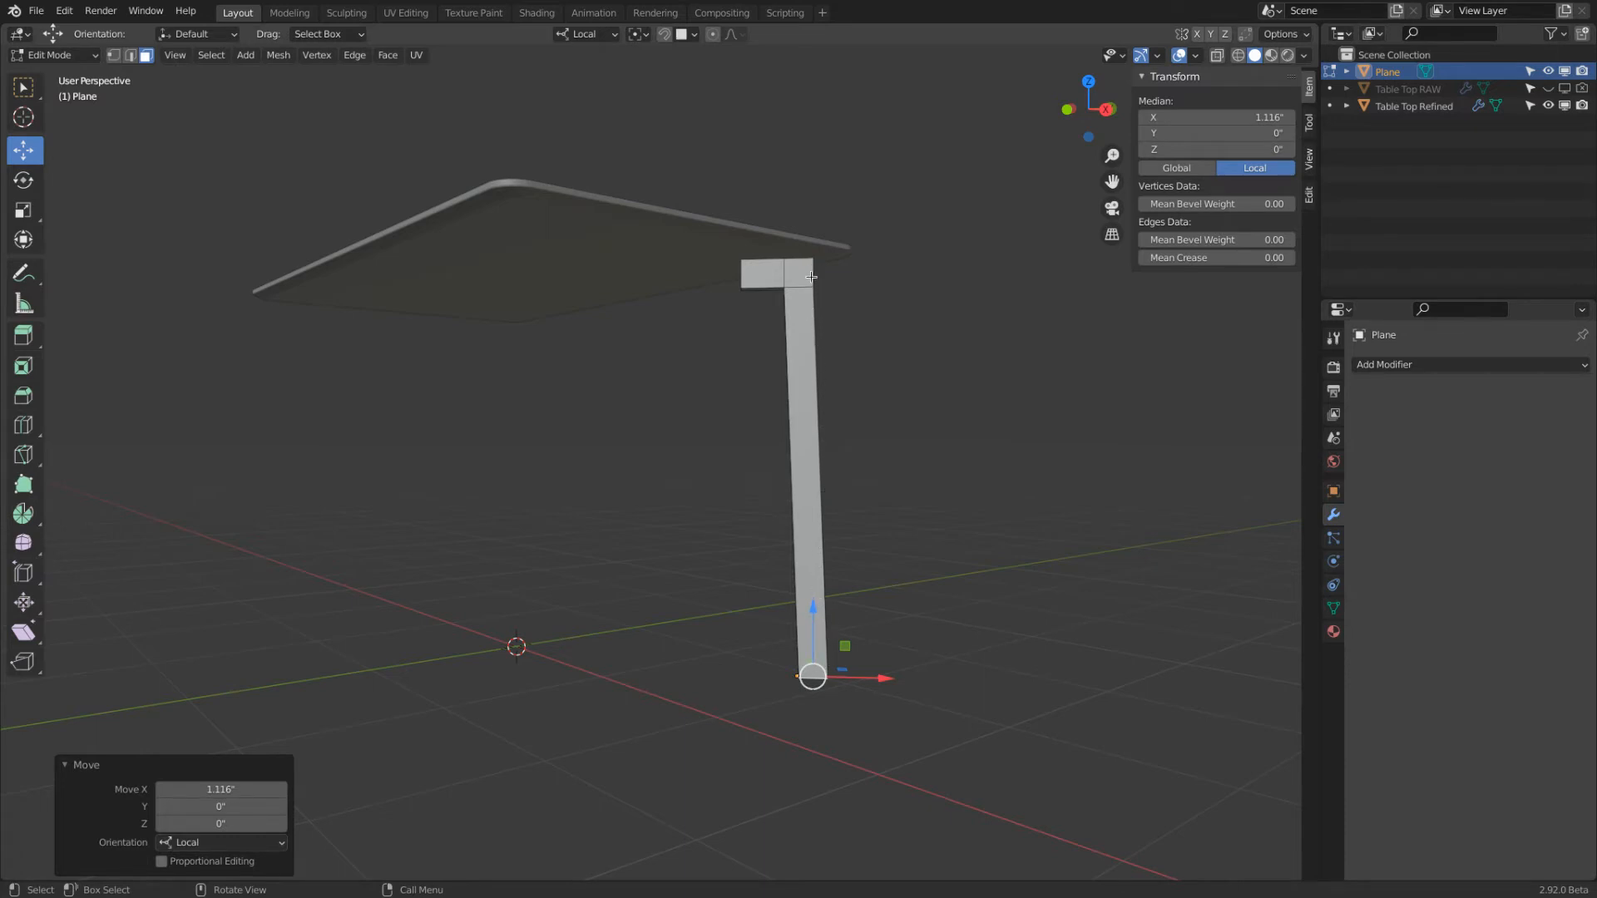
{"action": "middle_click_drag", "start_coordinate": [815, 269], "coordinate": [774, 292]}
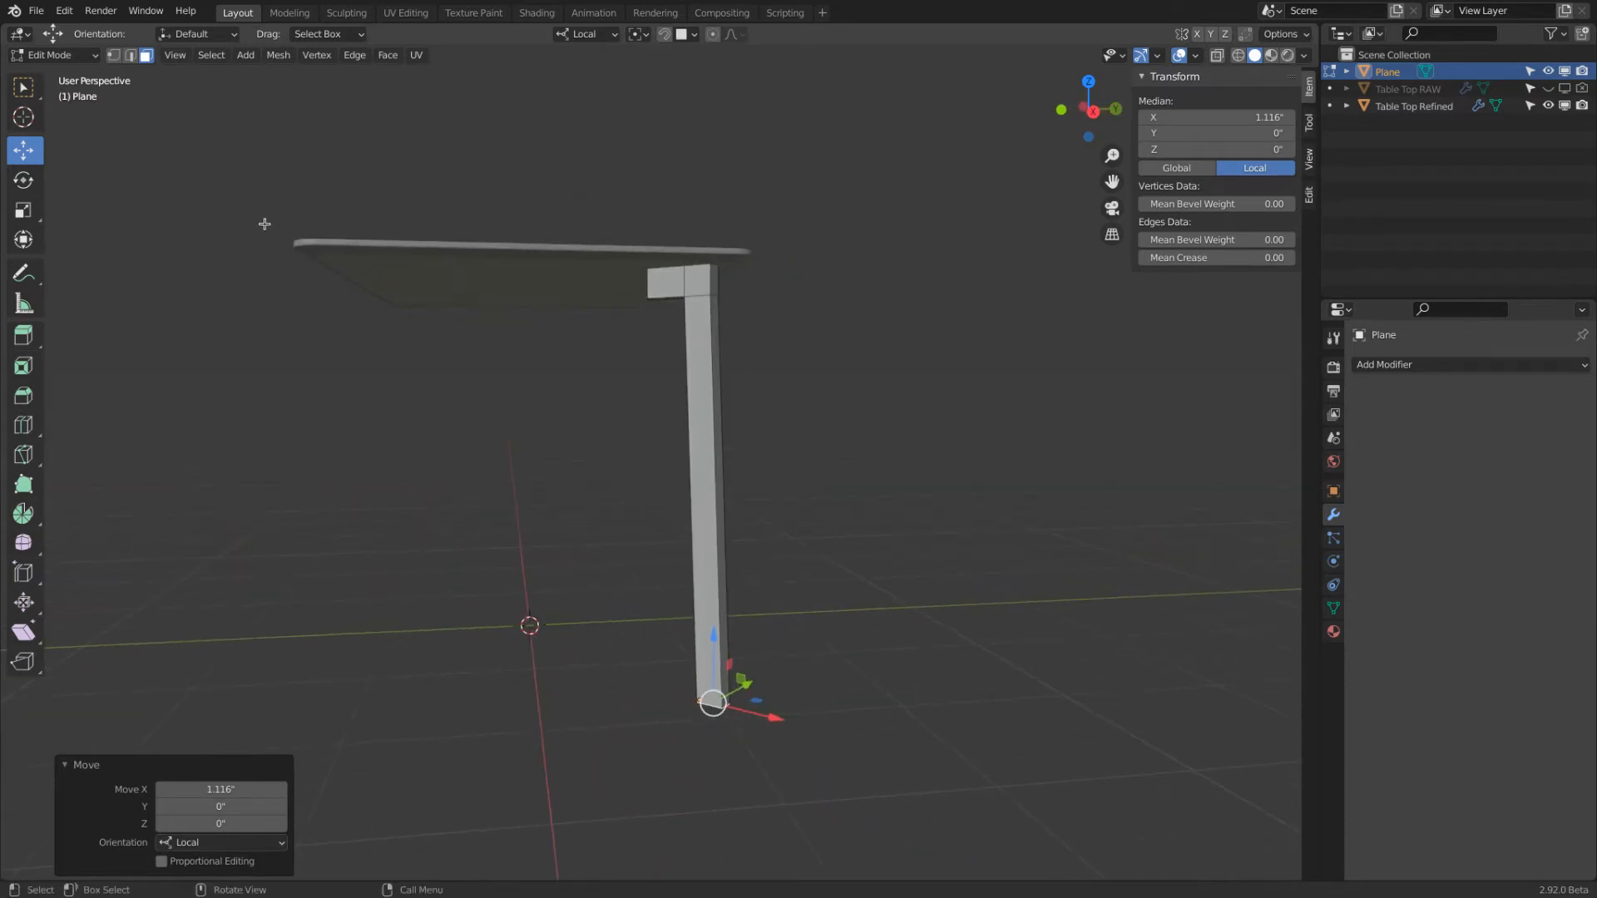
{"action": "left_click", "coordinate": [130, 55]}
{"action": "middle_click_drag", "start_coordinate": [408, 133], "coordinate": [658, 308]}
{"action": "scroll", "coordinate": [658, 308], "scroll_direction": "up", "scroll_amount": 3}
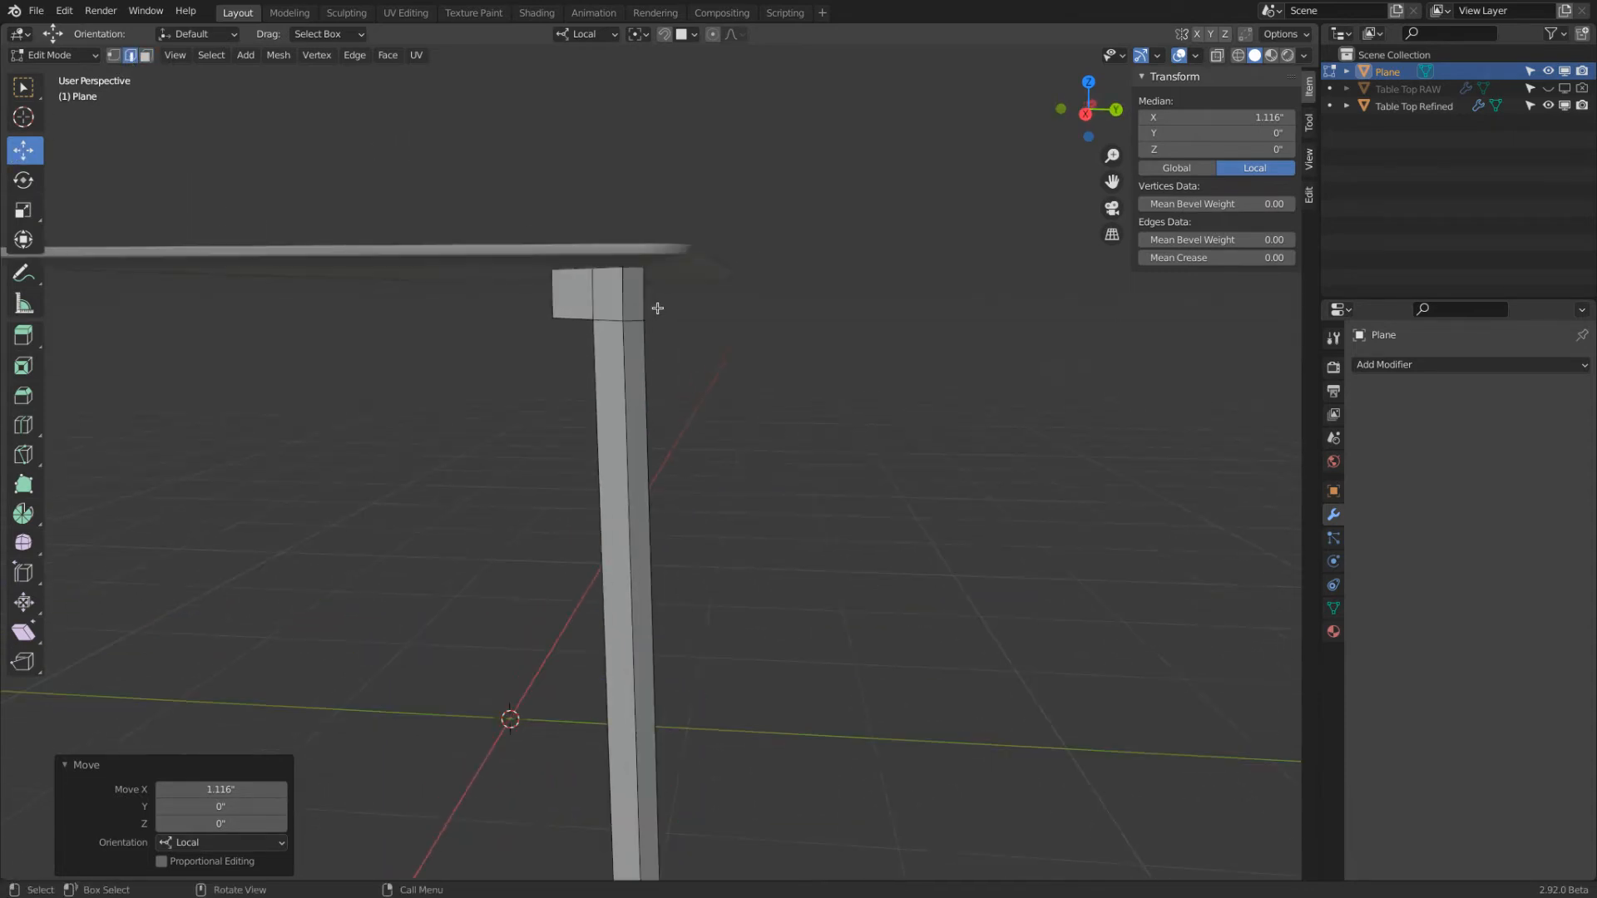
{"action": "left_click", "coordinate": [630, 325]}
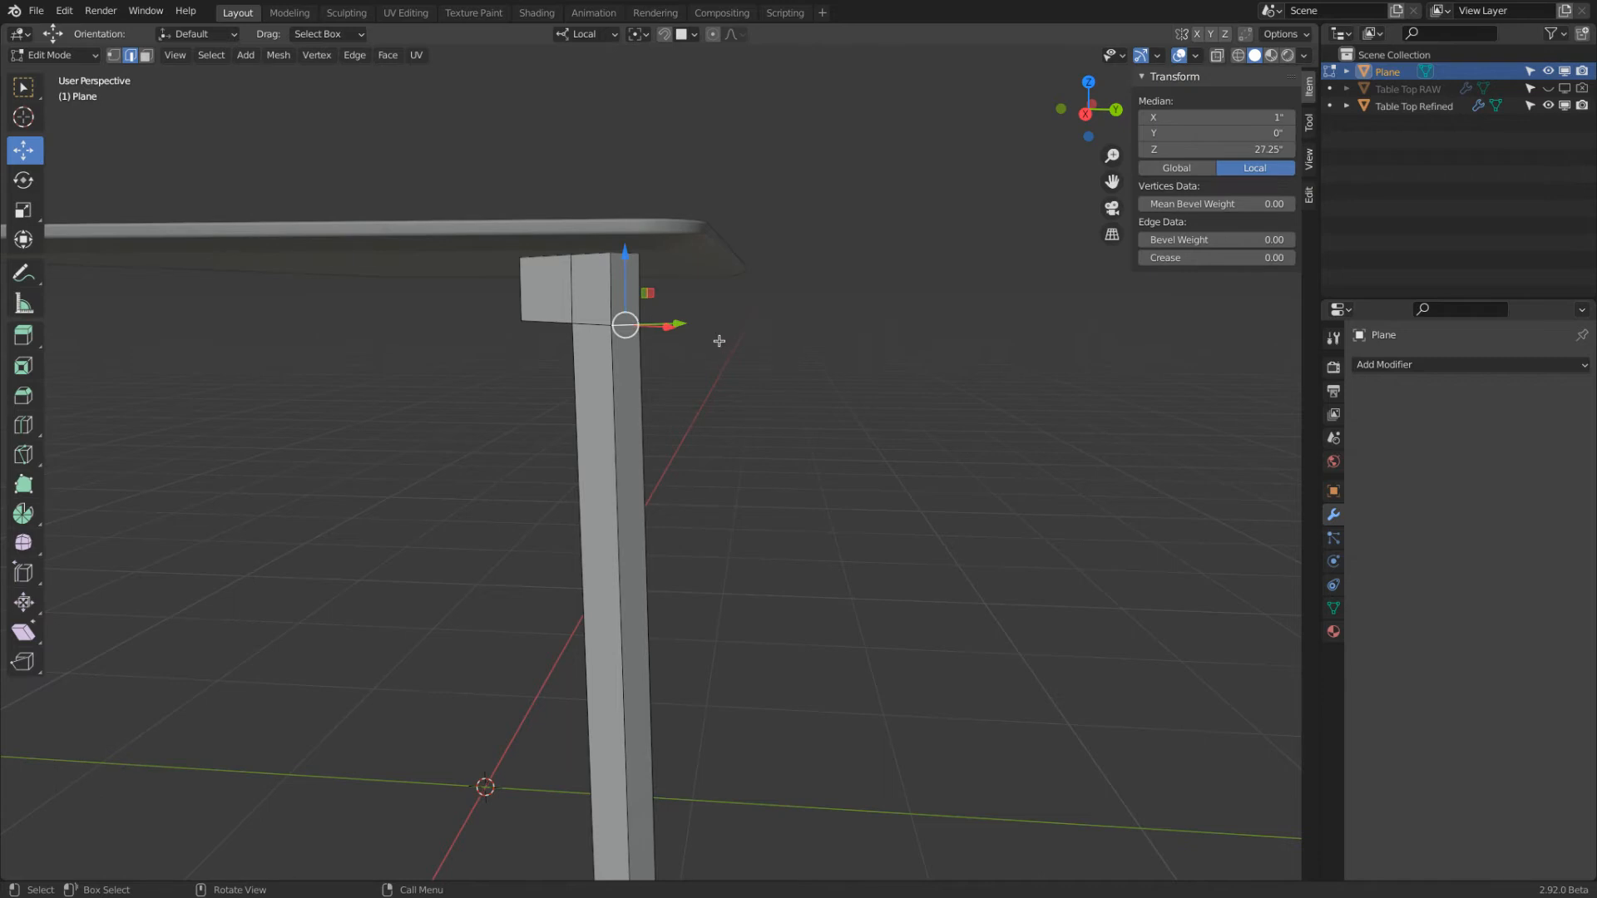
{"action": "left_click", "coordinate": [1244, 35]}
Try edge-sliding the selected edge fully up to the top outer corner and moving it down along Z, and undo both
{"action": "key", "text": "g"}
{"action": "key", "text": "g"}
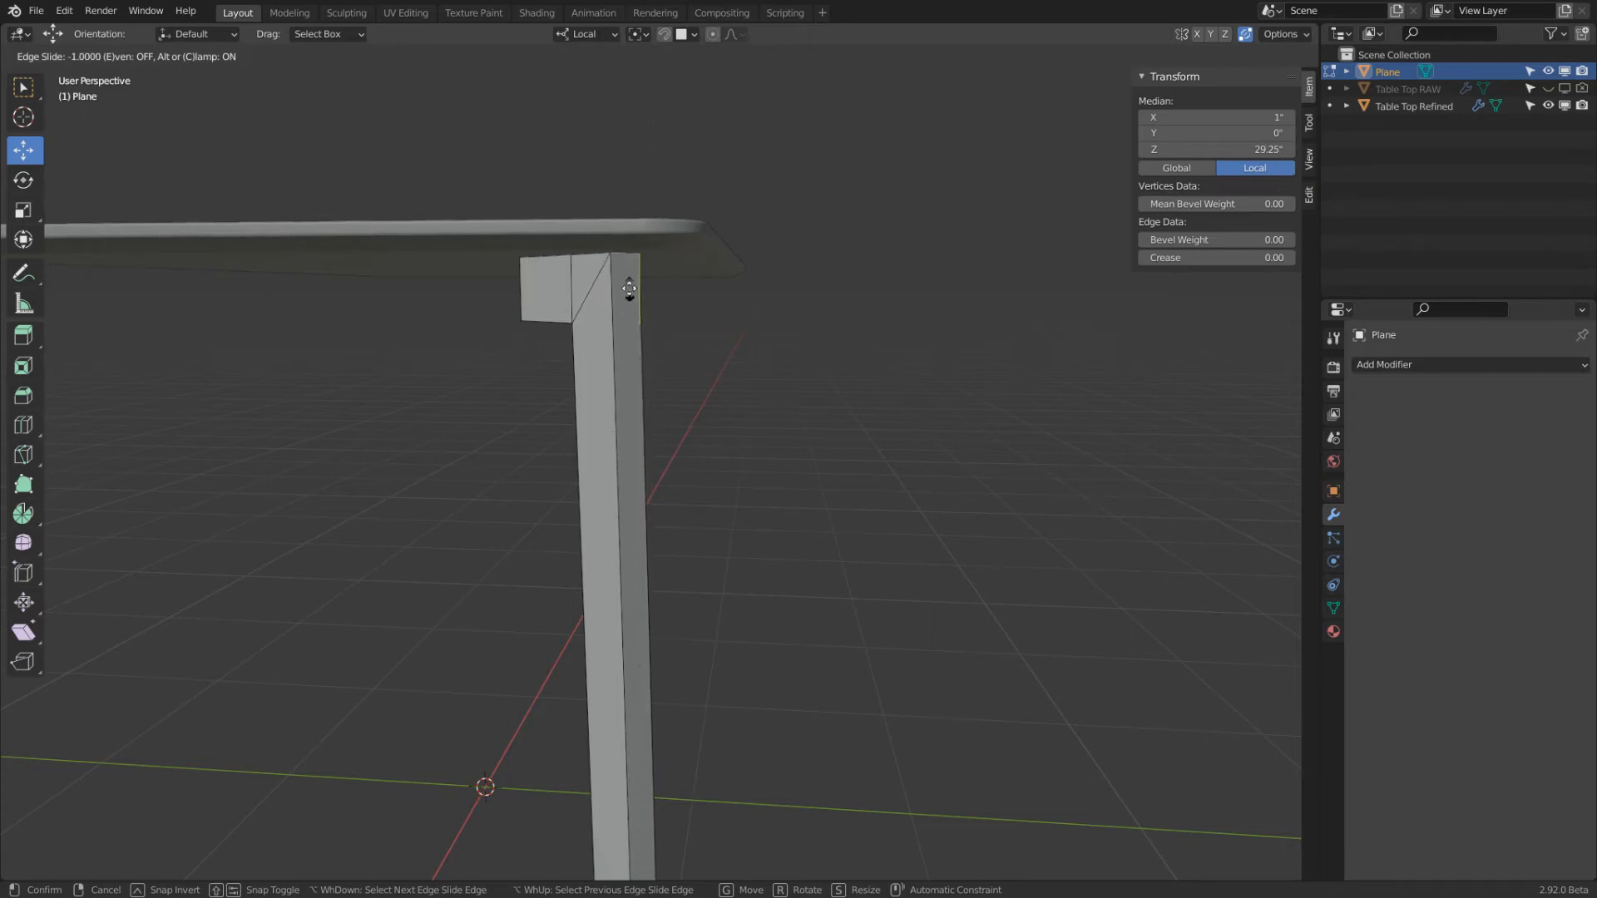
{"action": "left_click", "coordinate": [631, 146]}
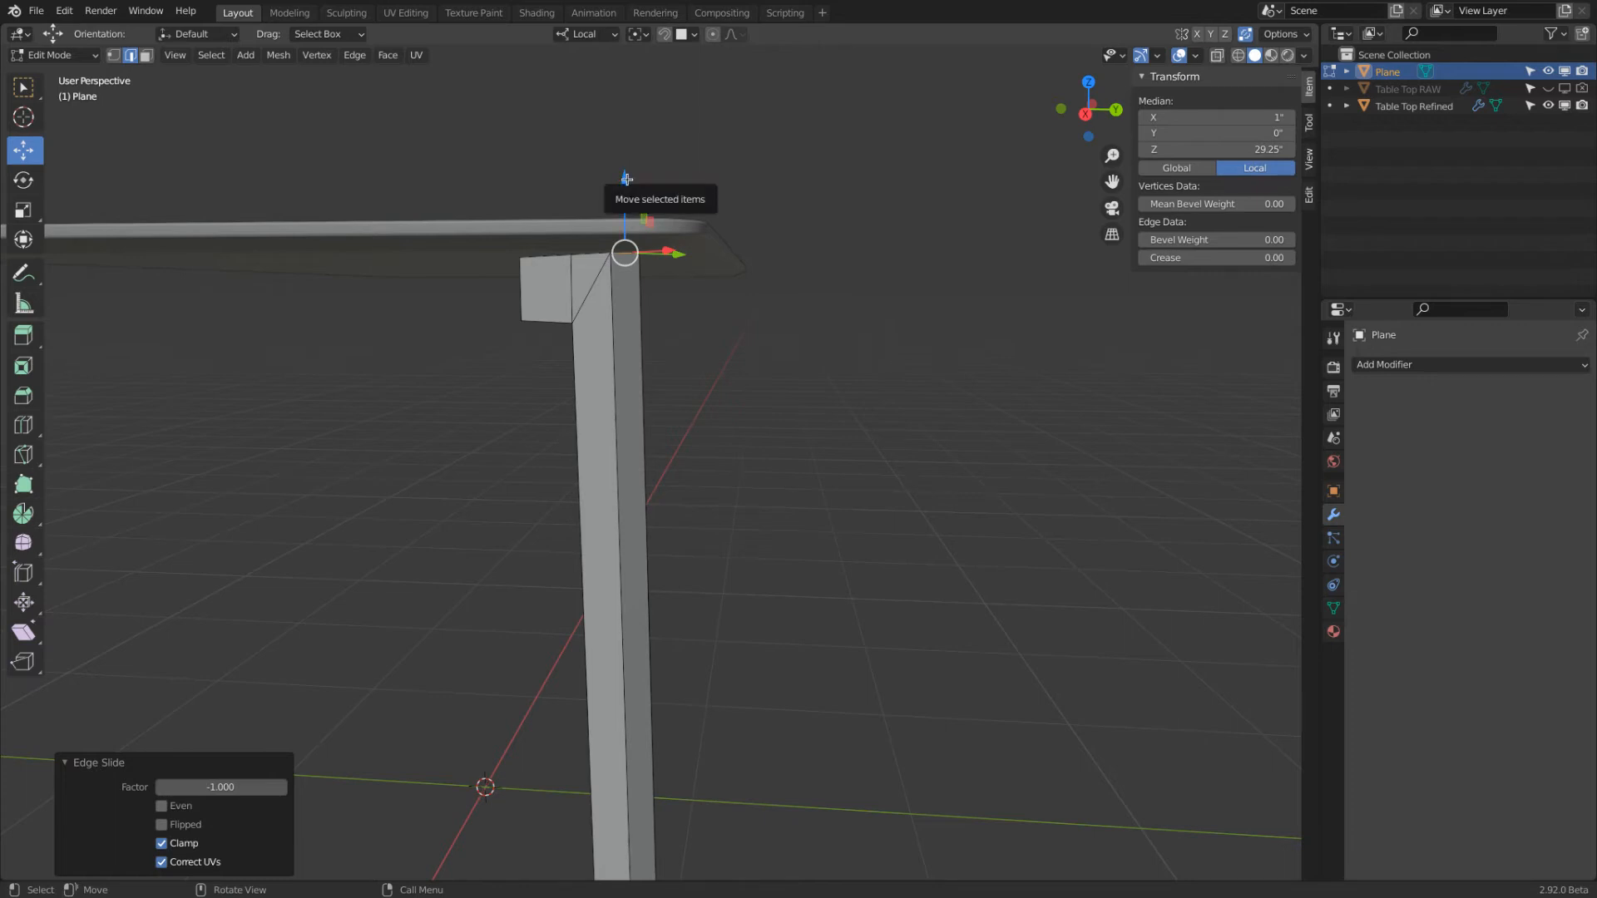
{"action": "left_click_drag", "start_coordinate": [626, 180], "coordinate": [625, 210]}
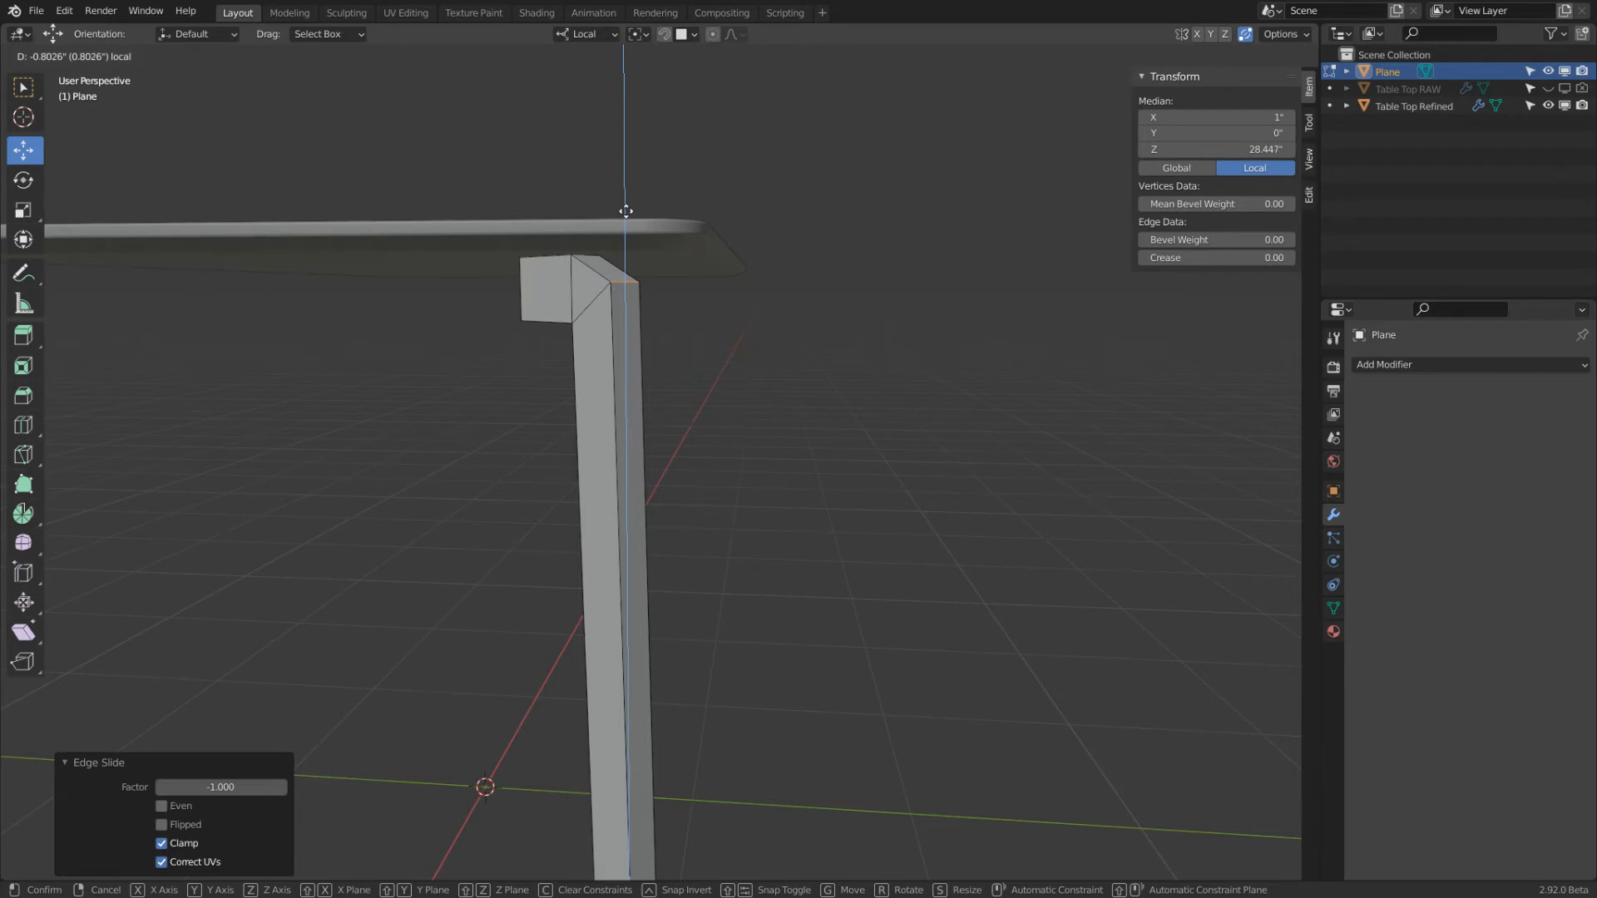
{"action": "key", "text": "Escape"}
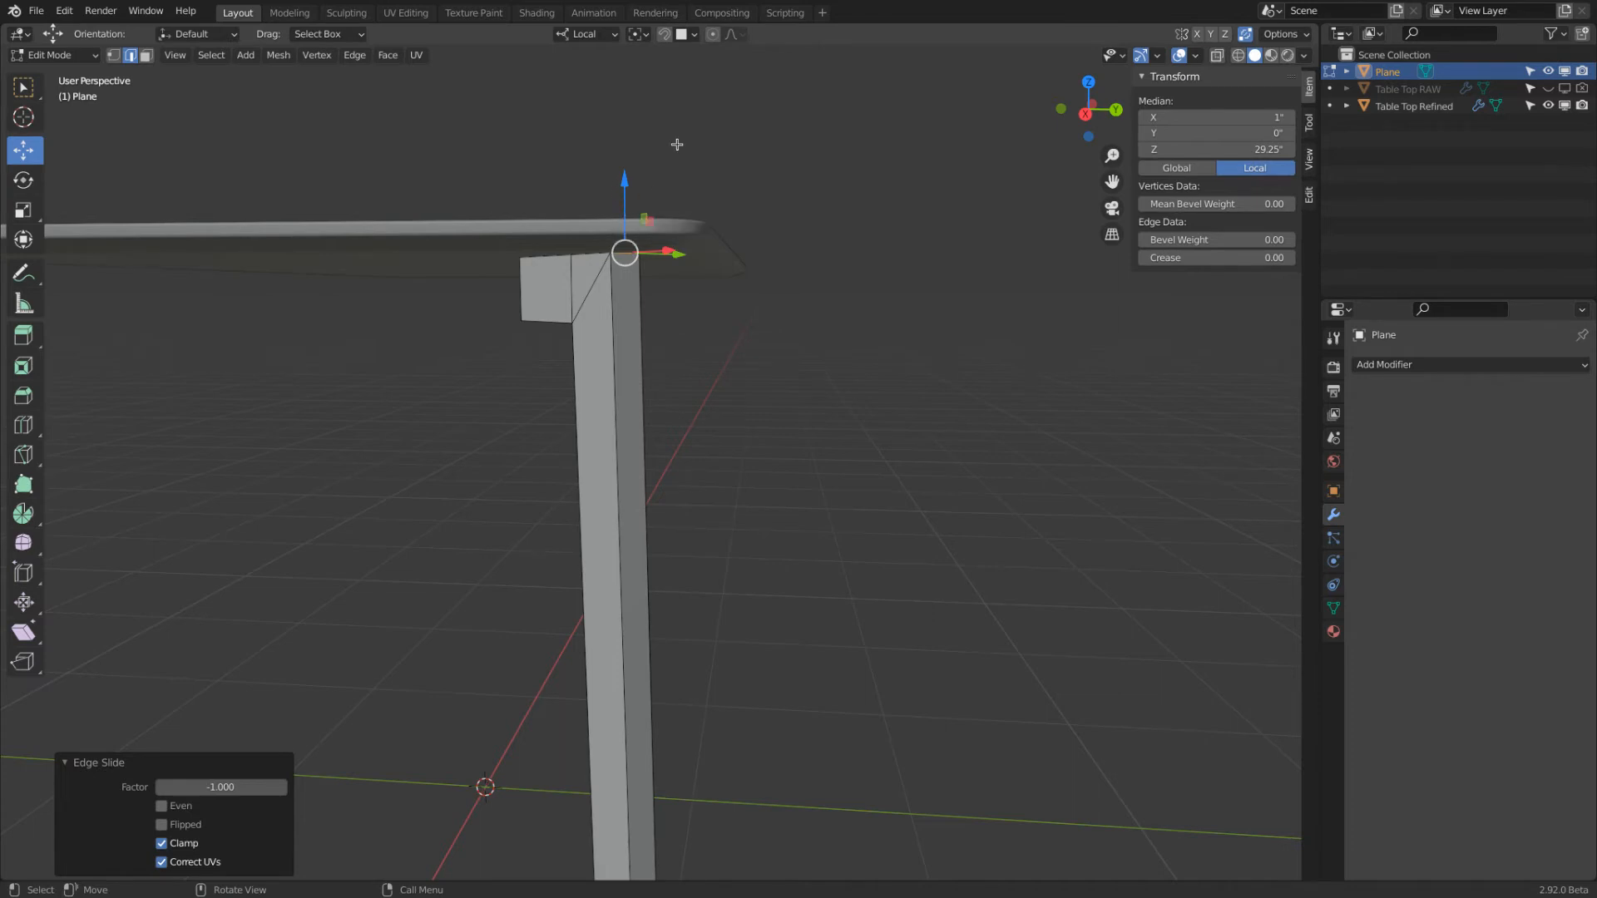
{"action": "left_click_drag", "start_coordinate": [626, 177], "coordinate": [628, 204]}
{"action": "key", "text": "ctrl+z"}
{"action": "key", "text": "ctrl+z"}
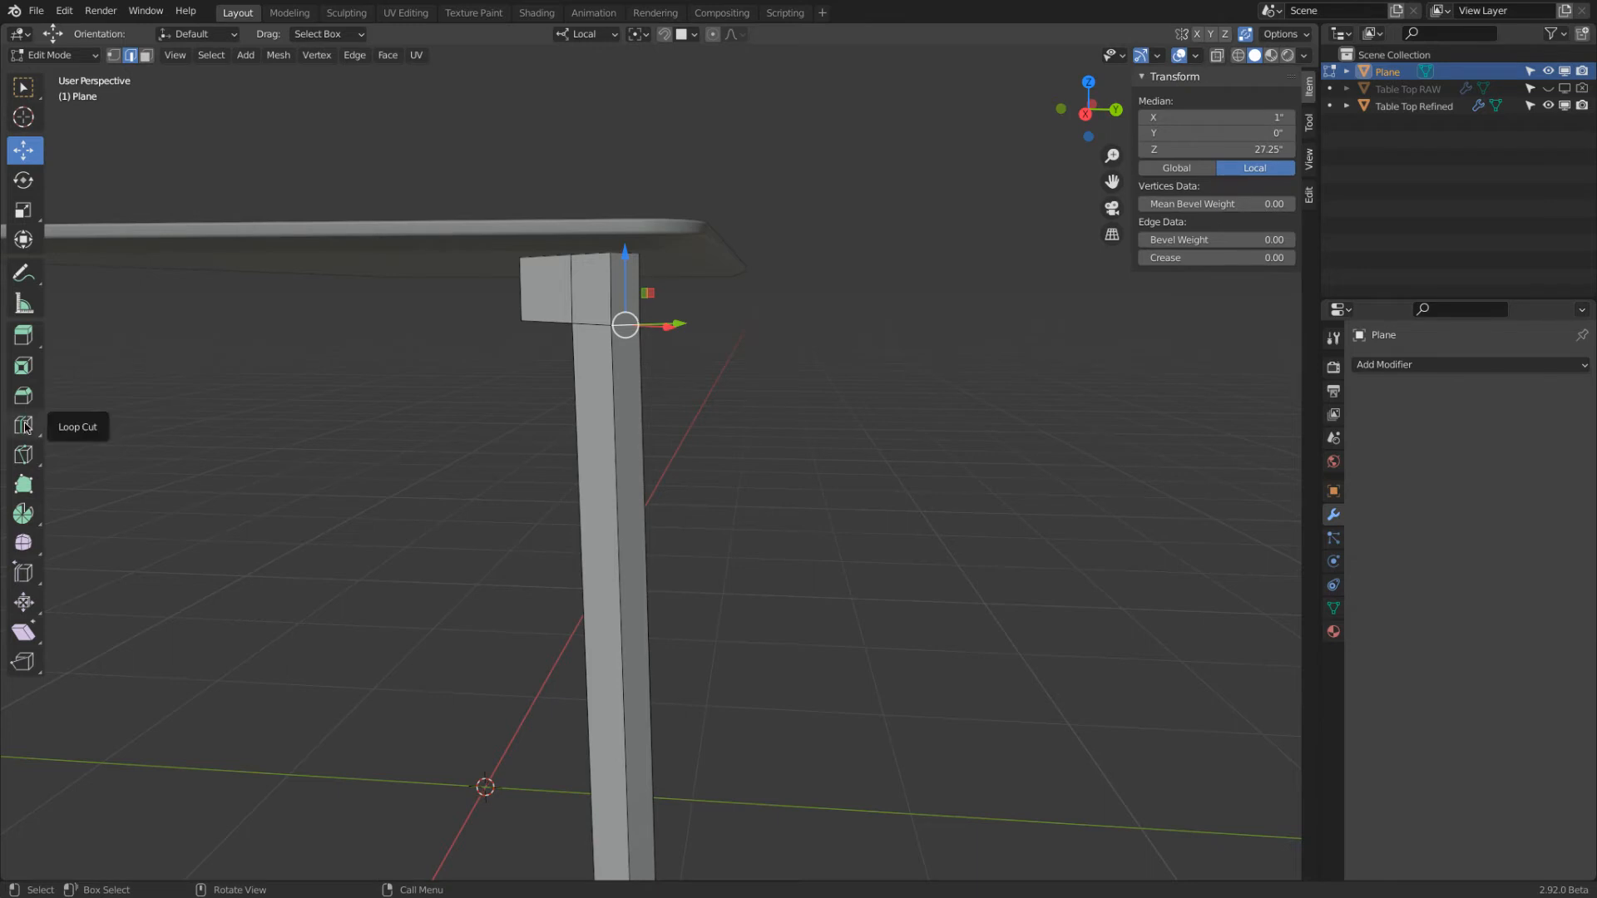
With the Edge Slide tool, slide the selected edge up to the top outer corner at factor -1, and hide Table Top Refined
{"action": "left_click", "coordinate": [23, 573]}
{"action": "left_click_drag", "start_coordinate": [684, 326], "coordinate": [712, 505]}
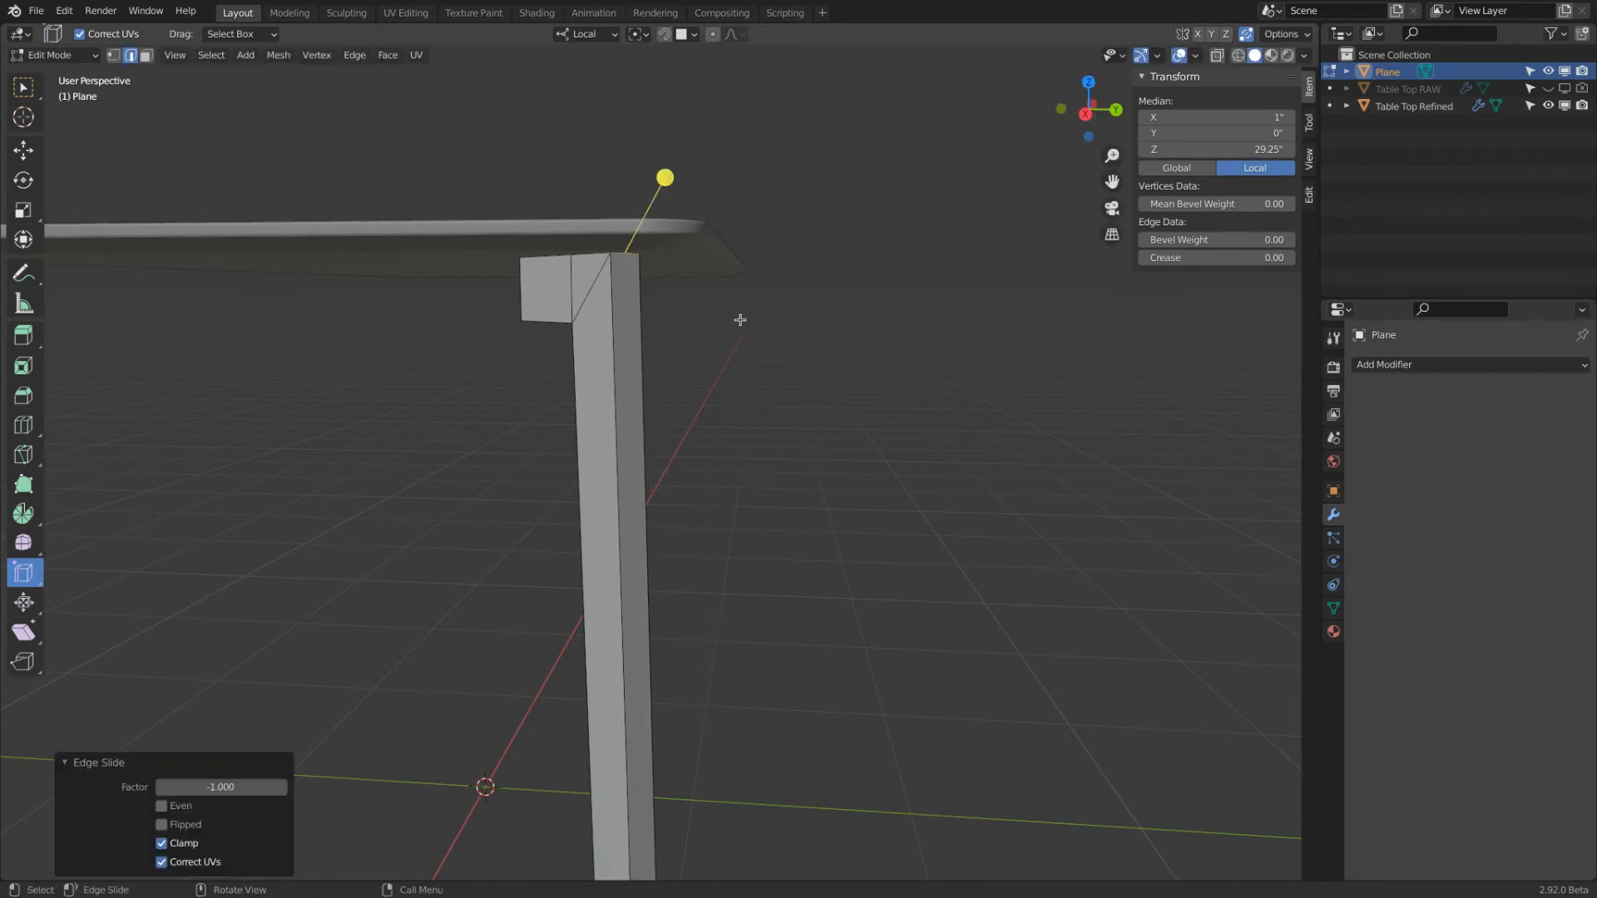
{"action": "left_click", "coordinate": [1549, 106]}
Slide the edge crossing the middle of the leg's top face outward until it merges with the outer corner edge
{"action": "middle_click_drag", "start_coordinate": [640, 366], "coordinate": [683, 329]}
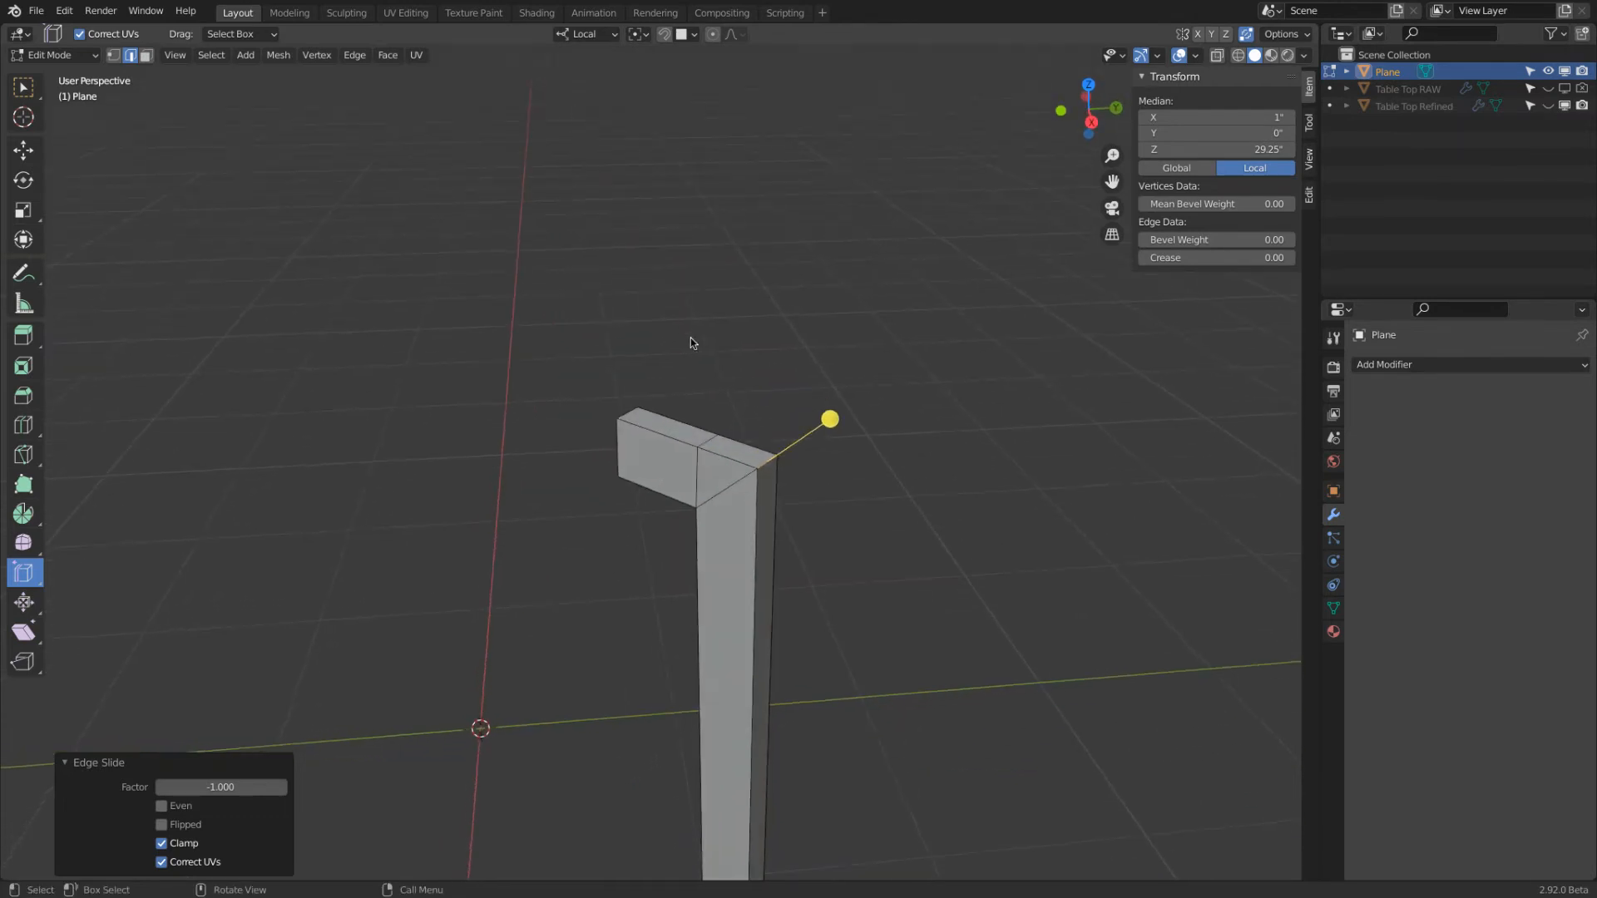
{"action": "left_click", "coordinate": [711, 439]}
{"action": "left_click_drag", "start_coordinate": [709, 357], "coordinate": [894, 449]}
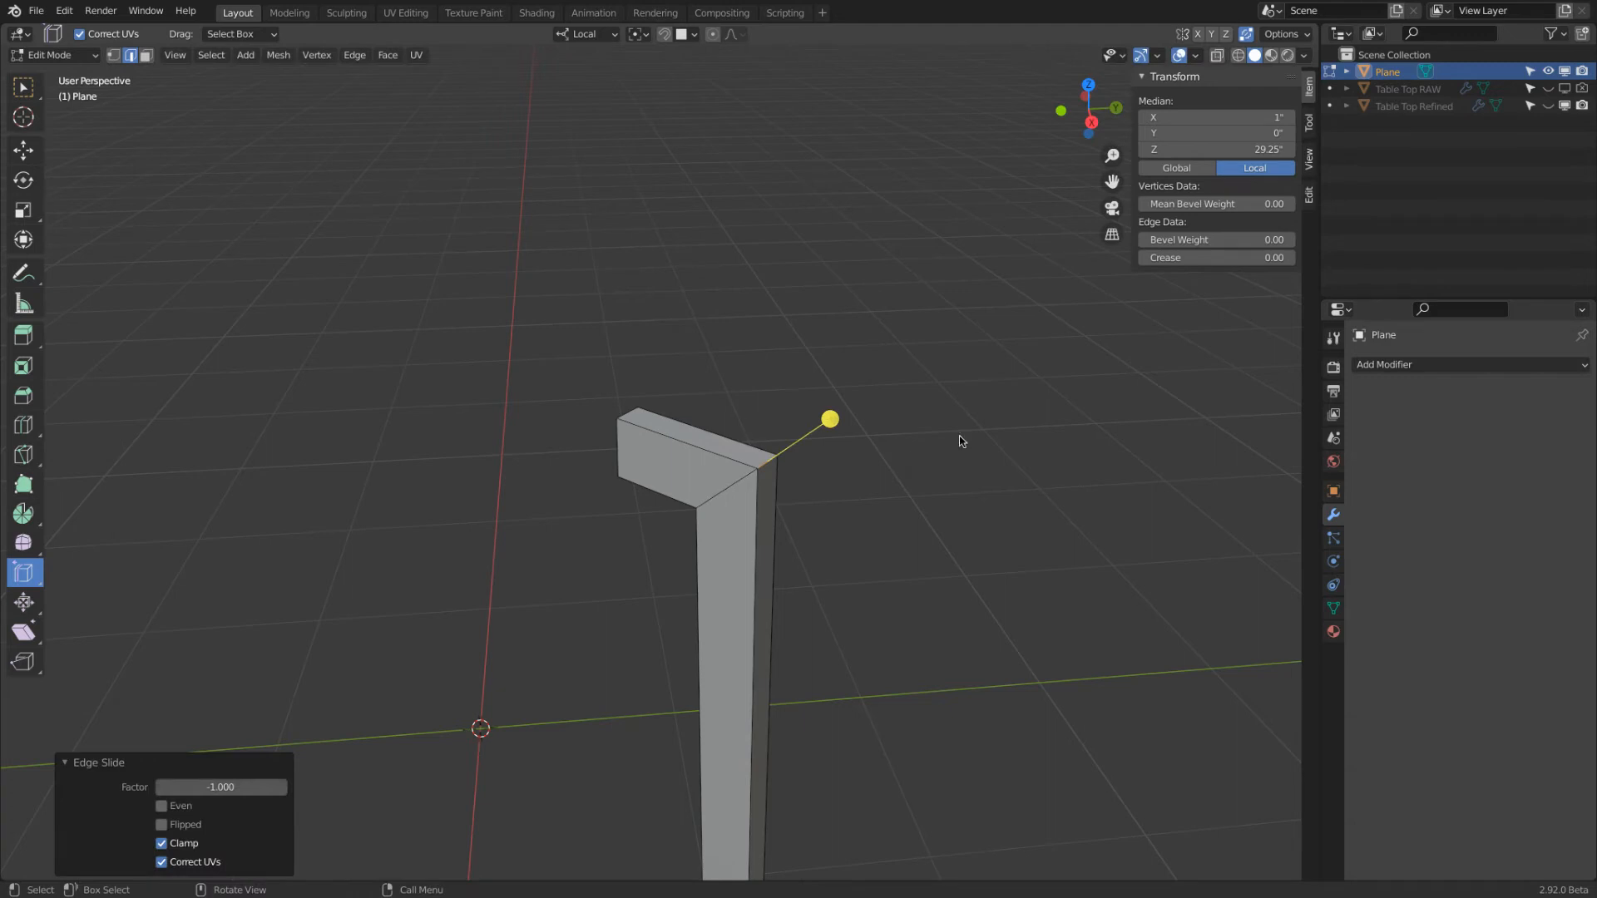
{"action": "left_click", "coordinate": [739, 487]}
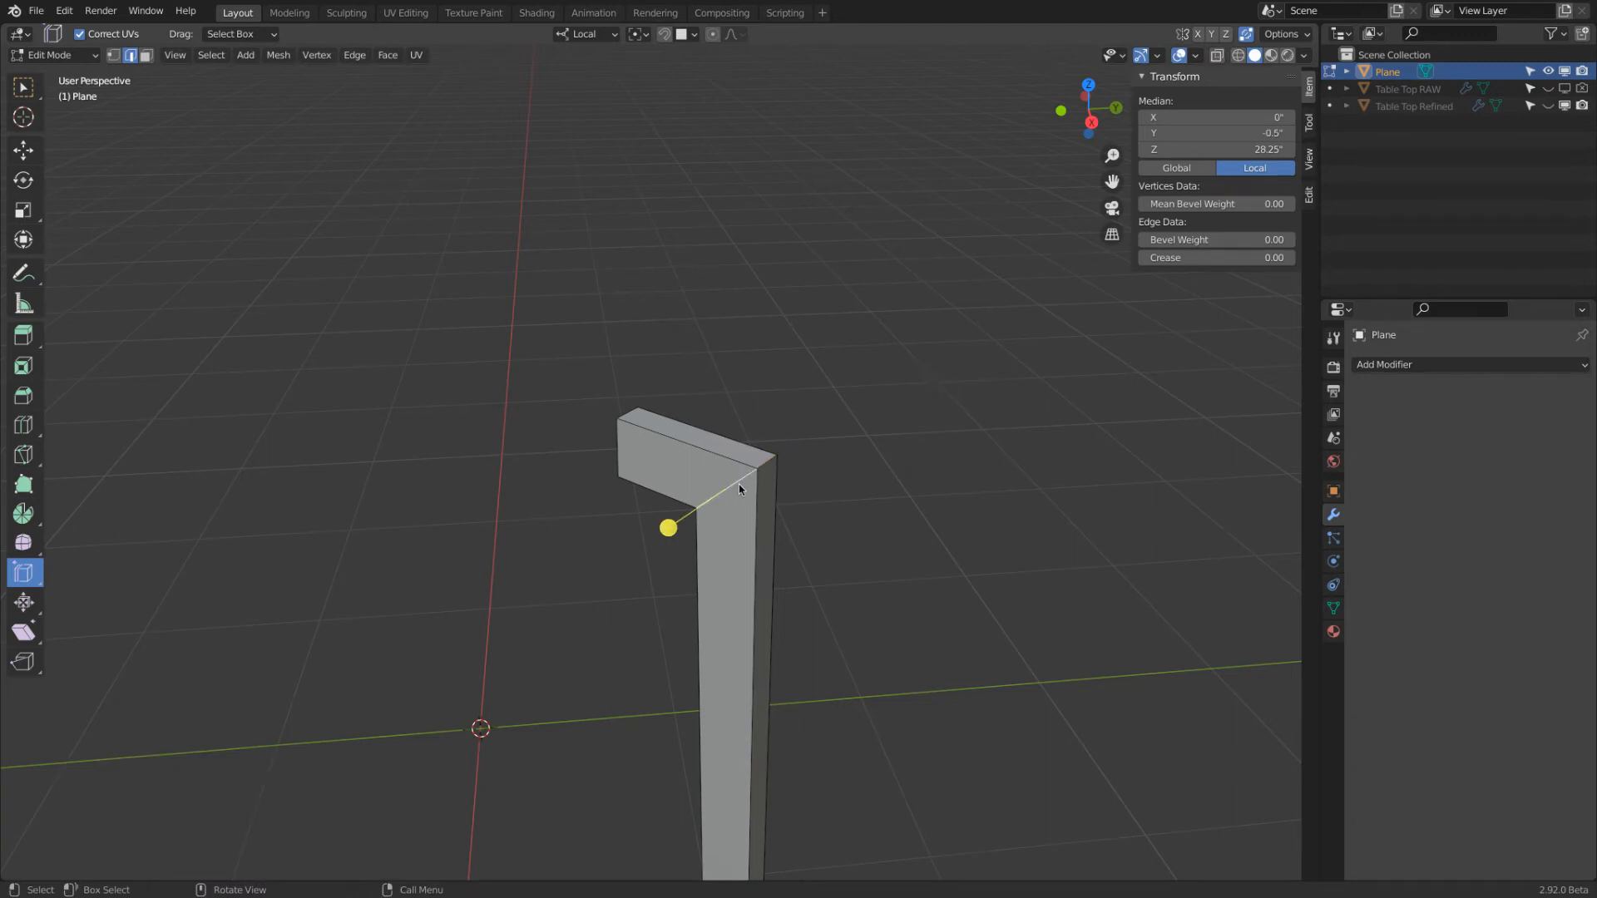
Switch to the Move tool, select the leg's long inner edge and display edge lengths in the viewport overlays
{"action": "left_click", "coordinate": [23, 150]}
{"action": "middle_click_drag", "start_coordinate": [765, 467], "coordinate": [973, 415]}
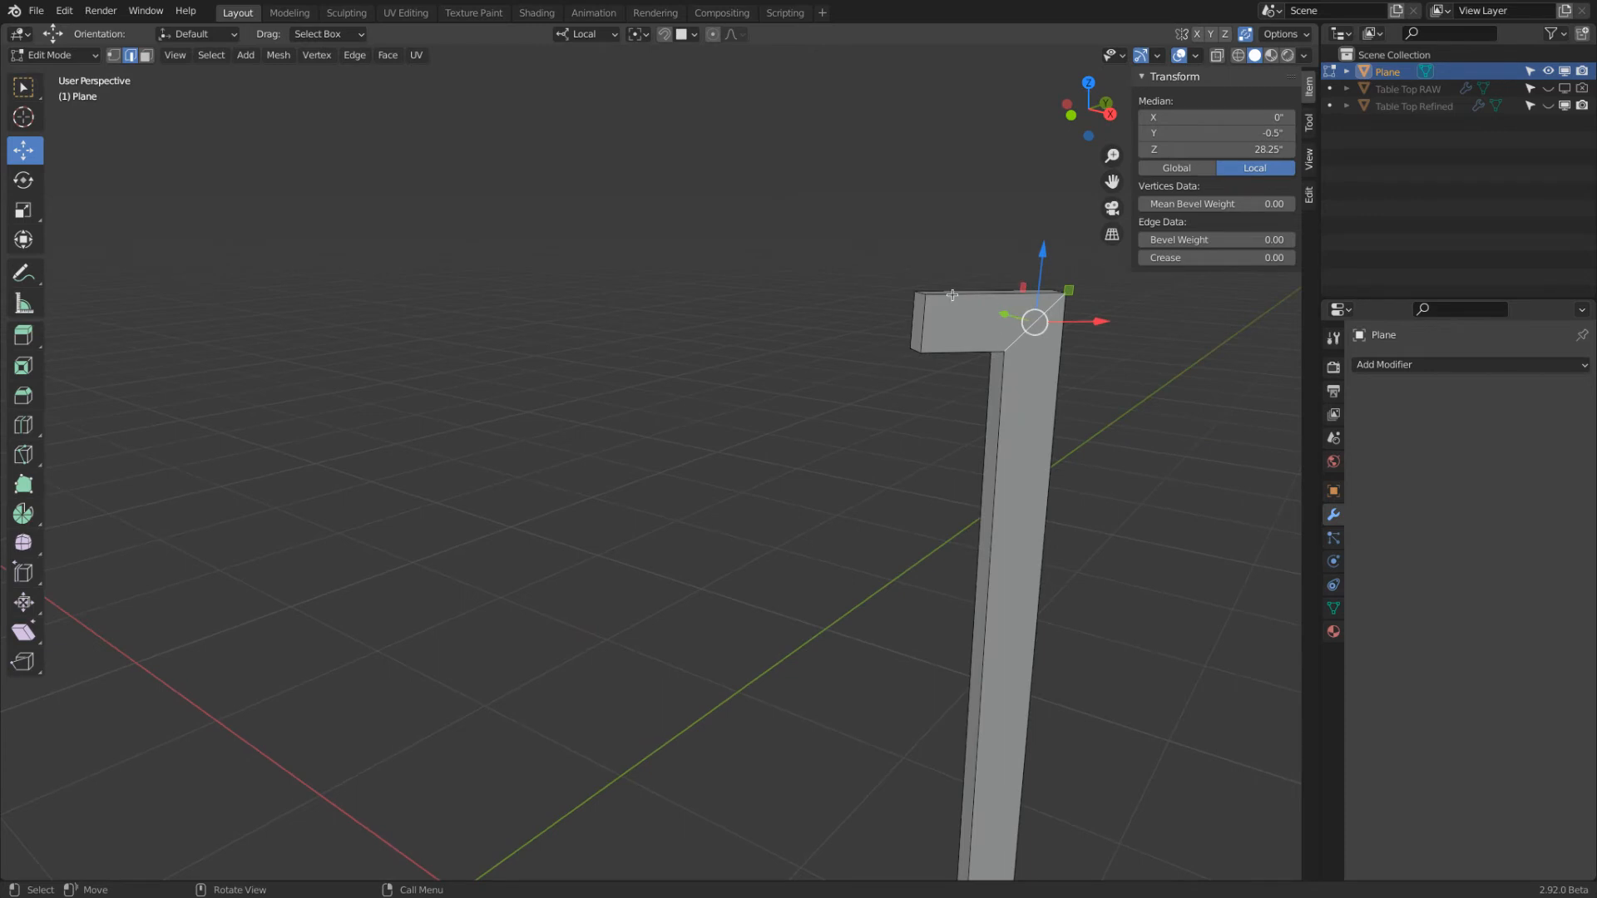
{"action": "middle_click_drag", "start_coordinate": [738, 225], "coordinate": [681, 207]}
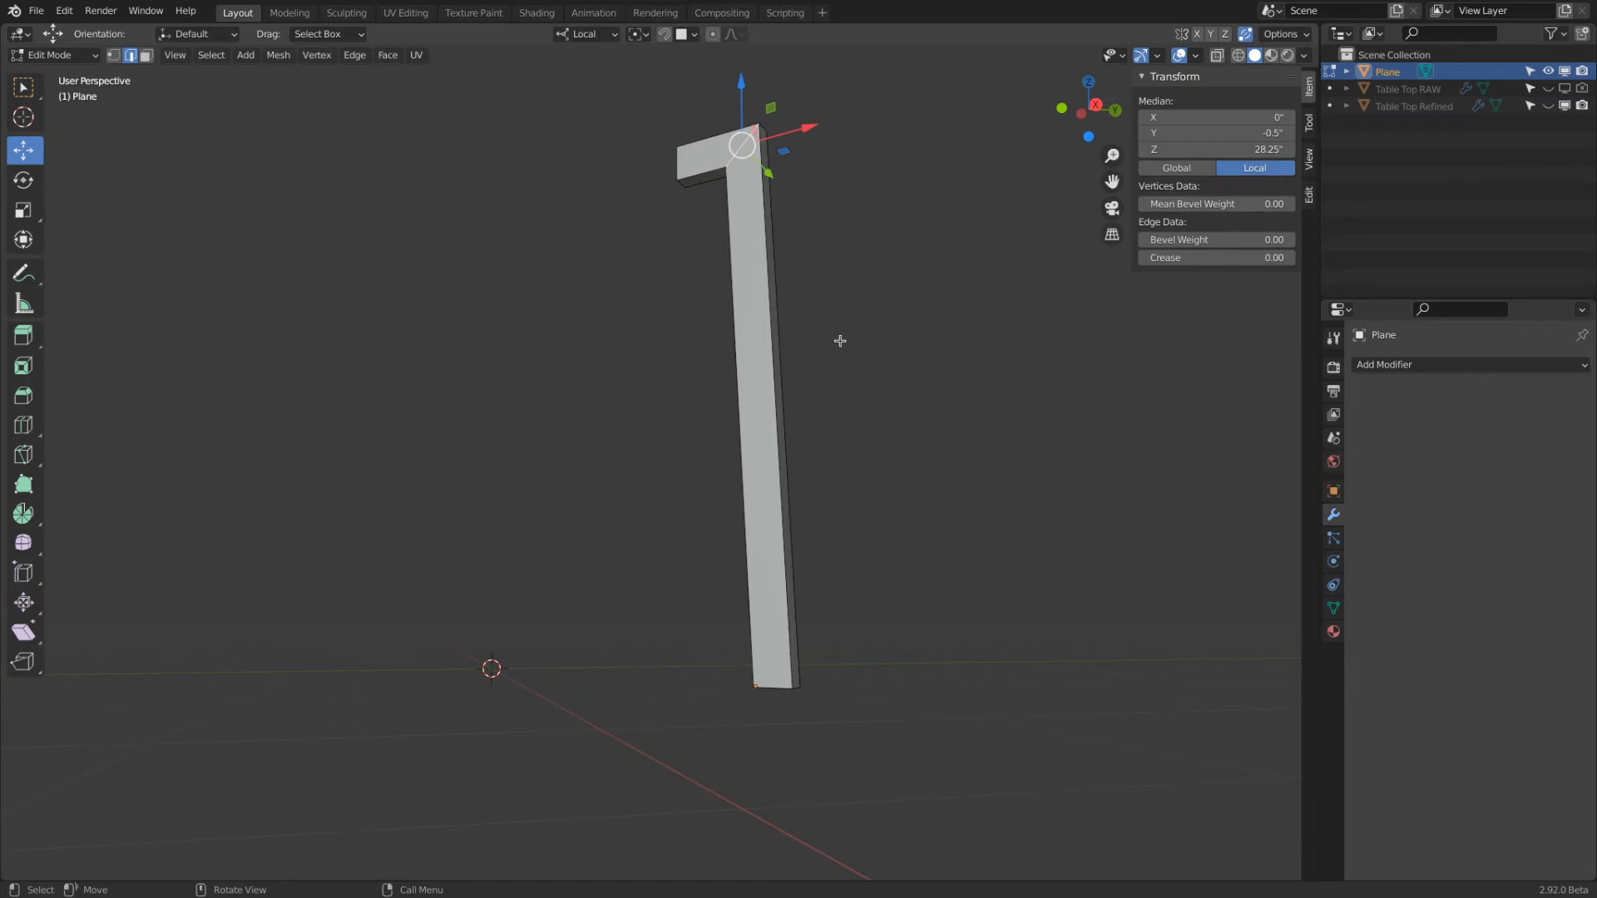
{"action": "middle_click_drag", "start_coordinate": [848, 335], "coordinate": [999, 298]}
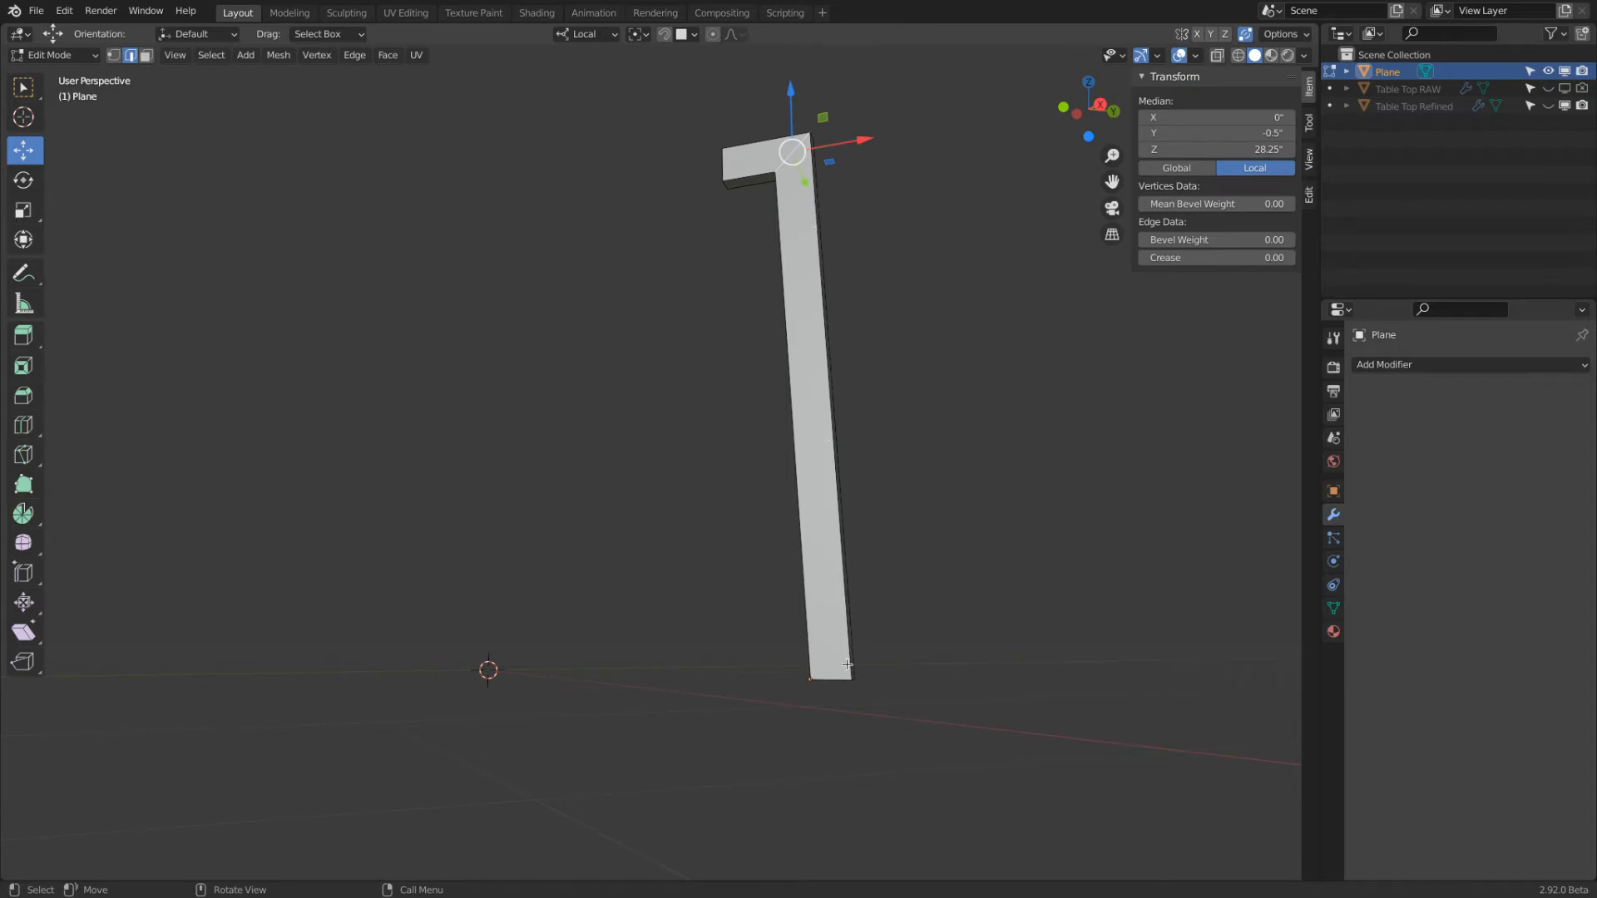
{"action": "left_click", "coordinate": [791, 347]}
{"action": "middle_click_drag", "start_coordinate": [751, 356], "coordinate": [927, 443]}
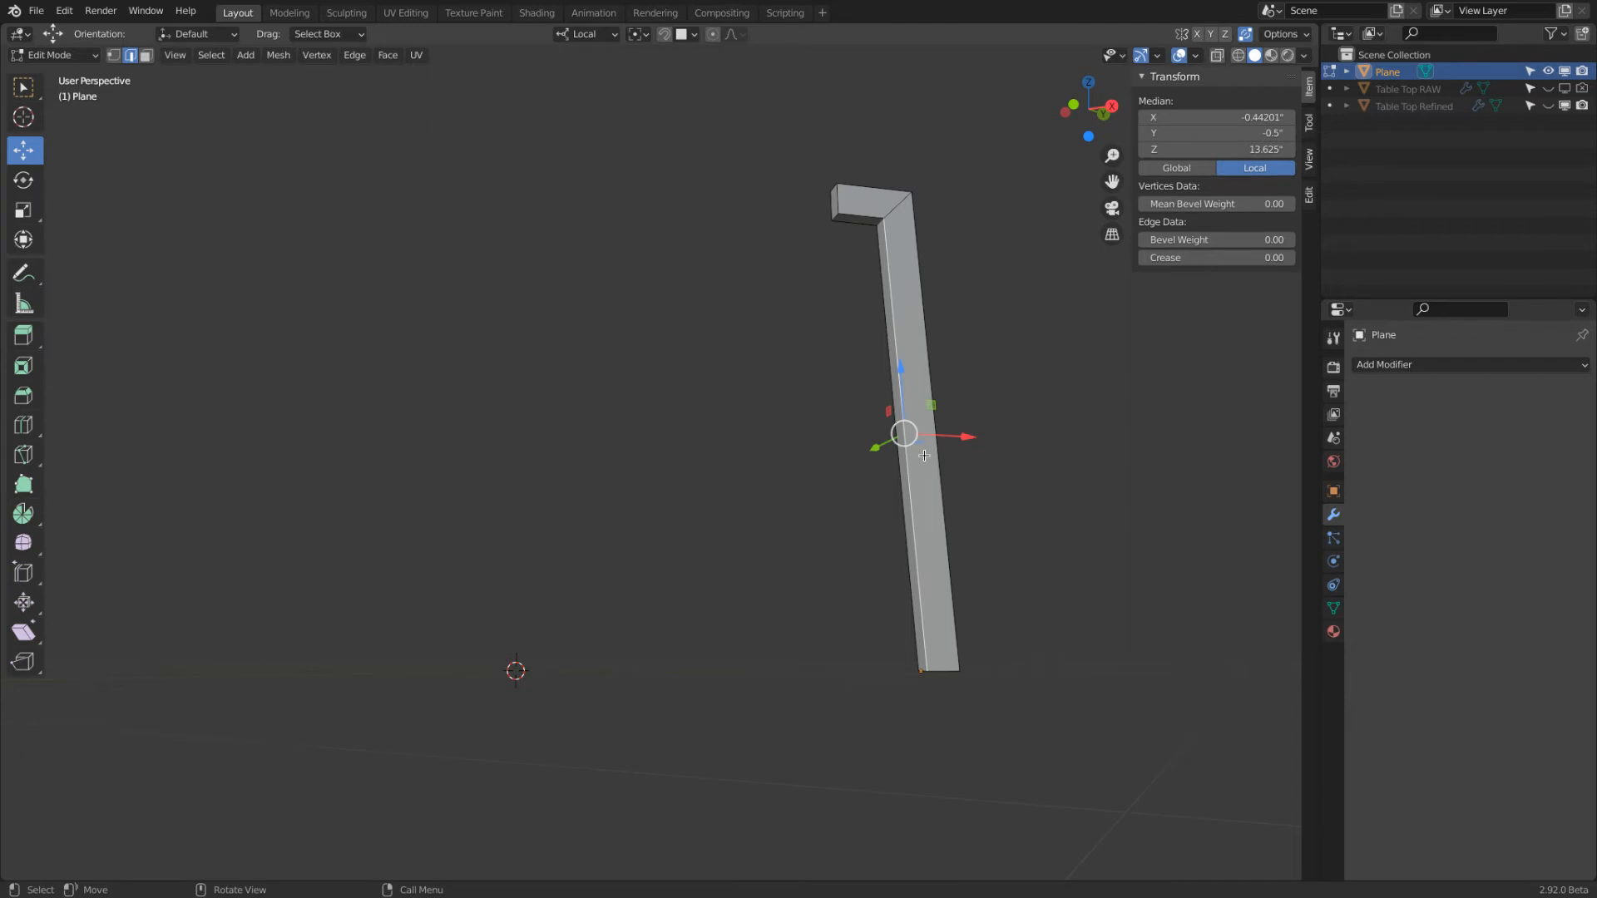
{"action": "middle_click_drag", "start_coordinate": [981, 652], "coordinate": [970, 581]}
{"action": "left_click", "coordinate": [1195, 55]}
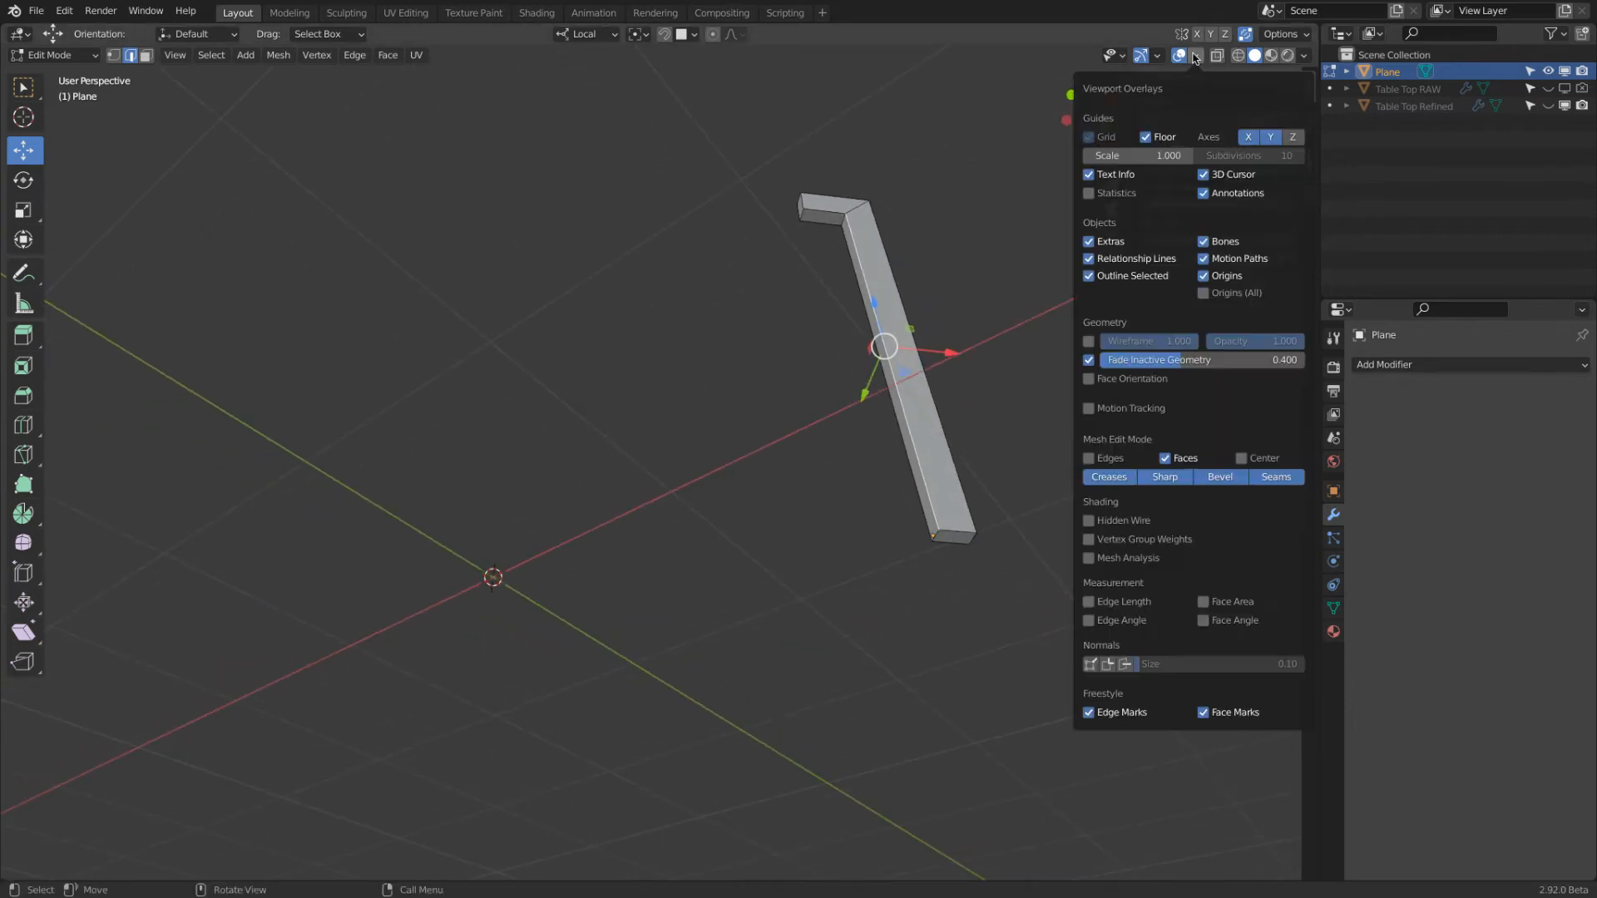
{"action": "left_click", "coordinate": [1091, 605]}
Select edges around the leg's foot and check the length of its bottom edge
{"action": "scroll", "coordinate": [1030, 520], "scroll_direction": "up", "scroll_amount": 4}
{"action": "middle_click_drag", "start_coordinate": [979, 520], "coordinate": [958, 470], "text": "shift"}
{"action": "scroll", "coordinate": [840, 519], "scroll_direction": "up", "scroll_amount": 2}
{"action": "left_click", "coordinate": [840, 518]}
{"action": "left_click", "coordinate": [870, 502]}
{"action": "left_click", "coordinate": [753, 471]}
{"action": "left_click", "coordinate": [824, 455]}
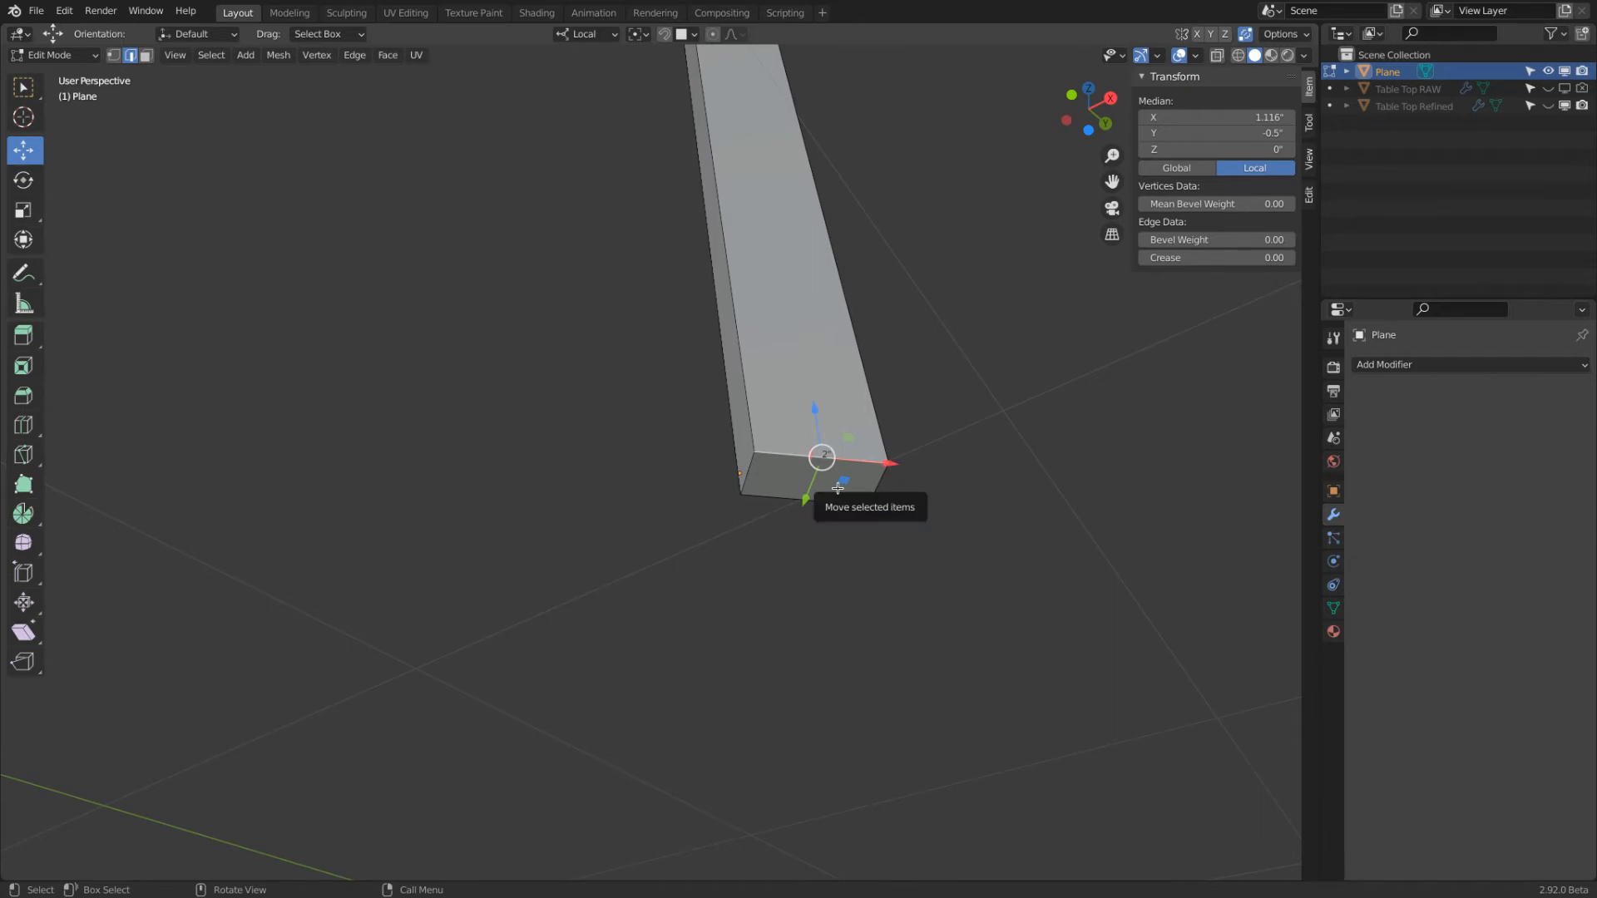
Move the inner bottom edge of the leg's foot outward 0.5" along local X and check the foot's width
{"action": "left_click", "coordinate": [751, 466]}
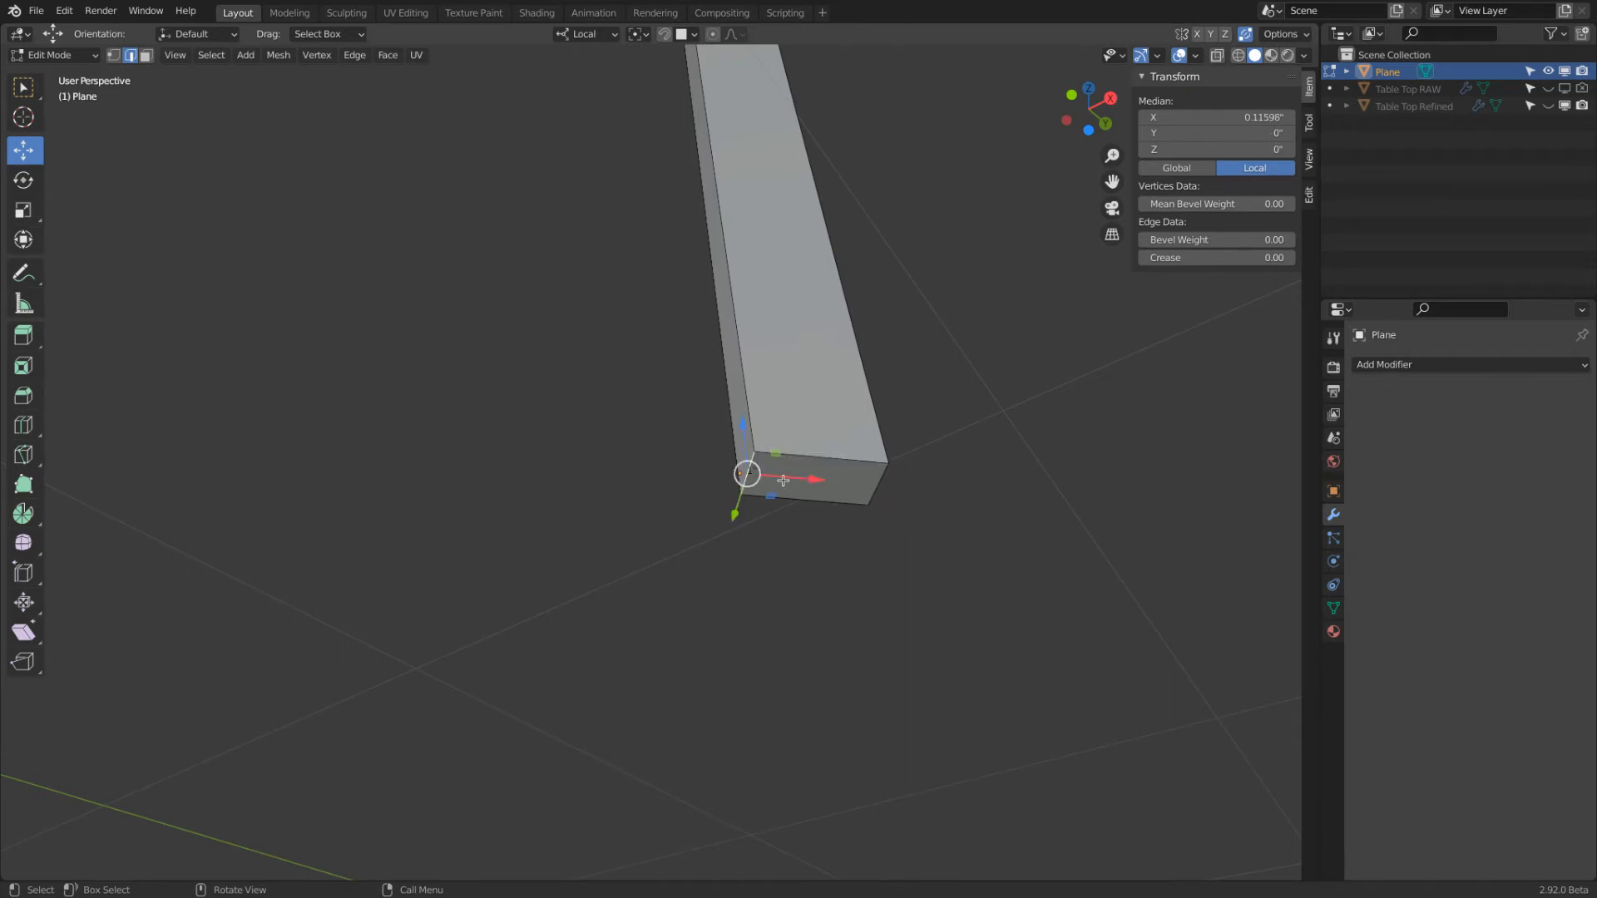
{"action": "left_click_drag", "start_coordinate": [820, 479], "coordinate": [831, 480]}
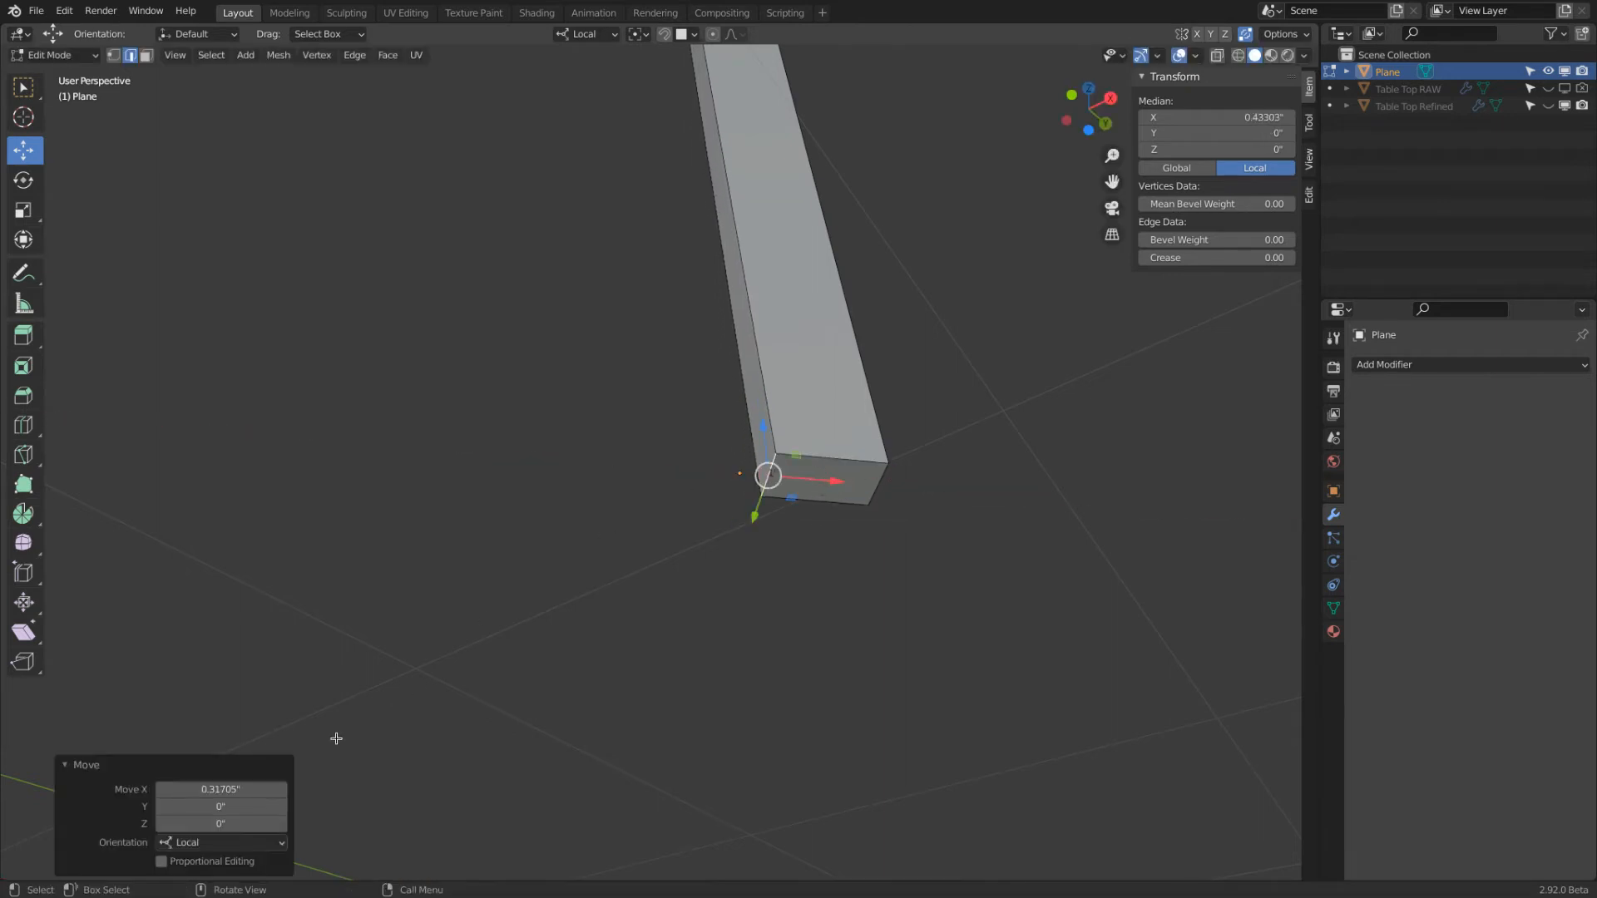
{"action": "left_click", "coordinate": [216, 790]}
{"action": "type", "text": ".5"}
{"action": "key", "text": "Return"}
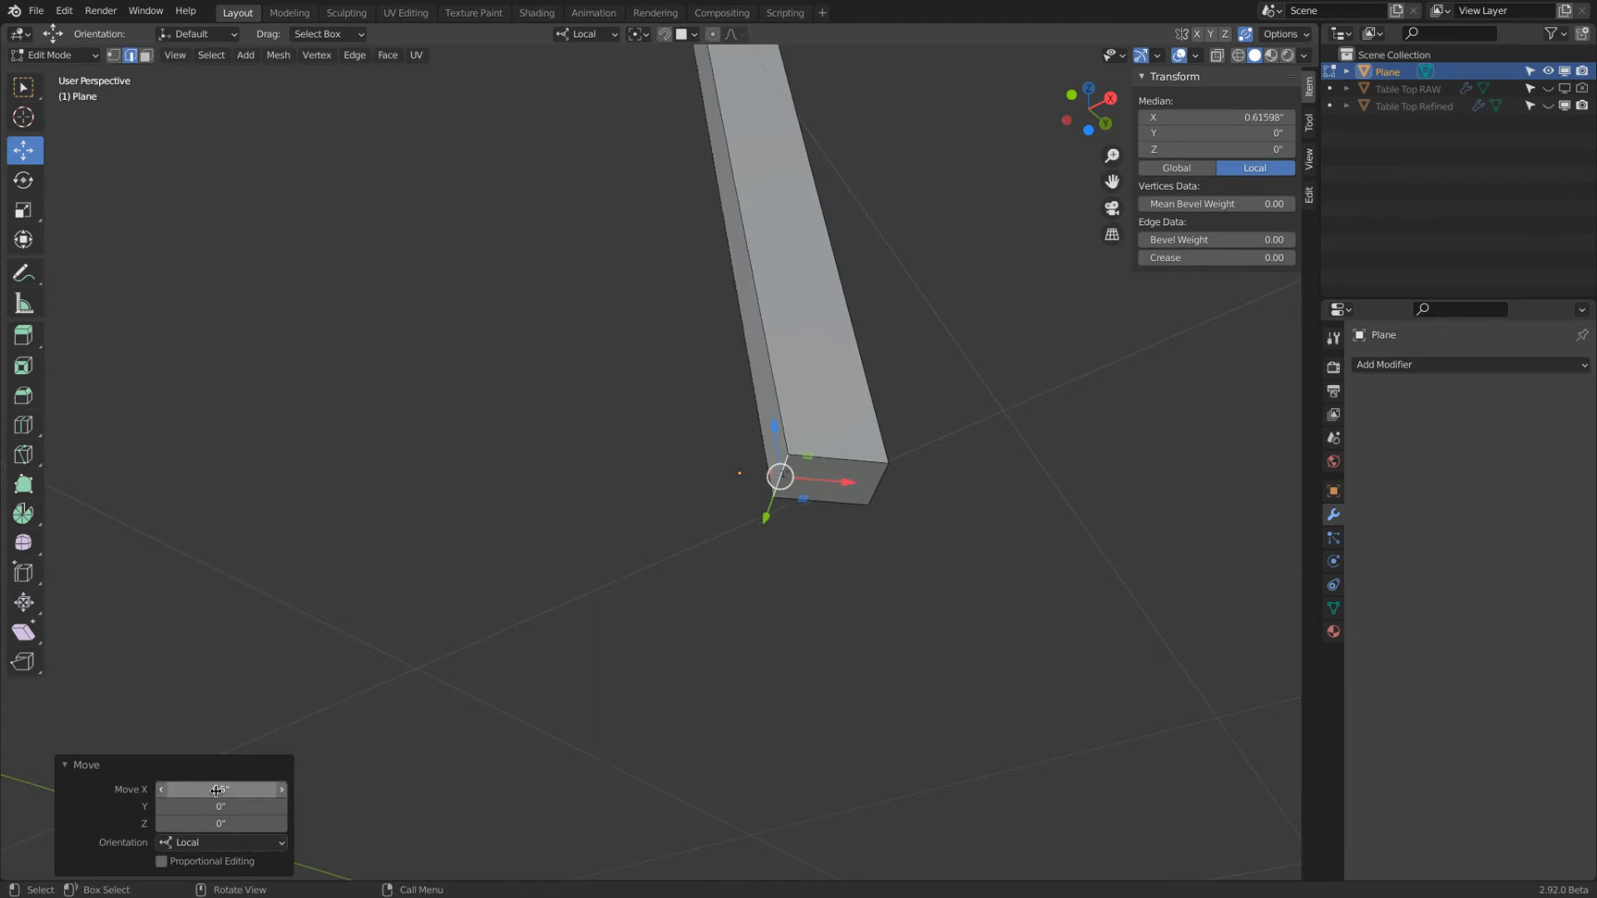
{"action": "left_click", "coordinate": [880, 470]}
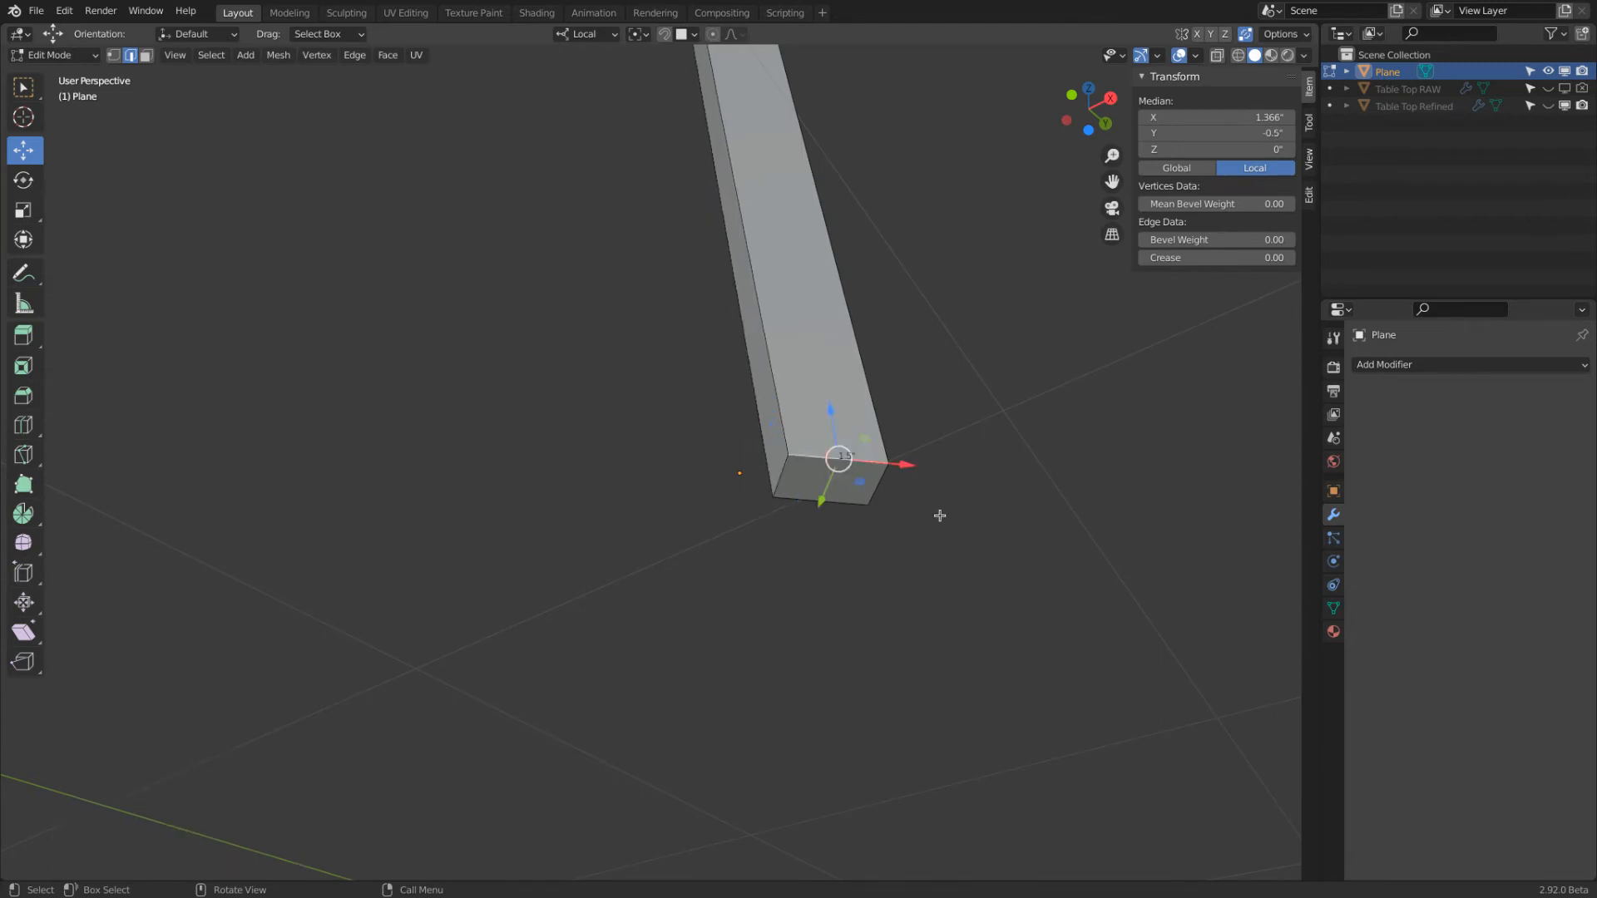
{"action": "middle_click_drag", "start_coordinate": [940, 516], "coordinate": [878, 432]}
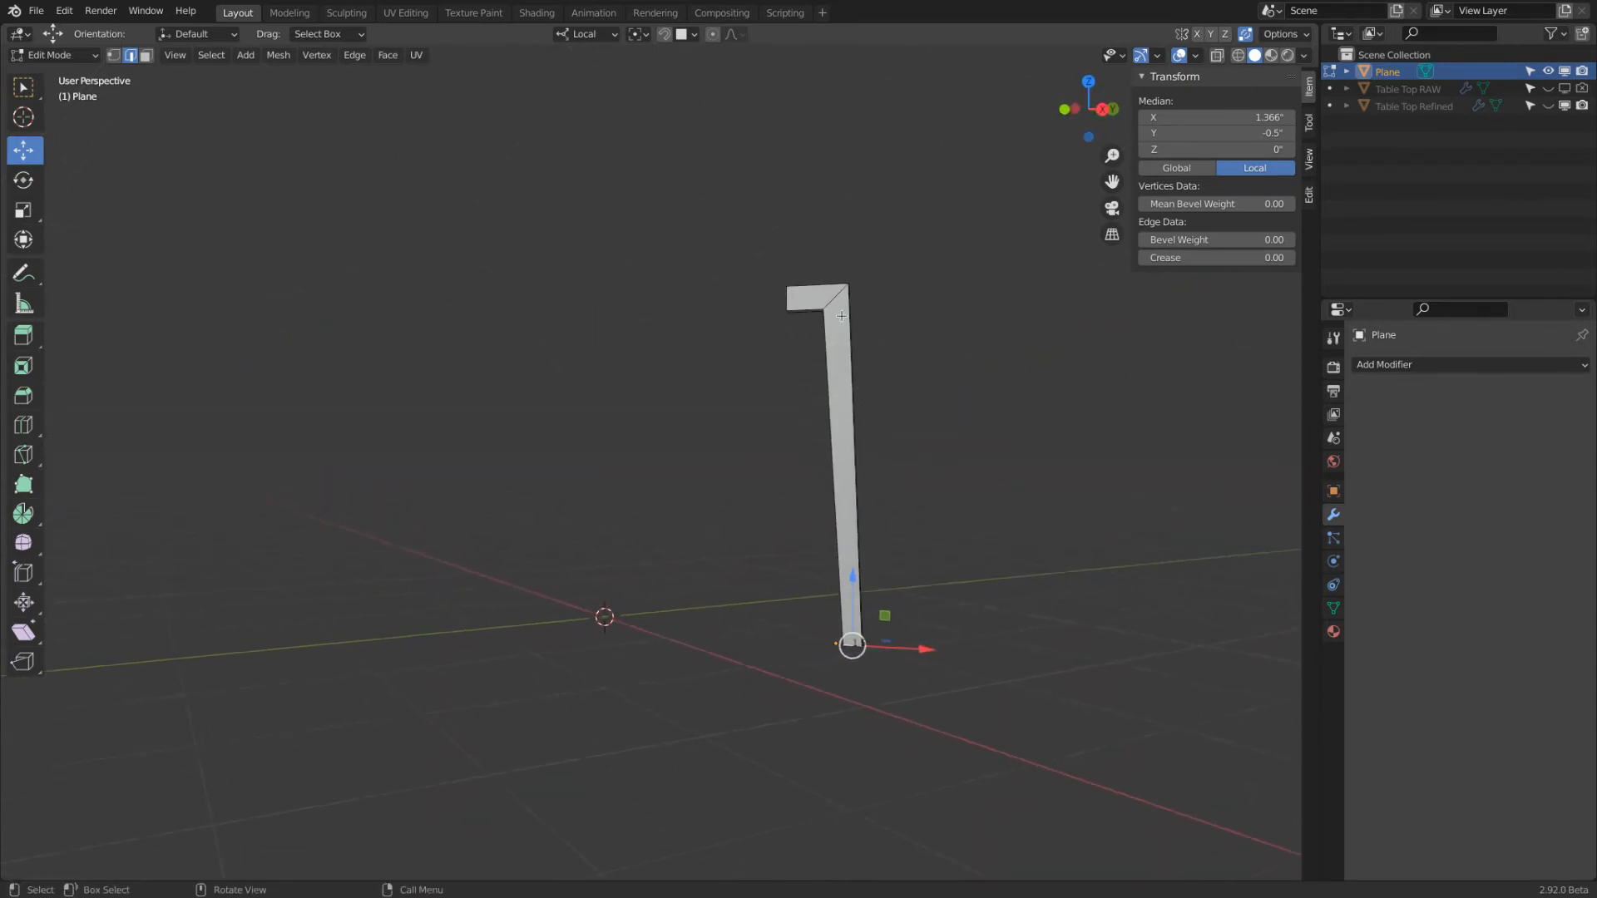
{"action": "middle_click_drag", "start_coordinate": [954, 383], "coordinate": [1041, 364]}
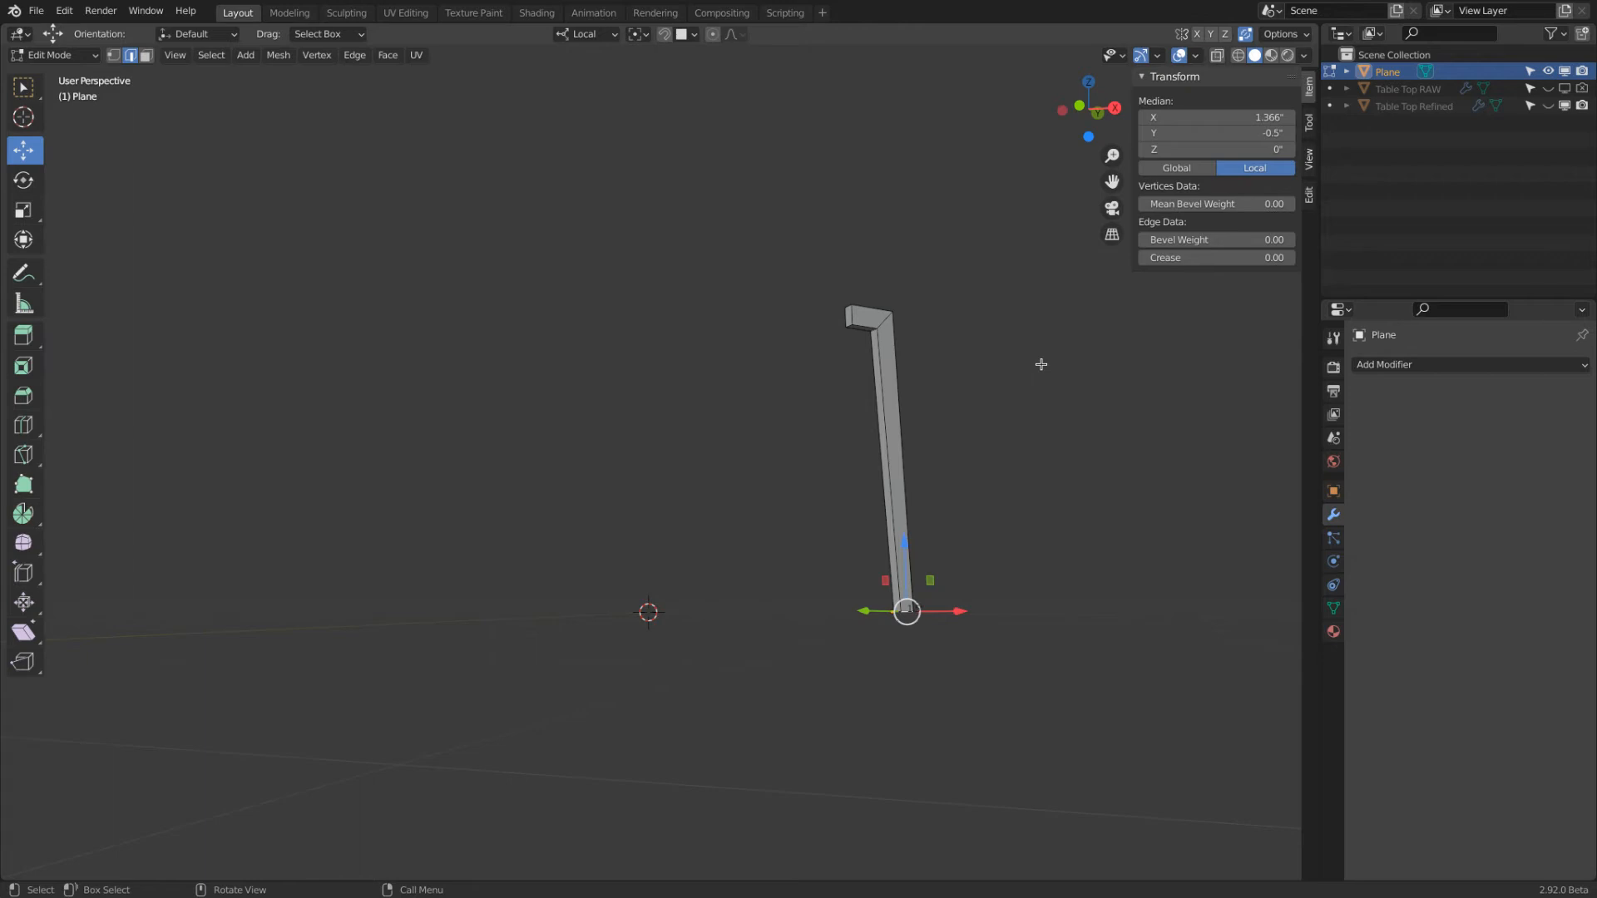
Select the inner corner edge at the leg's bend, with X-ray wireframe display, object data properties and vertex select mode active
{"action": "scroll", "coordinate": [999, 292], "scroll_direction": "up", "scroll_amount": 6}
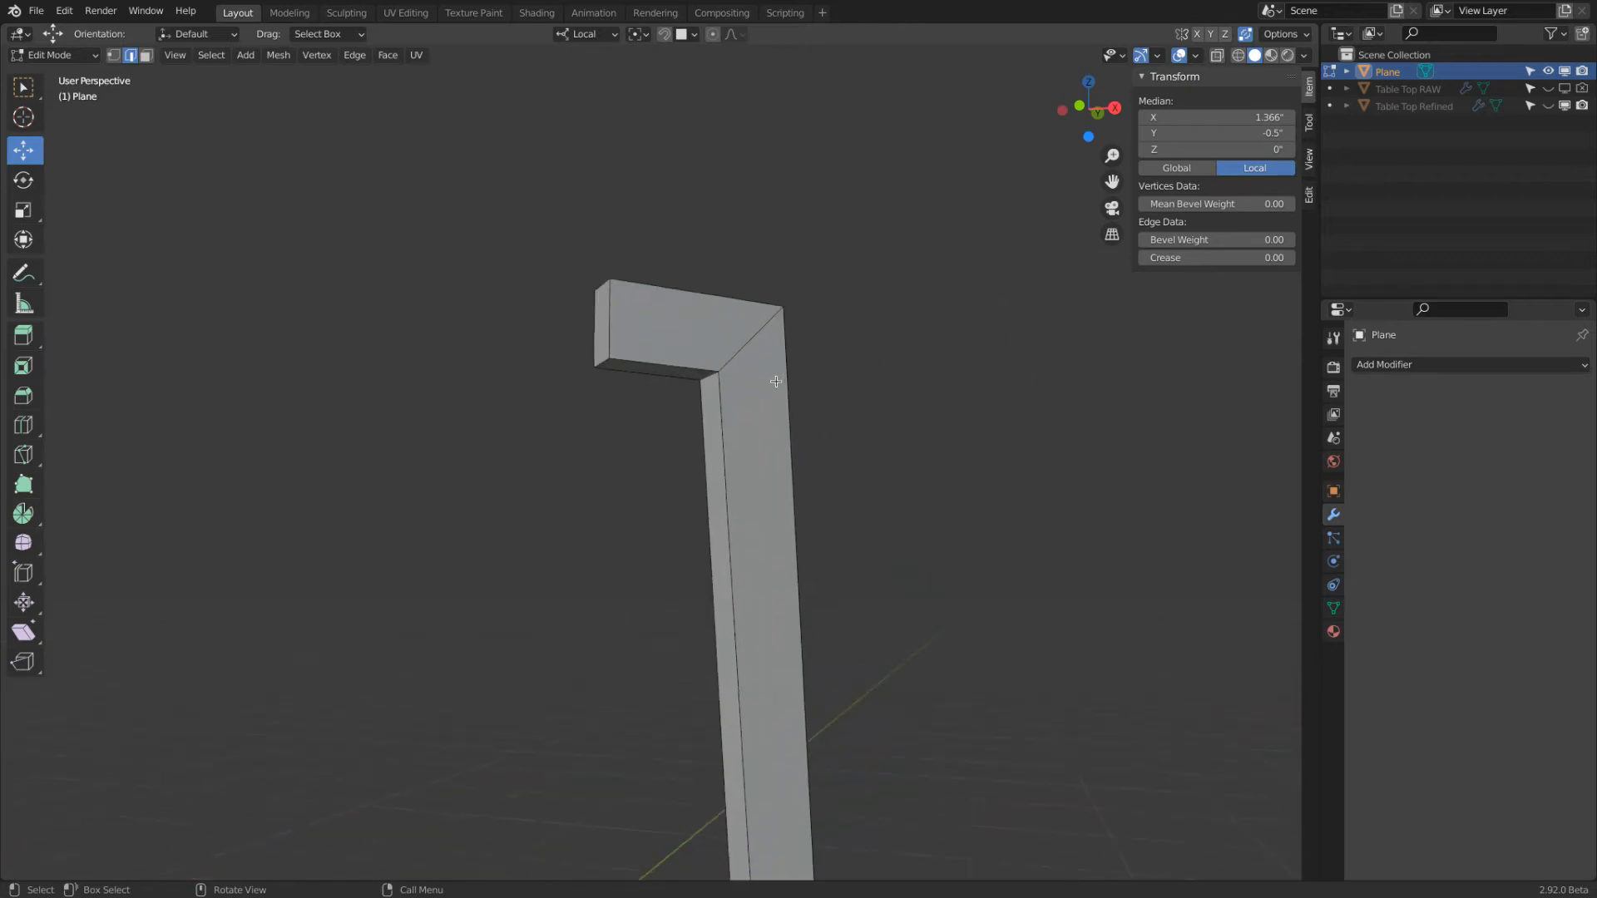
{"action": "scroll", "coordinate": [775, 381], "scroll_direction": "up", "scroll_amount": 2}
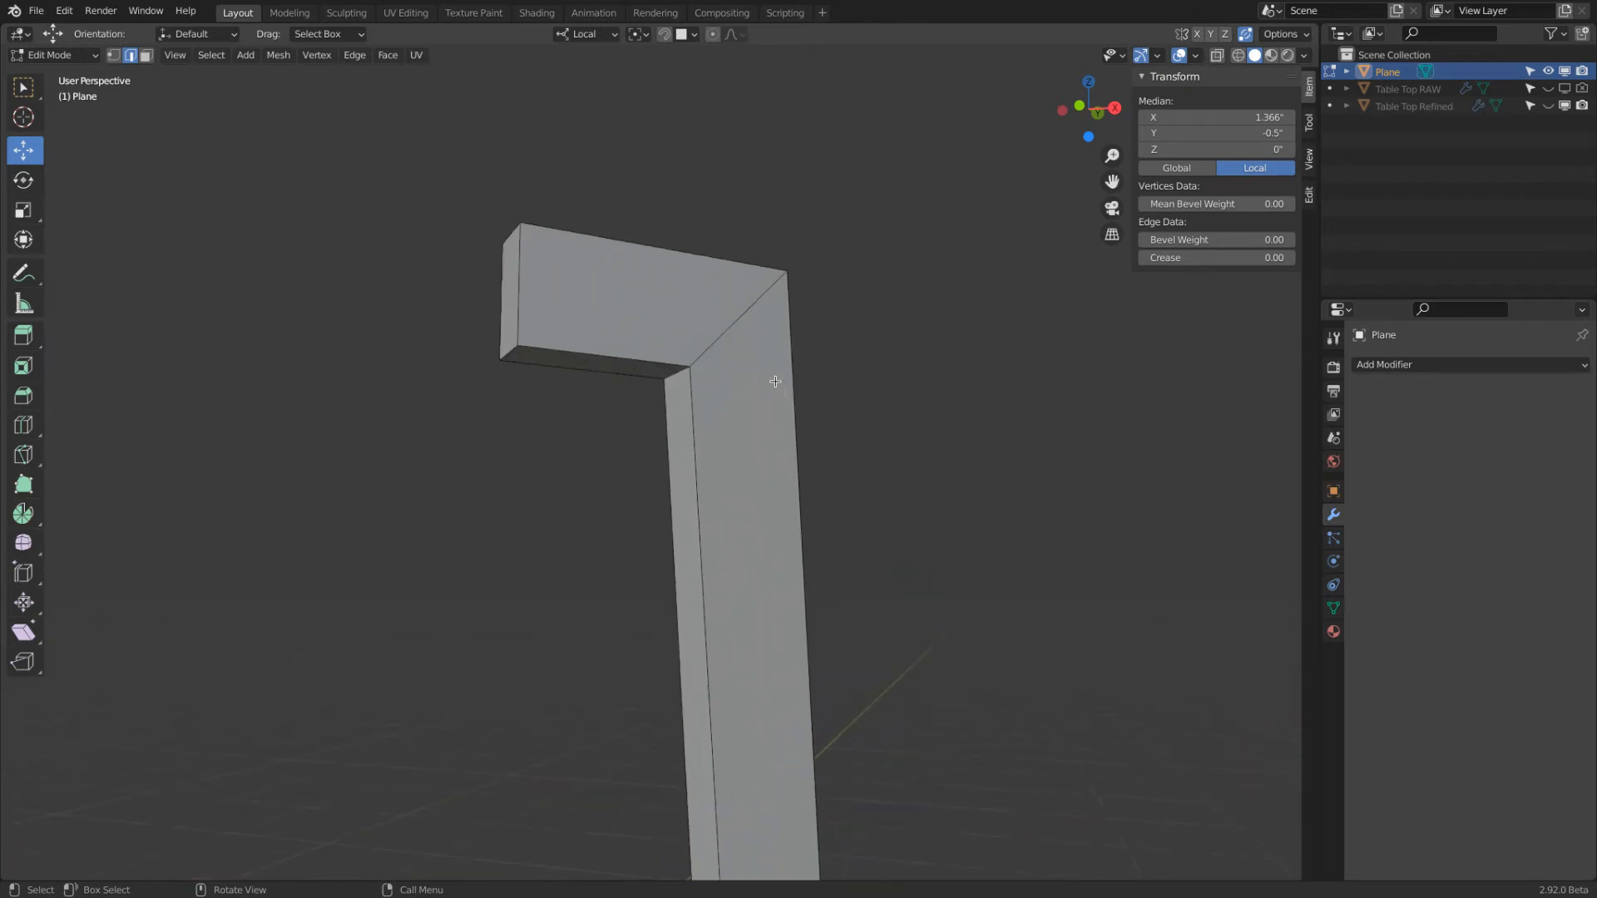
{"action": "left_click", "coordinate": [677, 375]}
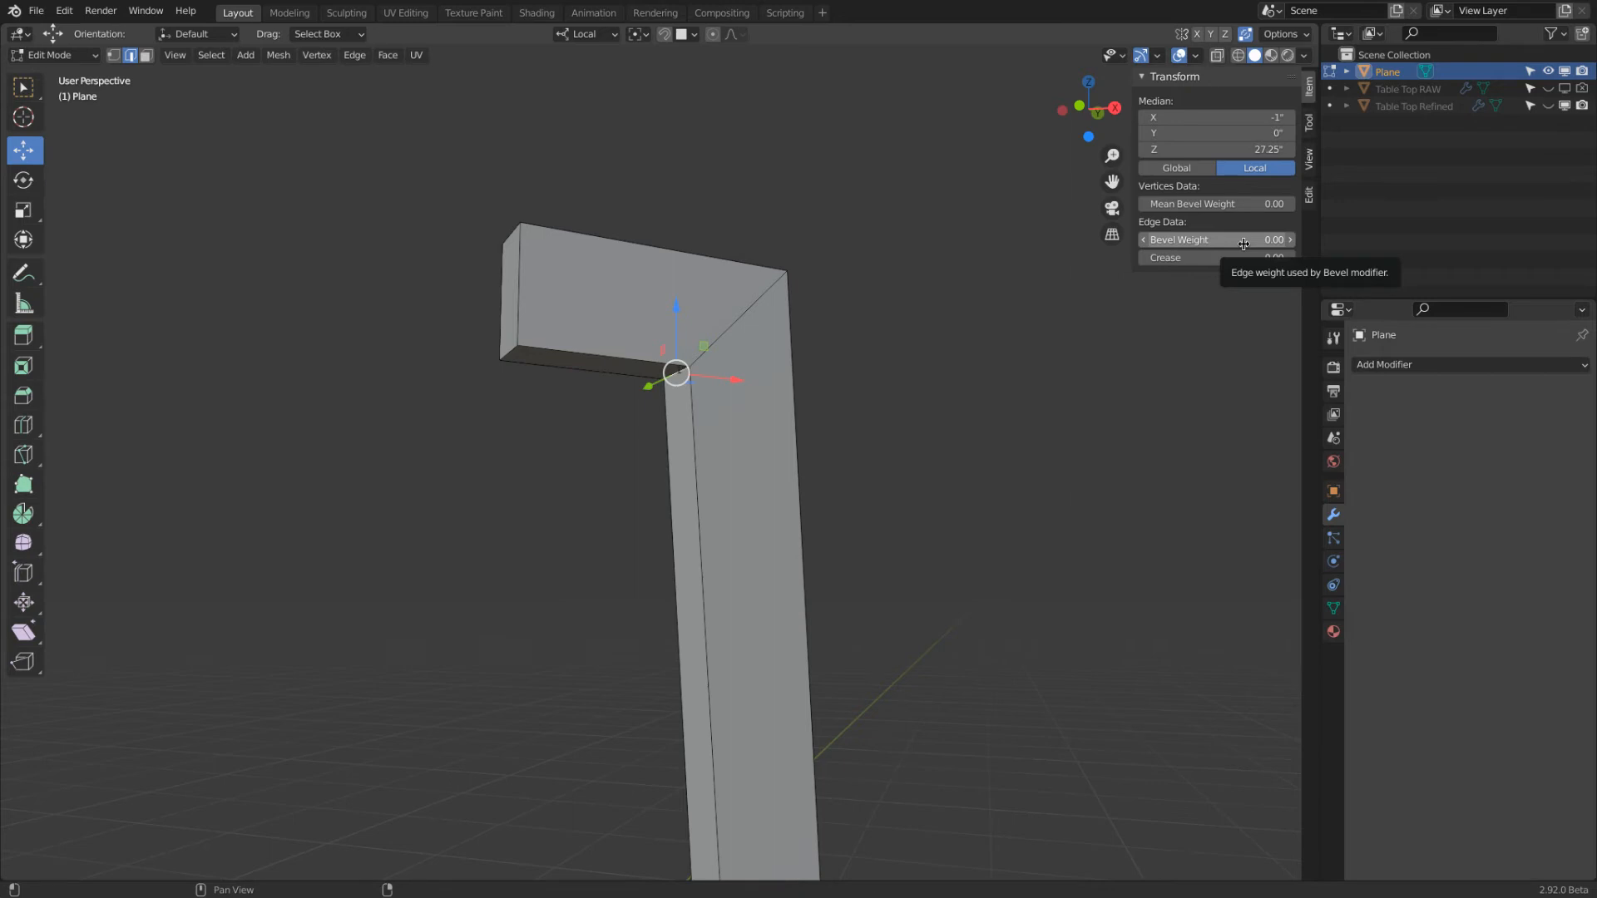
{"action": "left_click", "coordinate": [1217, 55]}
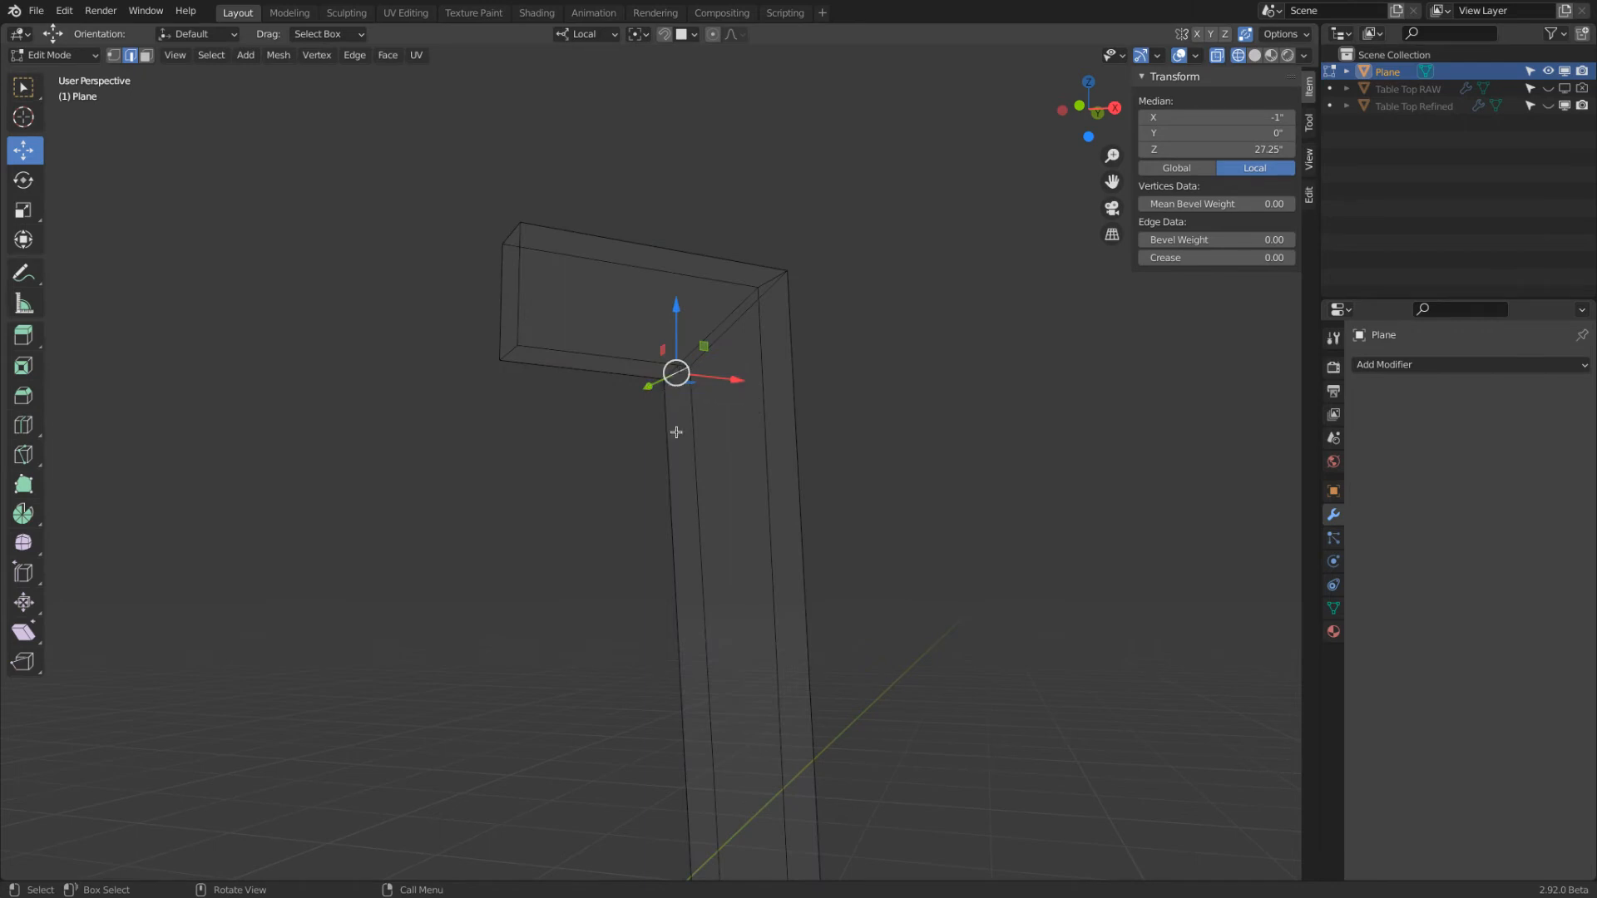
{"action": "left_click", "coordinate": [1333, 612]}
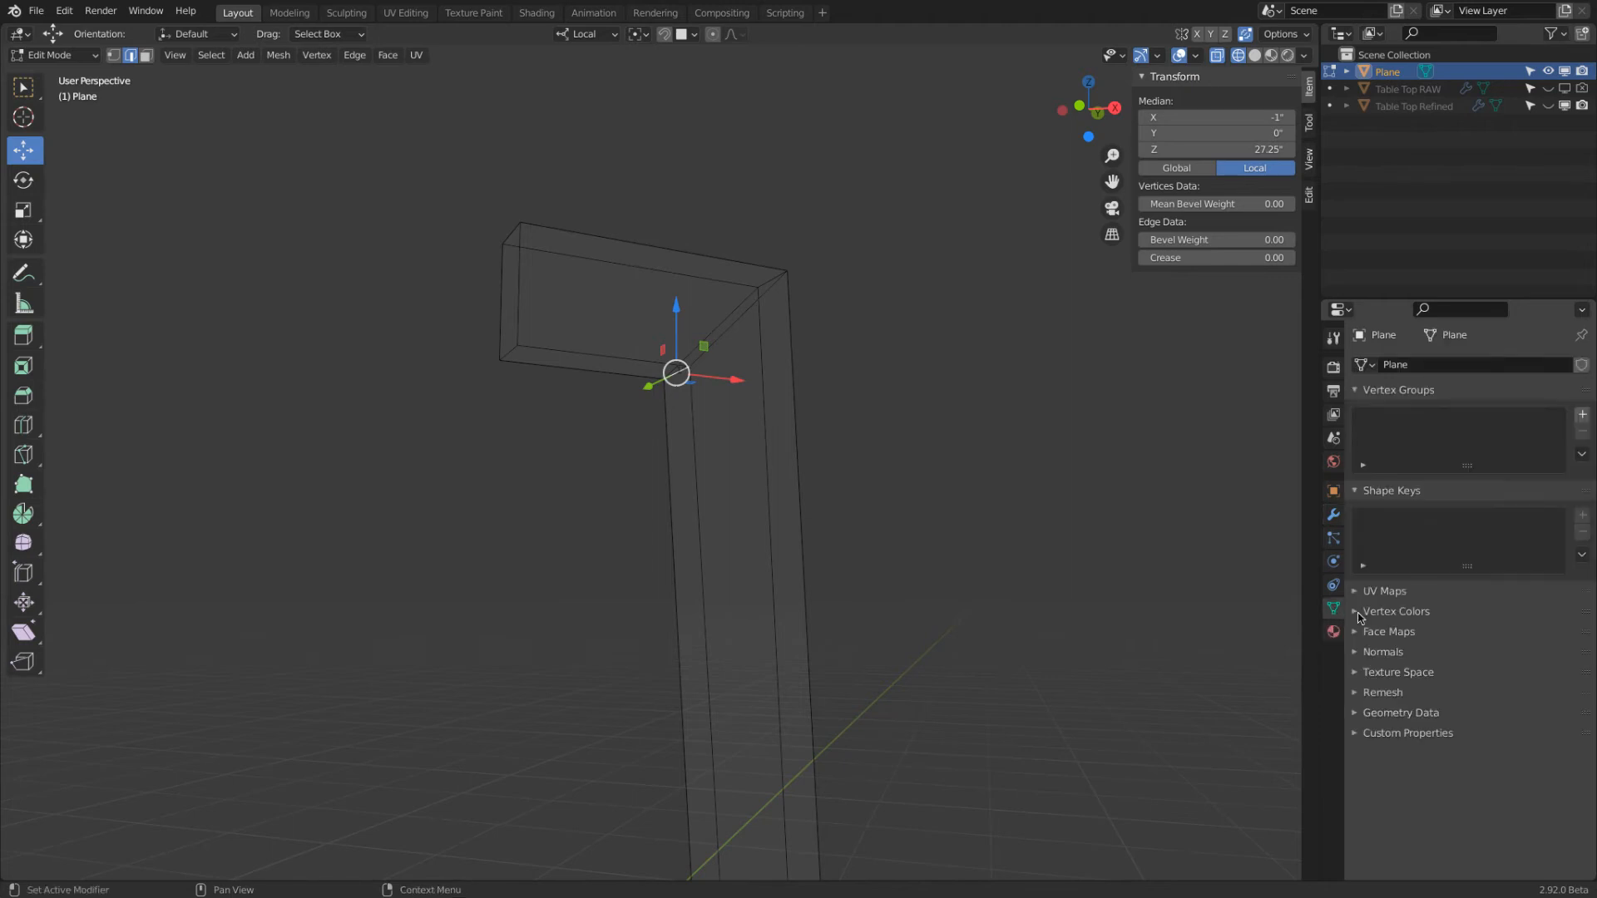
{"action": "left_click", "coordinate": [116, 56]}
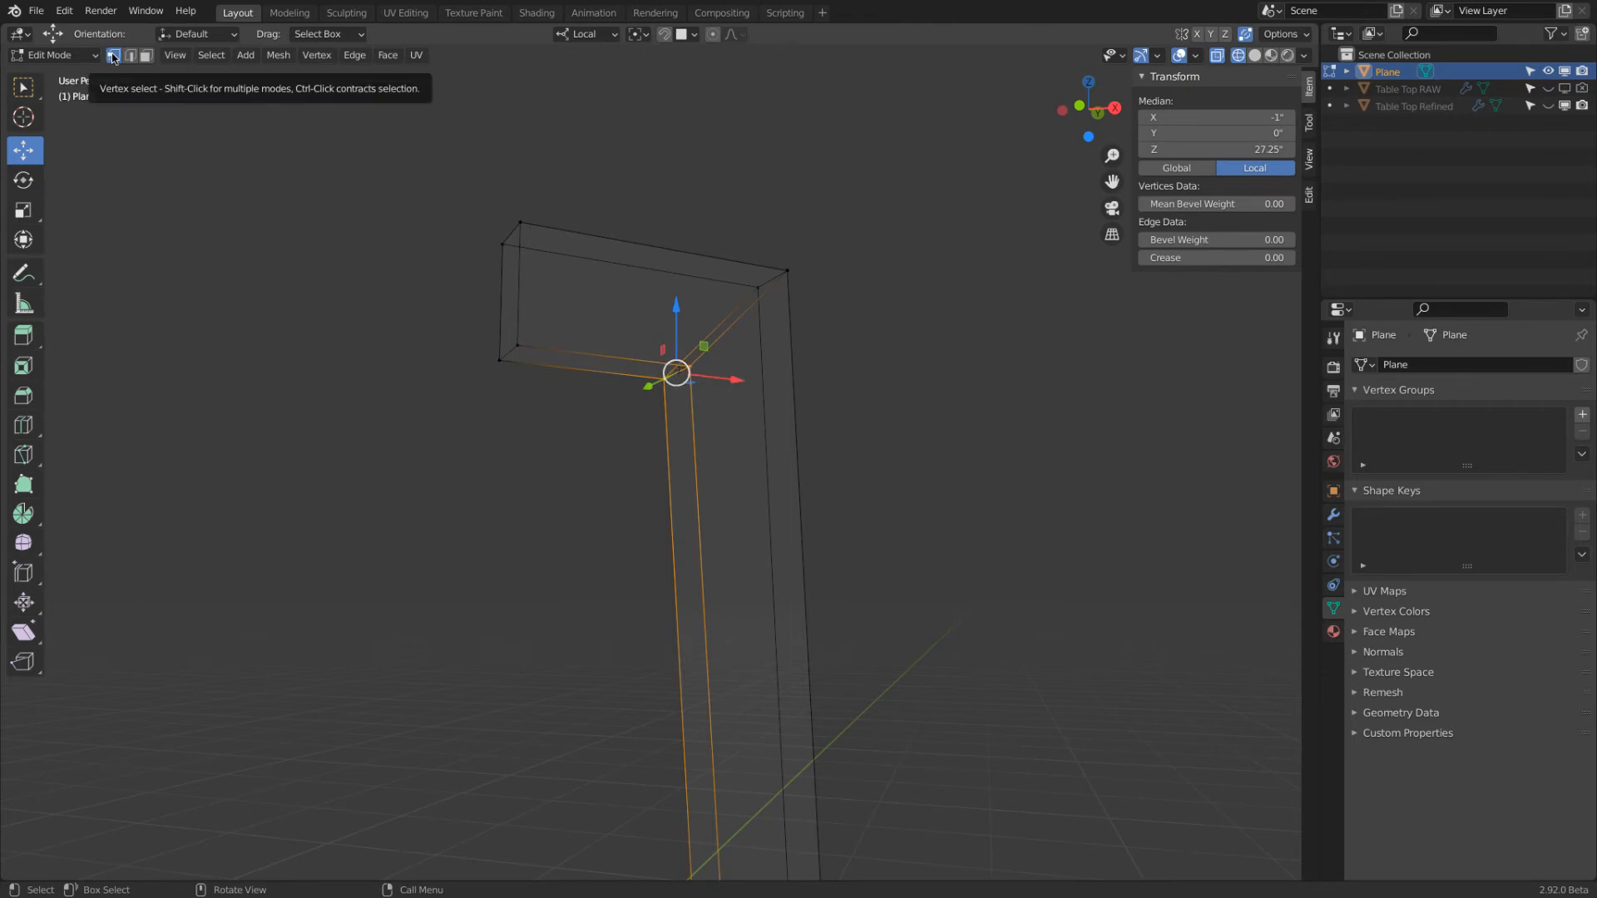
Create a vertex group on the leg mesh and name it Inner Bevel
{"action": "left_click", "coordinate": [1582, 414]}
{"action": "double_click", "coordinate": [1391, 419]}
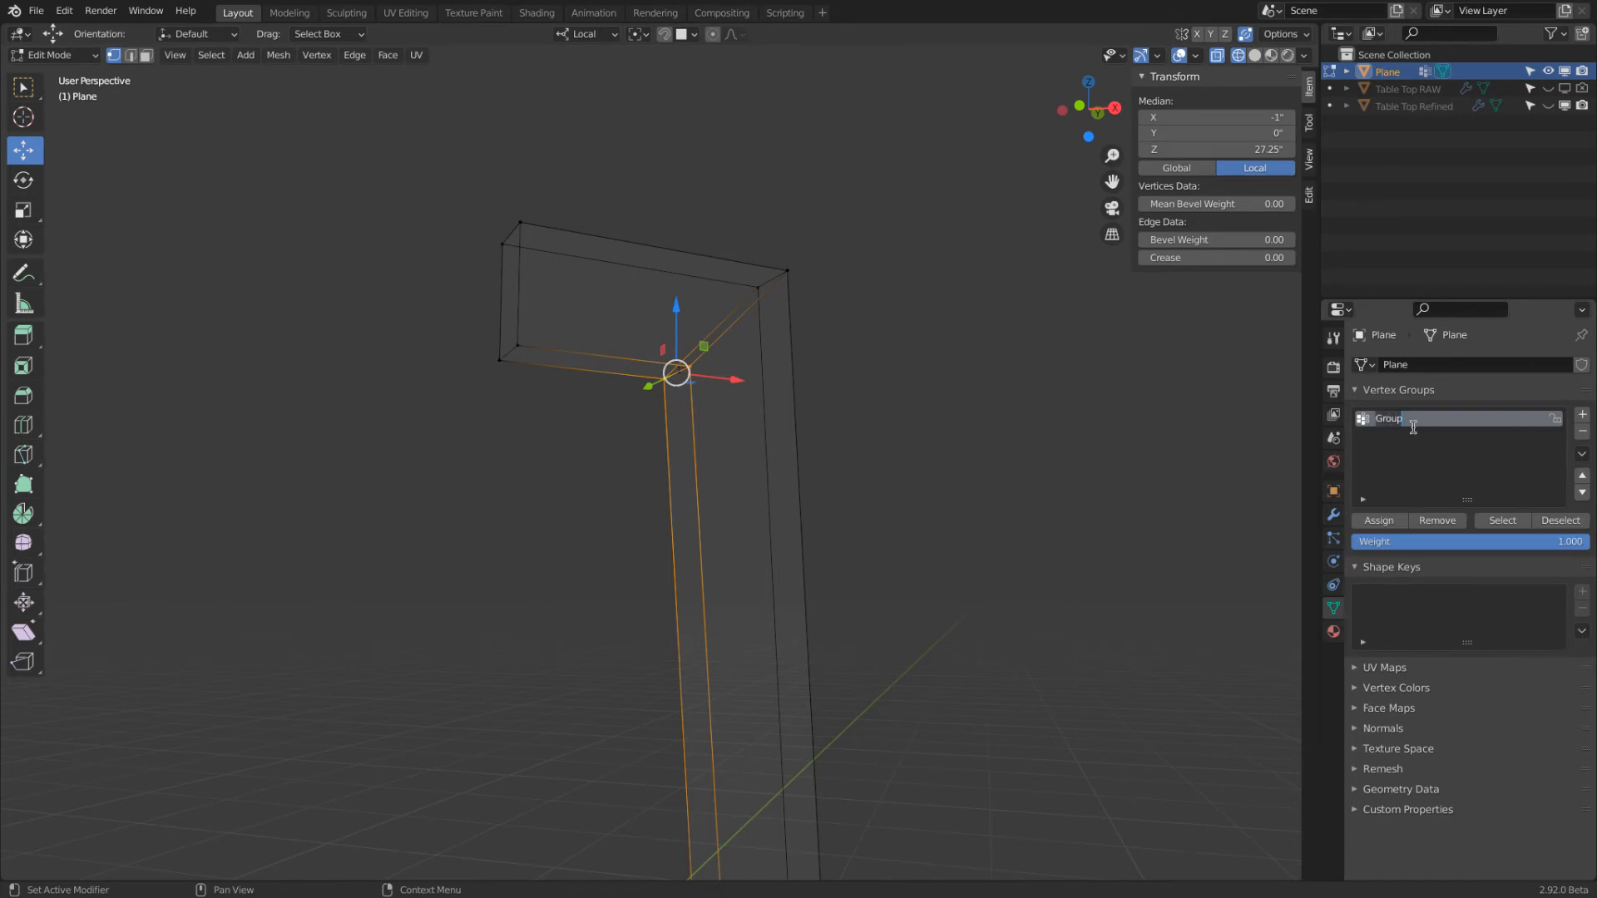
{"action": "type", "text": "In"}
{"action": "type", "text": "Bevel"}
{"action": "key", "text": "Return"}
Deselect all geometry and select the Inner Bevel group's vertices to check its contents
{"action": "key", "text": "a"}
{"action": "key", "text": "alt+a"}
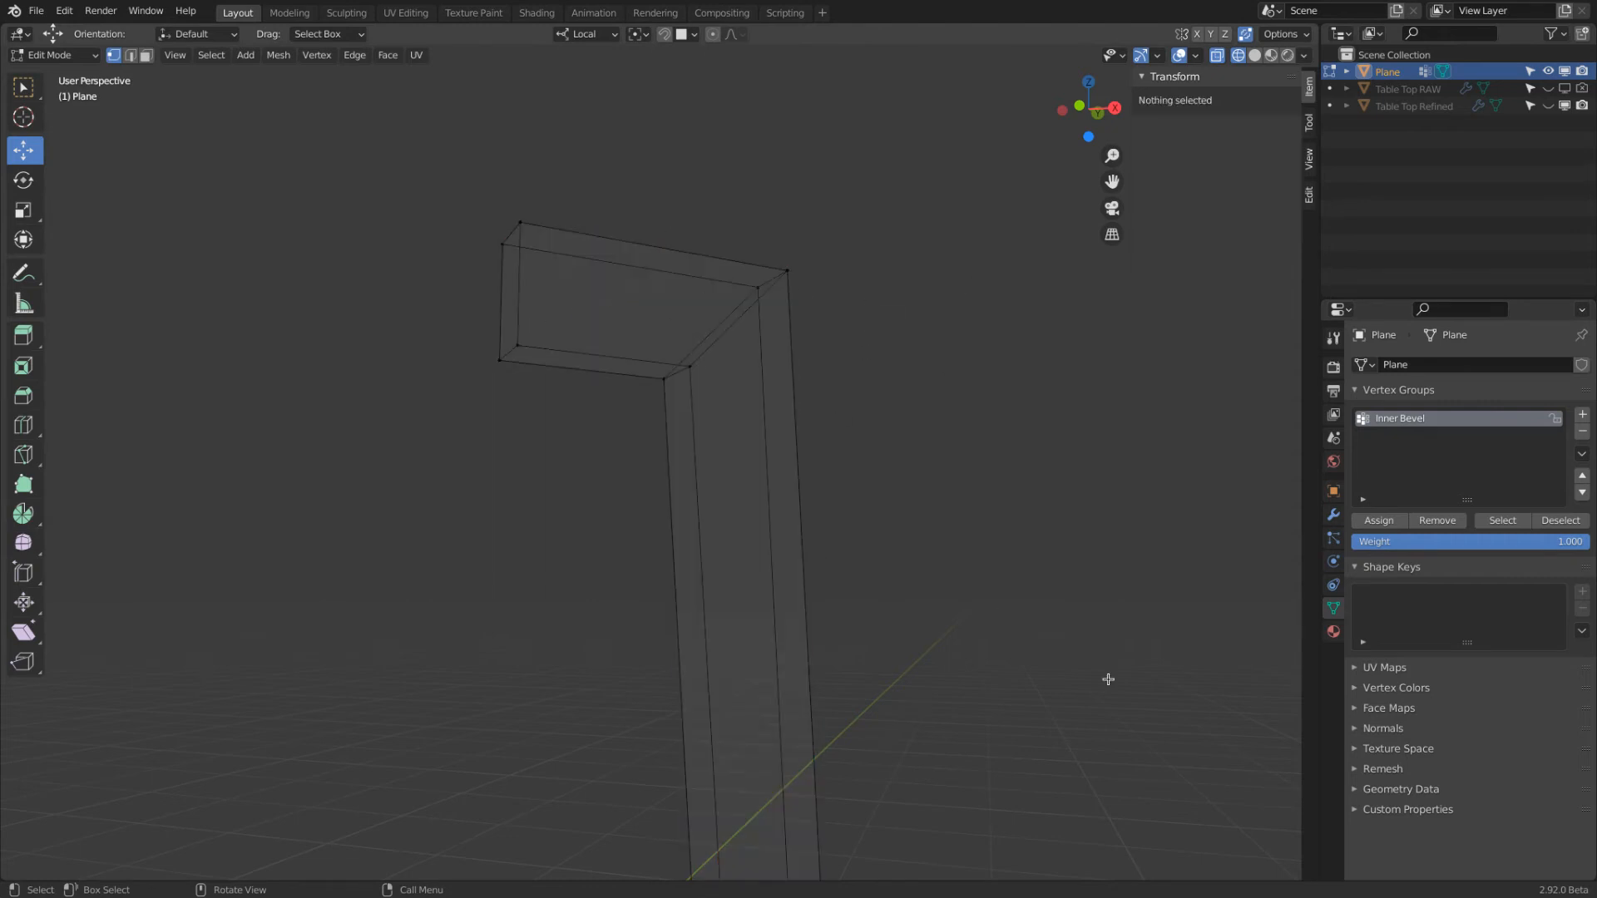
{"action": "left_click", "coordinate": [1503, 520]}
Assign one lower vertex at the free end of the leg's top arm to Inner Bevel and deselect everything
{"action": "scroll", "coordinate": [662, 381], "scroll_direction": "down", "scroll_amount": 5}
{"action": "scroll", "coordinate": [722, 378], "scroll_direction": "up", "scroll_amount": 4}
{"action": "left_click", "coordinate": [625, 359]}
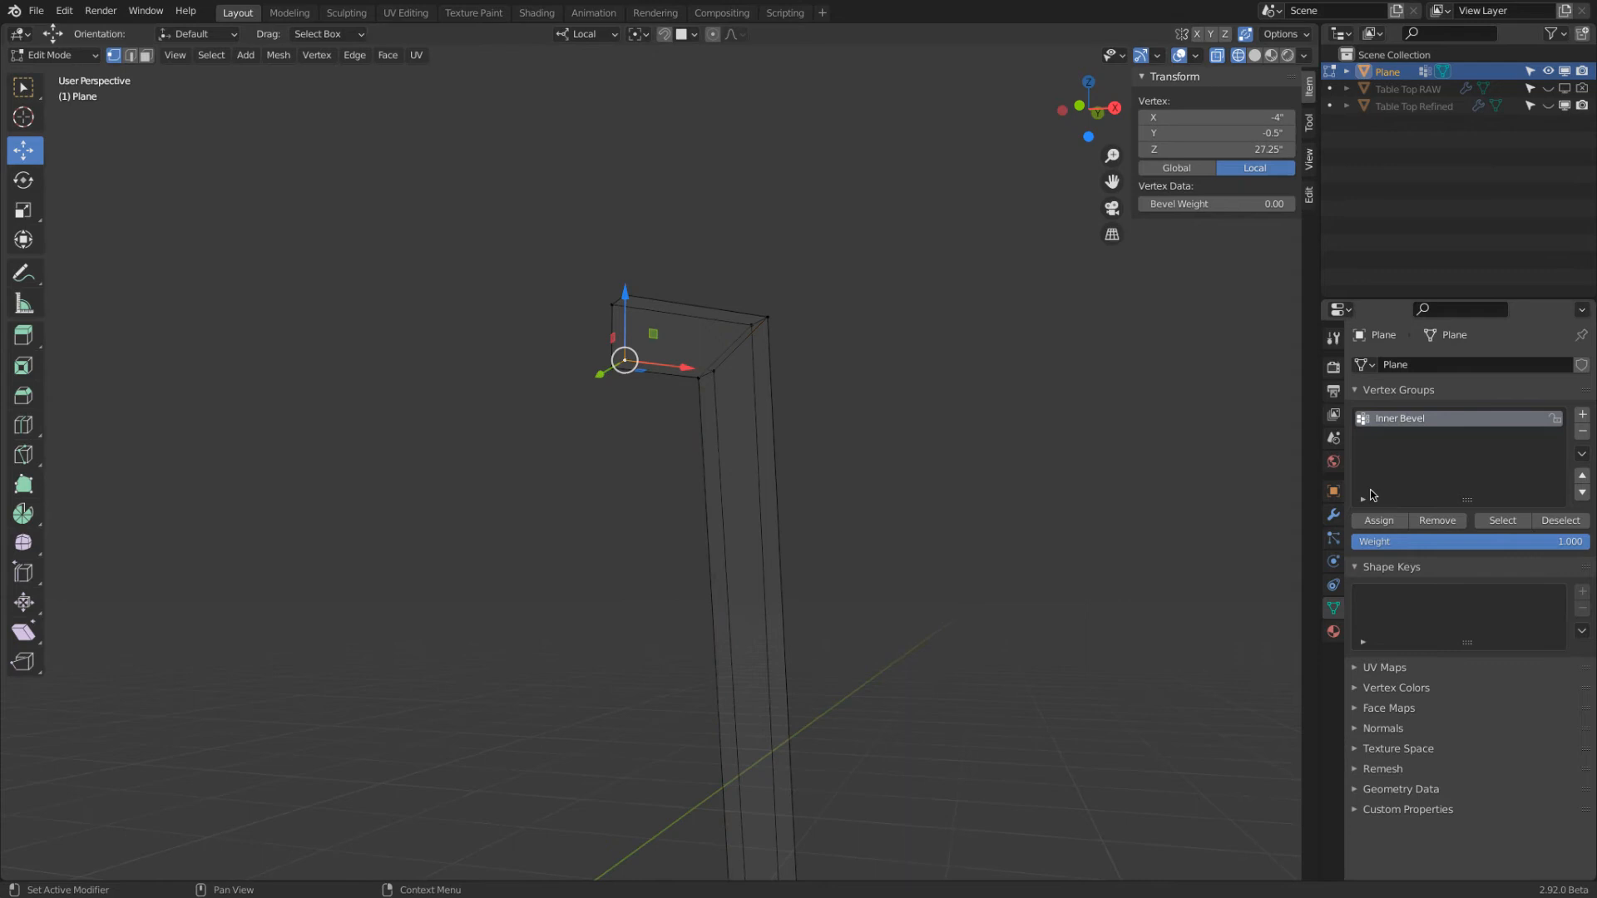
{"action": "left_click", "coordinate": [1380, 520]}
{"action": "key", "text": "a"}
{"action": "key", "text": "a"}
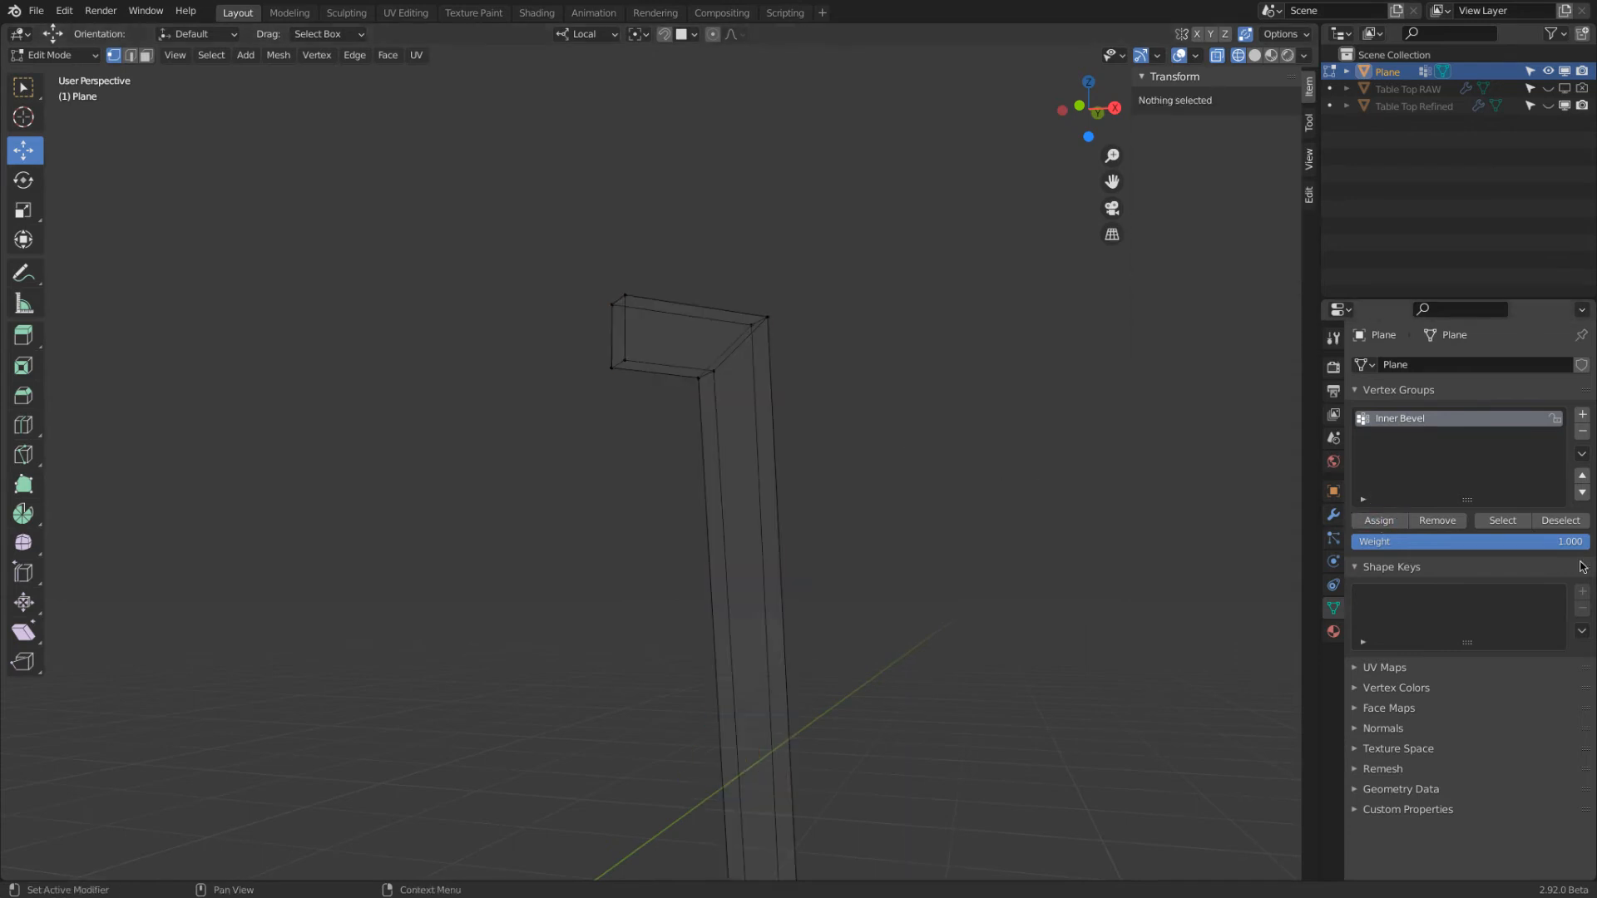
Remove the lower vertex at the free end of the leg's top arm from Inner Bevel and clear the selection
{"action": "left_click", "coordinate": [1501, 521]}
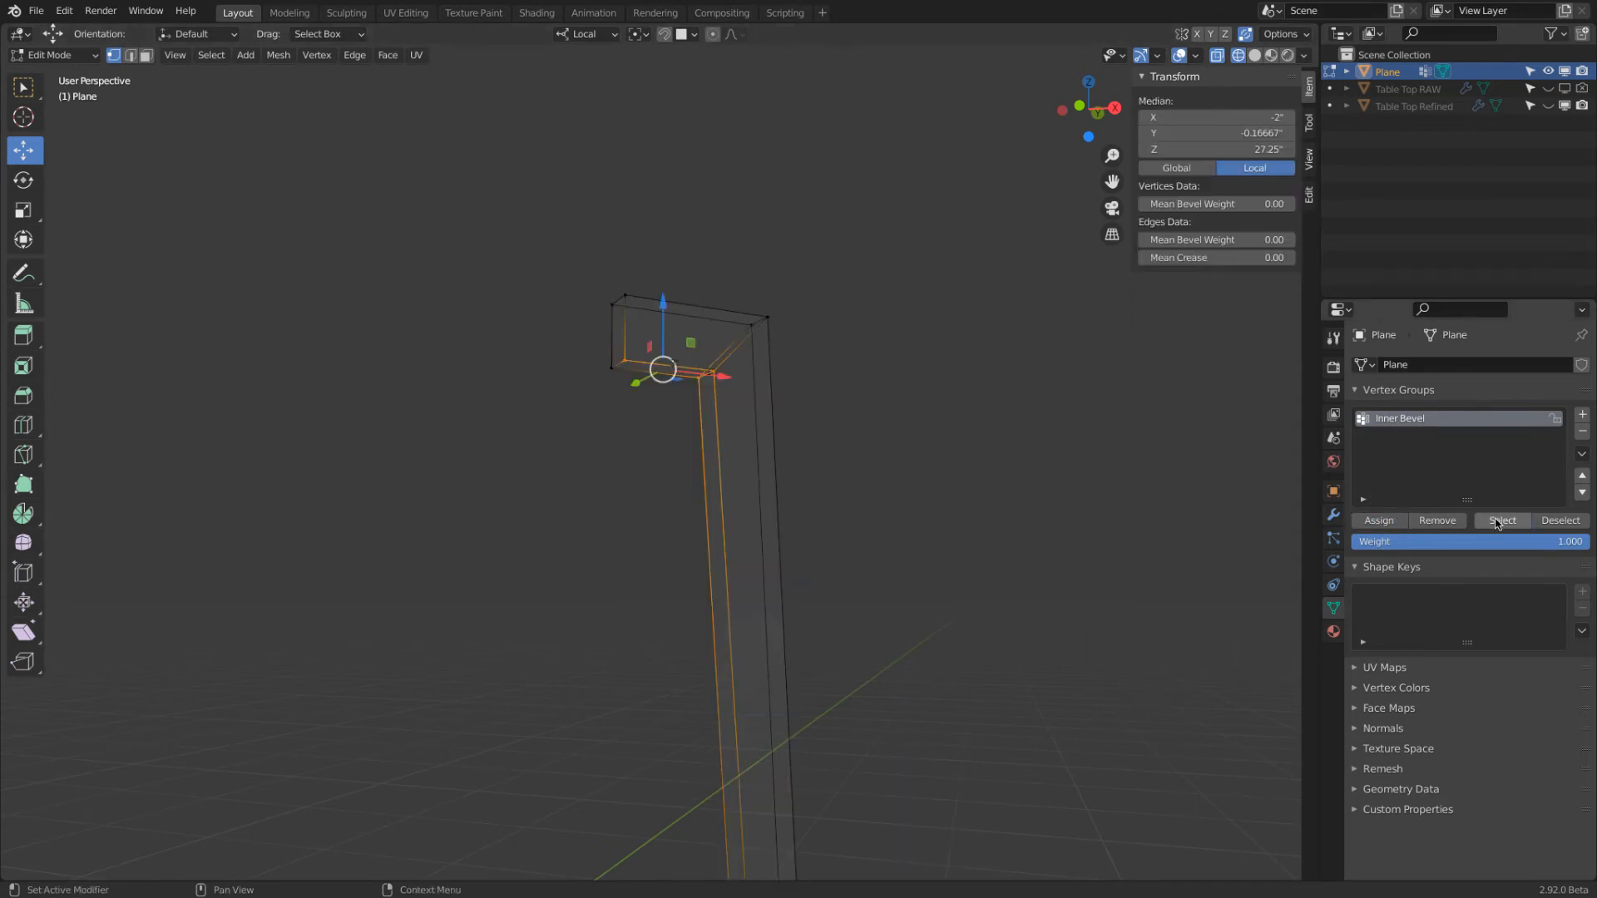
{"action": "left_click", "coordinate": [621, 360]}
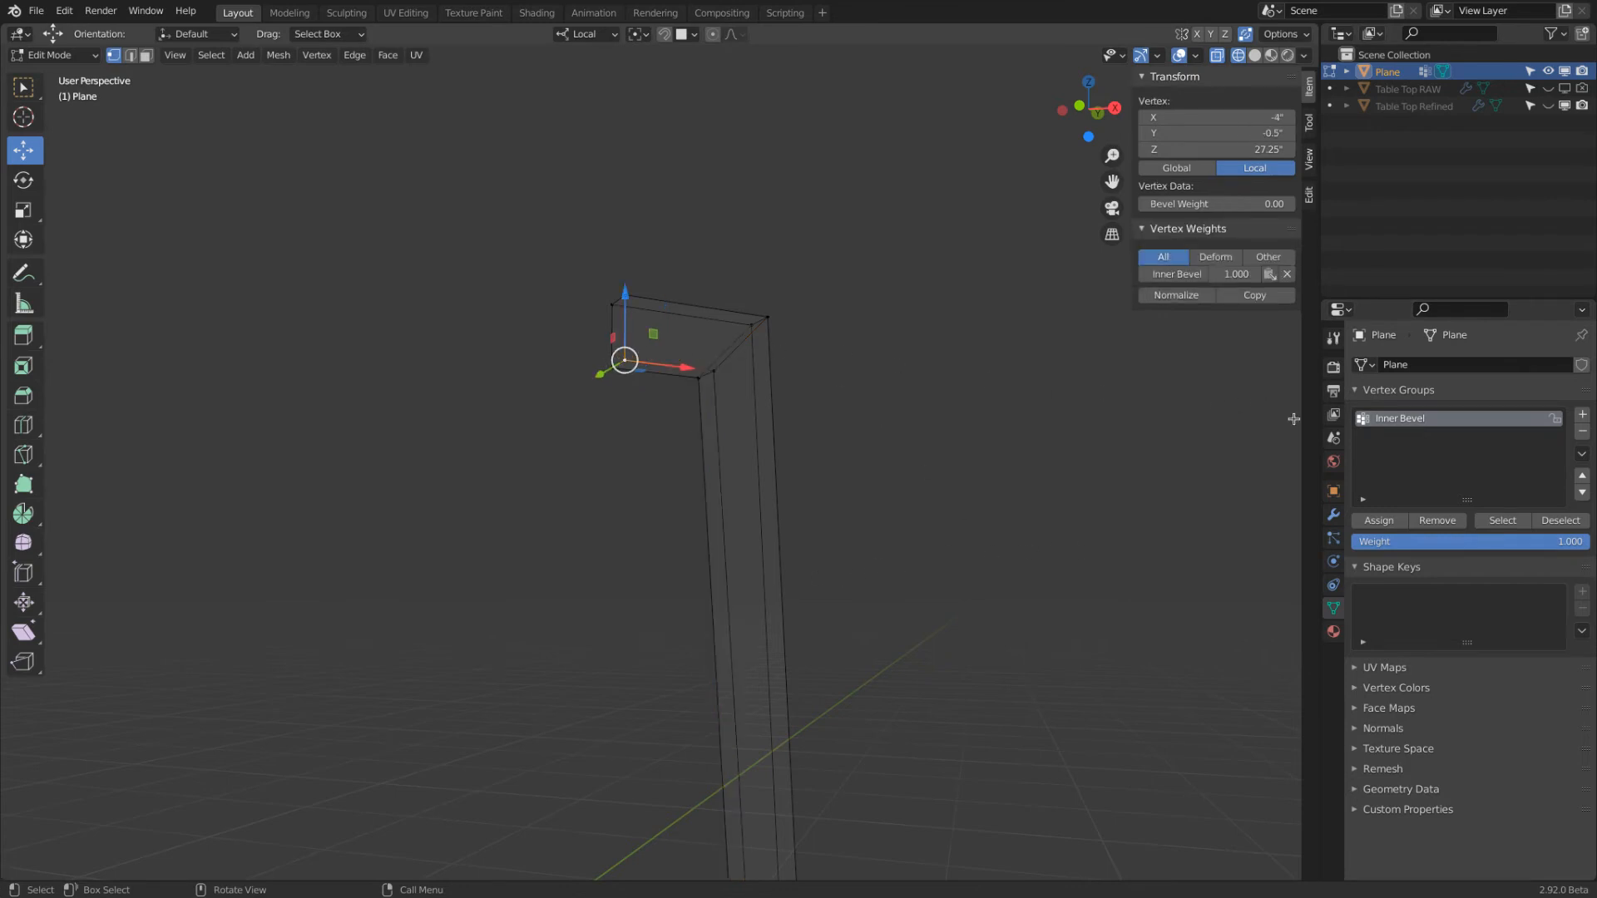
{"action": "left_click", "coordinate": [1440, 523]}
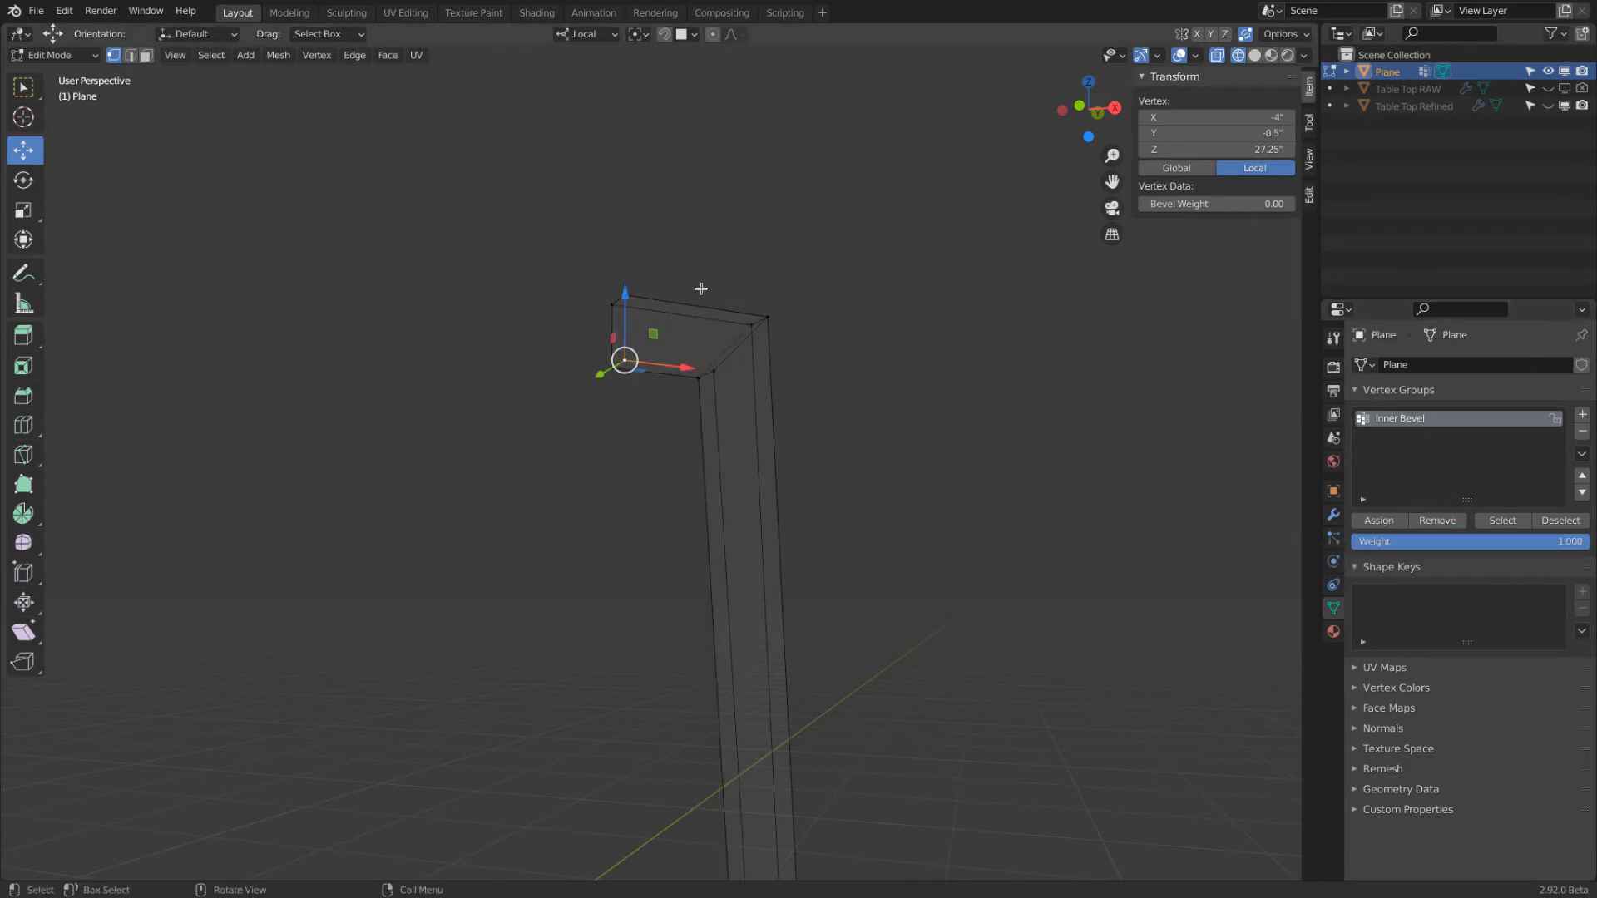
{"action": "left_click", "coordinate": [875, 367]}
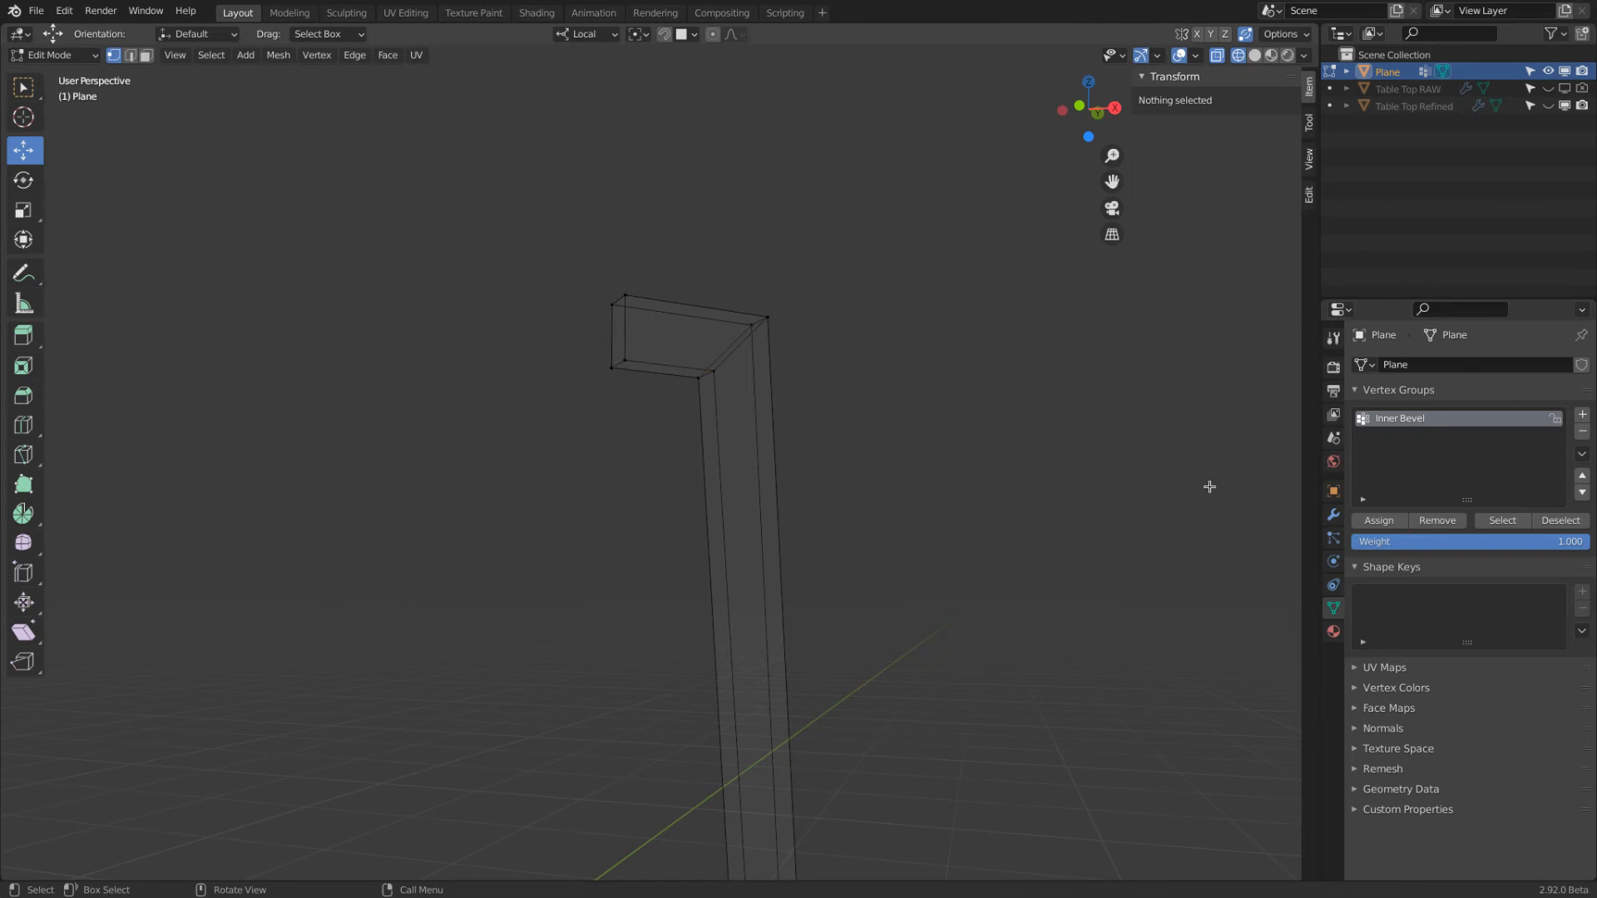
Select the Inner Bevel vertices to recheck the group, deselect them and return the viewport to solid shading
{"action": "left_click", "coordinate": [1501, 521]}
{"action": "left_click", "coordinate": [842, 435]}
{"action": "key", "text": "alt+z"}
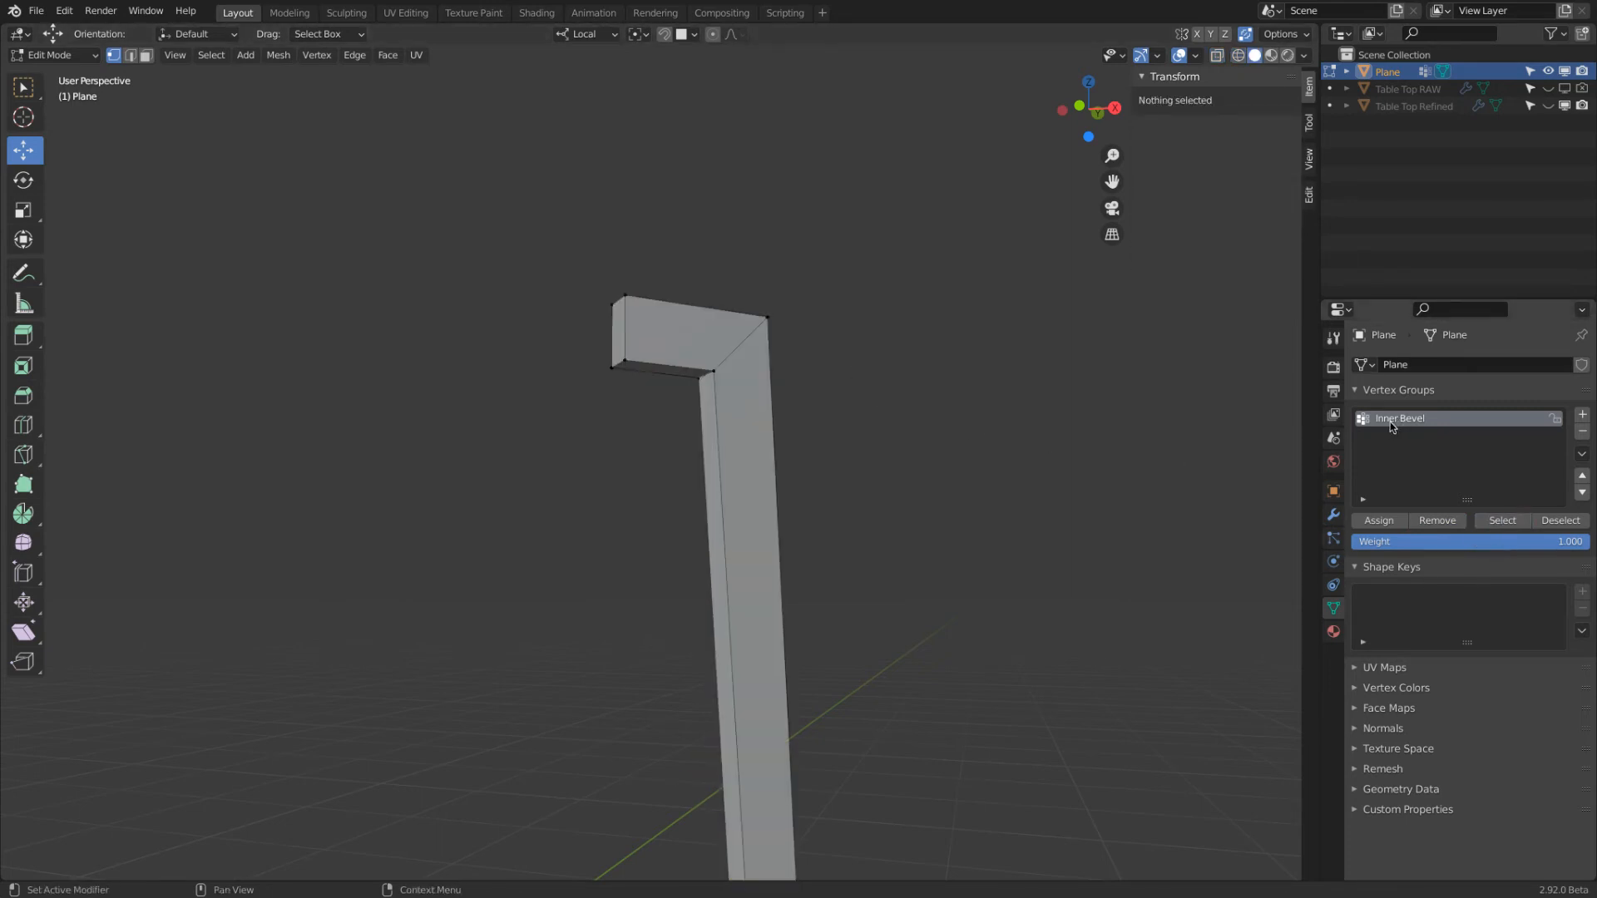
Add a Bevel modifier to the leg with an amount of 2 inches
{"action": "left_click", "coordinate": [1334, 517]}
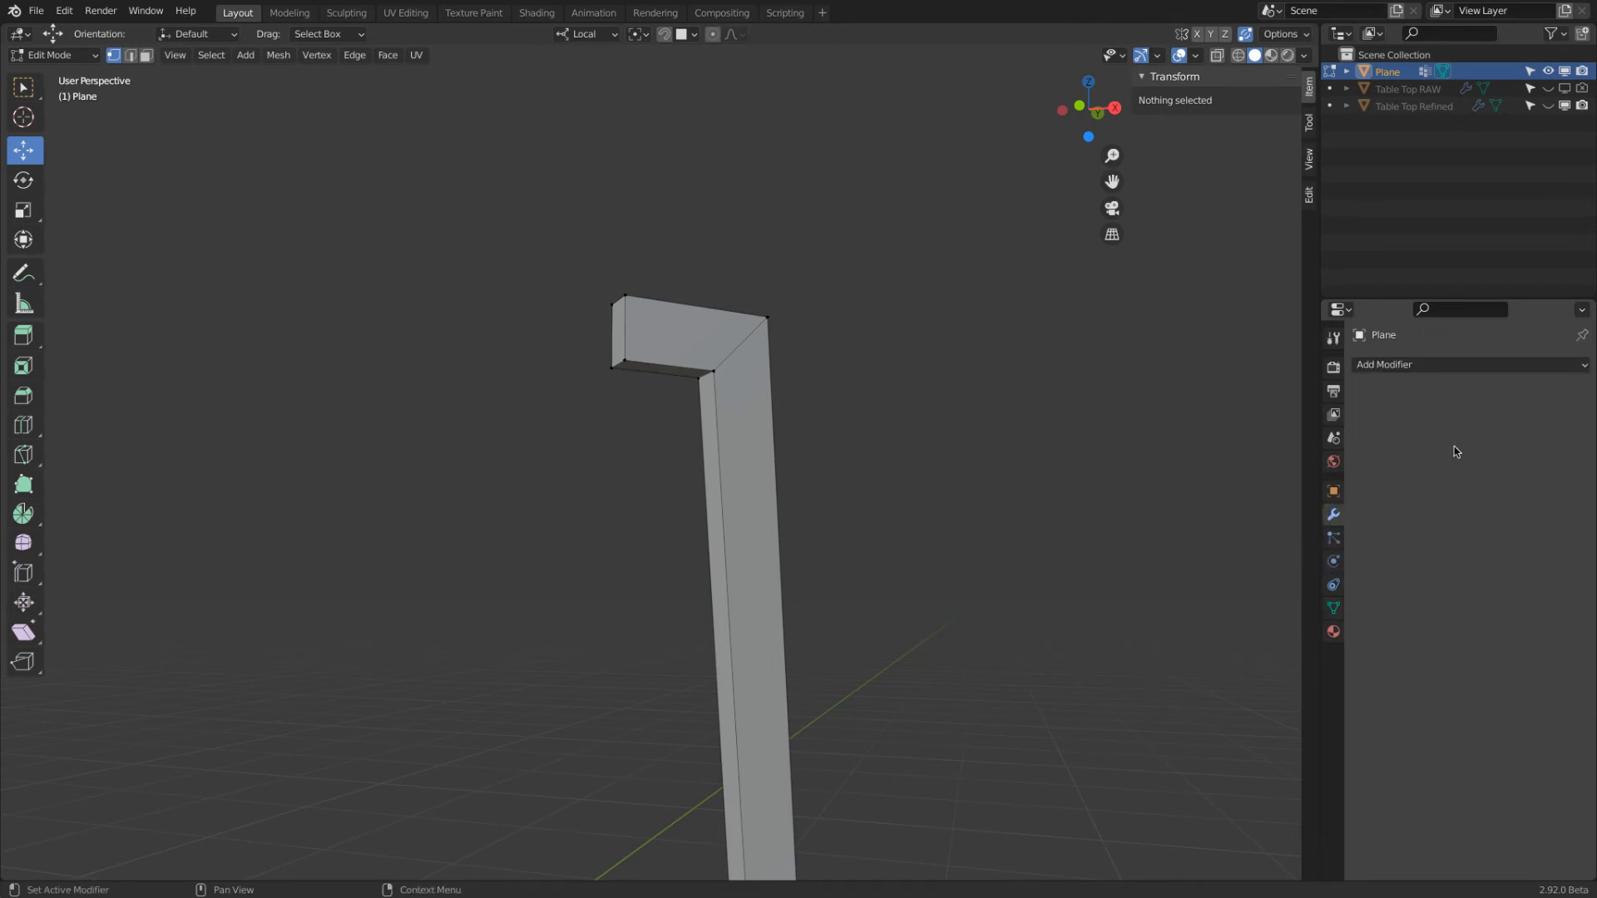
{"action": "left_click", "coordinate": [1460, 366]}
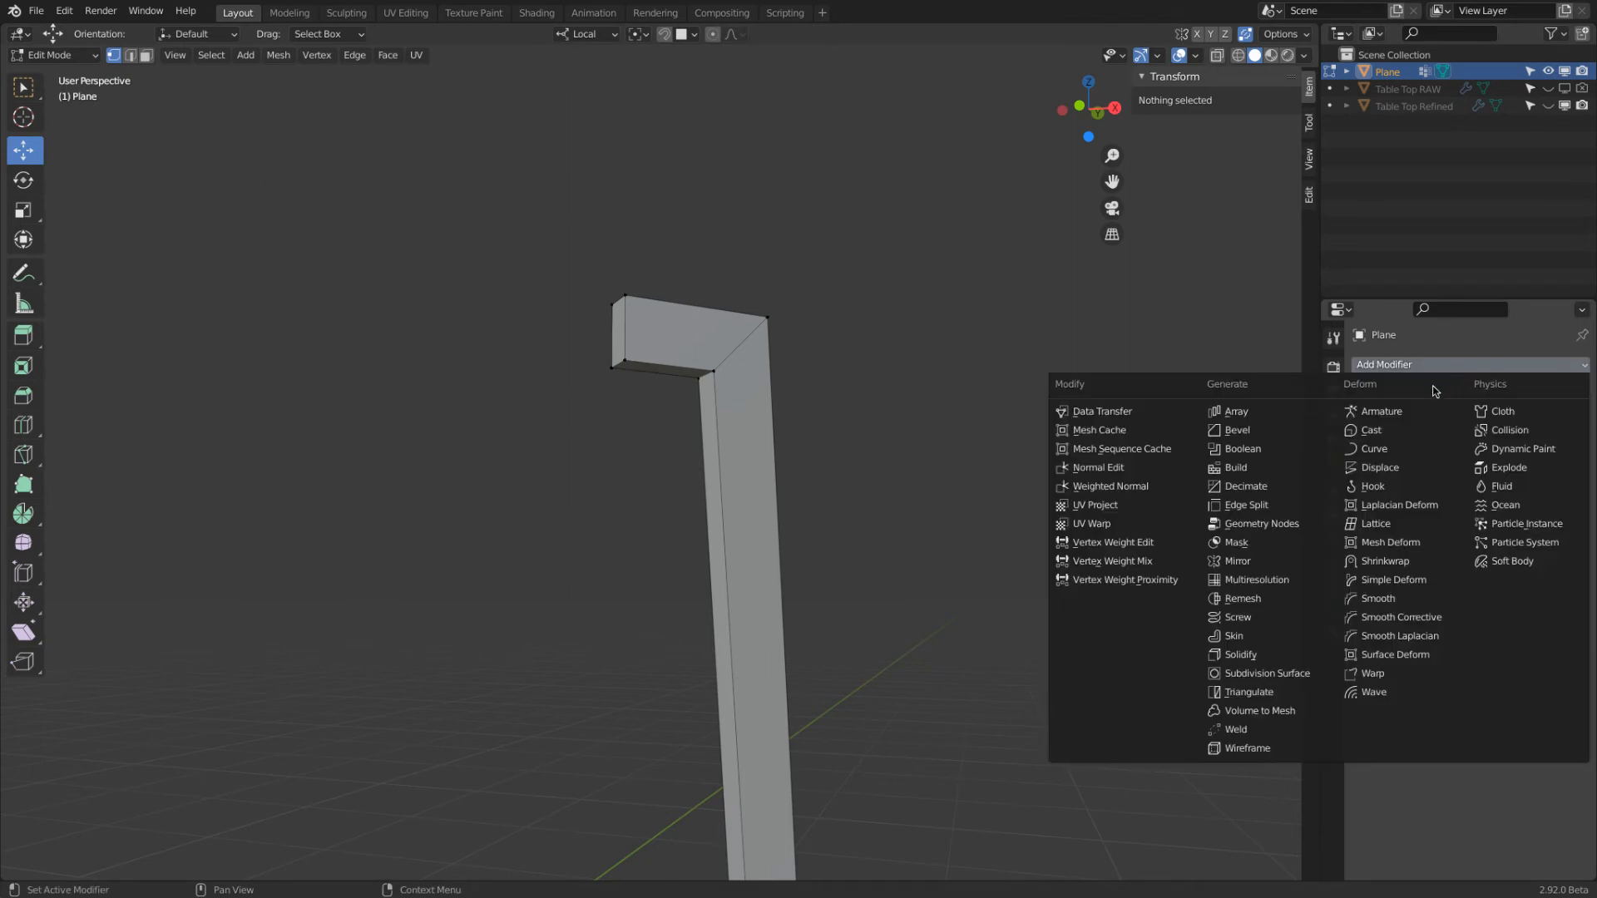
{"action": "left_click", "coordinate": [1250, 434]}
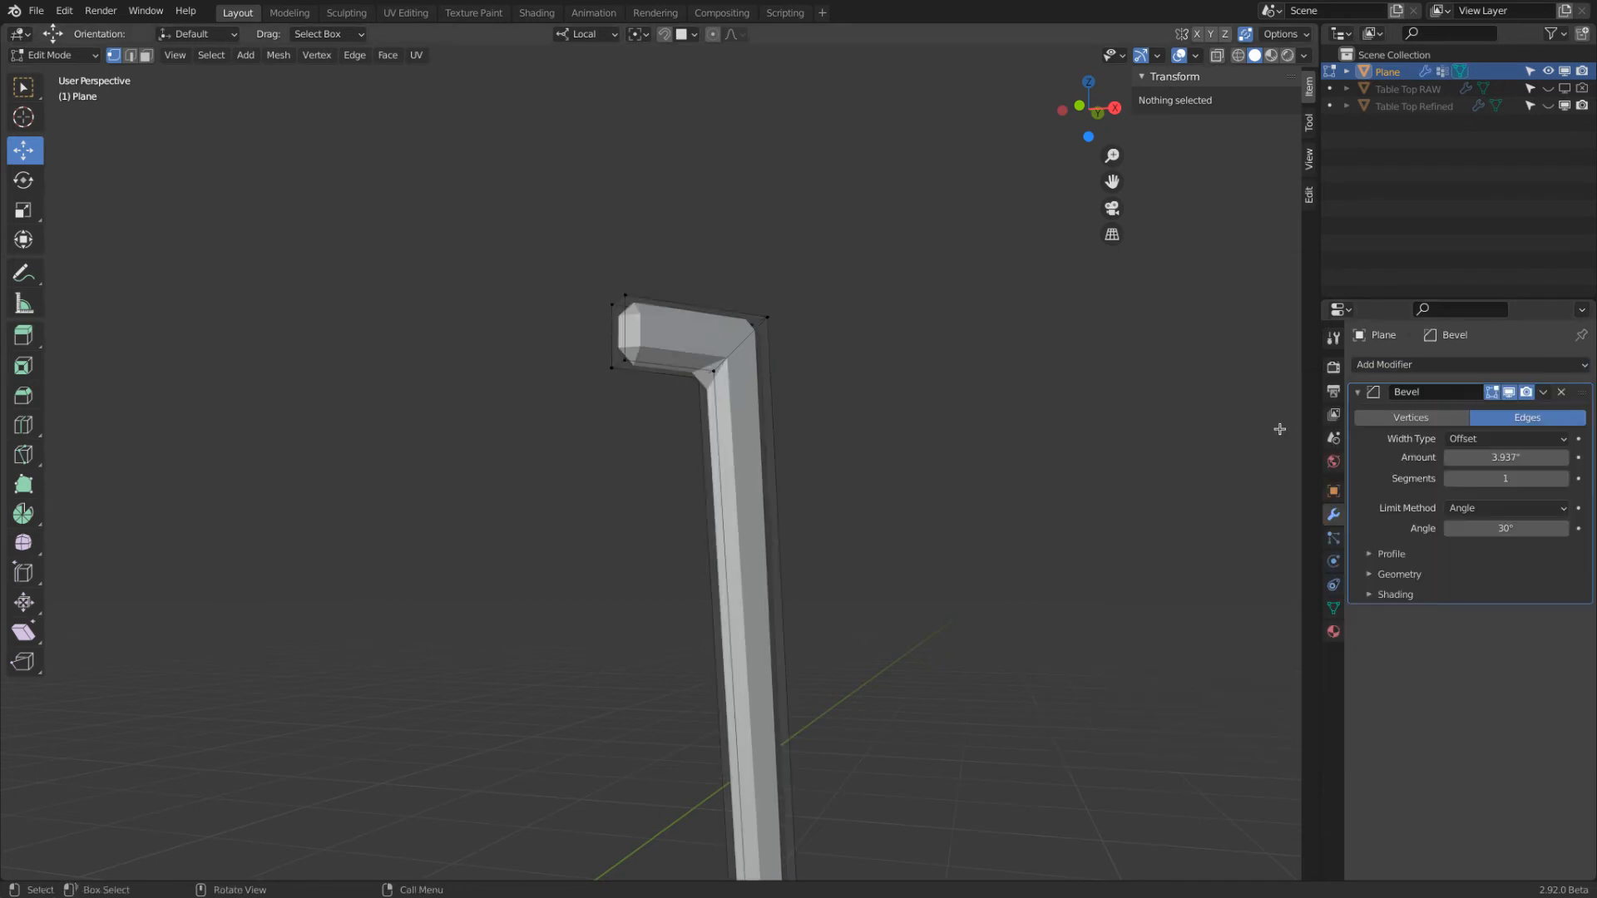
{"action": "left_click", "coordinate": [1507, 456]}
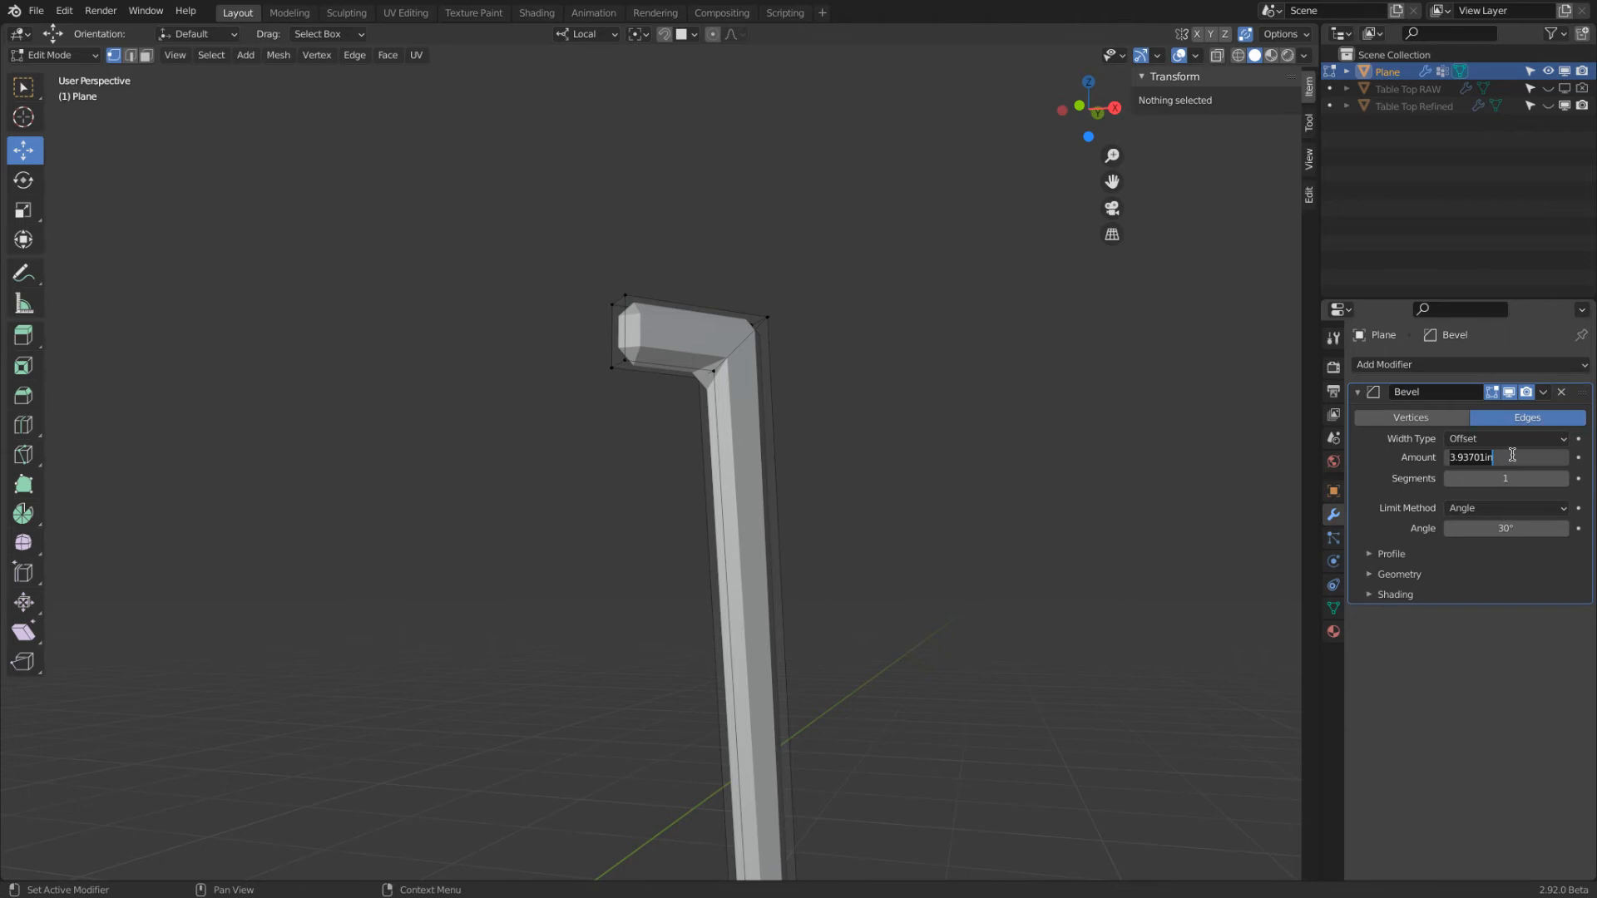
{"action": "type", "text": "2"}
{"action": "key", "text": "Return"}
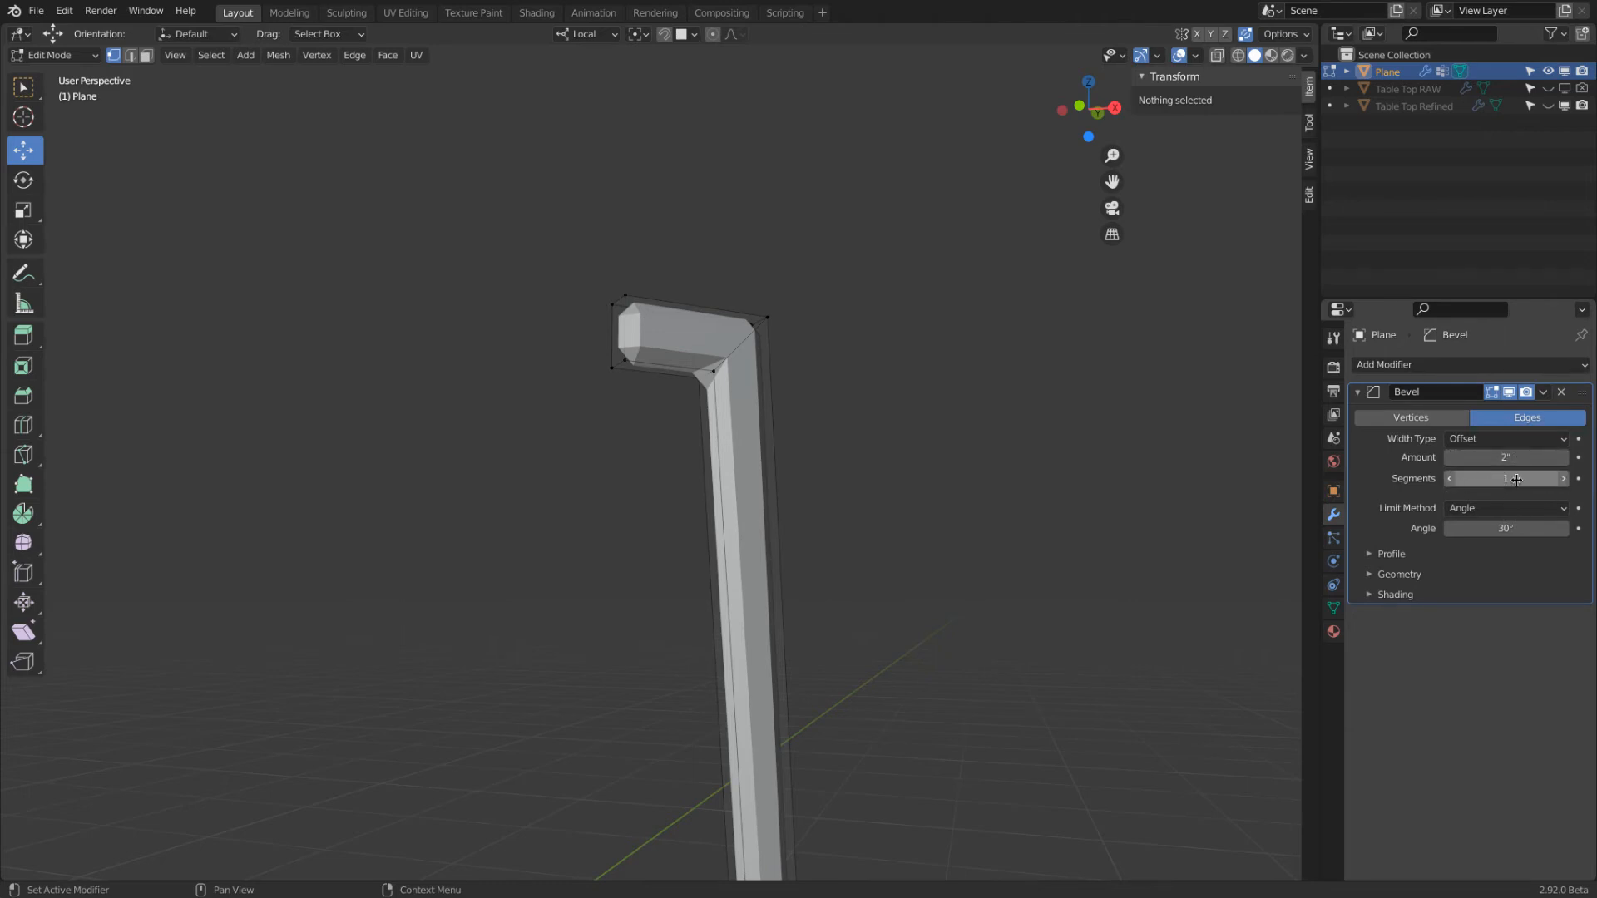
Limit the Bevel modifier by vertex group, using Inner Bevel
{"action": "left_click", "coordinate": [1508, 511]}
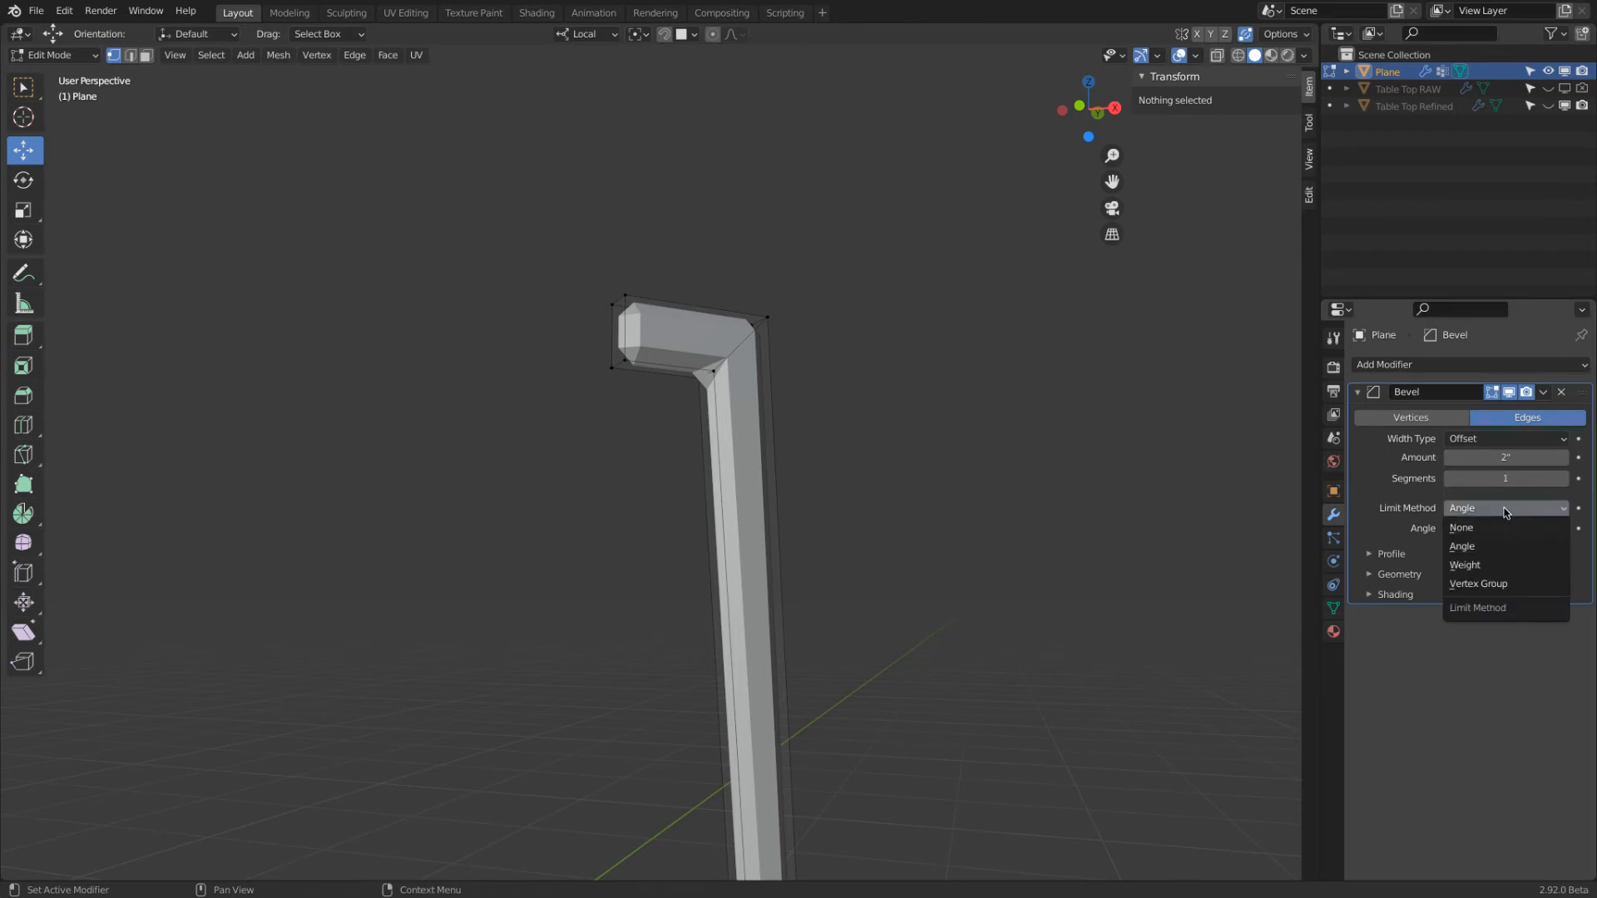
{"action": "left_click", "coordinate": [1543, 585]}
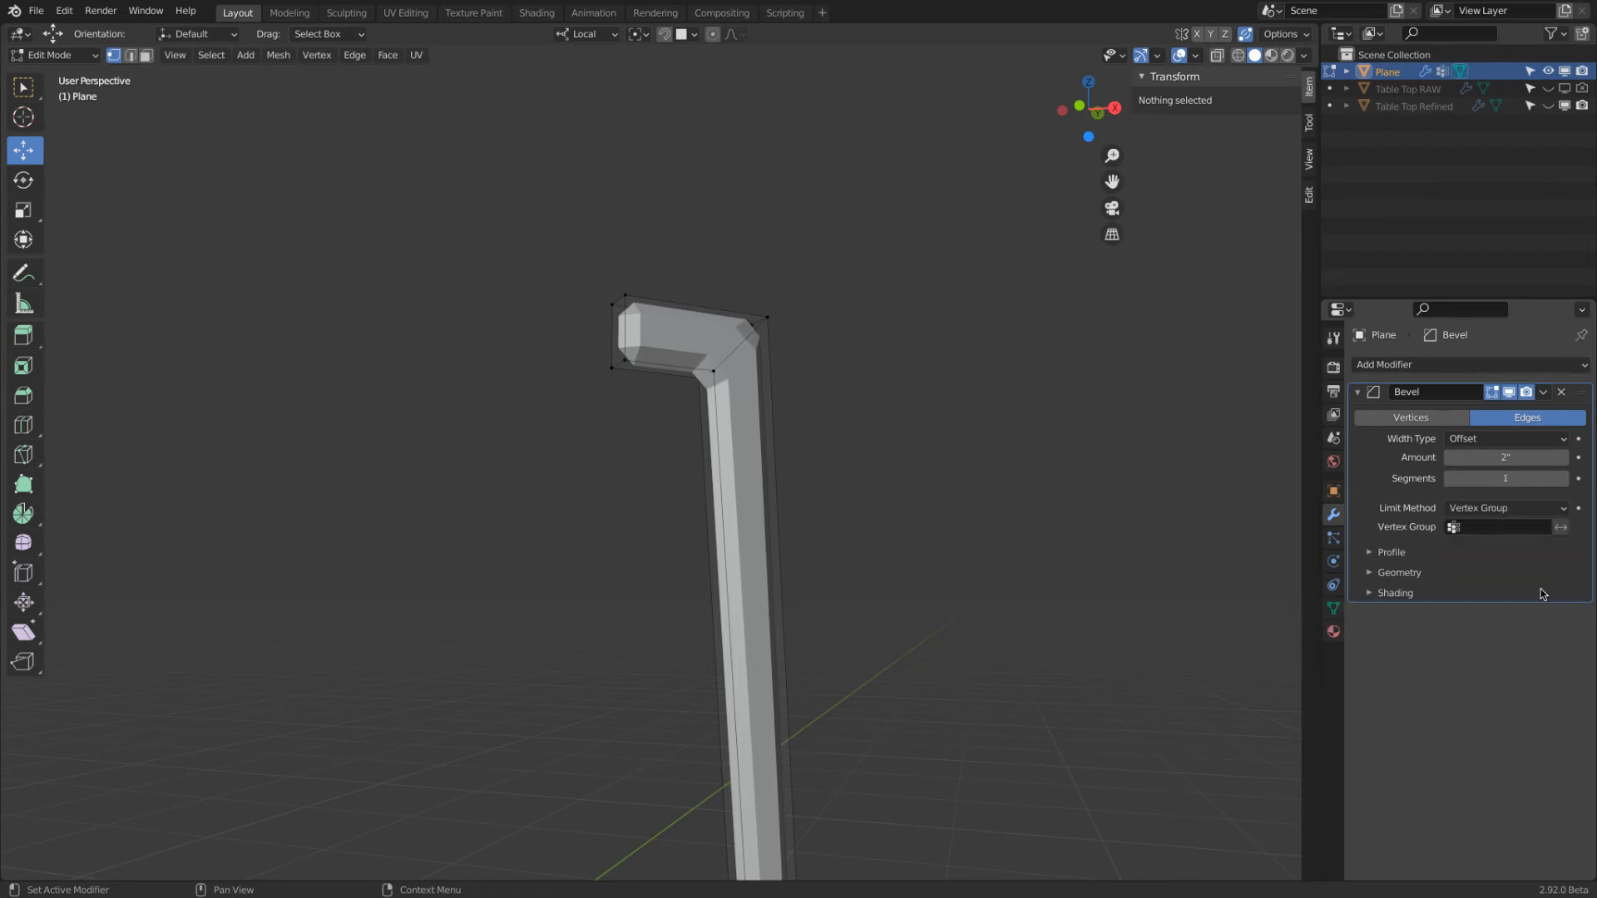
{"action": "left_click", "coordinate": [1475, 531]}
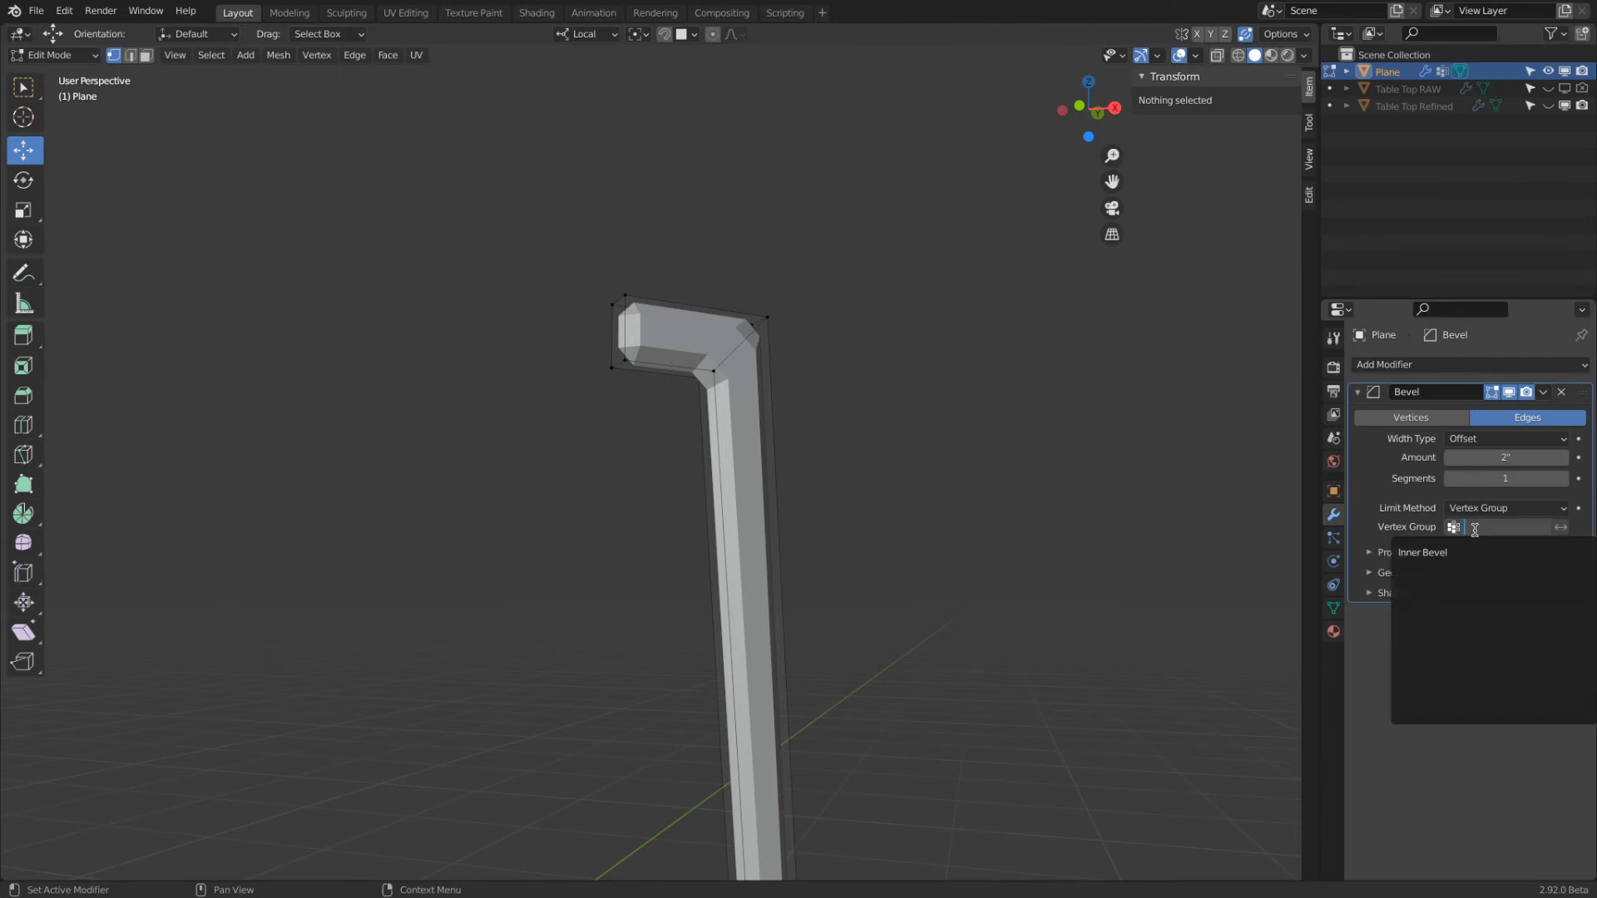
{"action": "left_click", "coordinate": [1425, 552]}
{"action": "middle_click_drag", "start_coordinate": [994, 416], "coordinate": [849, 404]}
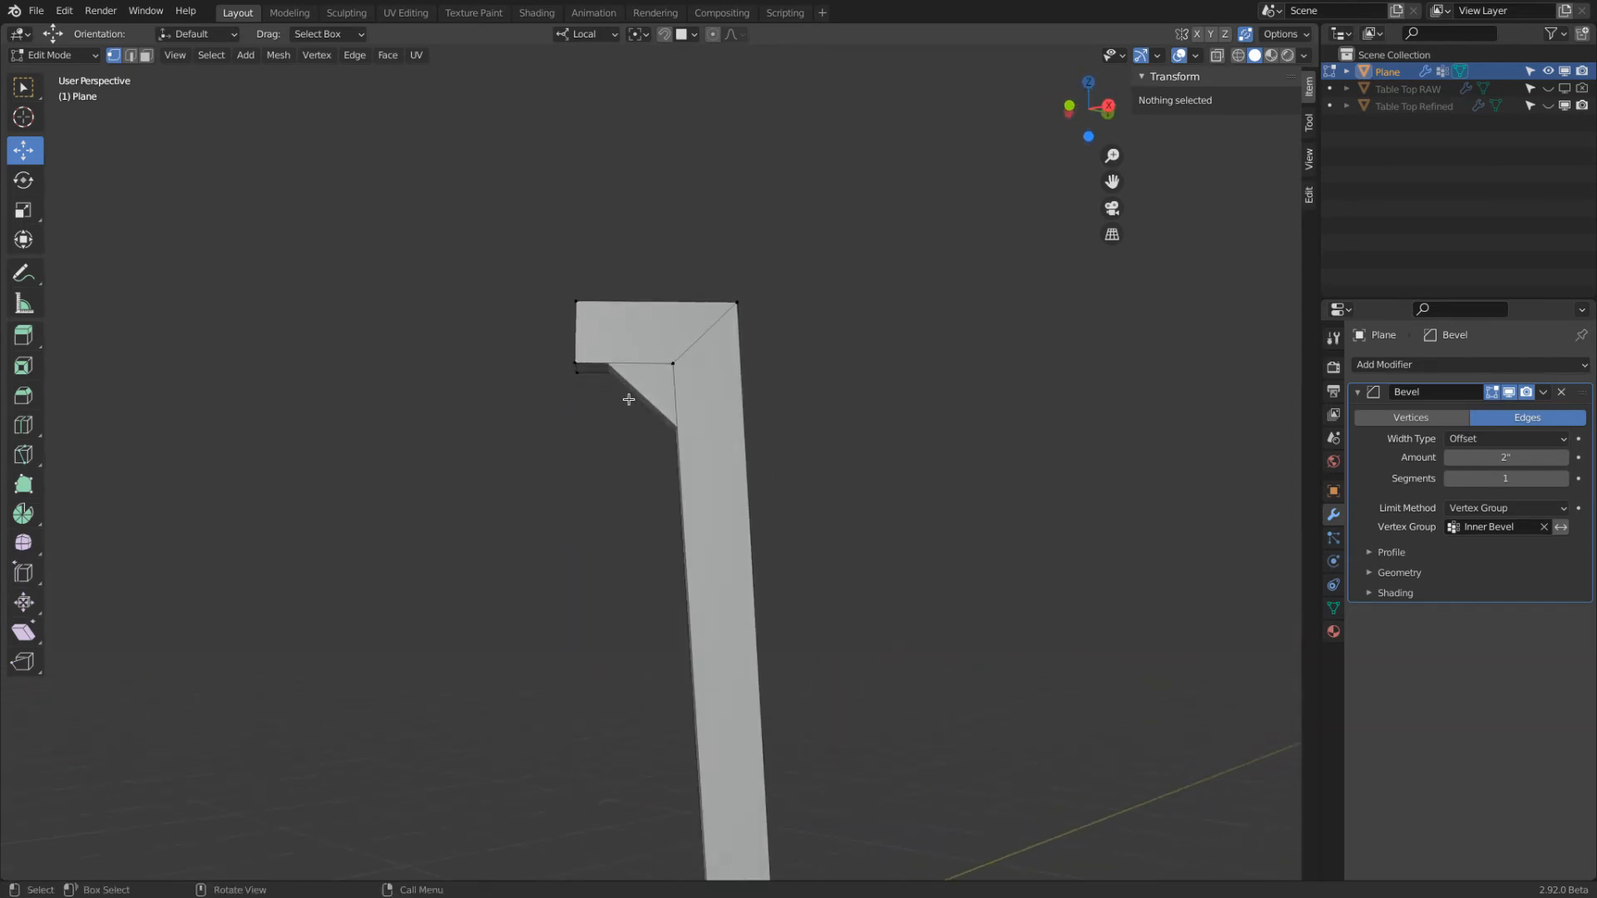
Try a 1-inch bevel amount for the inner corner, and settle on 1.5 inches
{"action": "left_click", "coordinate": [1498, 456]}
{"action": "type", "text": "2in"}
{"action": "key", "text": "Return"}
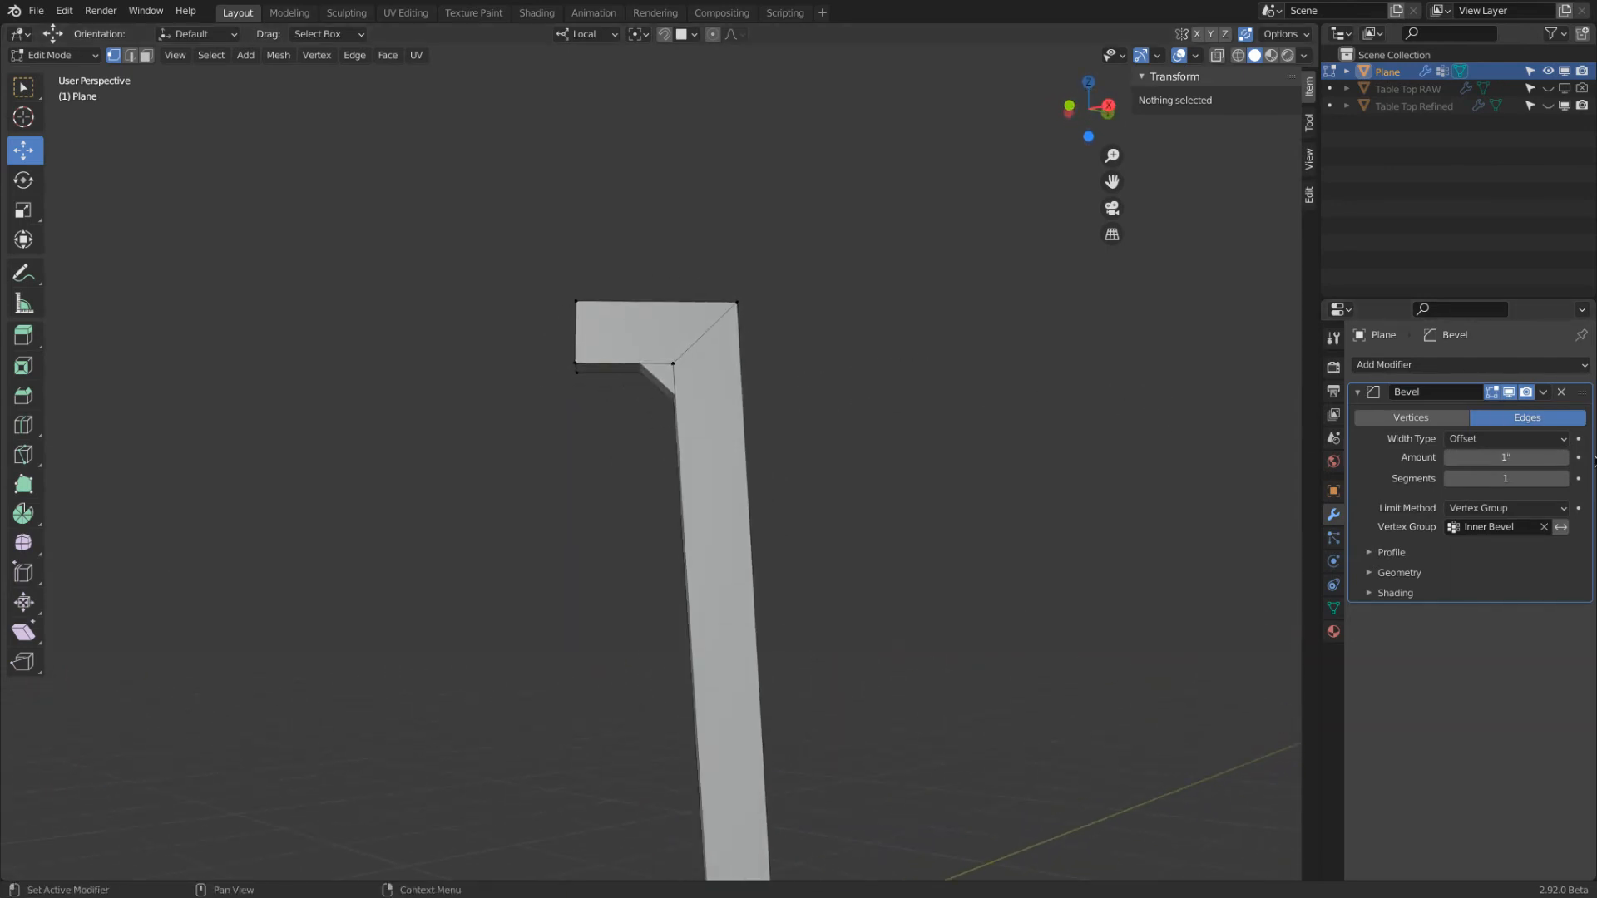
{"action": "left_click", "coordinate": [1516, 460]}
{"action": "type", "text": "1.5"}
{"action": "key", "text": "Return"}
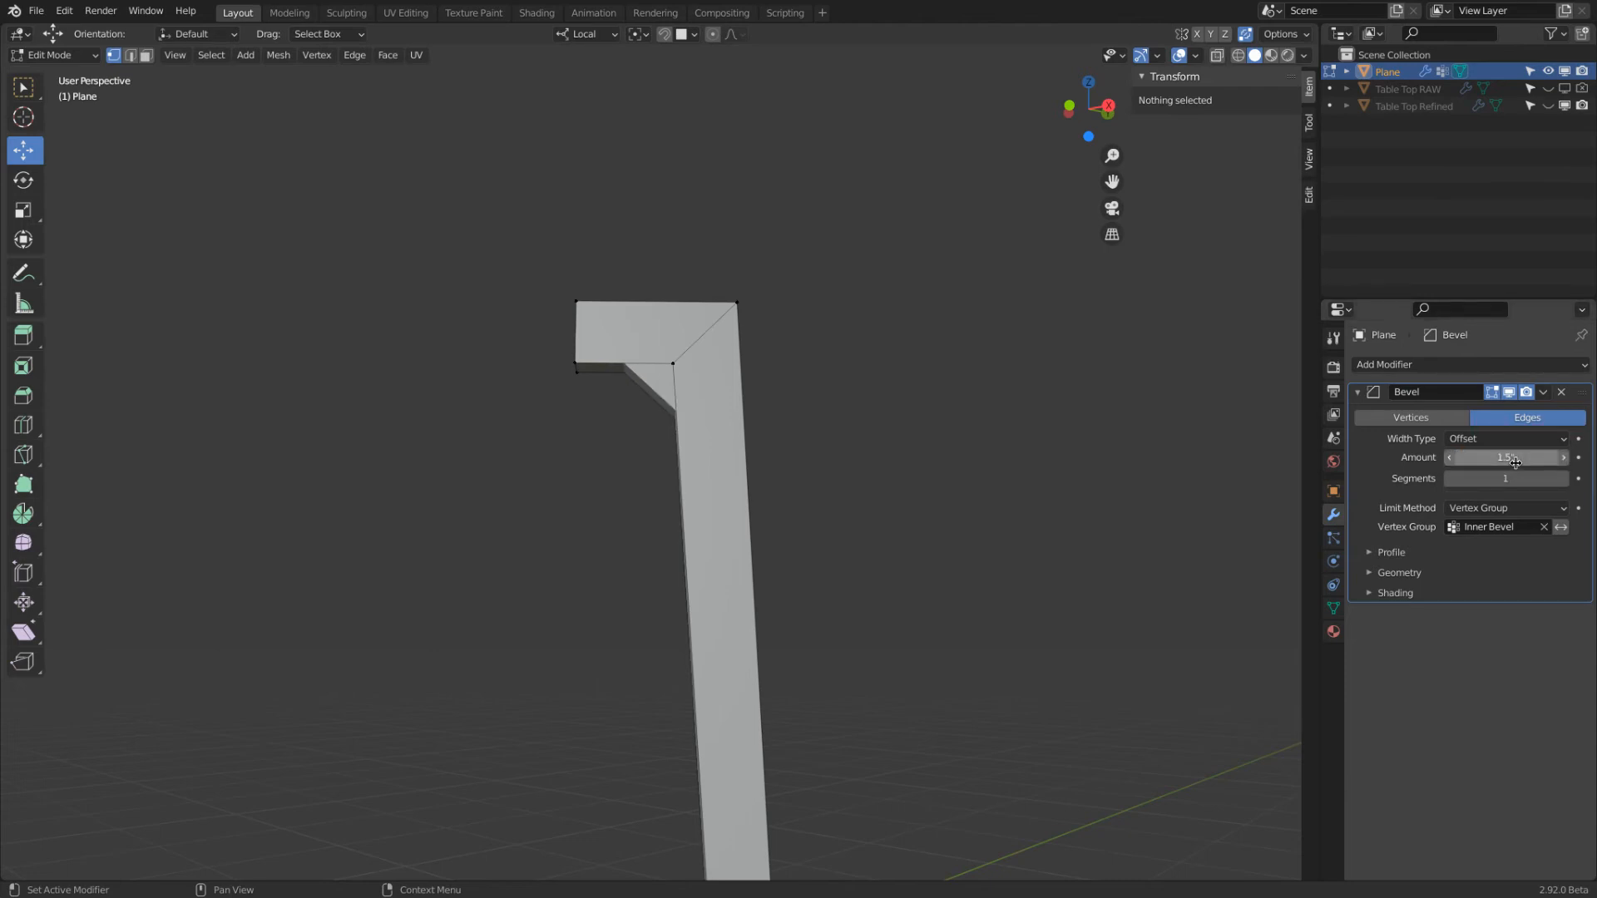
Round the inner corner bevel by trying 10 segments and settling on 15
{"action": "left_click", "coordinate": [1505, 479]}
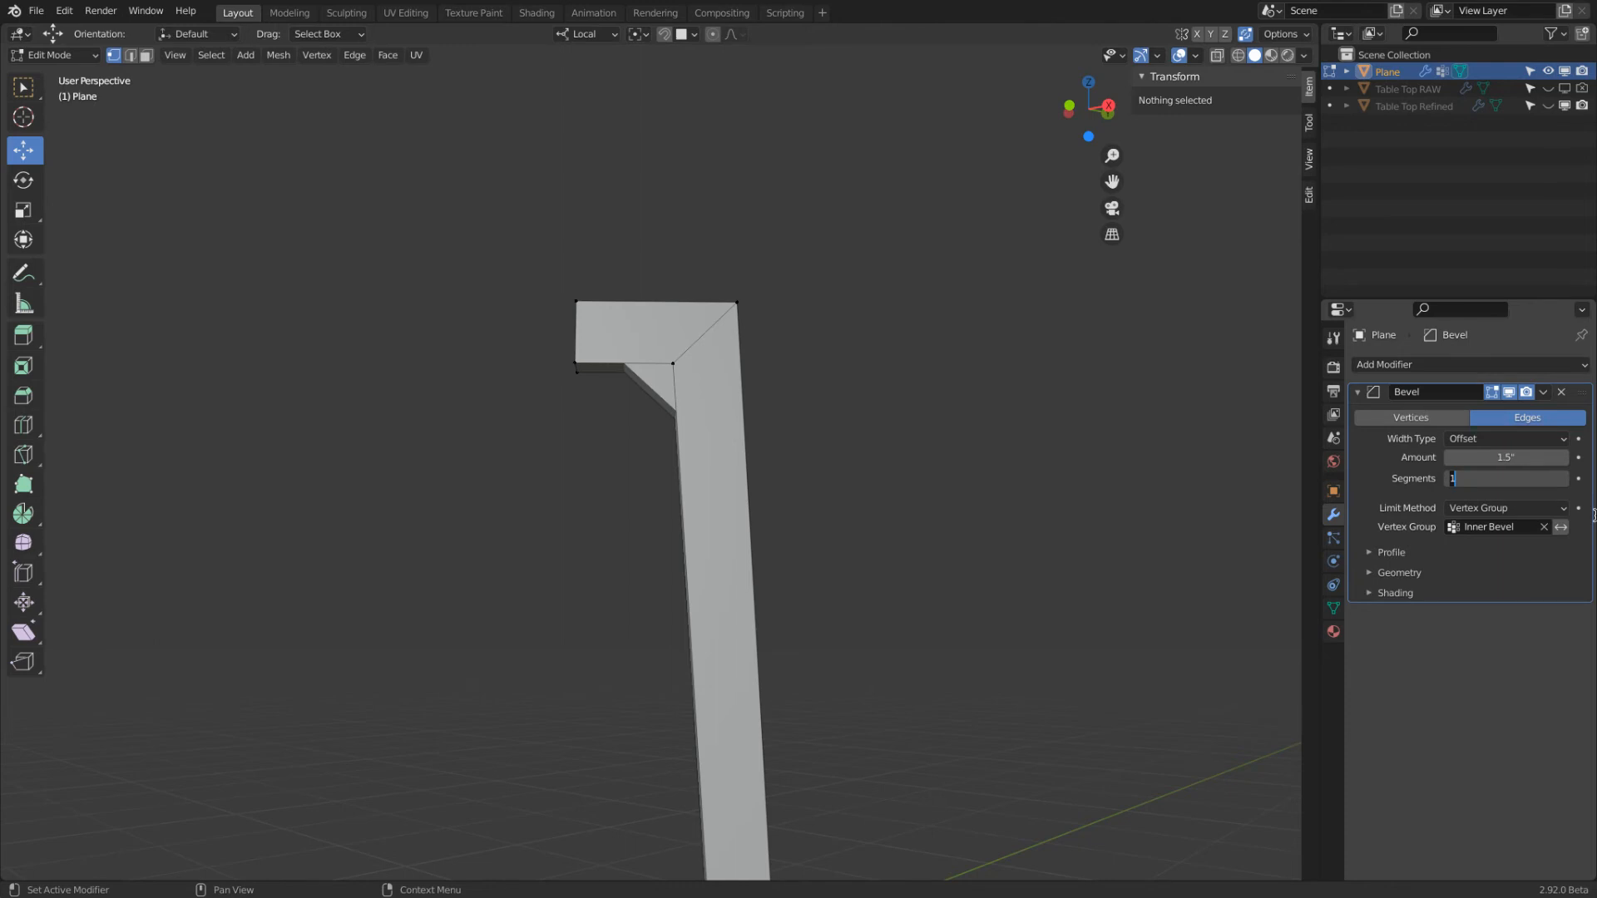
{"action": "key", "text": "Return"}
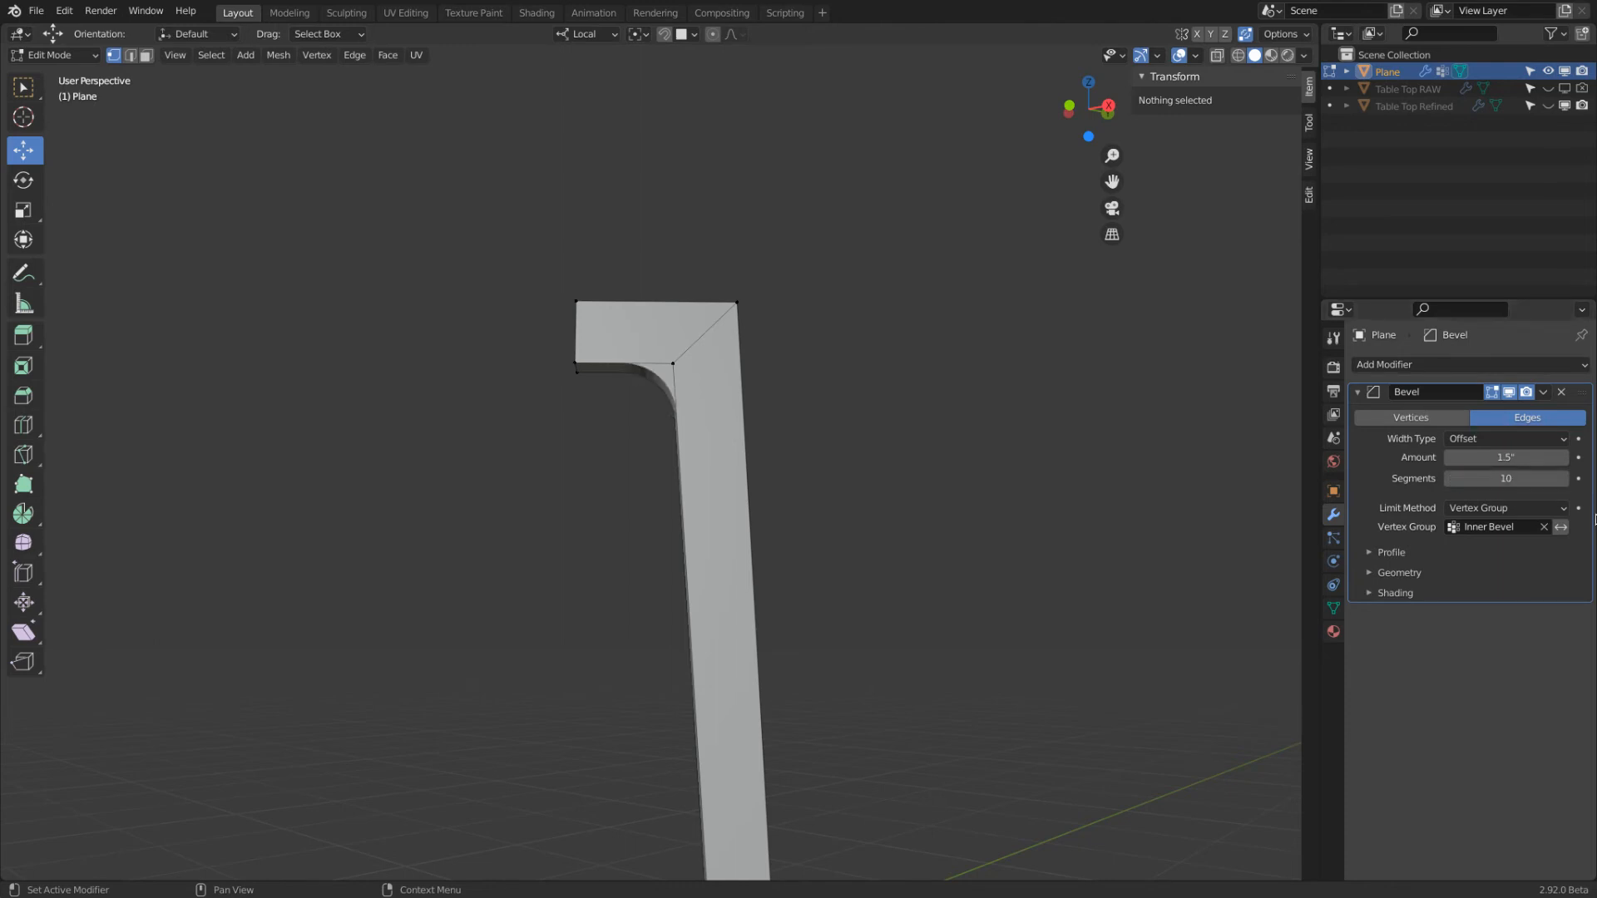
{"action": "left_click", "coordinate": [1525, 480]}
{"action": "type", "text": "15"}
{"action": "key", "text": "Return"}
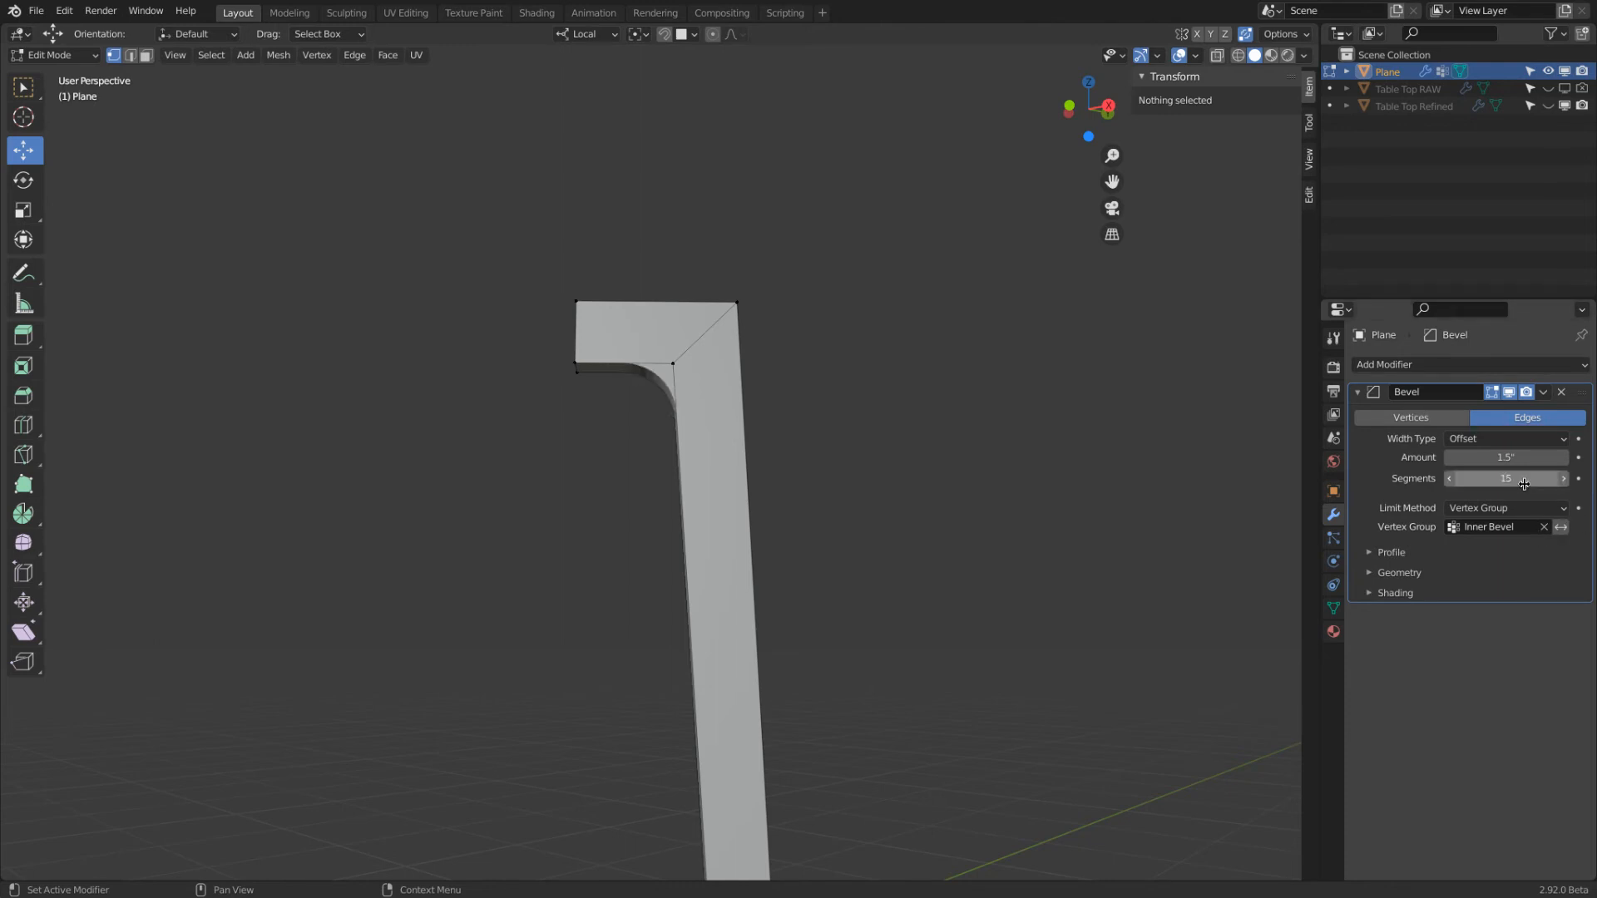
Add a second Bevel modifier to the leg with an amount of 0.25 inches and 10 segments
{"action": "middle_click_drag", "start_coordinate": [882, 333], "coordinate": [961, 331]}
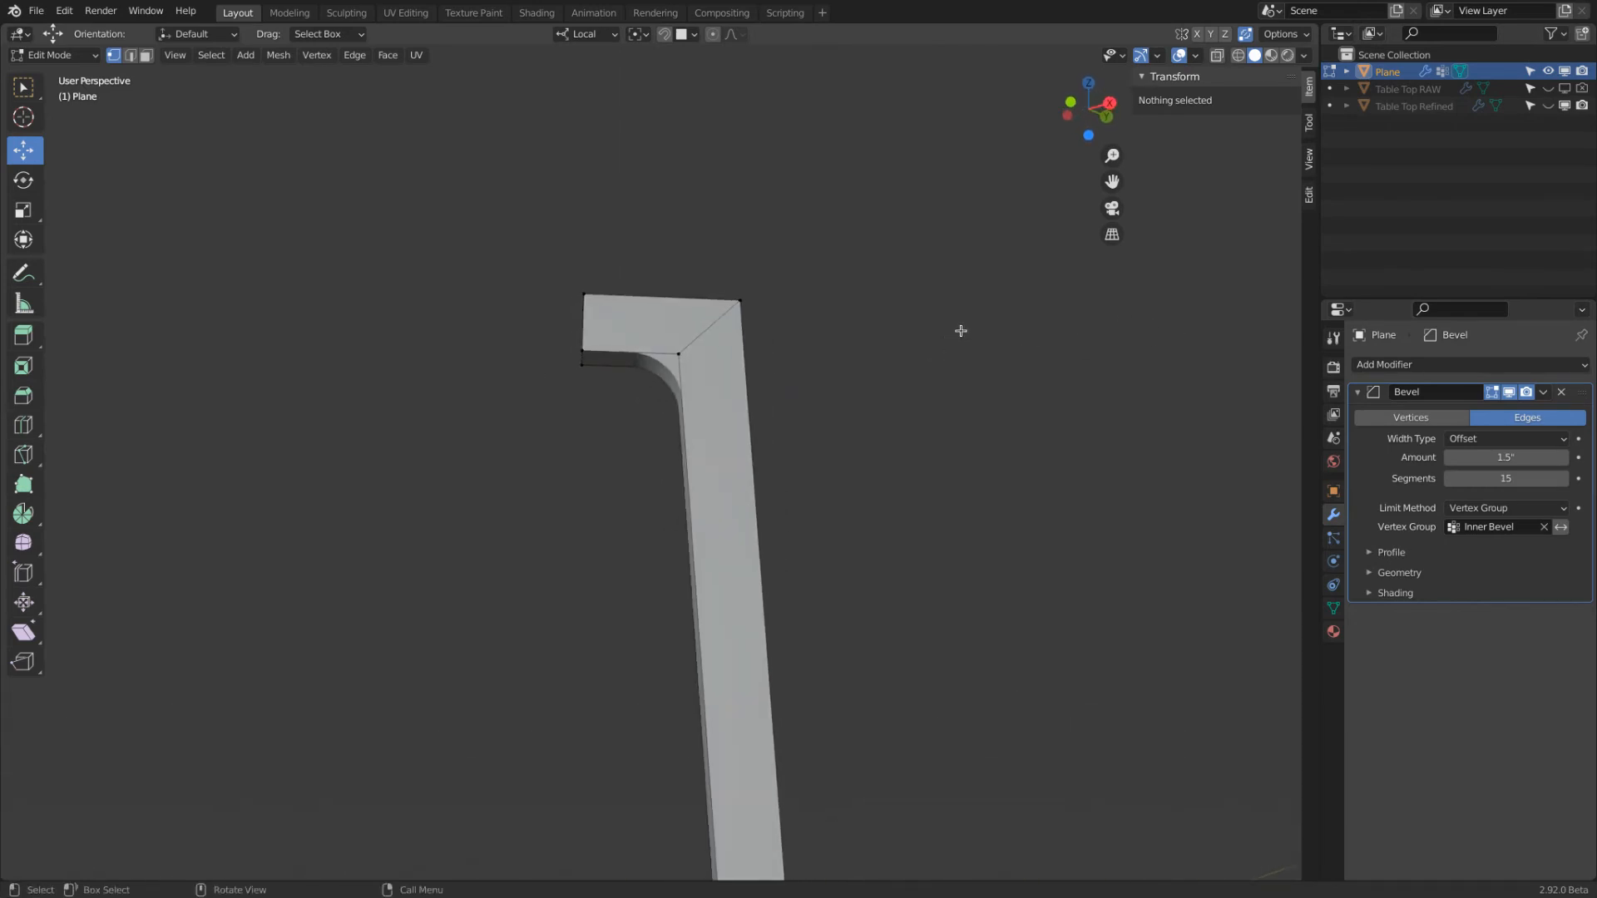
{"action": "middle_click_drag", "start_coordinate": [938, 327], "coordinate": [1040, 325]}
{"action": "left_click", "coordinate": [1447, 364]}
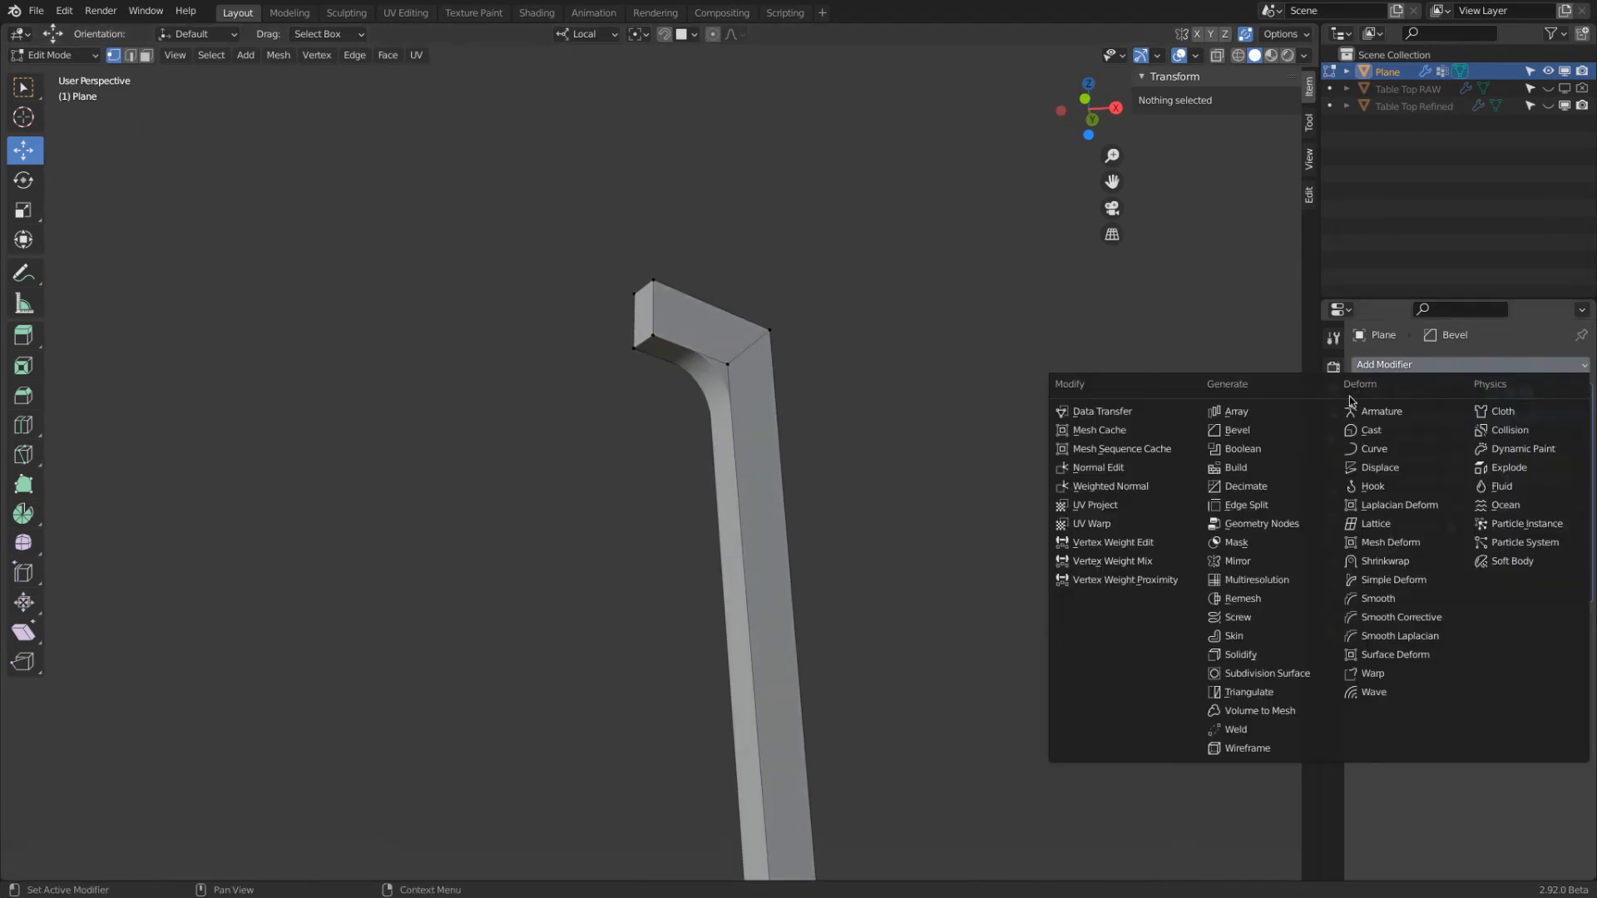
{"action": "left_click", "coordinate": [1303, 433]}
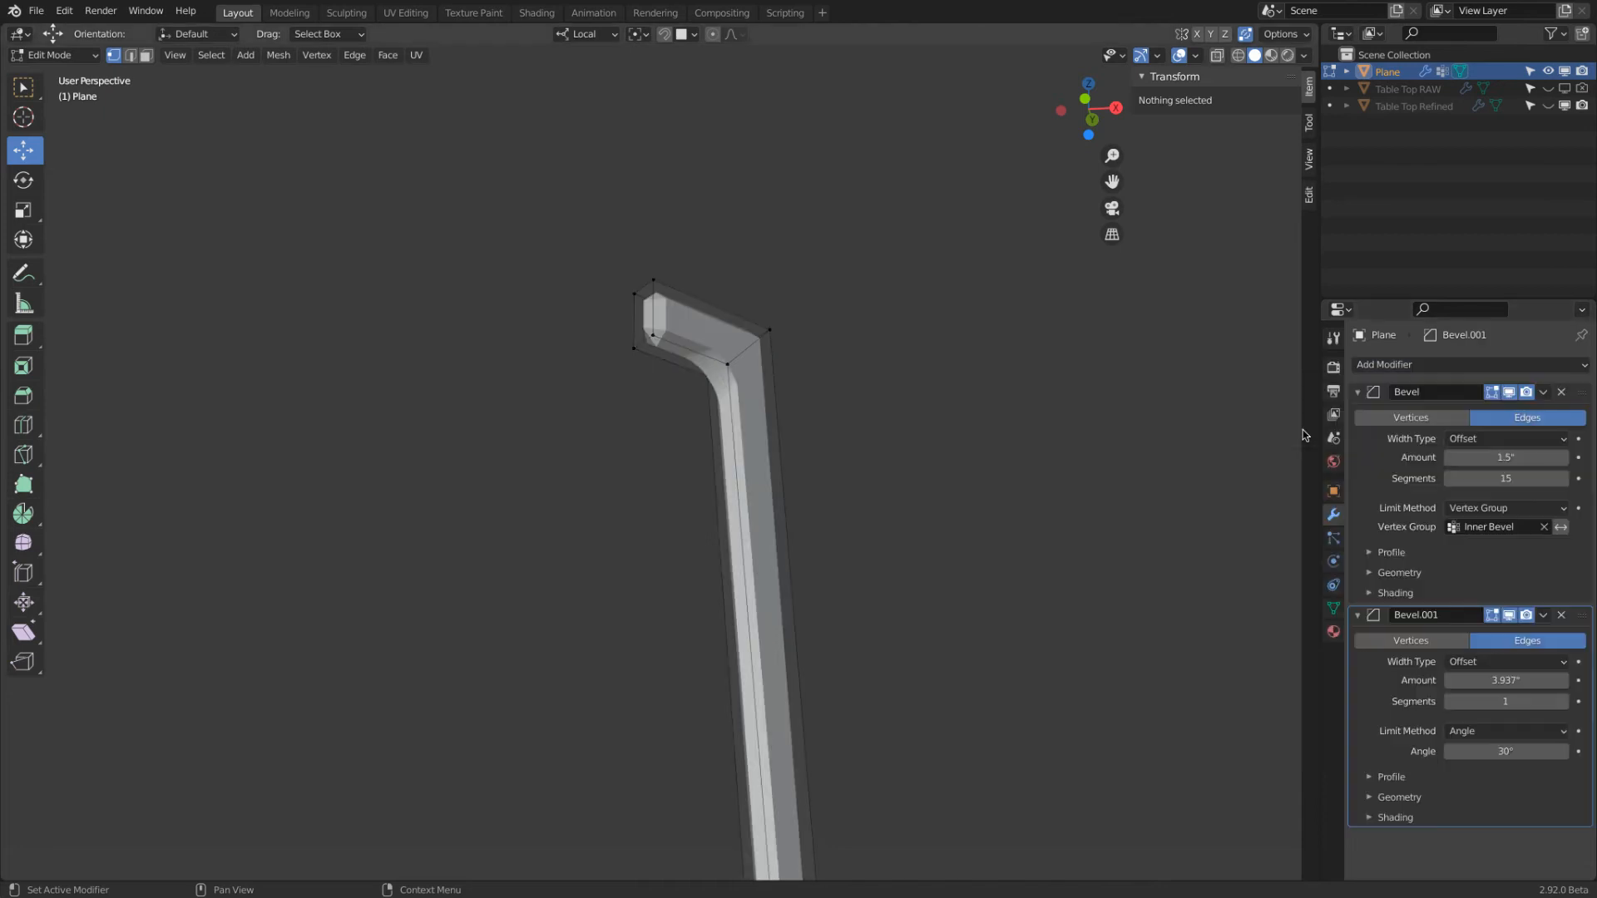
{"action": "left_click", "coordinate": [1498, 680]}
{"action": "type", "text": "0.25"}
{"action": "key", "text": "Return"}
{"action": "left_click", "coordinate": [1485, 703]}
{"action": "type", "text": "10"}
{"action": "key", "text": "Return"}
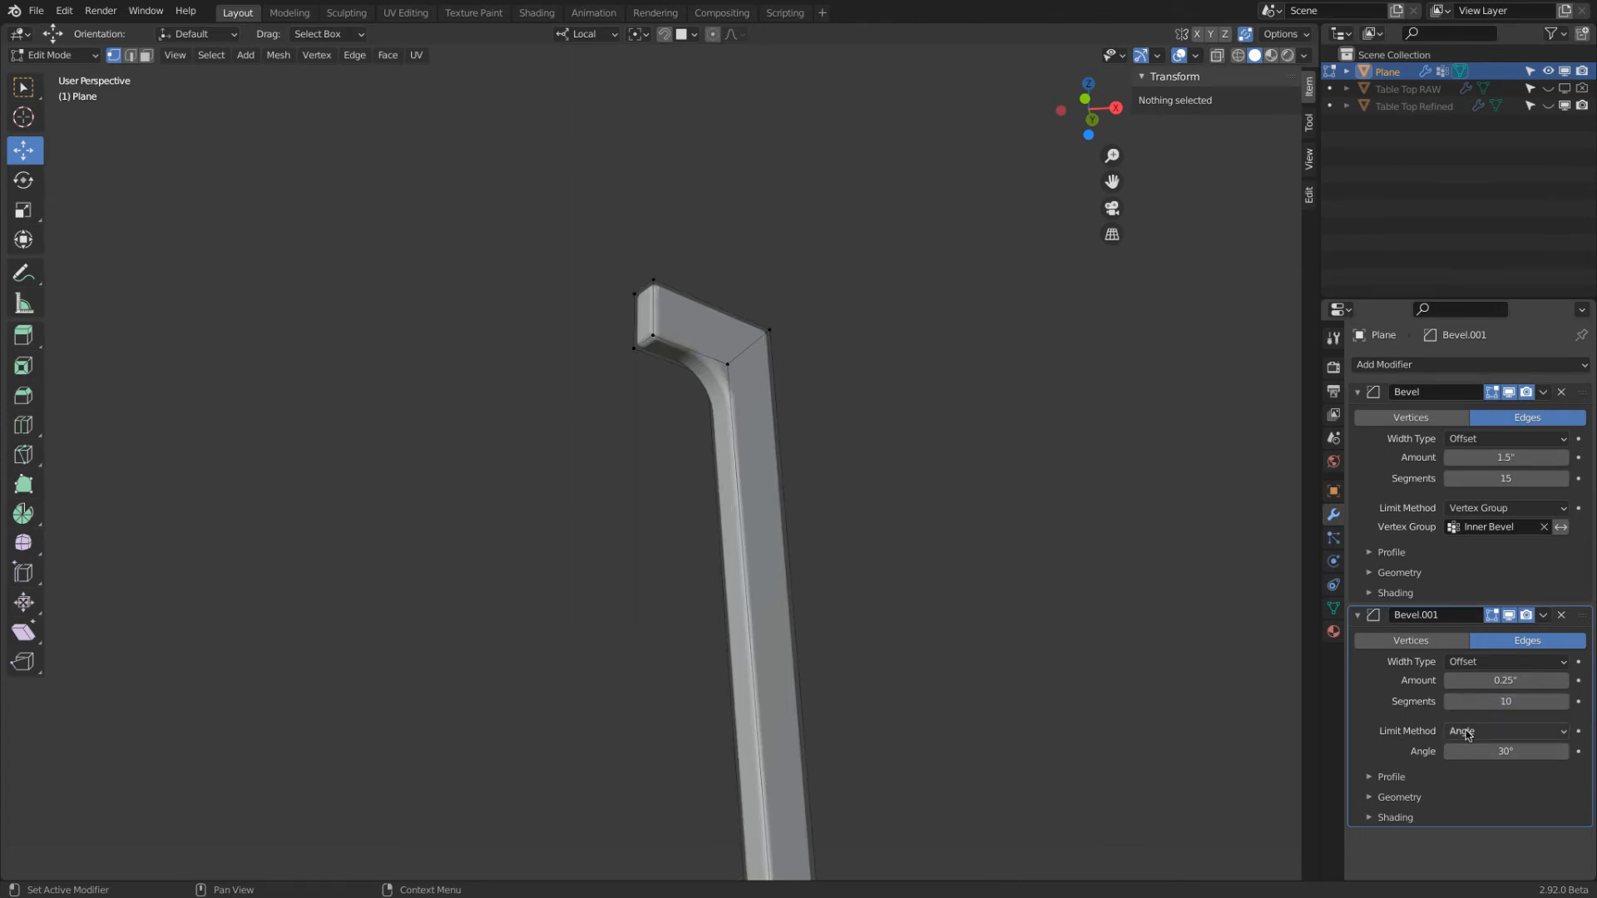
Examine the bevelled bend of the leg from several angles in solid and wireframe shading
{"action": "middle_click_drag", "start_coordinate": [899, 353], "coordinate": [757, 472]}
{"action": "scroll", "coordinate": [708, 387], "scroll_direction": "up", "scroll_amount": 5}
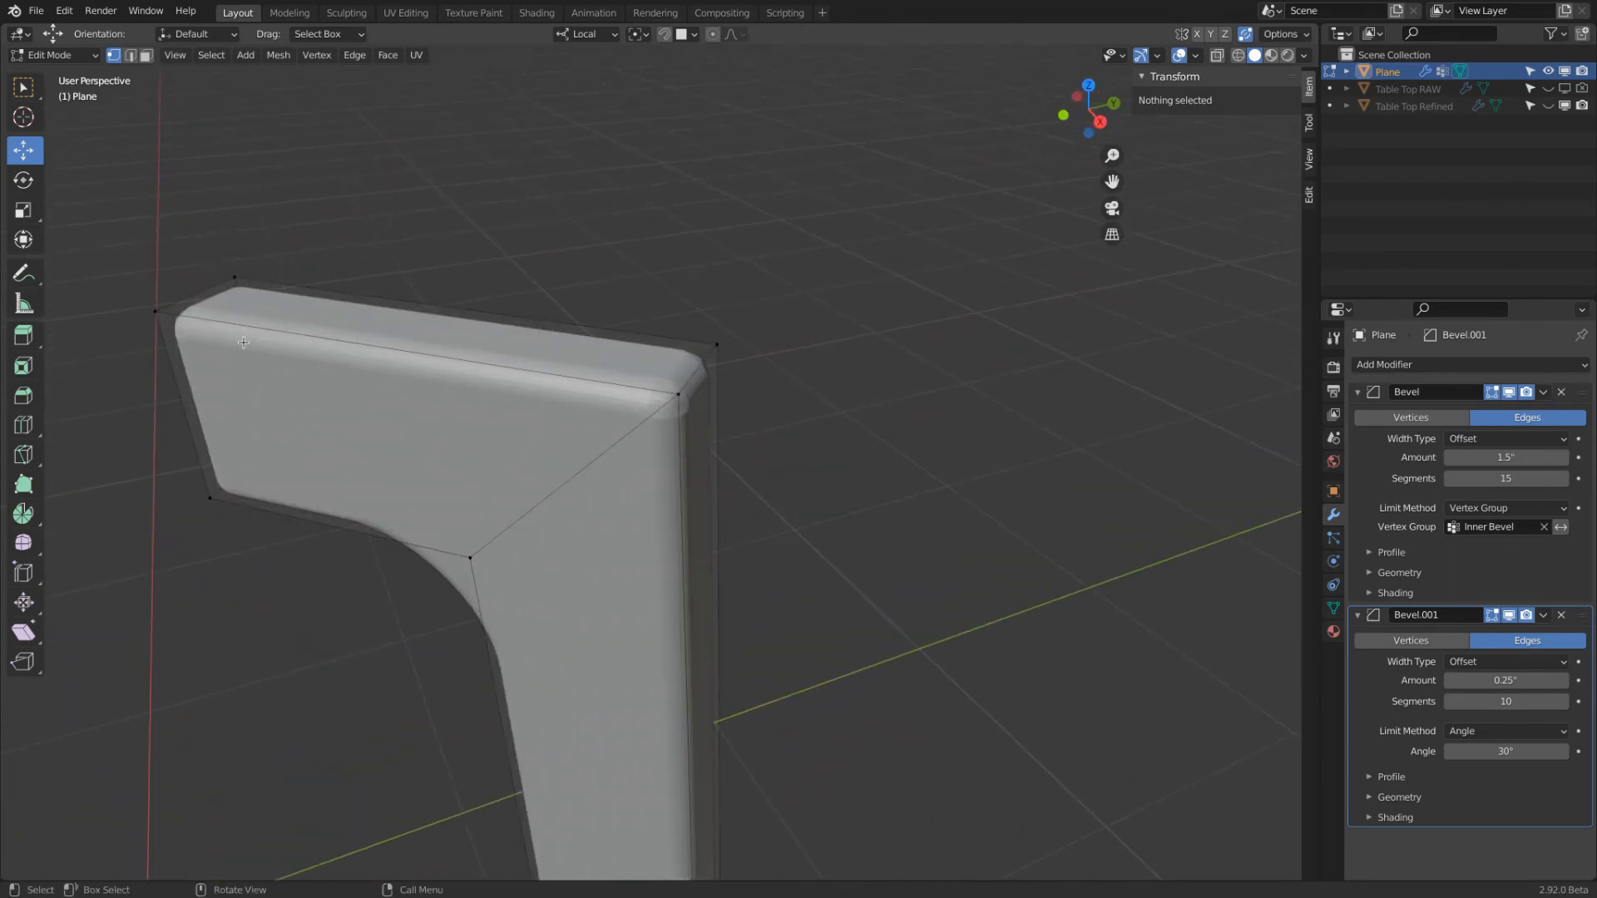
{"action": "mouse_move", "coordinate": [696, 401]}
{"action": "middle_mouse_down"}
{"action": "mouse_move", "coordinate": [856, 382]}
{"action": "mouse_move", "coordinate": [866, 324]}
{"action": "mouse_move", "coordinate": [756, 361]}
{"action": "middle_mouse_up"}
{"action": "key", "text": "z"}
{"action": "left_click", "coordinate": [622, 384]}
{"action": "key", "text": "z"}
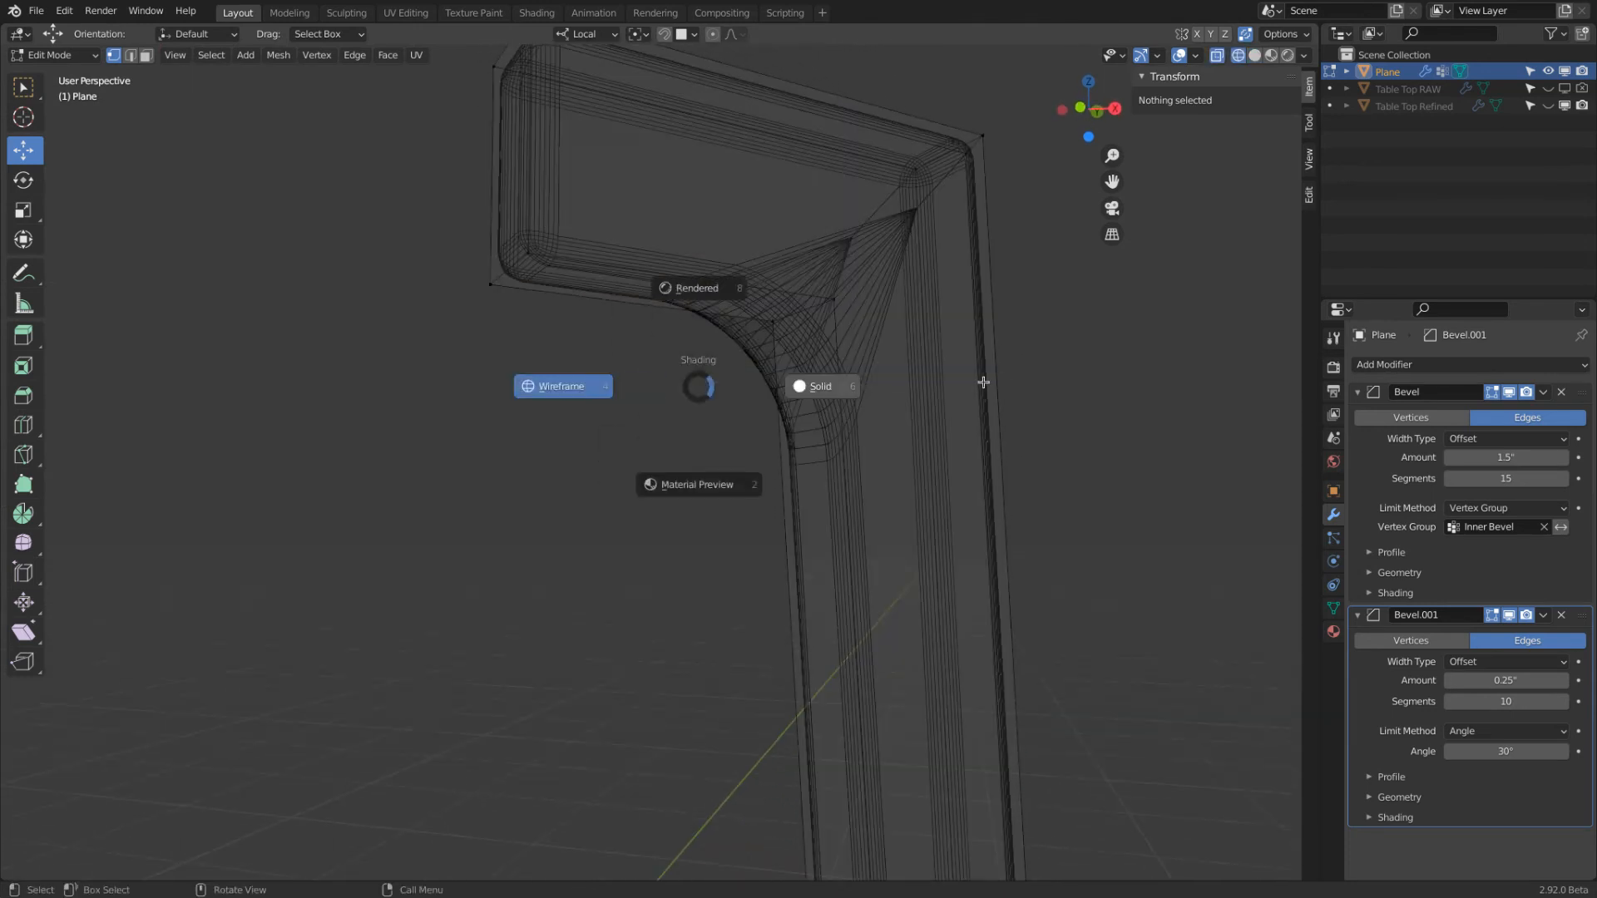
{"action": "left_click", "coordinate": [1009, 379]}
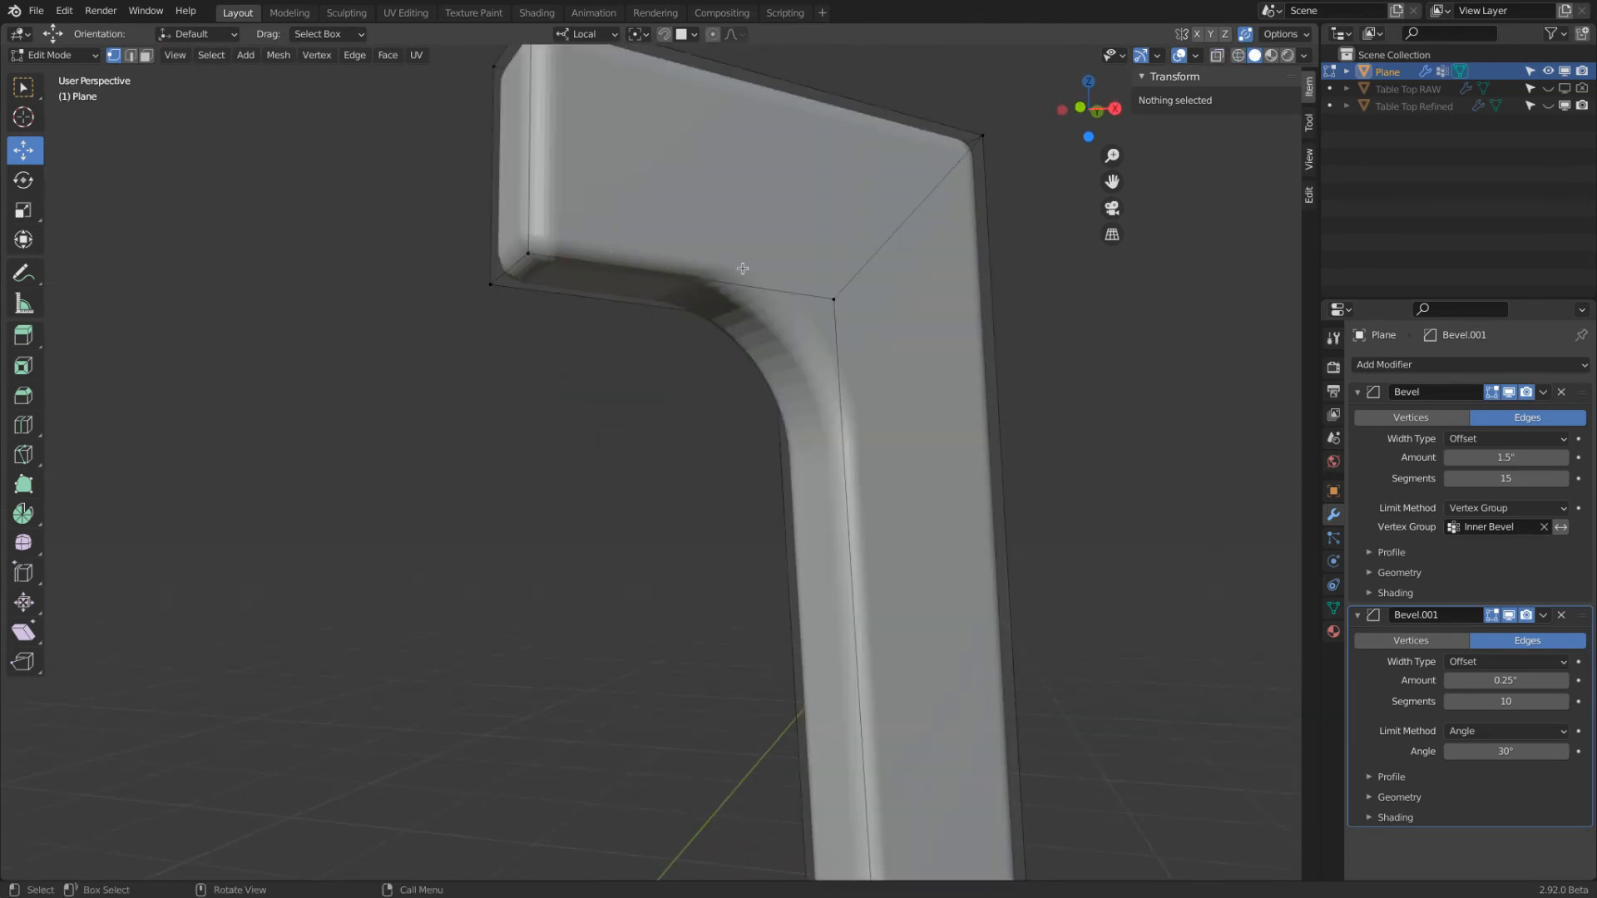
{"action": "scroll", "coordinate": [813, 333], "scroll_direction": "down", "scroll_amount": 2}
In edge select mode, select the leg's long inner and outer edges and the lower side edges of its top arm
{"action": "left_click", "coordinate": [130, 55]}
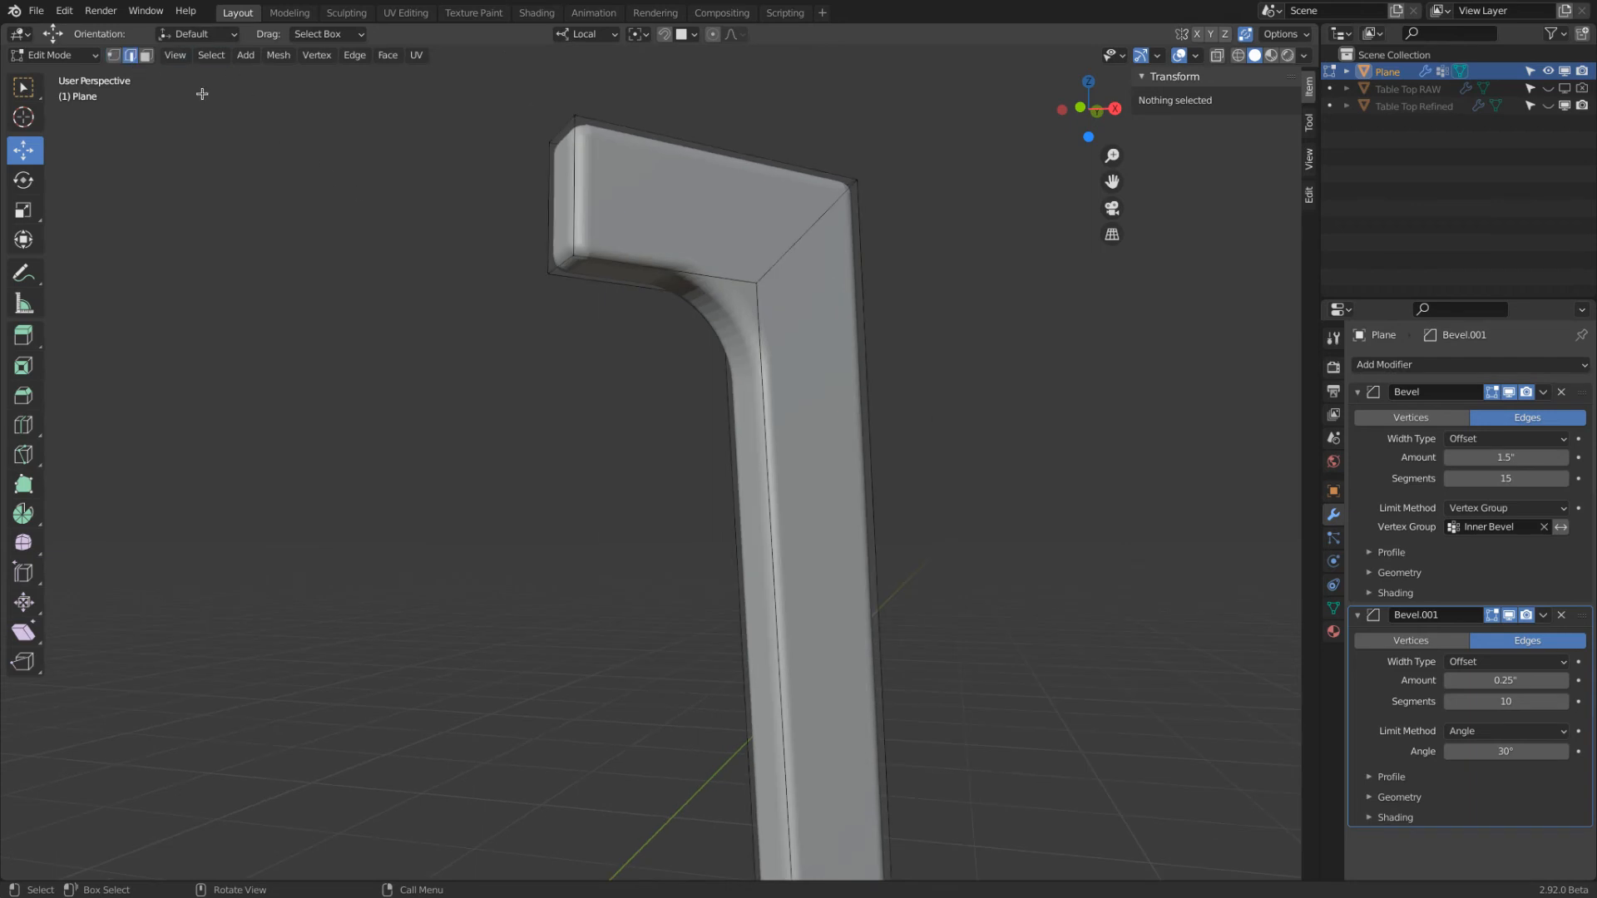
{"action": "left_click", "coordinate": [666, 267]}
{"action": "left_click", "coordinate": [652, 275], "text": "shift"}
{"action": "left_click", "coordinate": [748, 390], "text": "shift"}
{"action": "left_click", "coordinate": [730, 402], "text": "shift"}
{"action": "left_click", "coordinate": [865, 229], "text": "shift"}
{"action": "middle_click_drag", "start_coordinate": [885, 257], "coordinate": [562, 272]}
{"action": "left_click", "coordinate": [561, 265], "text": "shift"}
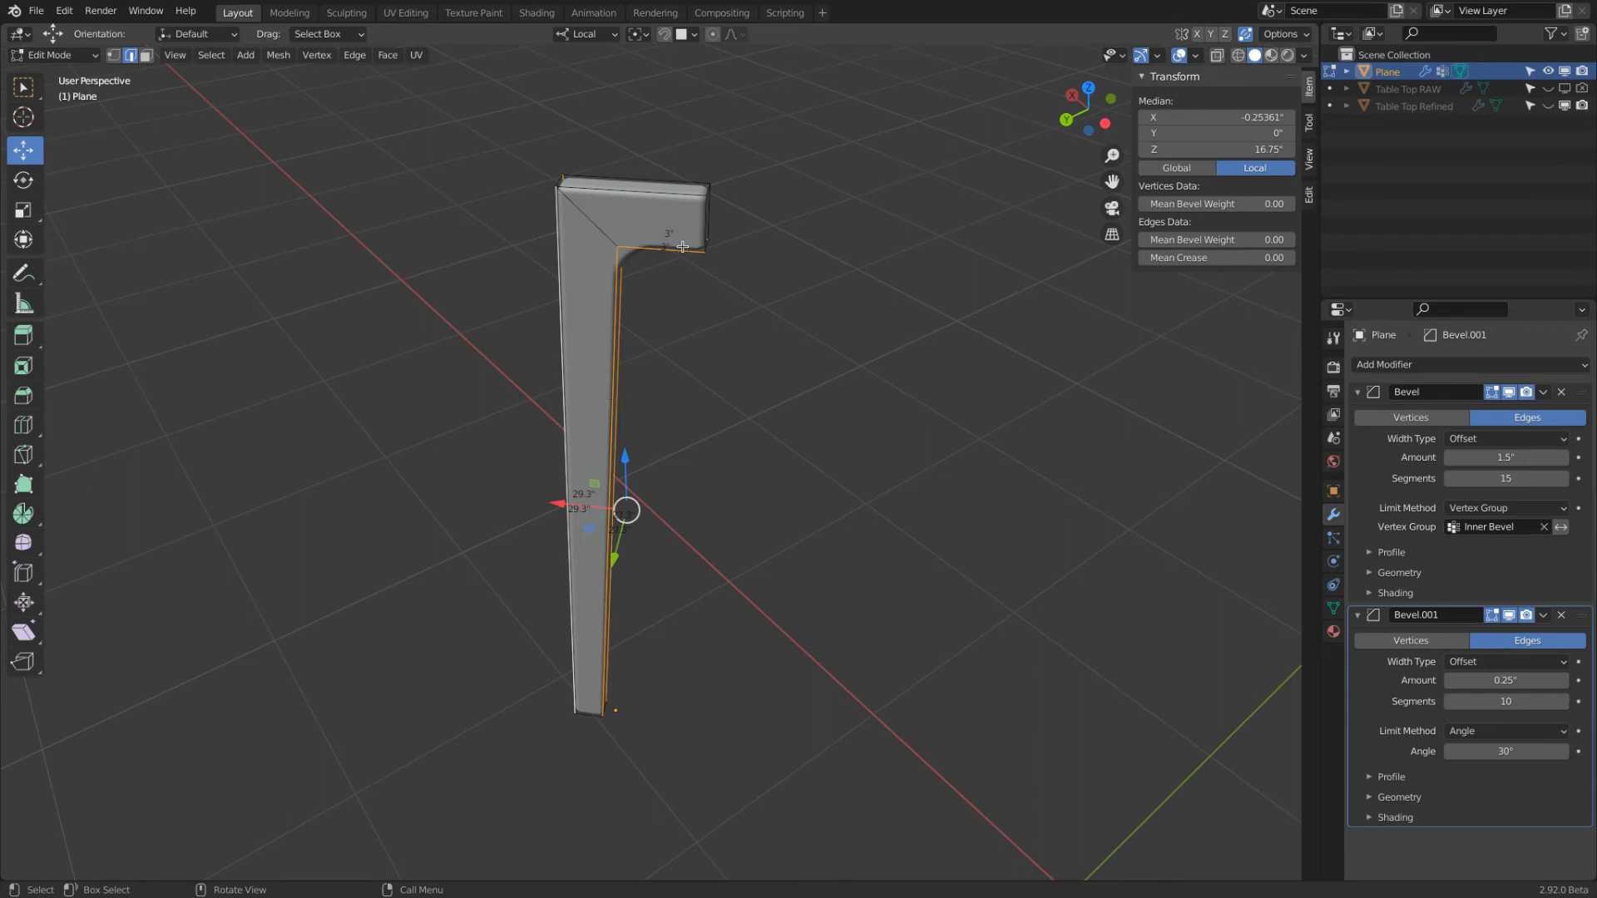
{"action": "middle_click_drag", "start_coordinate": [682, 255], "coordinate": [503, 257]}
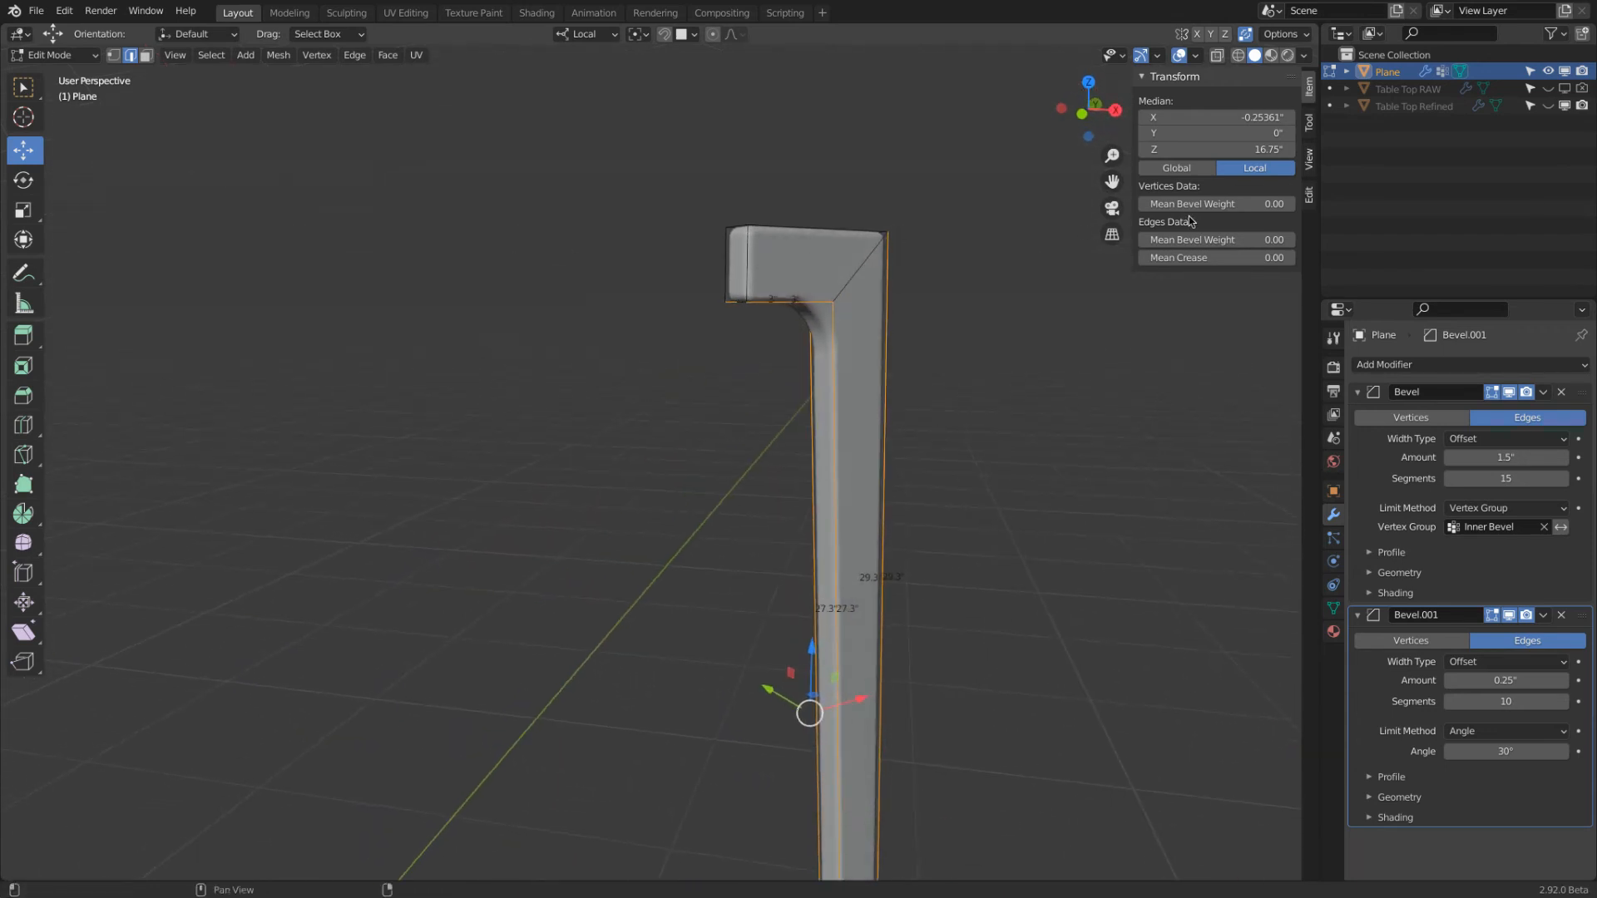
Set the mean bevel weight of the selected leg edges to 1
{"action": "left_click", "coordinate": [1207, 239]}
{"action": "type", "text": "1"}
{"action": "key", "text": "Return"}
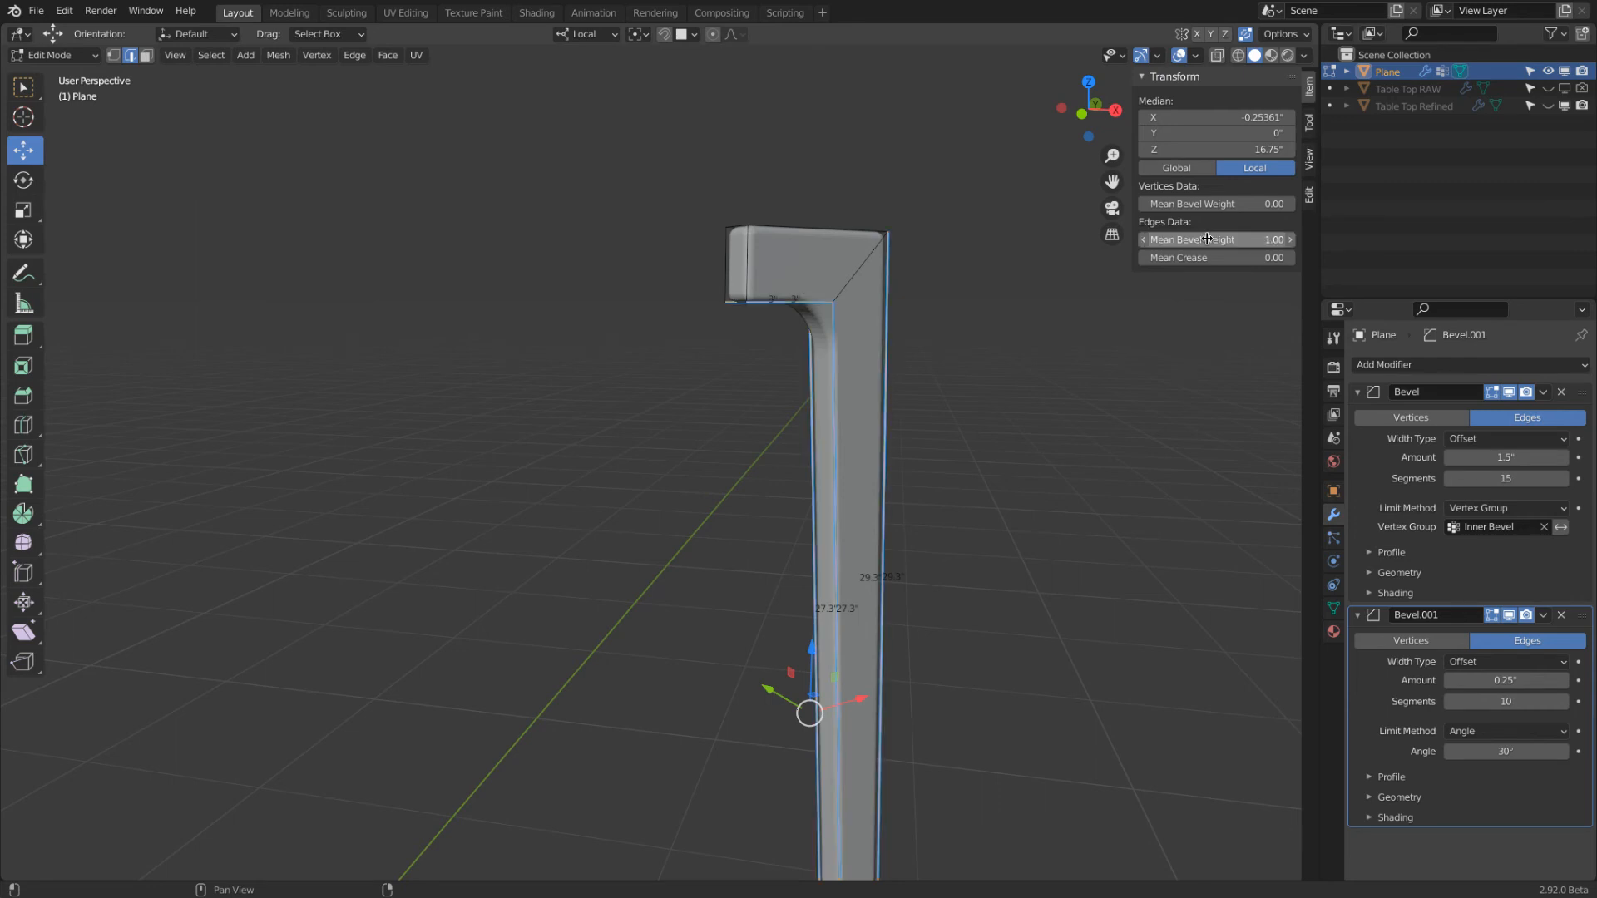
Change the second Bevel modifier's limit method to Weight and view the result around the bend
{"action": "left_click", "coordinate": [1491, 731]}
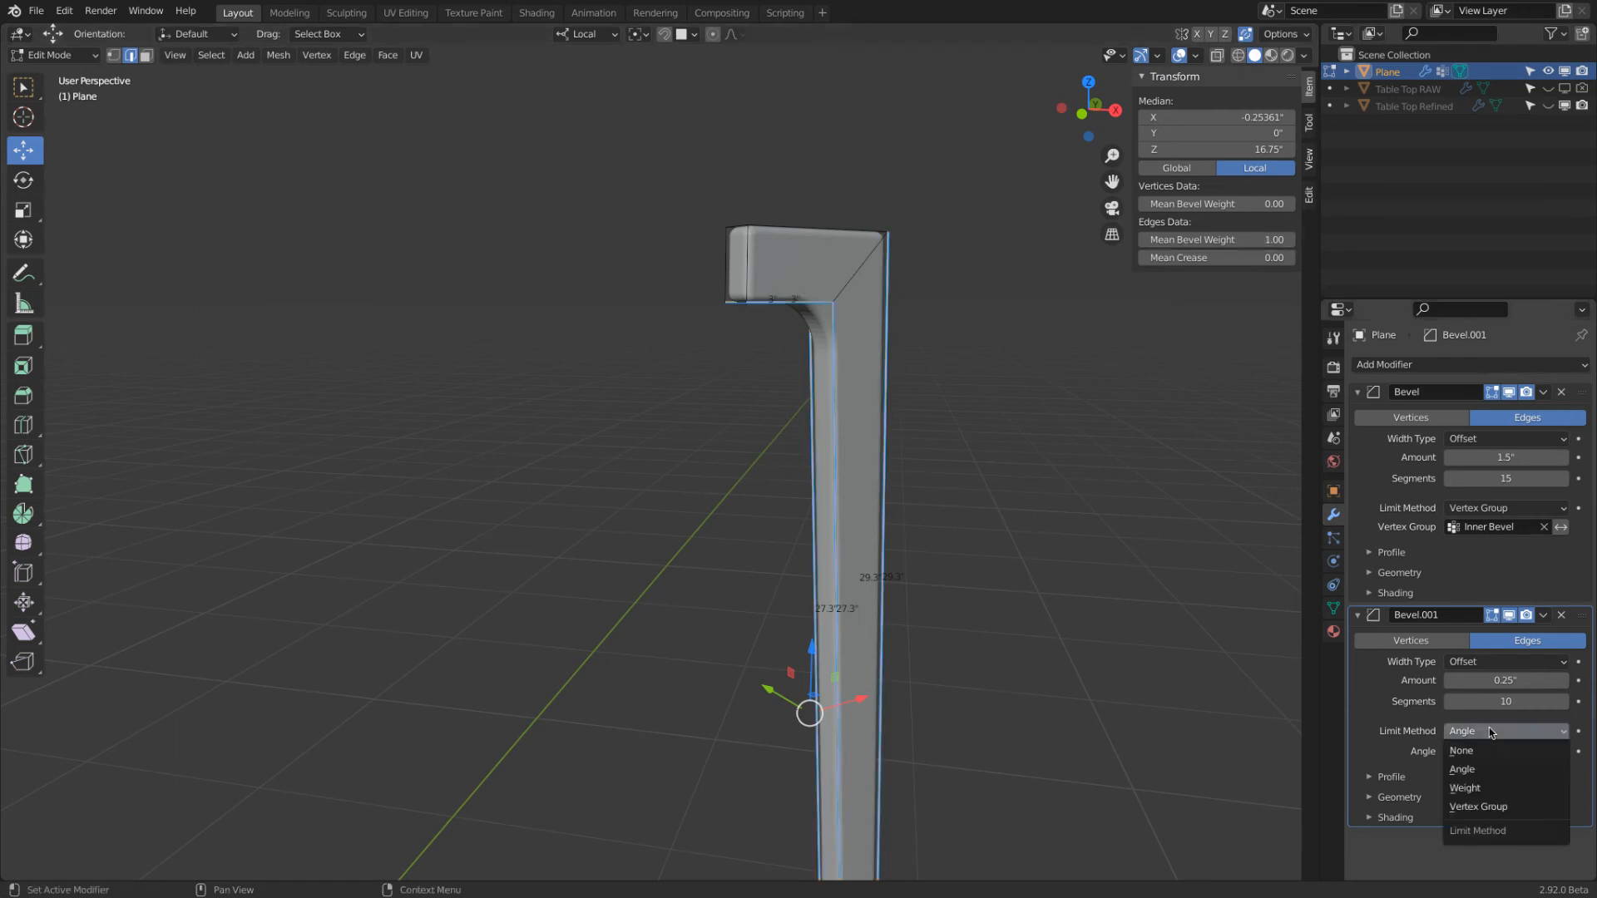
{"action": "left_click", "coordinate": [1506, 788]}
{"action": "middle_click_drag", "start_coordinate": [832, 349], "coordinate": [856, 281]}
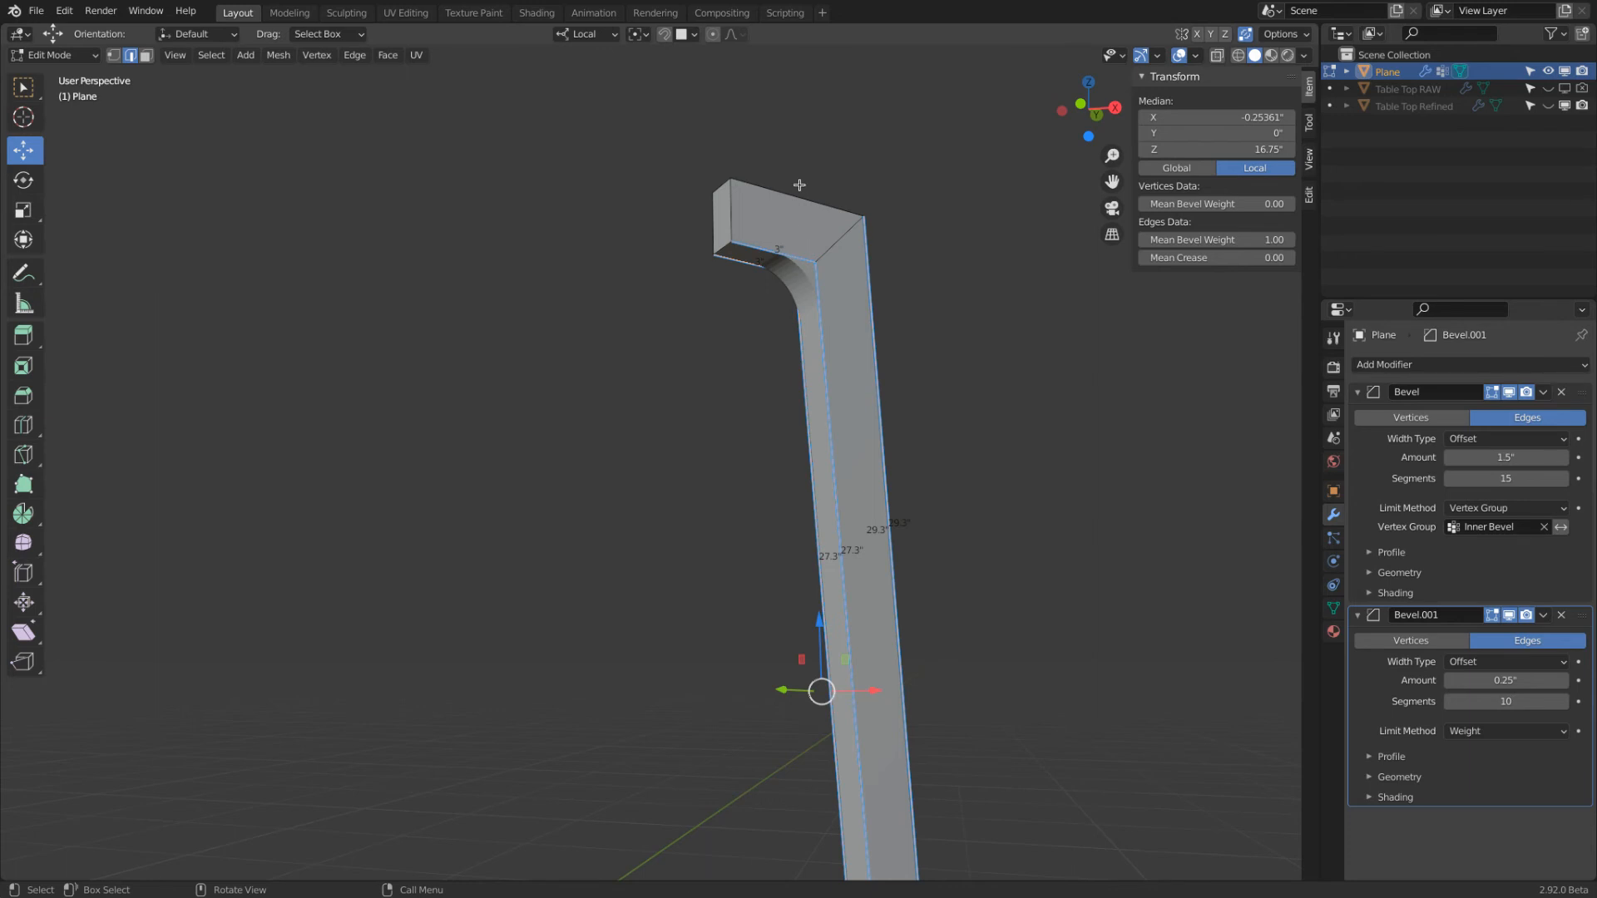
Turn off the viewport display of both Bevel modifiers and show the leg in wireframe
{"action": "left_click", "coordinate": [1508, 613]}
{"action": "left_click", "coordinate": [1511, 394]}
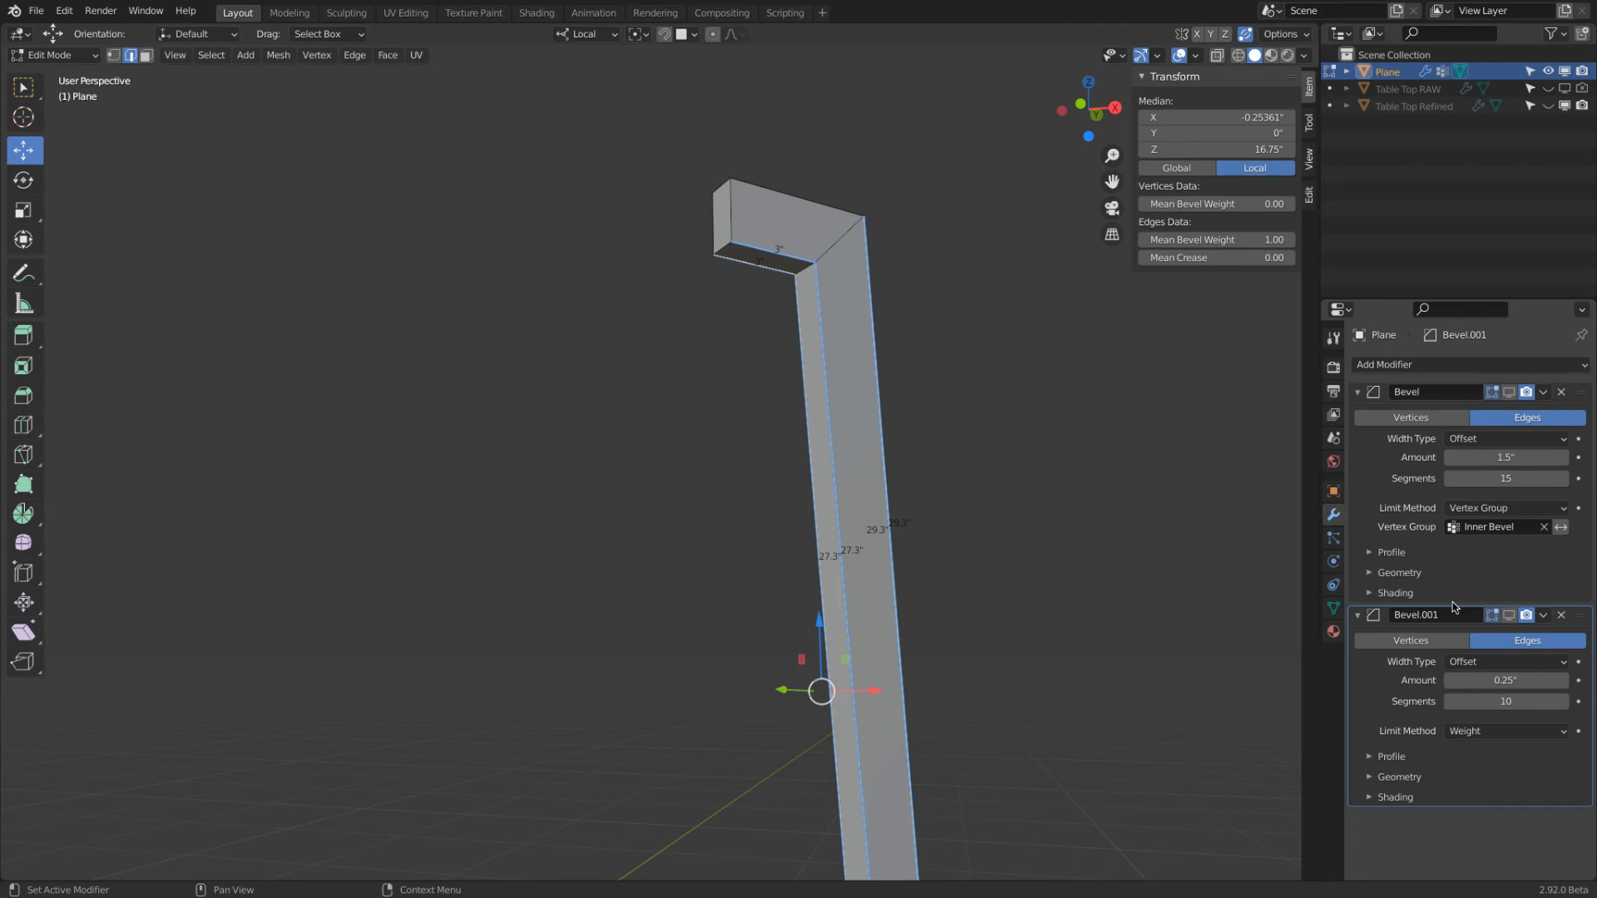
{"action": "left_click", "coordinate": [1241, 57]}
{"action": "middle_click_drag", "start_coordinate": [932, 153], "coordinate": [935, 209]}
Select the diagonal mitre edges at the leg's bend to inspect them, and clear the selection
{"action": "left_click", "coordinate": [844, 278]}
{"action": "left_click", "coordinate": [814, 278], "text": "shift"}
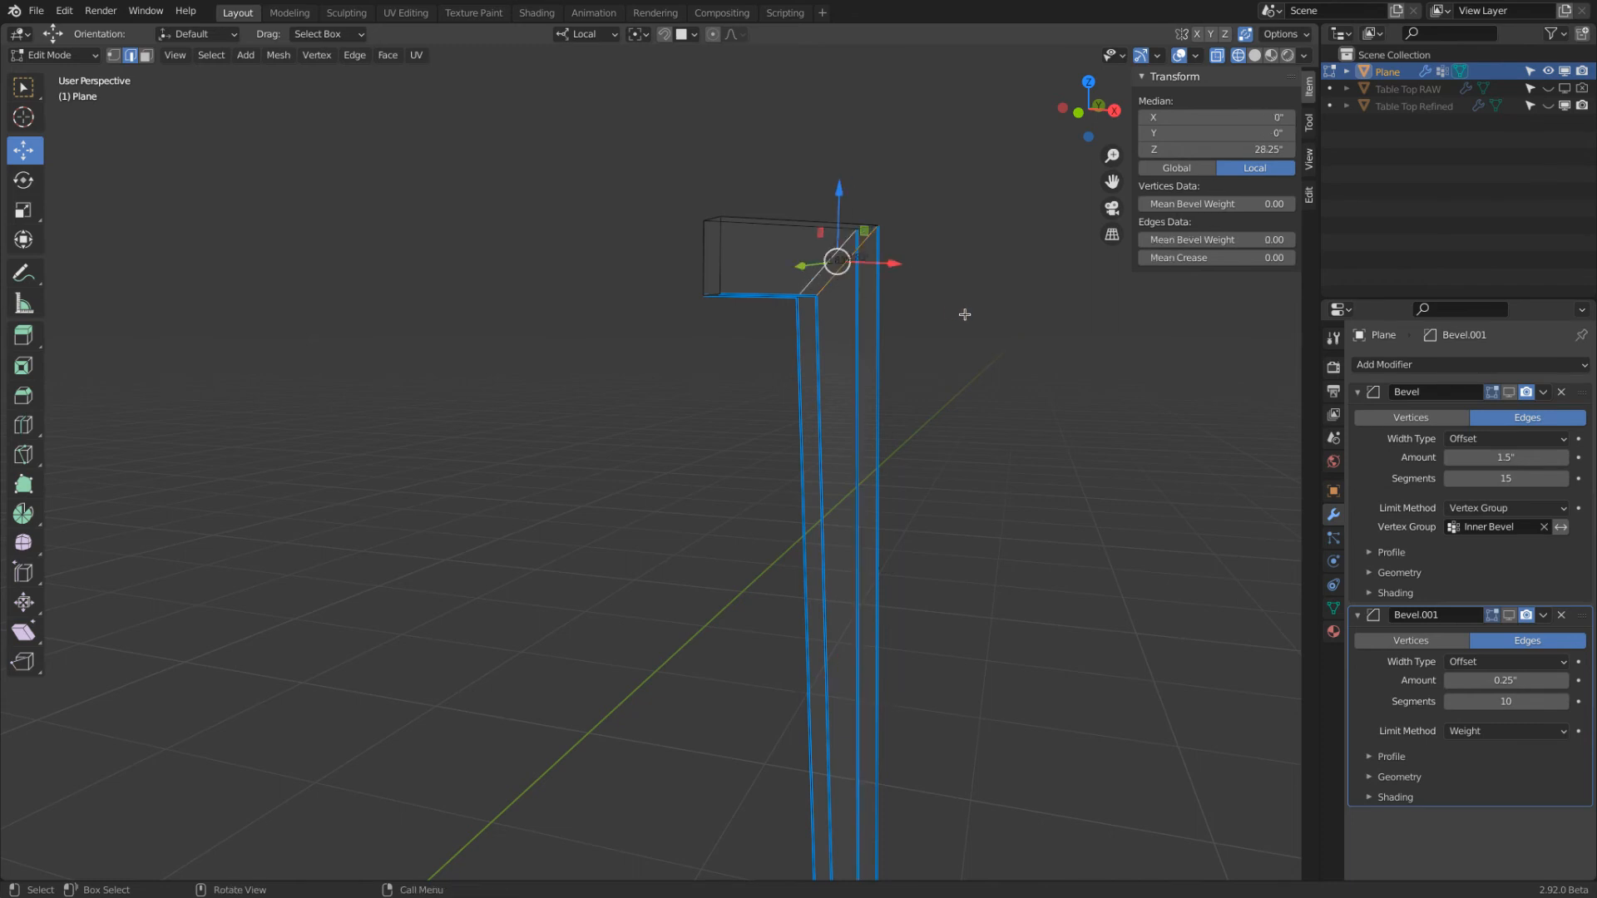
{"action": "key", "text": "alt+a"}
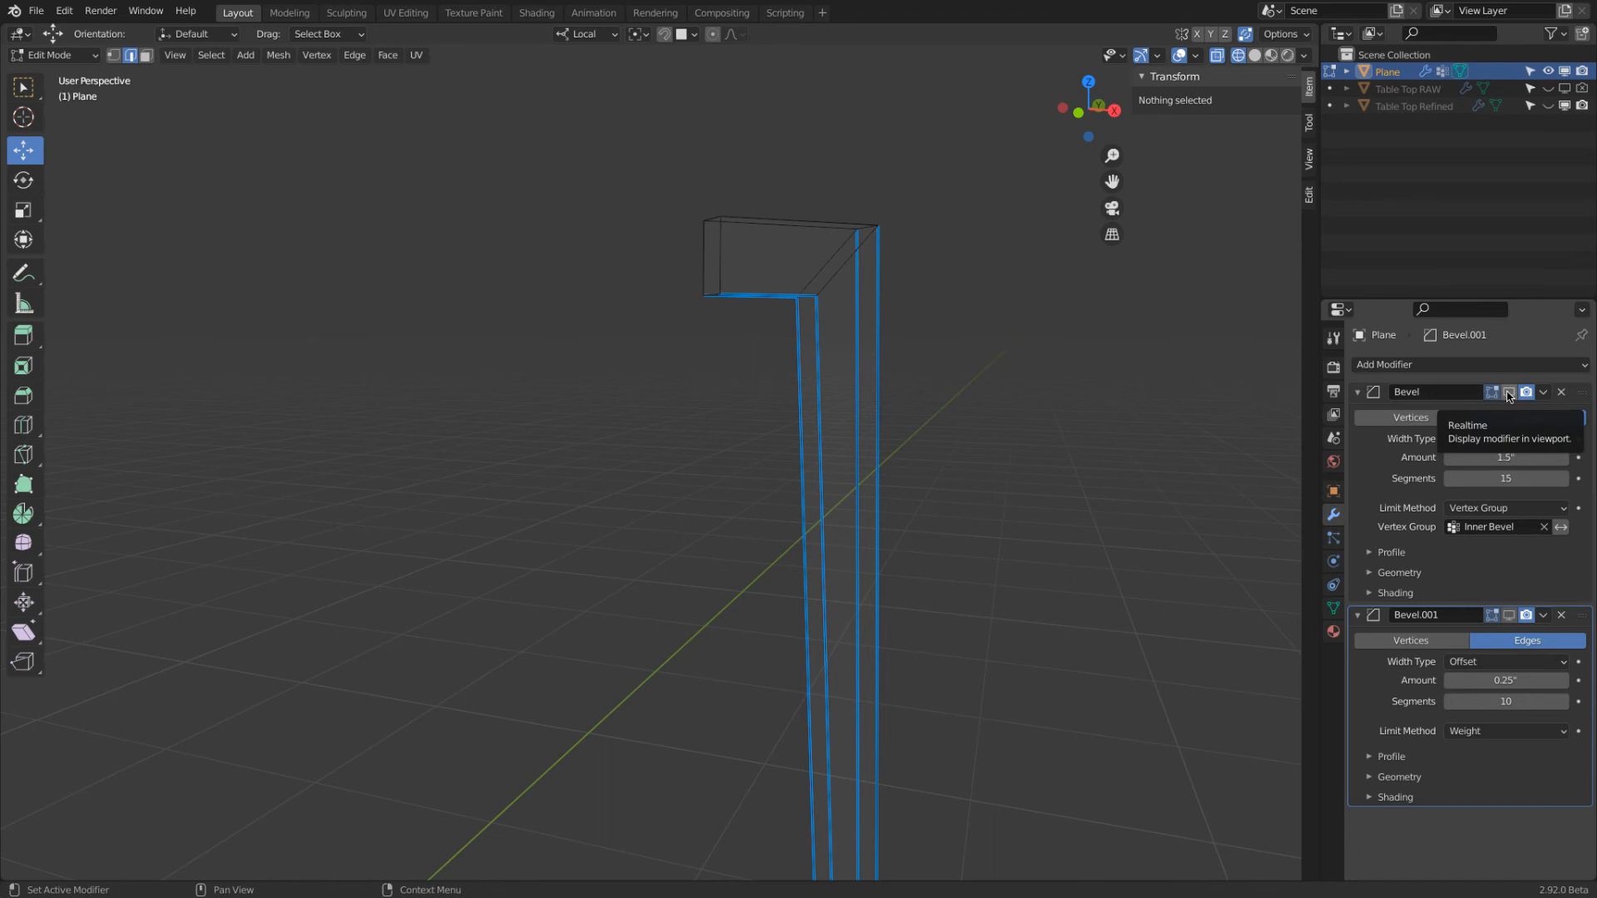
Show the inner-corner bevel and briefly the edge bevel in wireframe to examine how the diagonal mitre edges affect them
{"action": "middle_click_drag", "start_coordinate": [1024, 382], "coordinate": [888, 342]}
{"action": "left_click", "coordinate": [816, 287]}
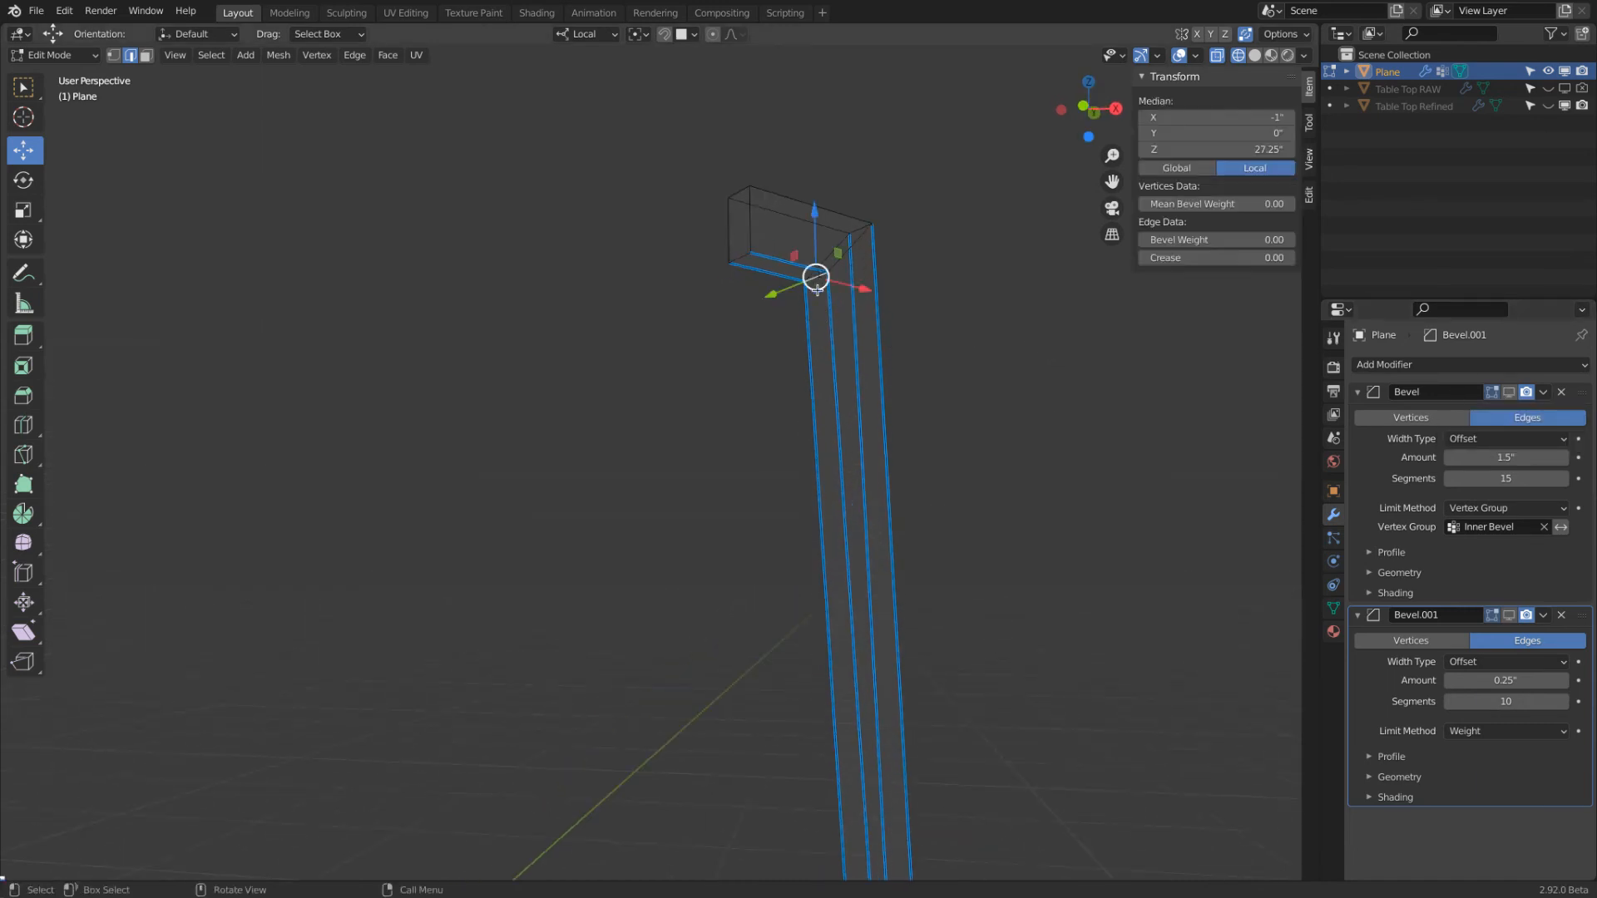
{"action": "key", "text": "alt+a"}
{"action": "left_click", "coordinate": [1509, 392]}
{"action": "middle_click_drag", "start_coordinate": [1030, 328], "coordinate": [720, 287]}
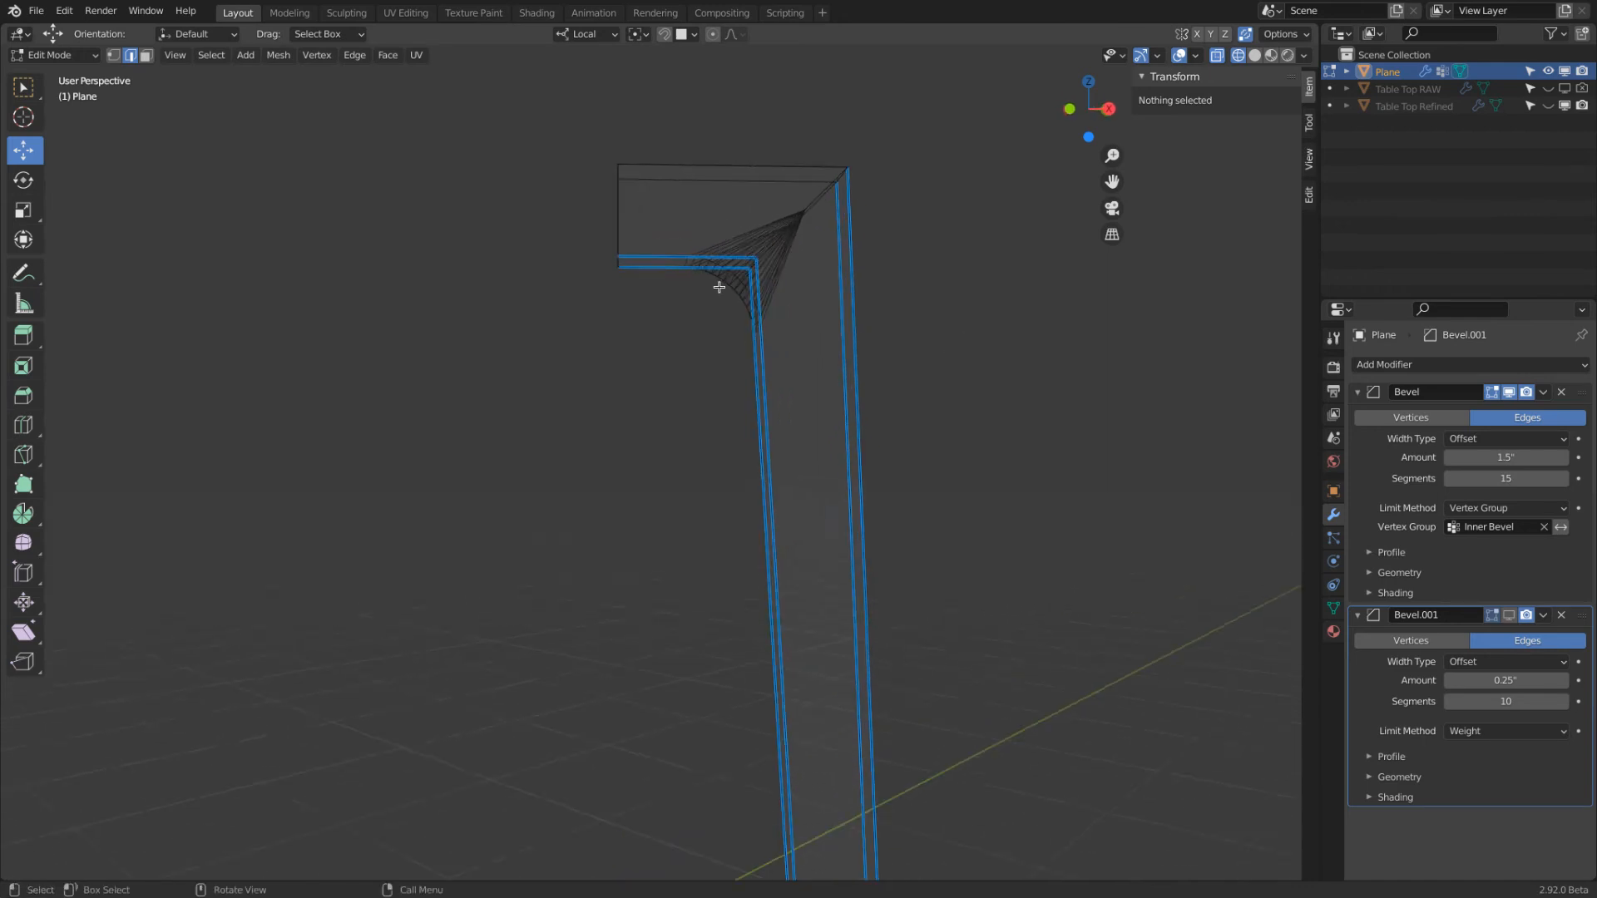
{"action": "scroll", "coordinate": [719, 287], "scroll_direction": "up", "scroll_amount": 3}
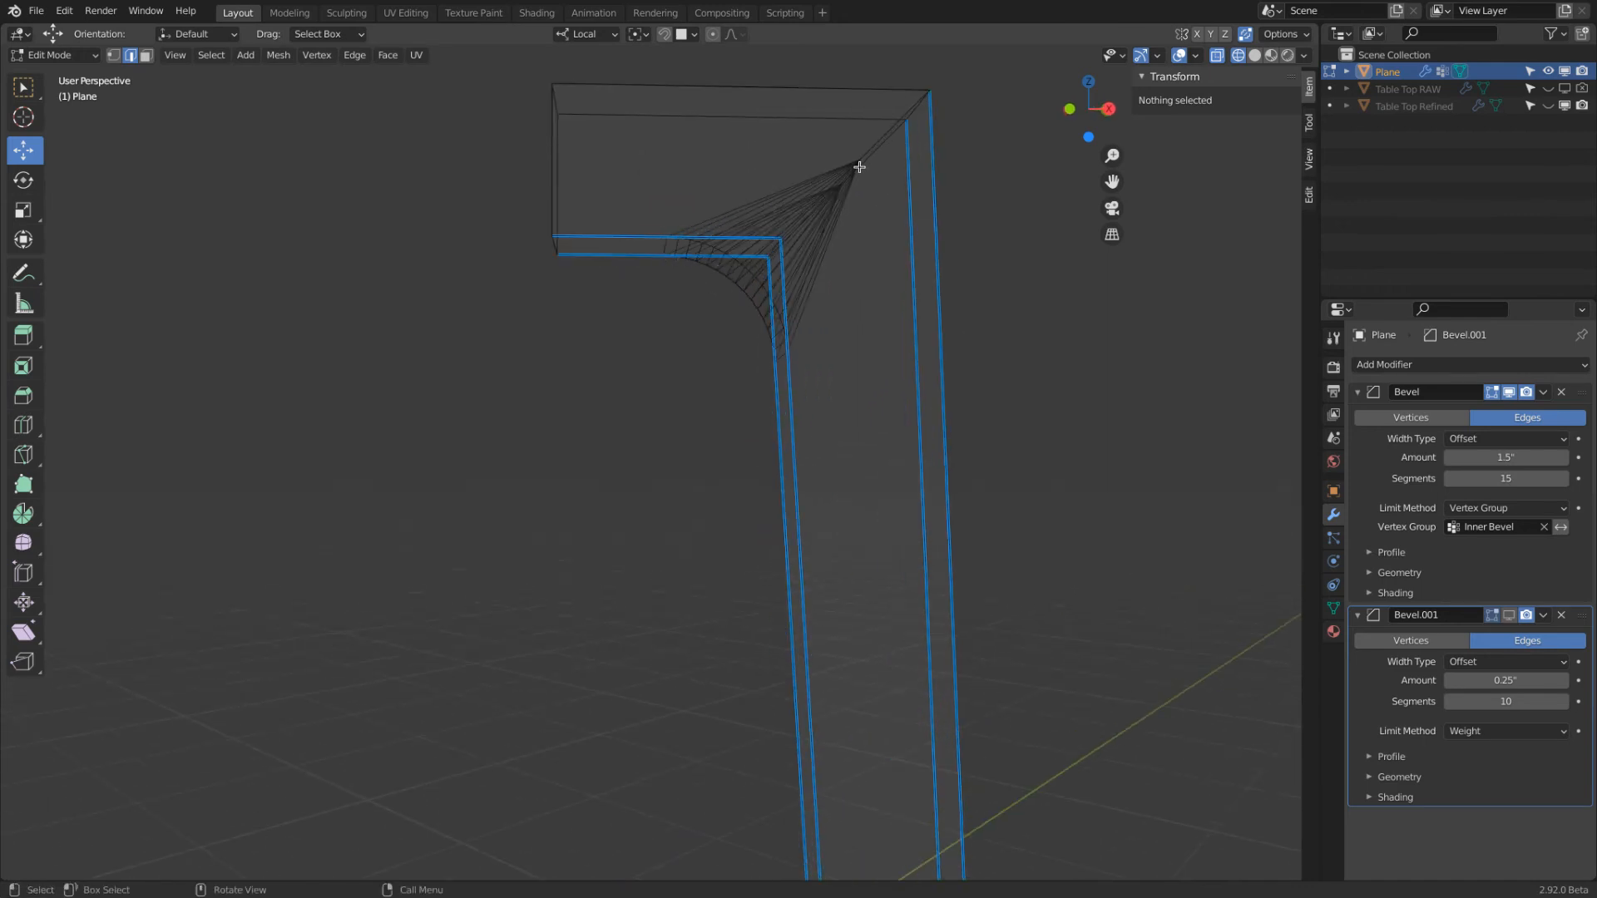
{"action": "middle_click_drag", "start_coordinate": [835, 226], "coordinate": [840, 167]}
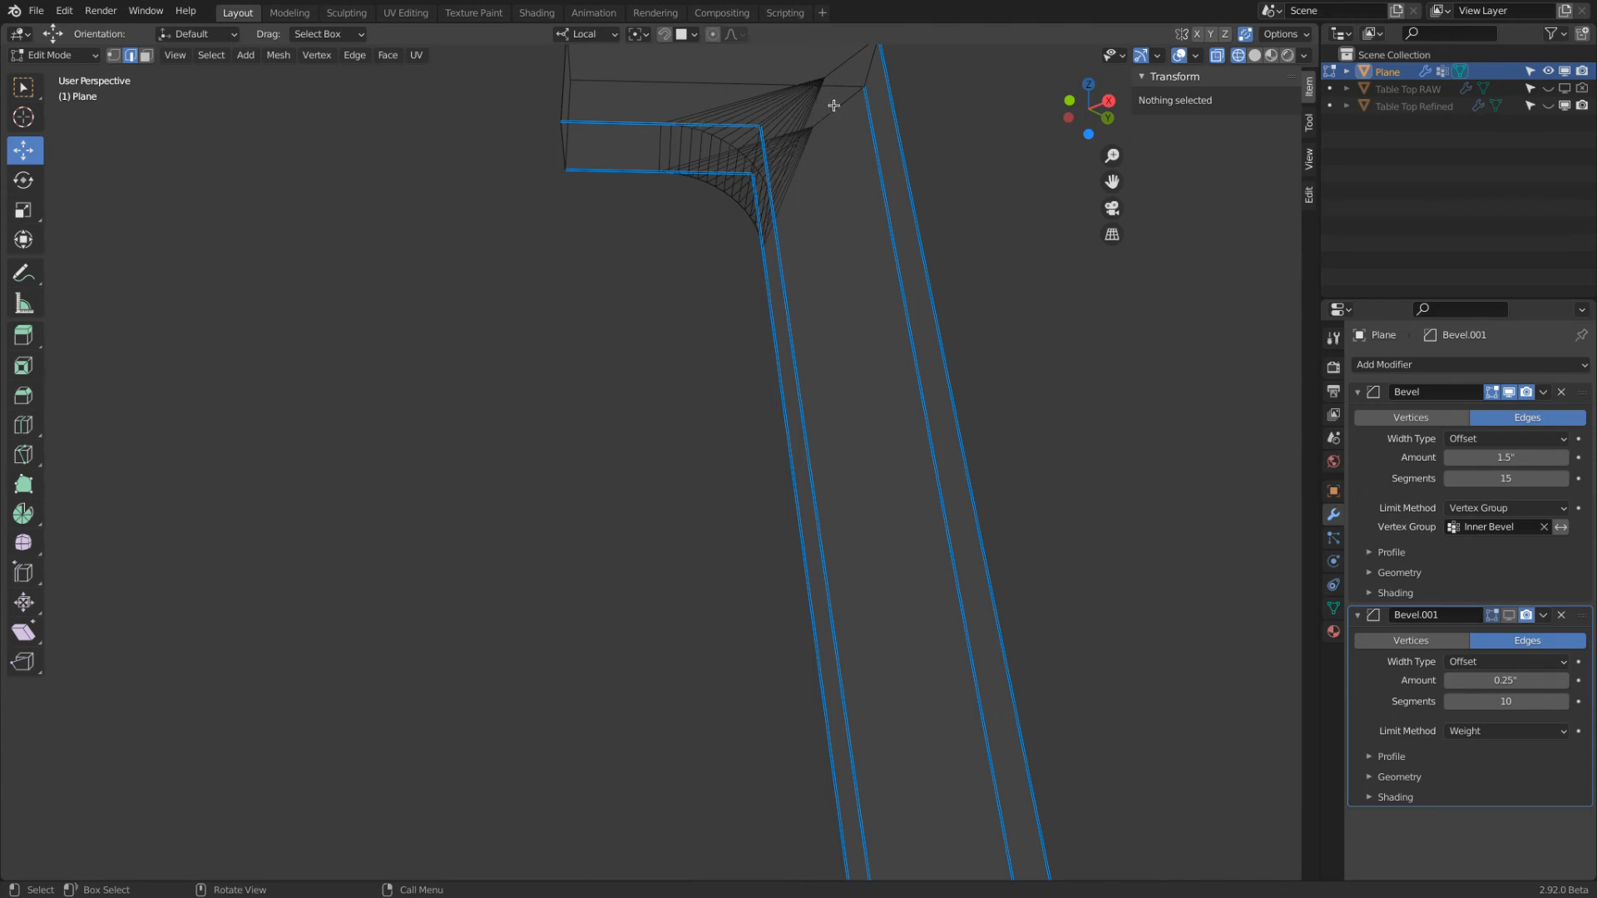
{"action": "left_click", "coordinate": [1510, 616]}
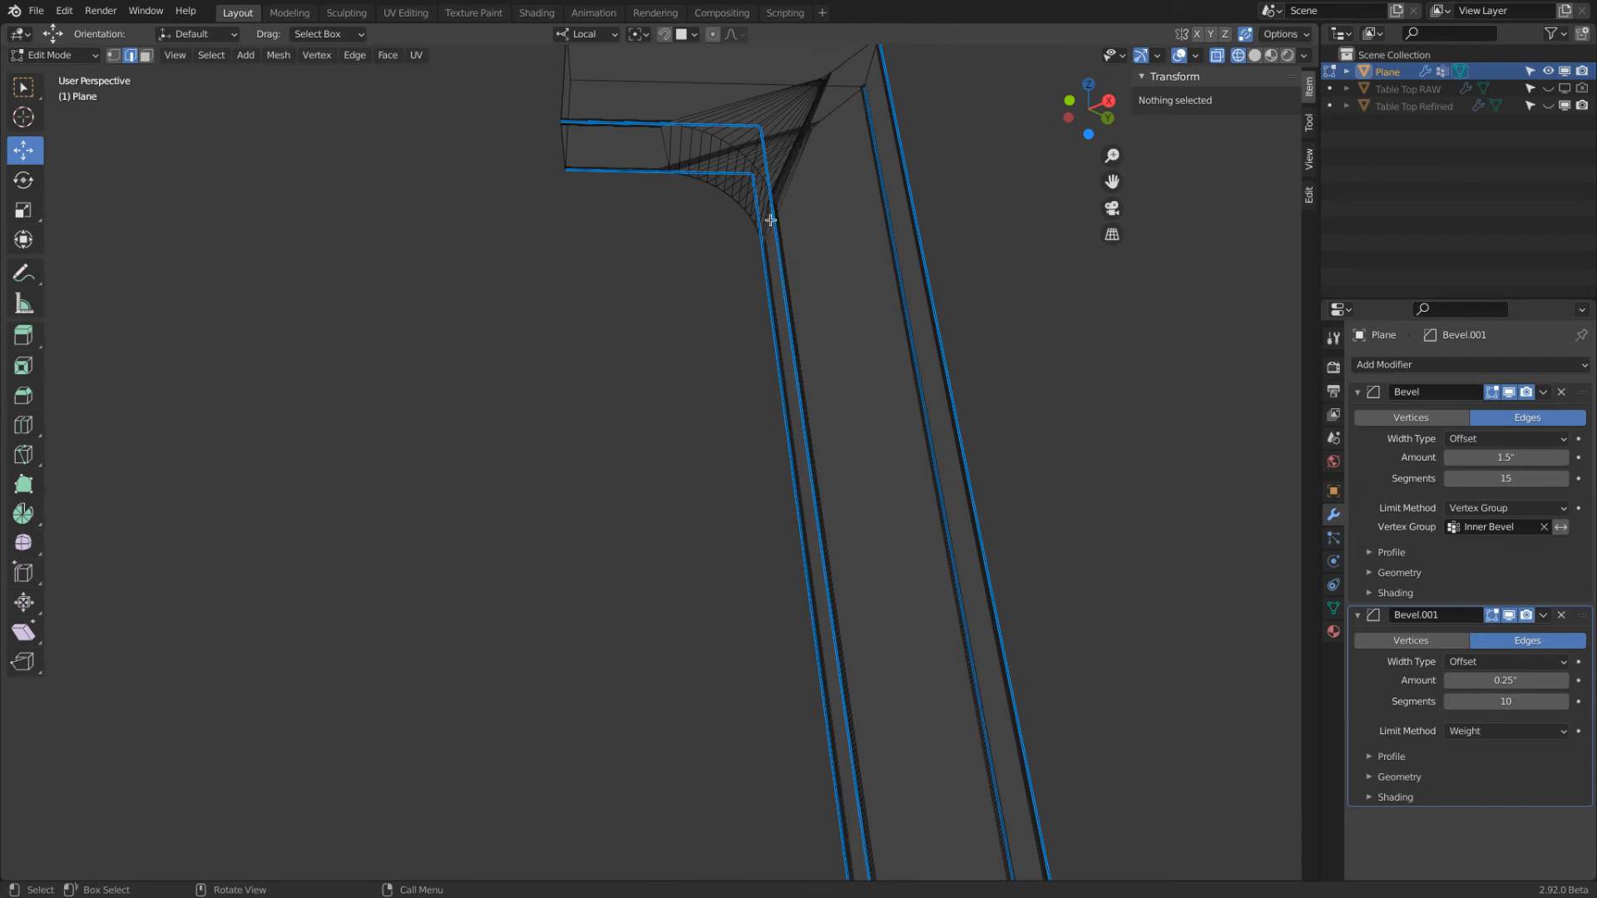
{"action": "left_click", "coordinate": [1508, 614]}
{"action": "middle_click_drag", "start_coordinate": [957, 237], "coordinate": [936, 311]}
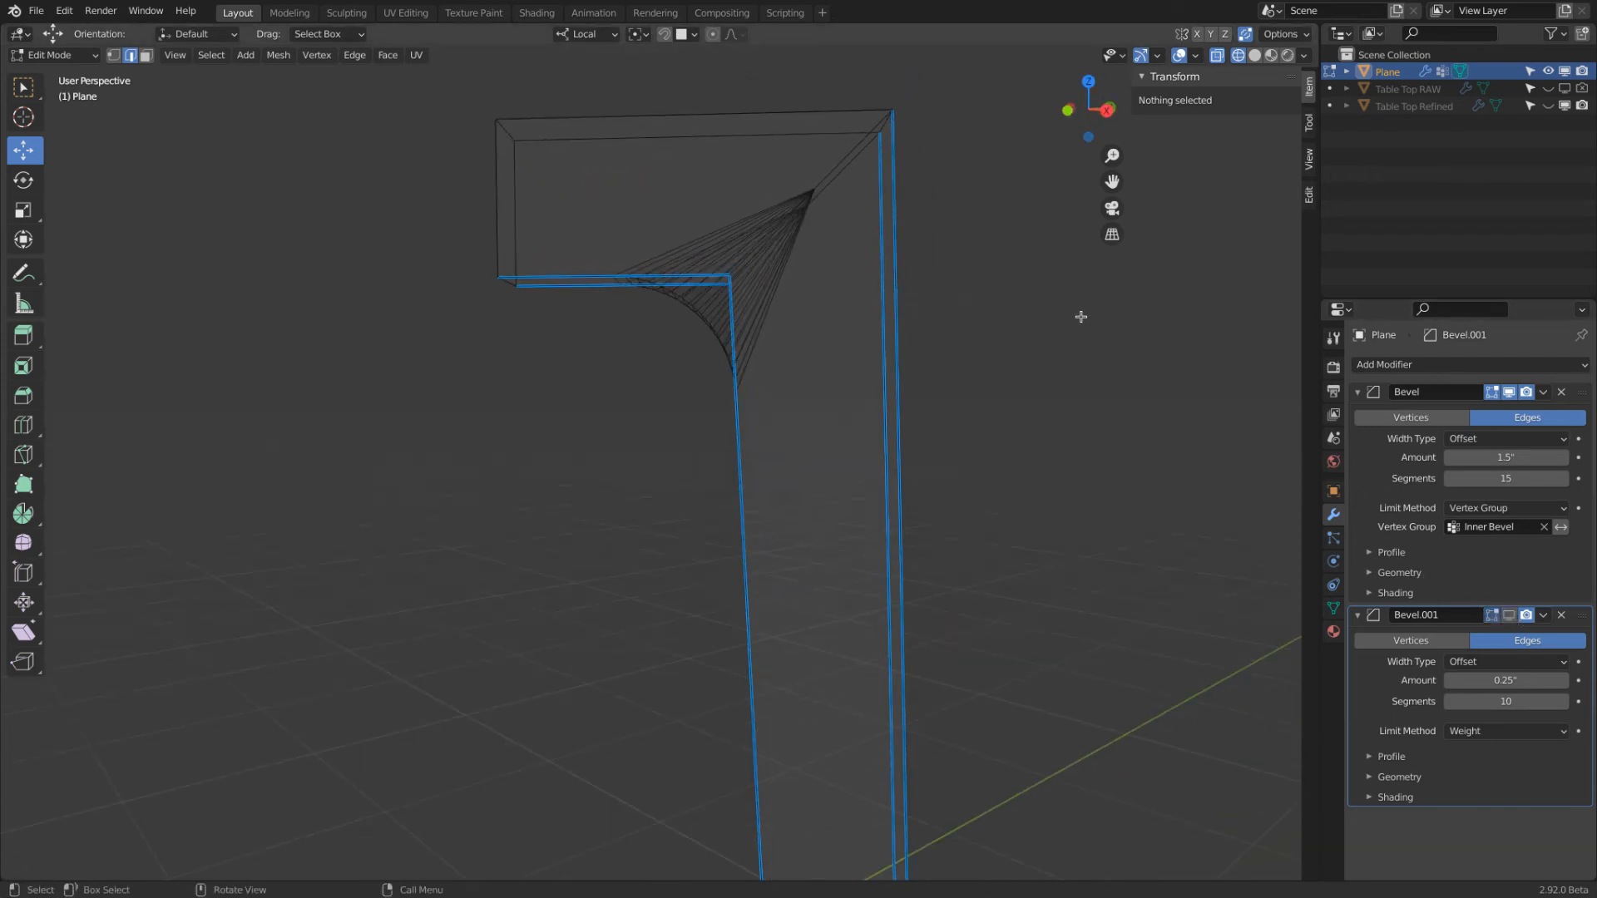
Turn off the inner-corner bevel's viewport display and dissolve the two diagonal mitre edges at the leg's bend
{"action": "left_click", "coordinate": [1511, 396]}
{"action": "middle_click_drag", "start_coordinate": [820, 257], "coordinate": [741, 160]}
{"action": "left_click", "coordinate": [751, 170]}
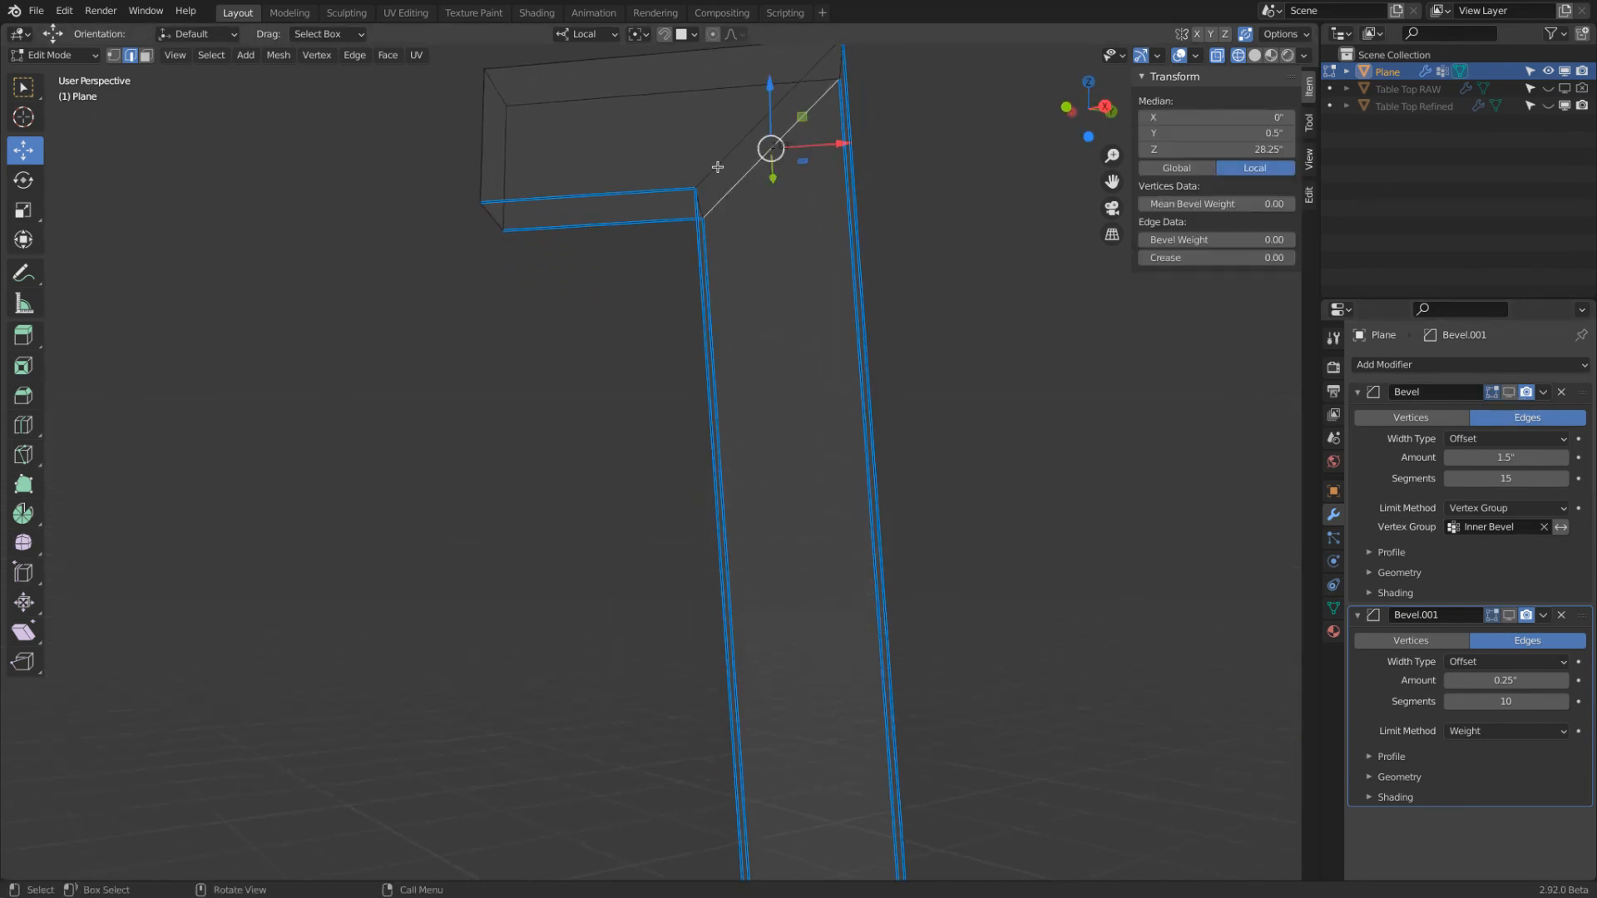
{"action": "left_click", "coordinate": [718, 167], "text": "shift"}
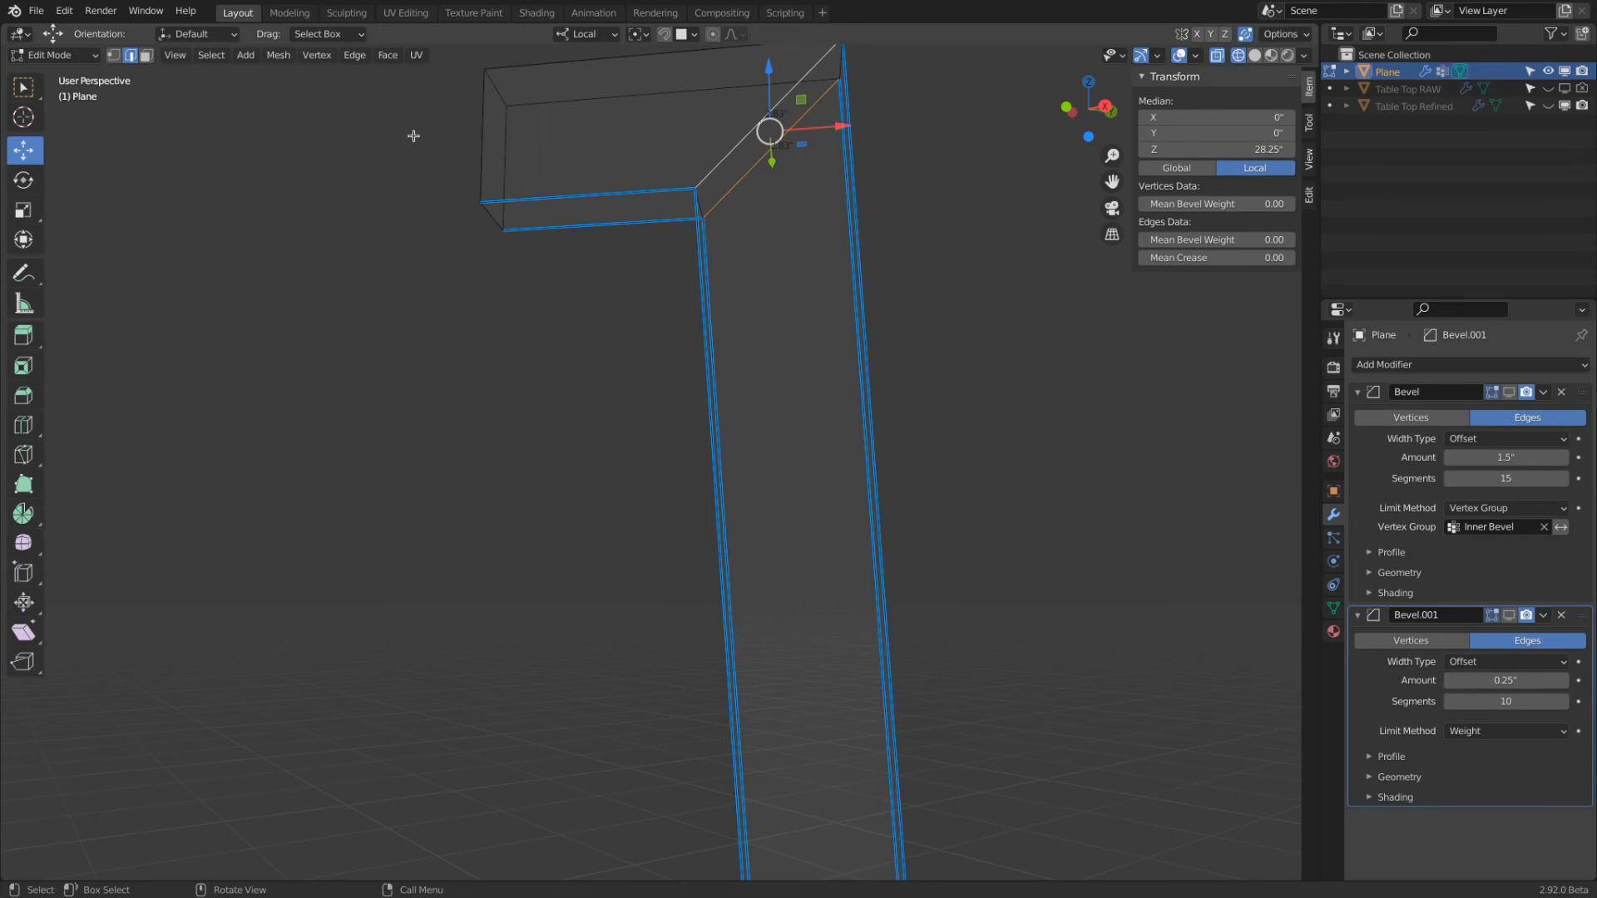
{"action": "key", "text": "x"}
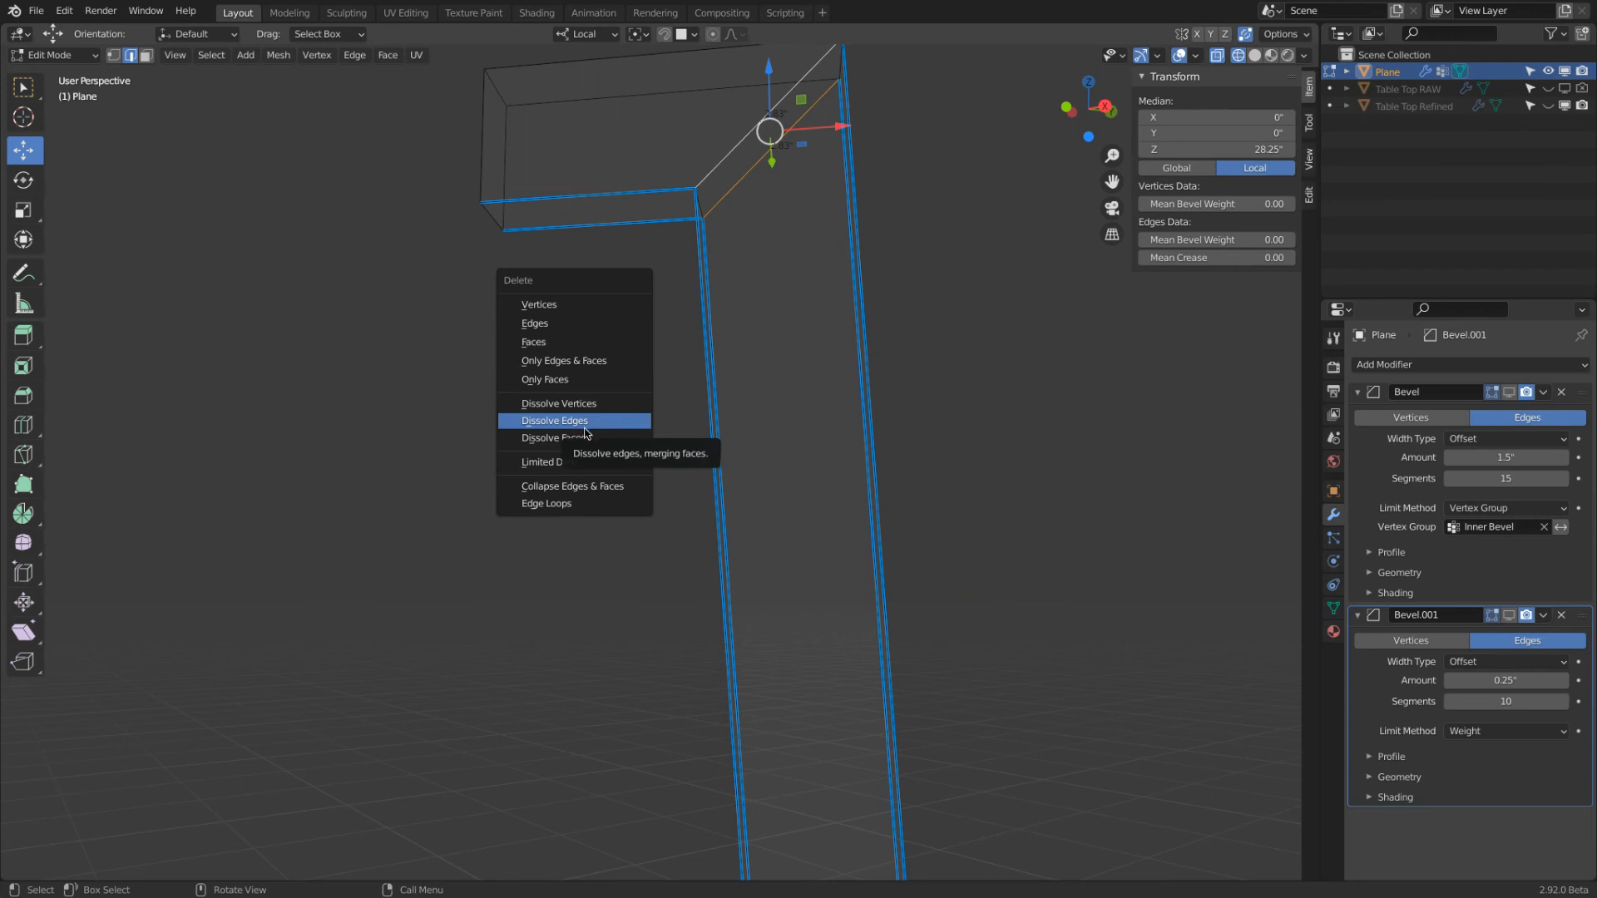
{"action": "left_click", "coordinate": [585, 424]}
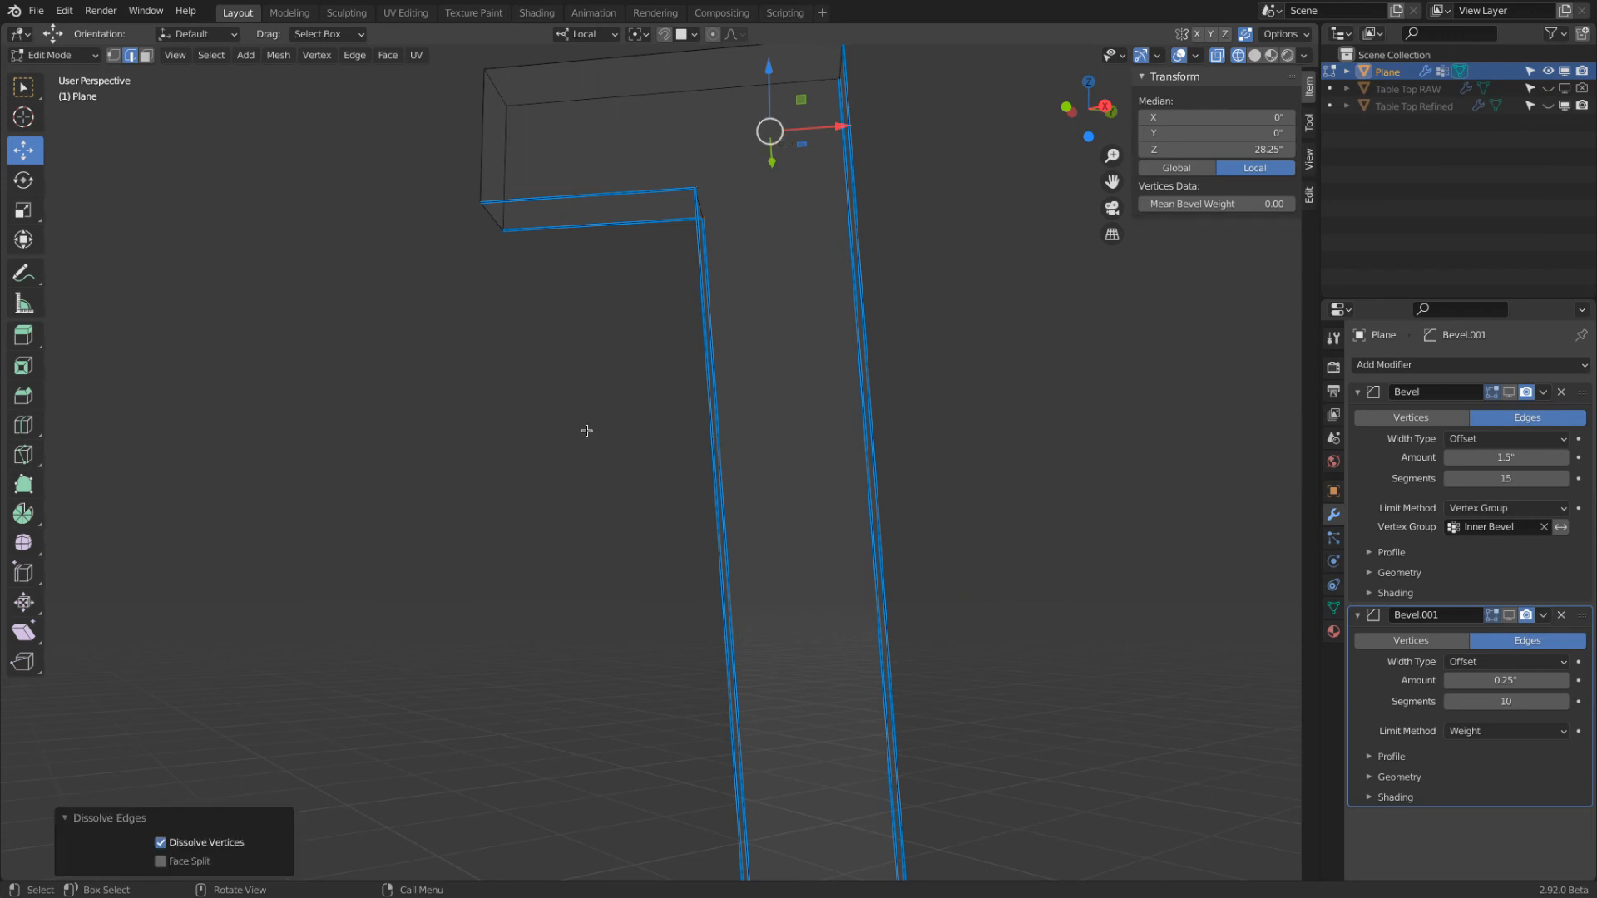
{"action": "scroll", "coordinate": [589, 431], "scroll_direction": "down", "scroll_amount": 2}
{"action": "middle_click_drag", "start_coordinate": [599, 433], "coordinate": [657, 447]}
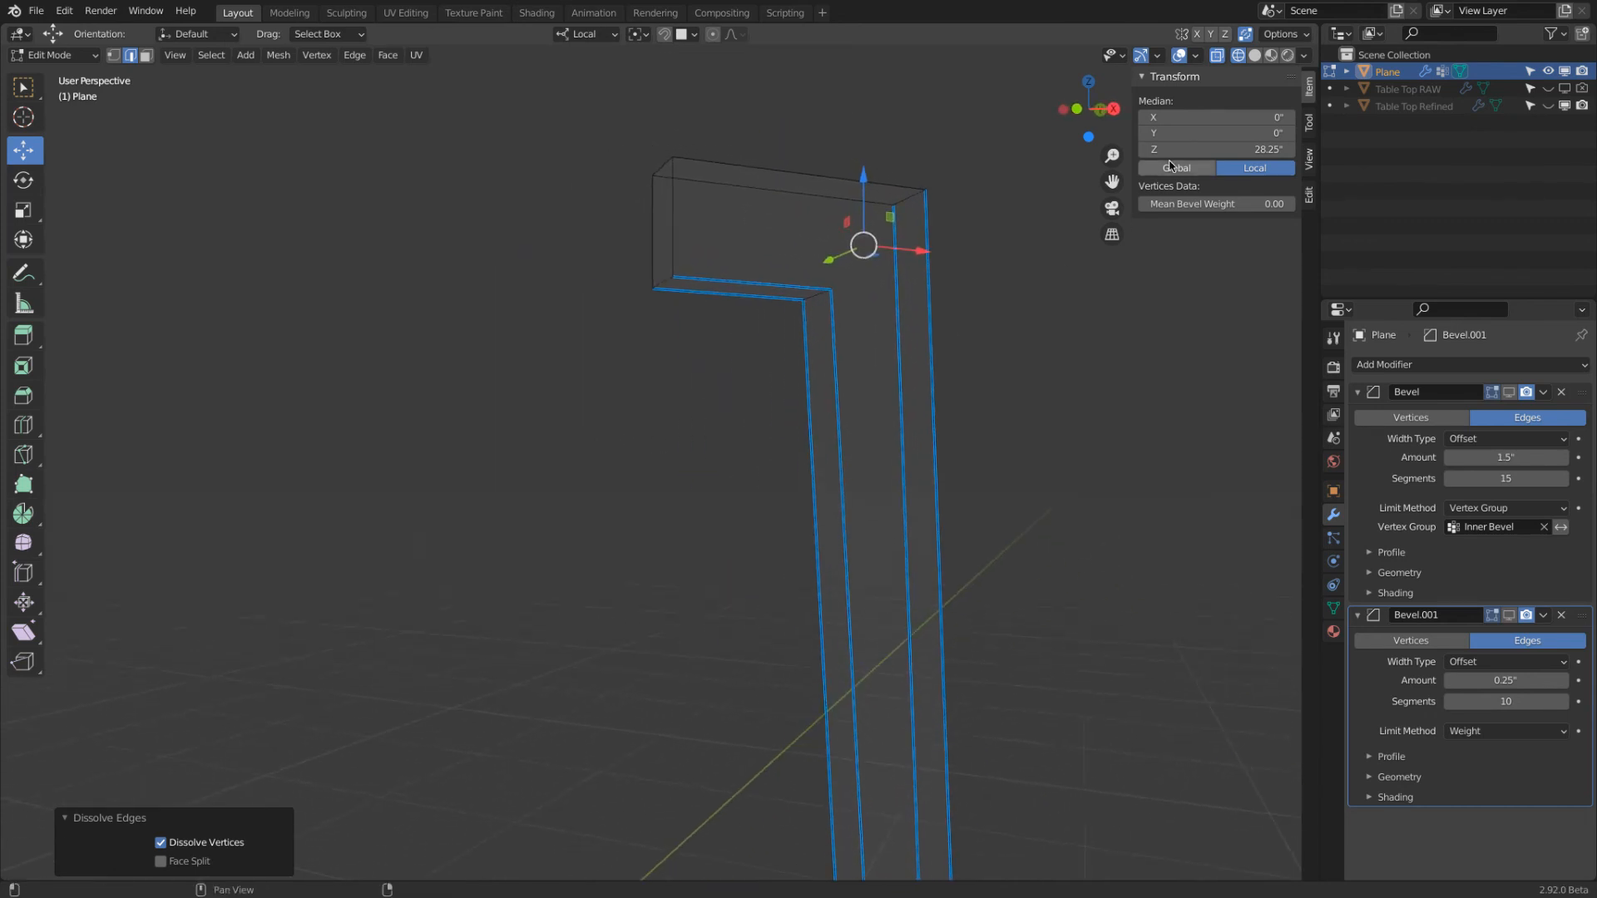
Try deleting the two diagonal mitre edges in solid view, and undo the deletion
{"action": "left_click", "coordinate": [1254, 54]}
{"action": "mouse_move", "coordinate": [957, 270]}
{"action": "middle_mouse_down"}
{"action": "mouse_move", "coordinate": [1076, 278]}
{"action": "mouse_move", "coordinate": [917, 255]}
{"action": "middle_mouse_up"}
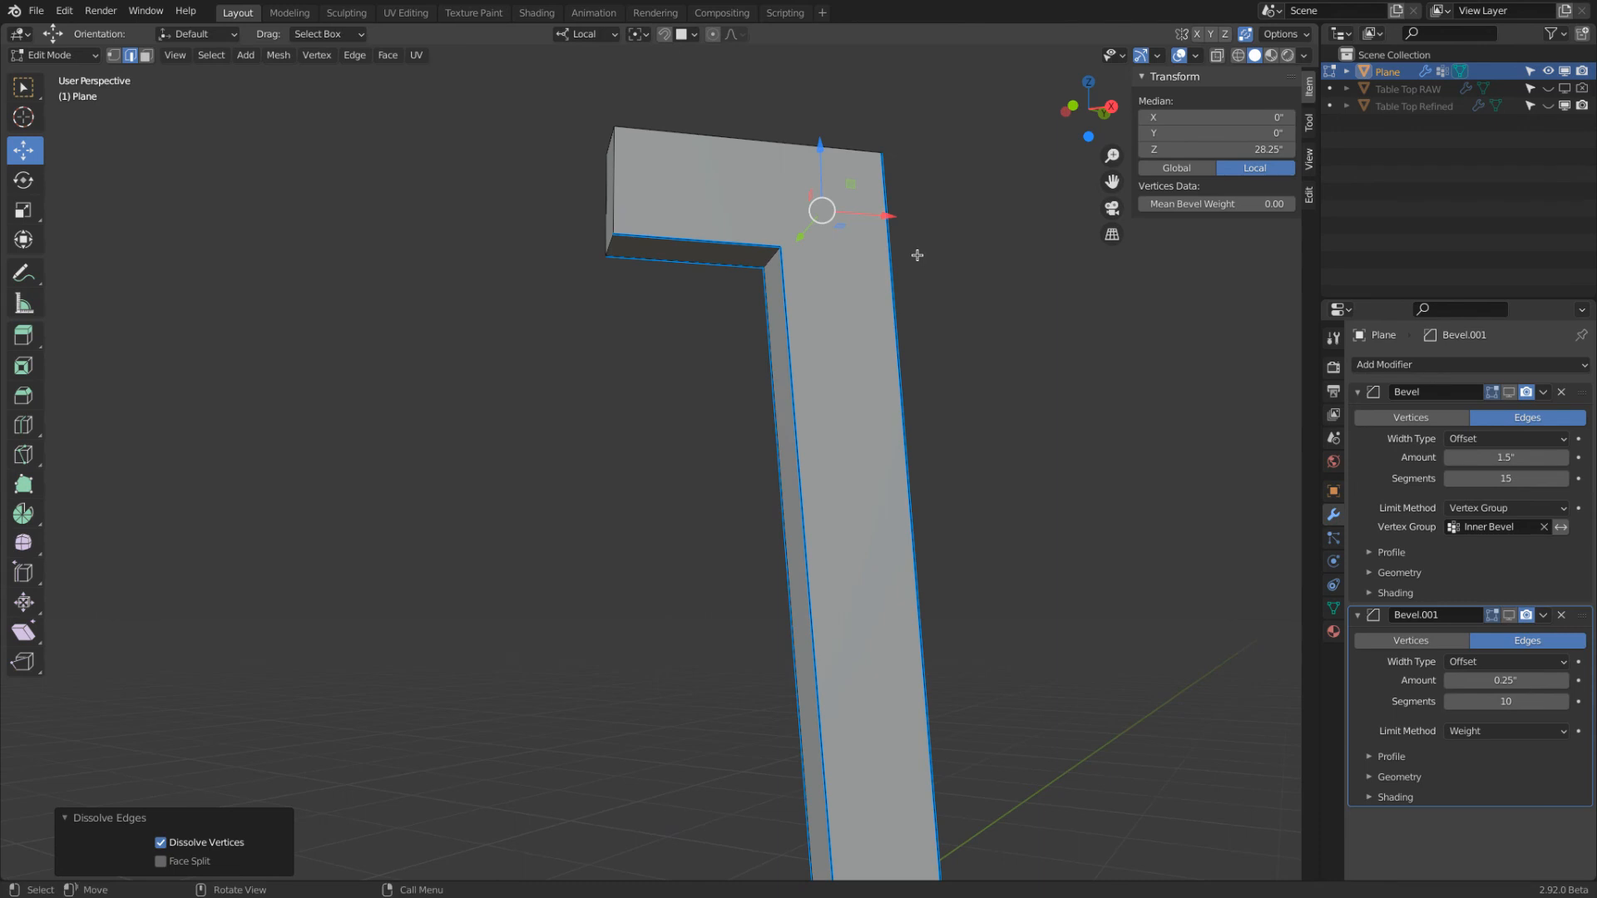
{"action": "key", "text": "x"}
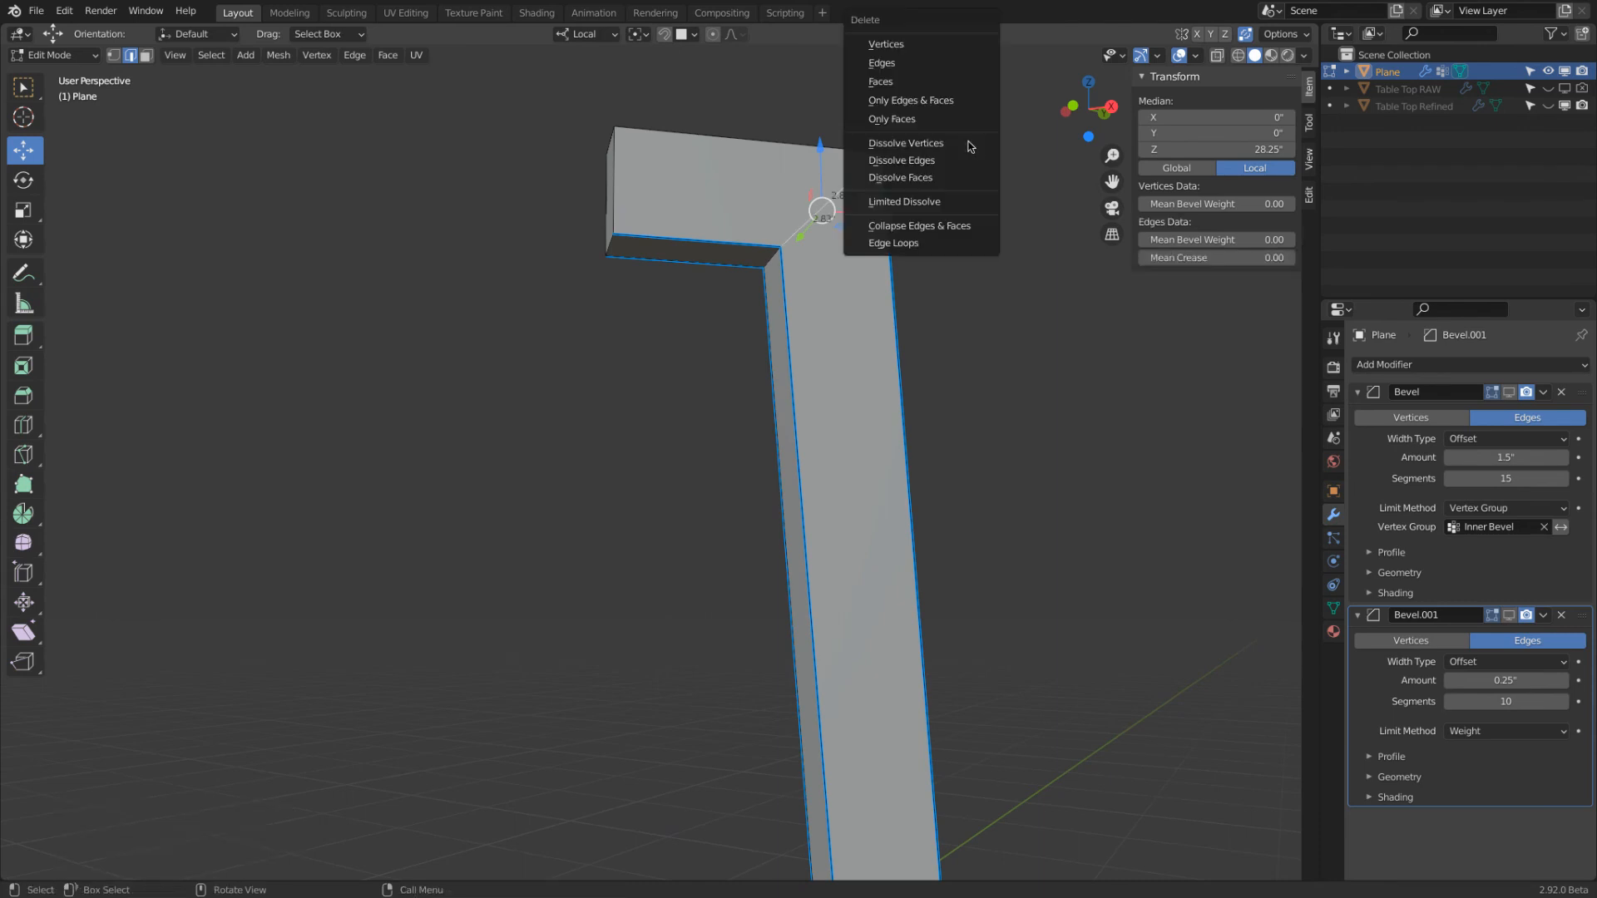
{"action": "left_click", "coordinate": [945, 64]}
{"action": "mouse_move", "coordinate": [945, 133]}
{"action": "middle_mouse_down"}
{"action": "mouse_move", "coordinate": [913, 232]}
{"action": "mouse_move", "coordinate": [1152, 209]}
{"action": "mouse_move", "coordinate": [1020, 200]}
{"action": "mouse_move", "coordinate": [953, 153]}
{"action": "middle_mouse_up"}
{"action": "key", "text": "ctrl+z"}
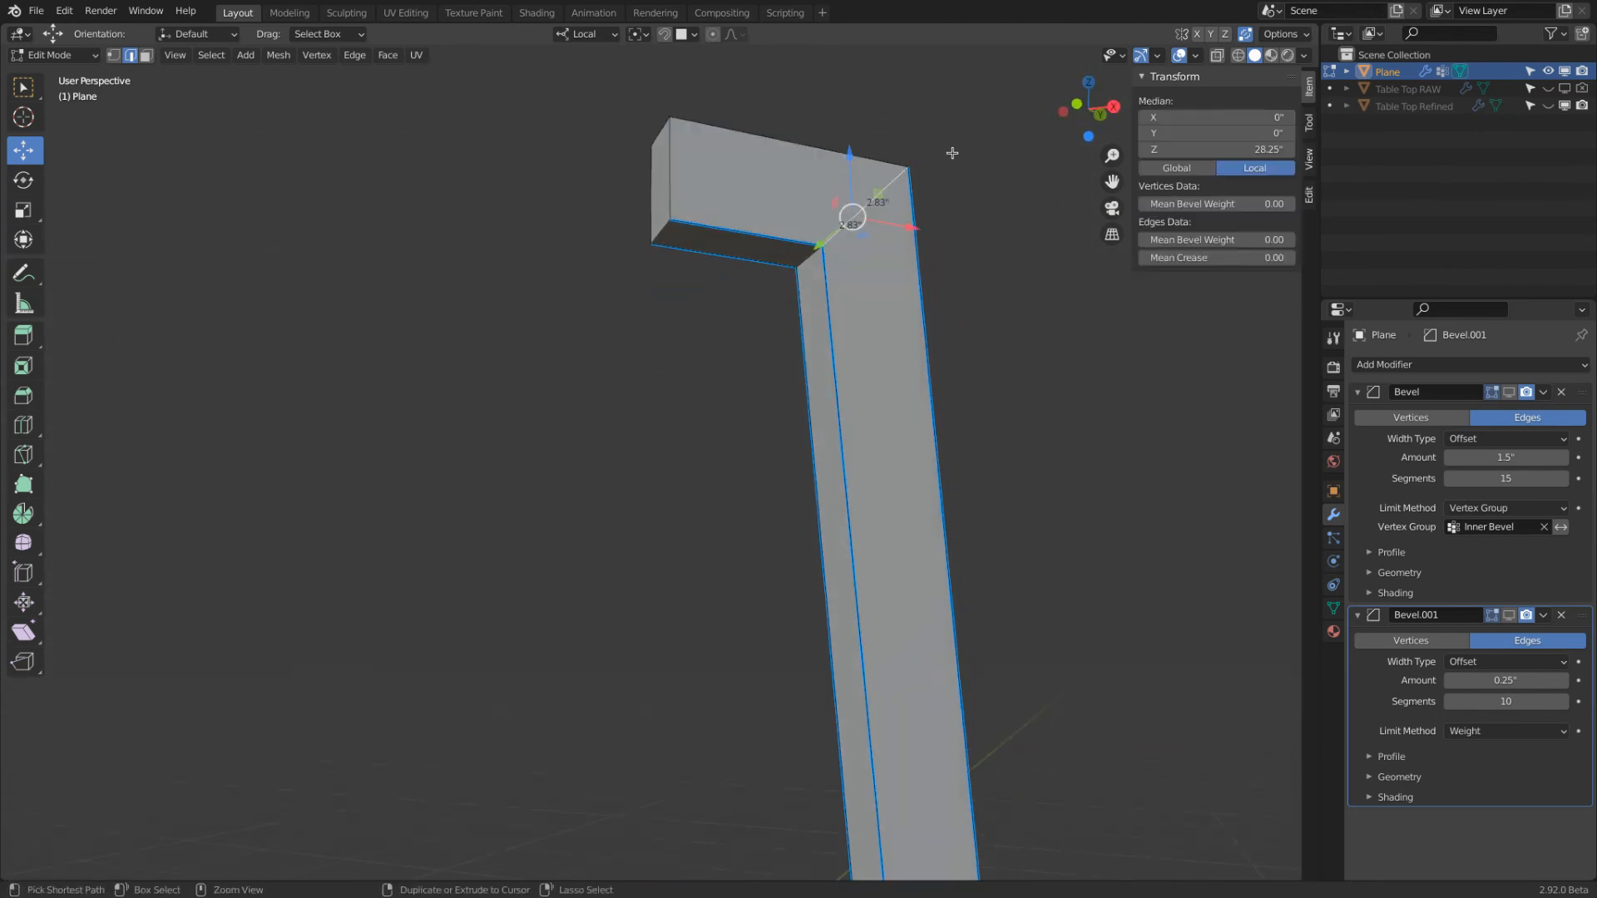
Dissolve the two restored mitre edges with Dissolve Edges and show the leg in wireframe
{"action": "key", "text": "x"}
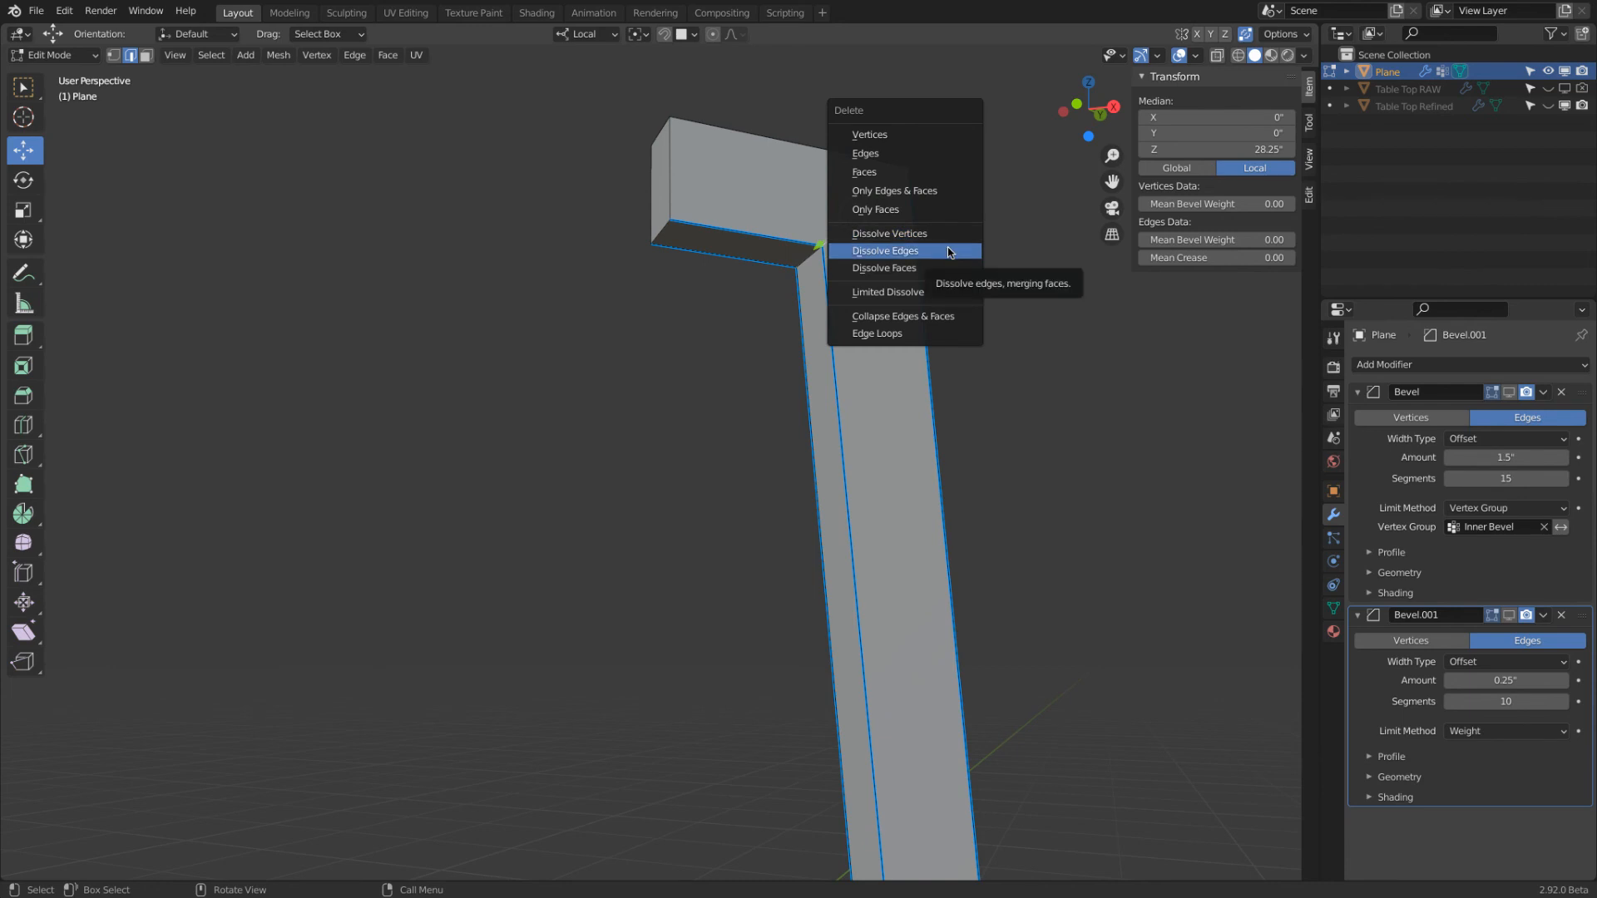
{"action": "left_click", "coordinate": [947, 253]}
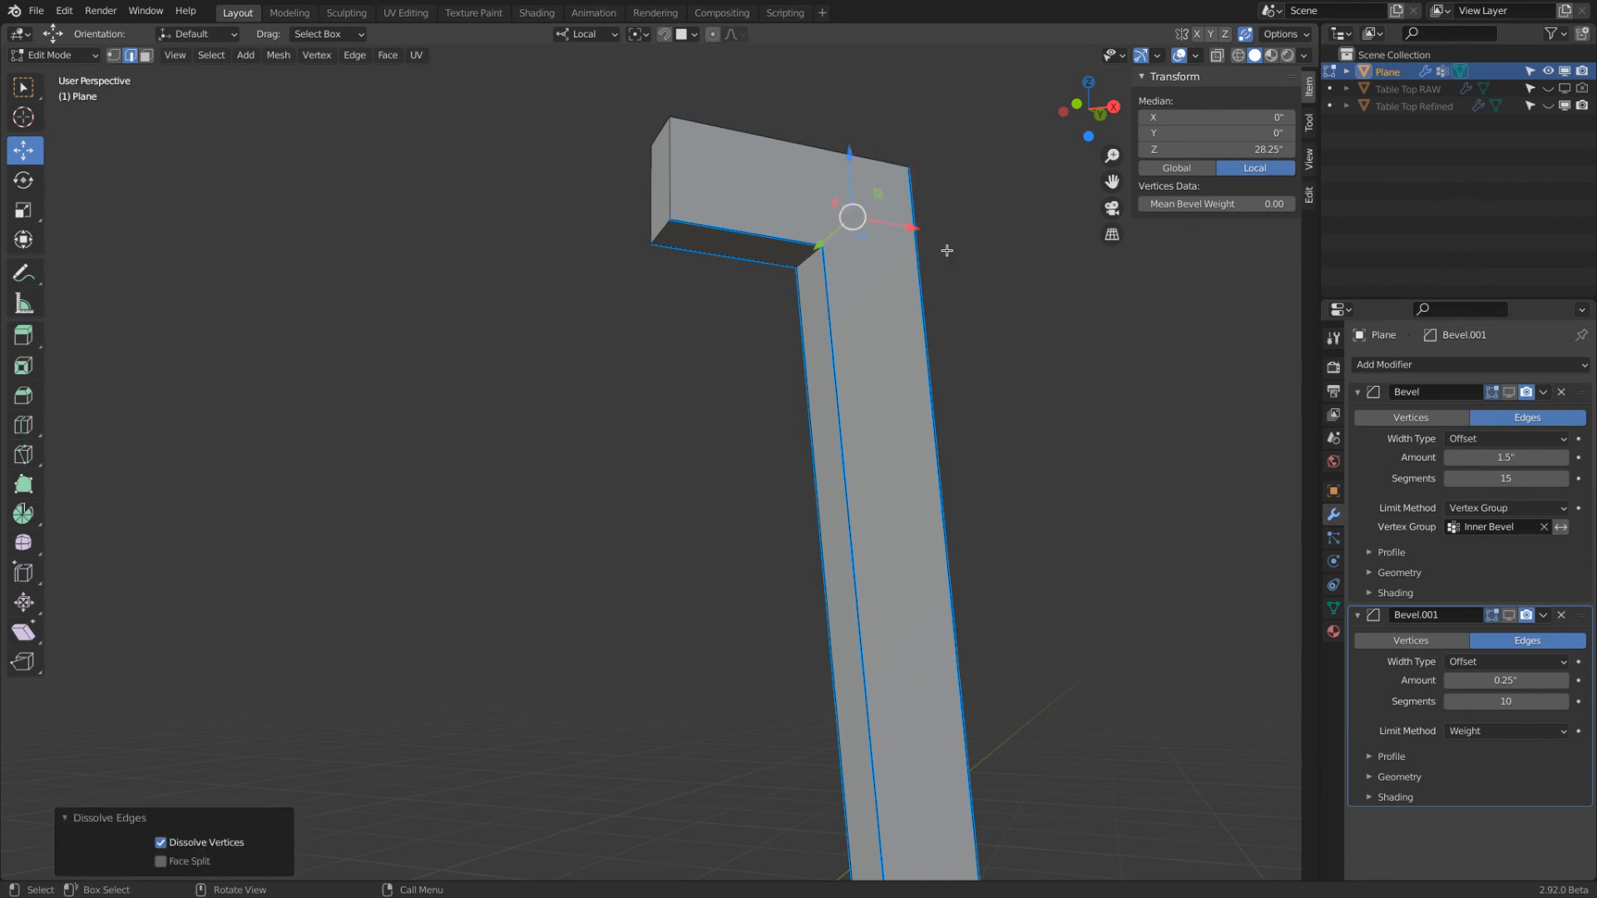
{"action": "left_click", "coordinate": [1238, 57]}
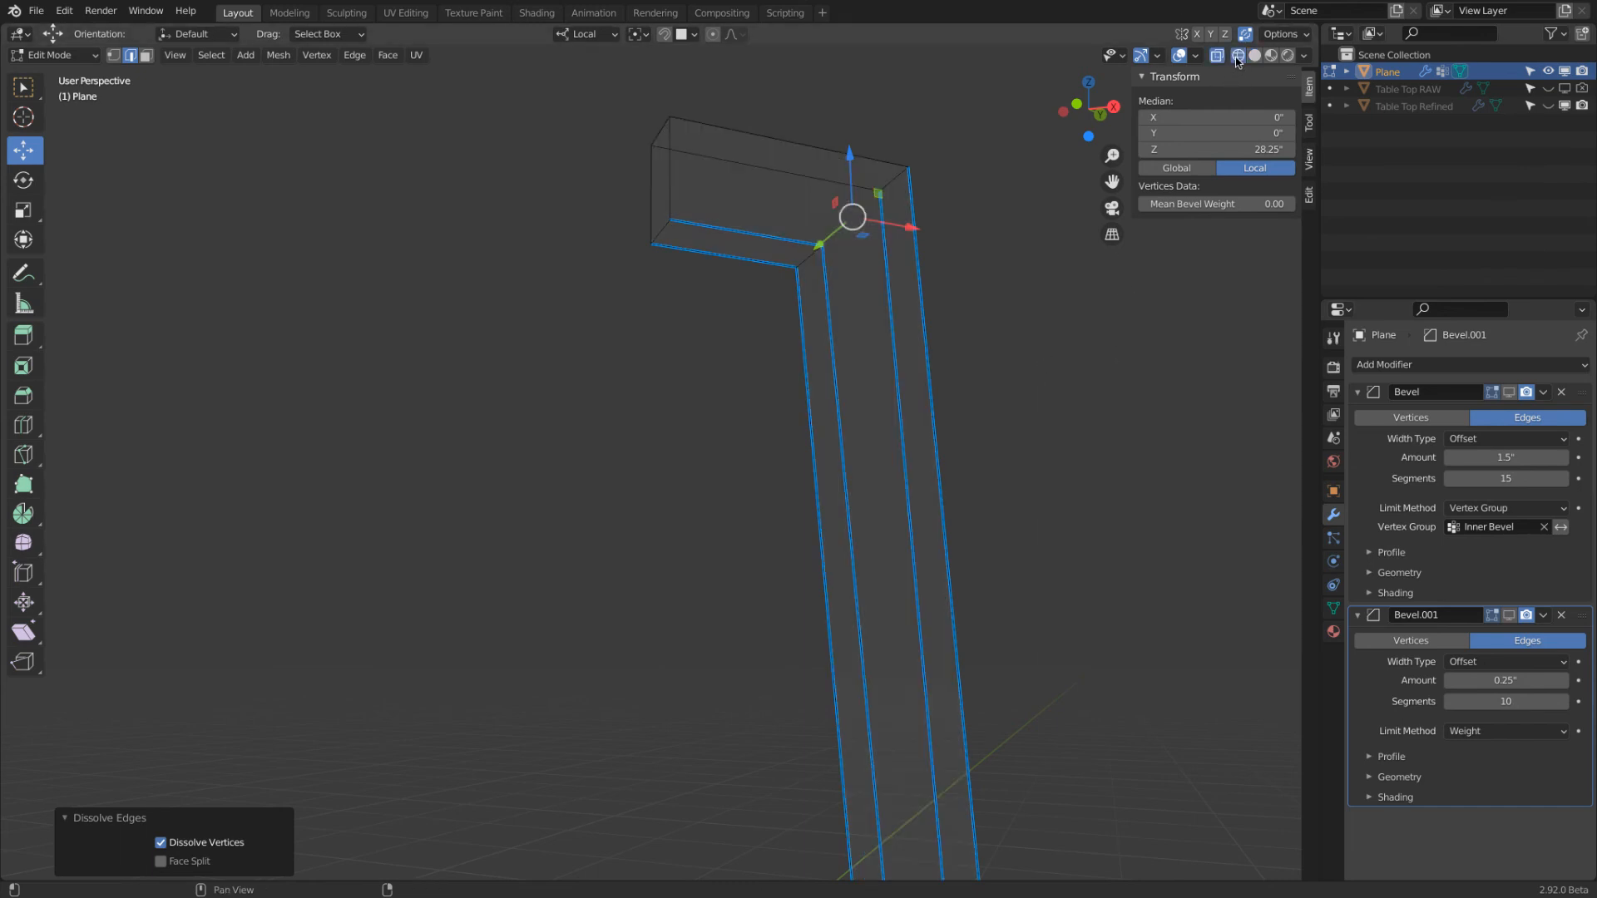
Turn on the viewport display of both Bevel modifiers and return the leg to solid shading
{"action": "left_click", "coordinate": [1510, 401]}
{"action": "middle_click_drag", "start_coordinate": [963, 285], "coordinate": [920, 285]}
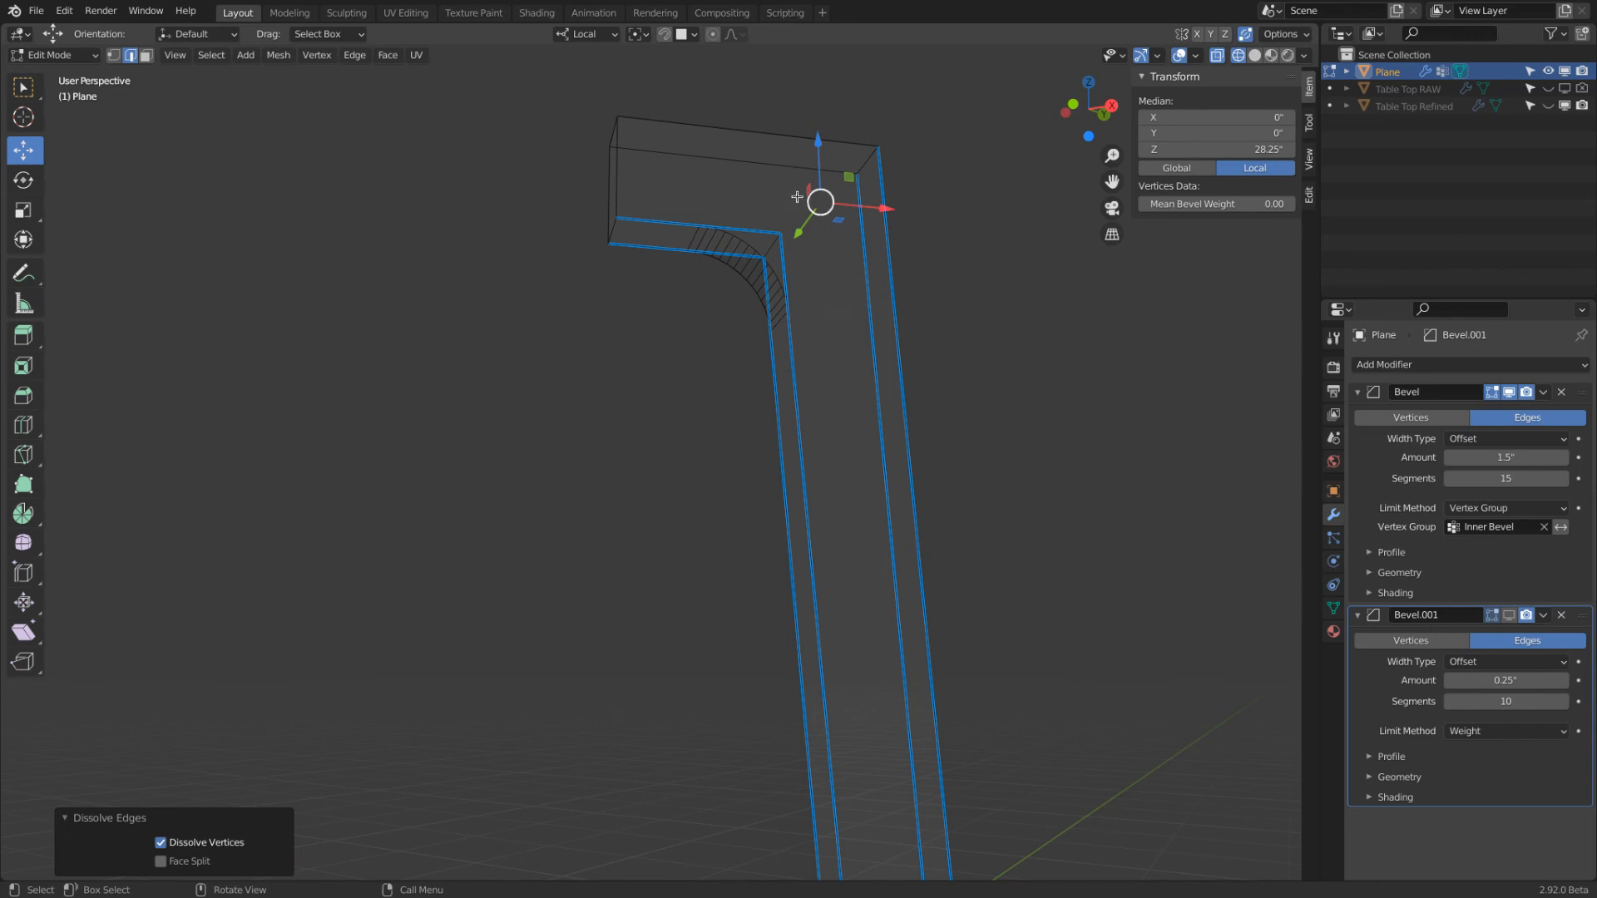
{"action": "left_click", "coordinate": [1512, 620]}
{"action": "key", "text": "shift+z"}
{"action": "middle_click_drag", "start_coordinate": [957, 316], "coordinate": [976, 387]}
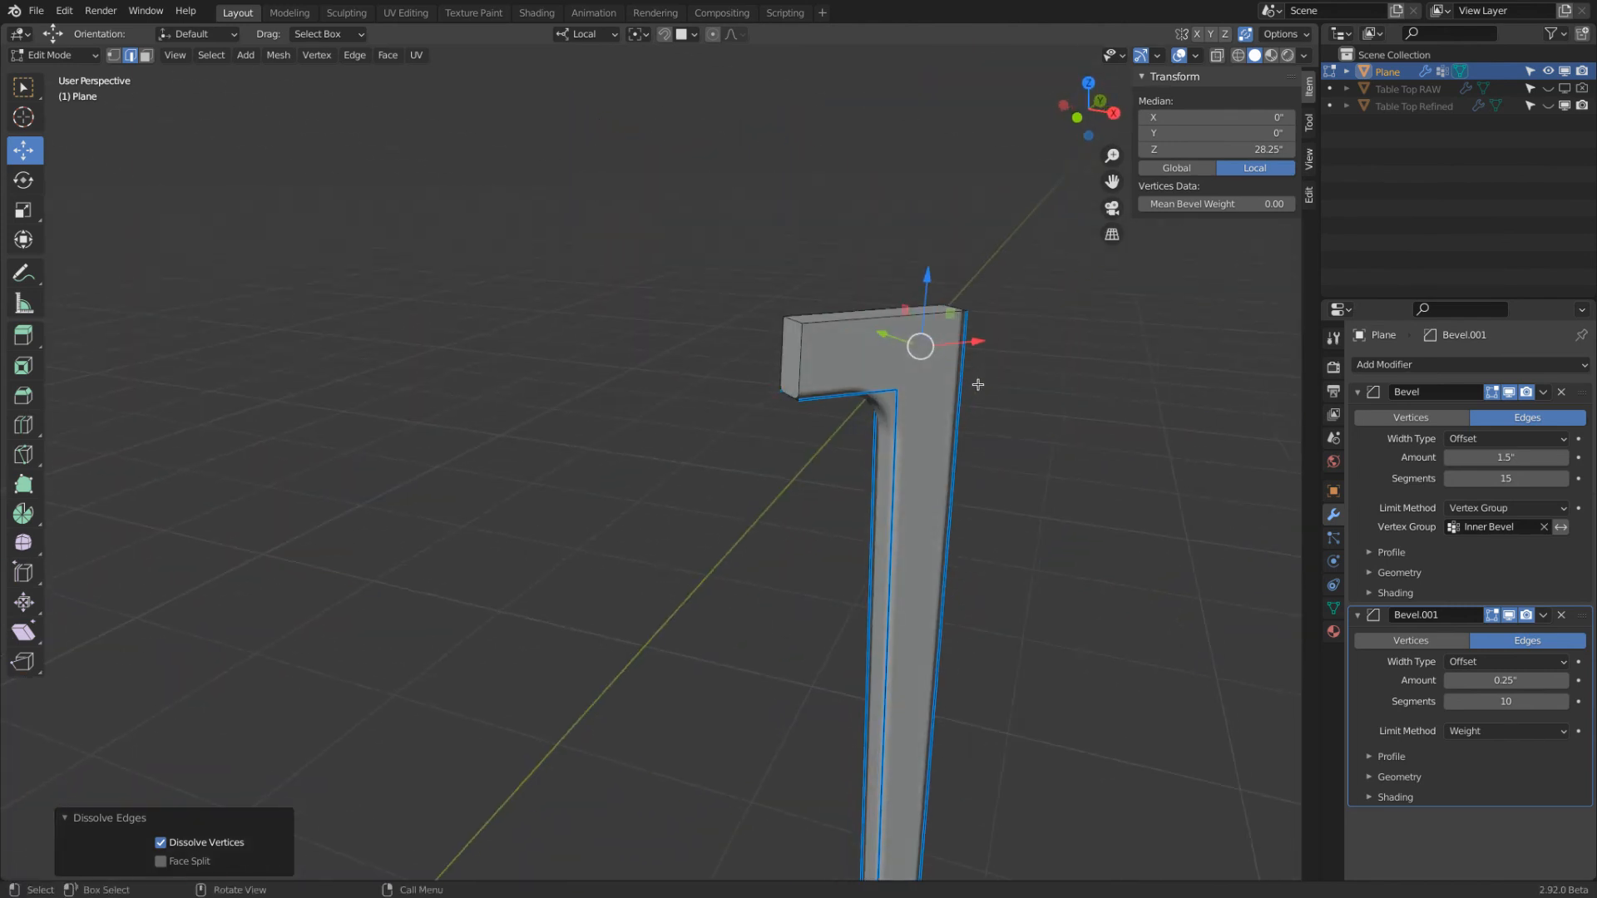
Return the leg to Object Mode, shade it smooth and examine the shading around its upper end
{"action": "left_click", "coordinate": [55, 54]}
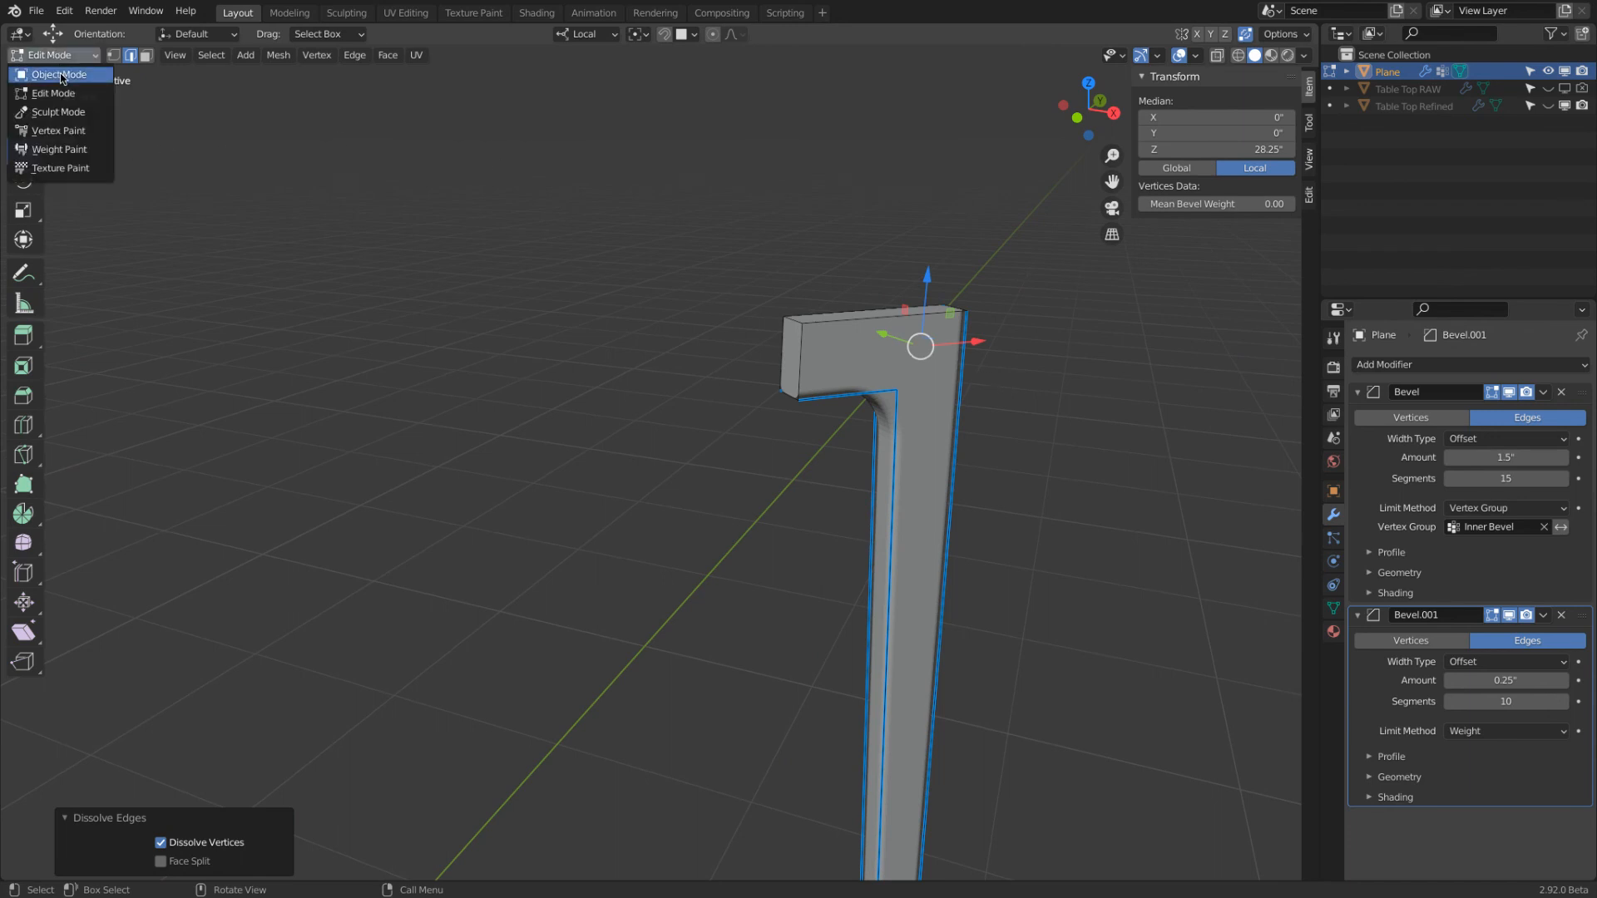
{"action": "left_click", "coordinate": [60, 74]}
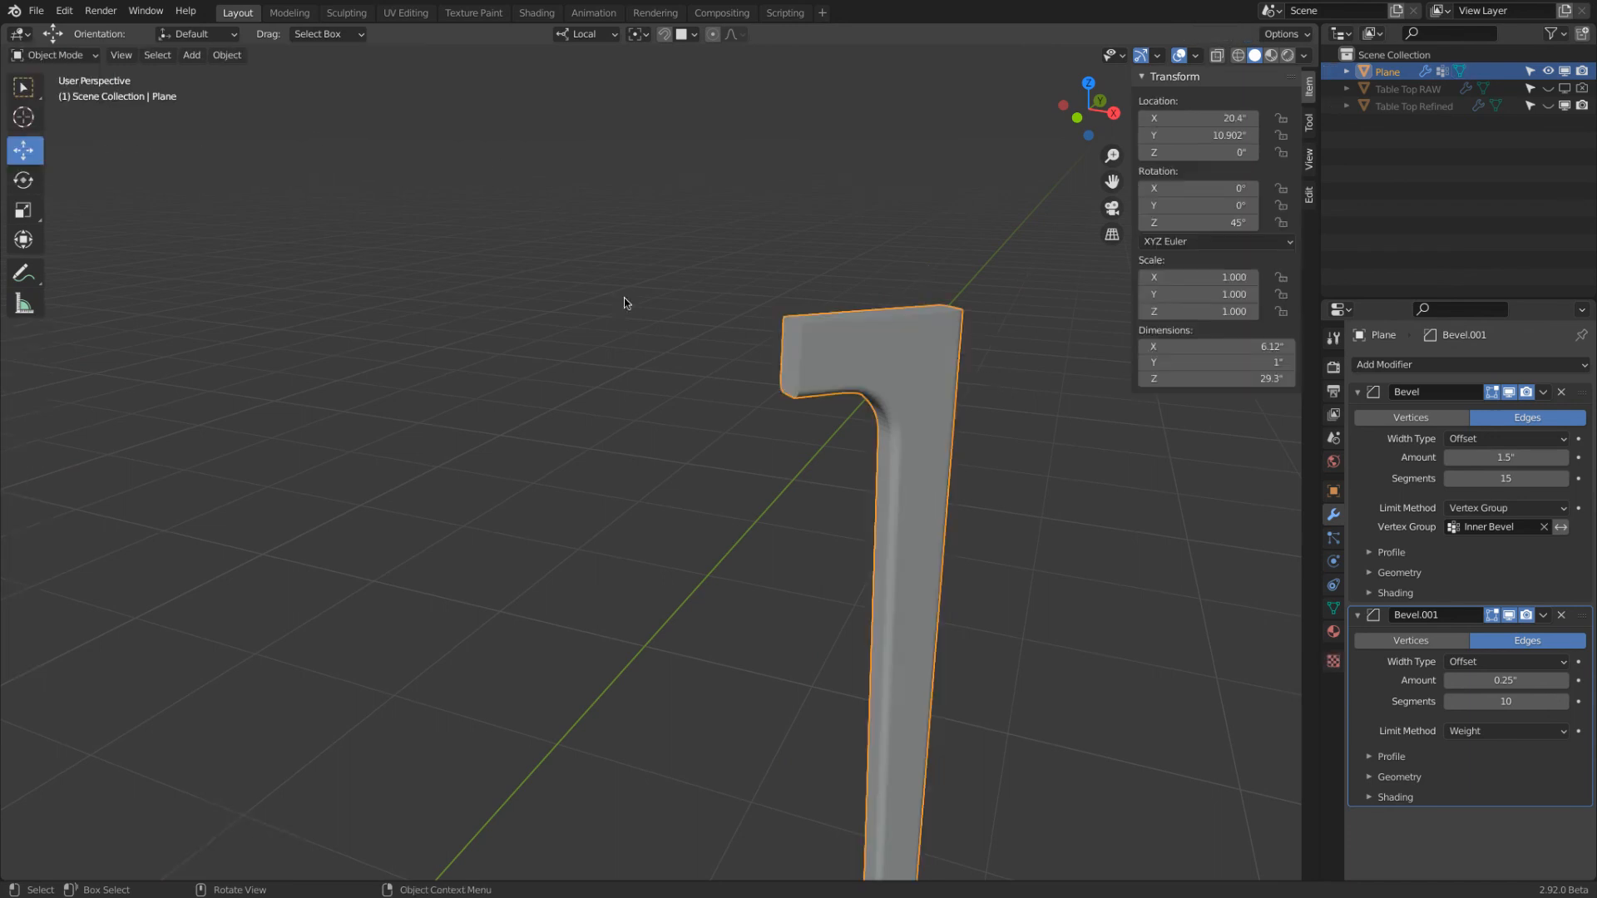
{"action": "right_click", "coordinate": [898, 349]}
{"action": "left_click", "coordinate": [899, 349]}
{"action": "middle_click_drag", "start_coordinate": [898, 347], "coordinate": [940, 396]}
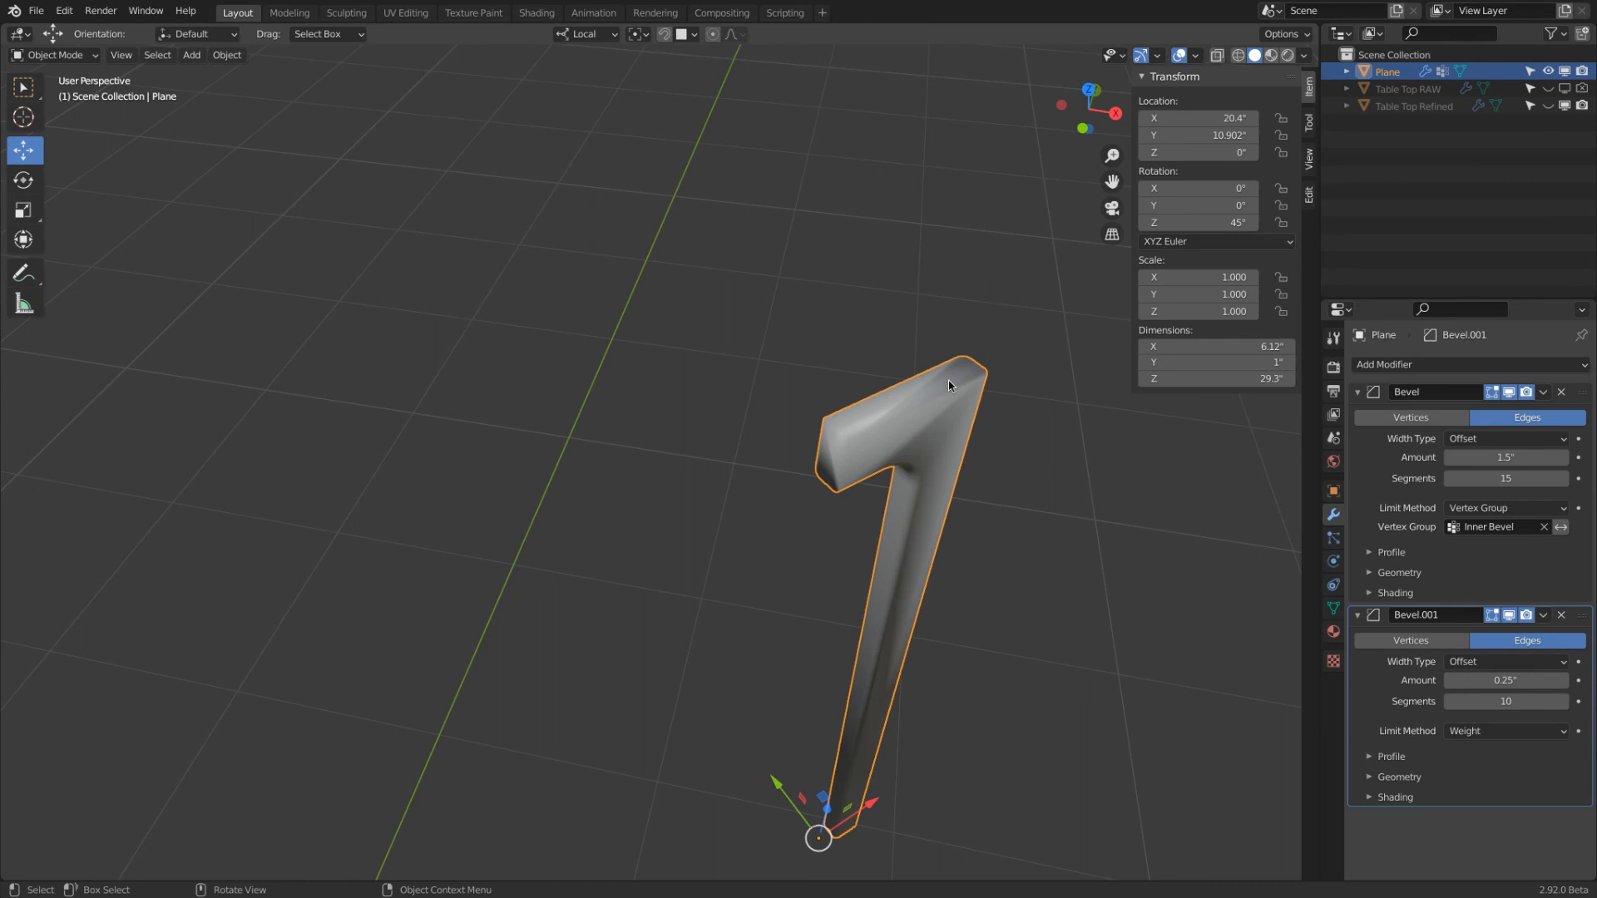
{"action": "middle_click_drag", "start_coordinate": [951, 385], "coordinate": [788, 315]}
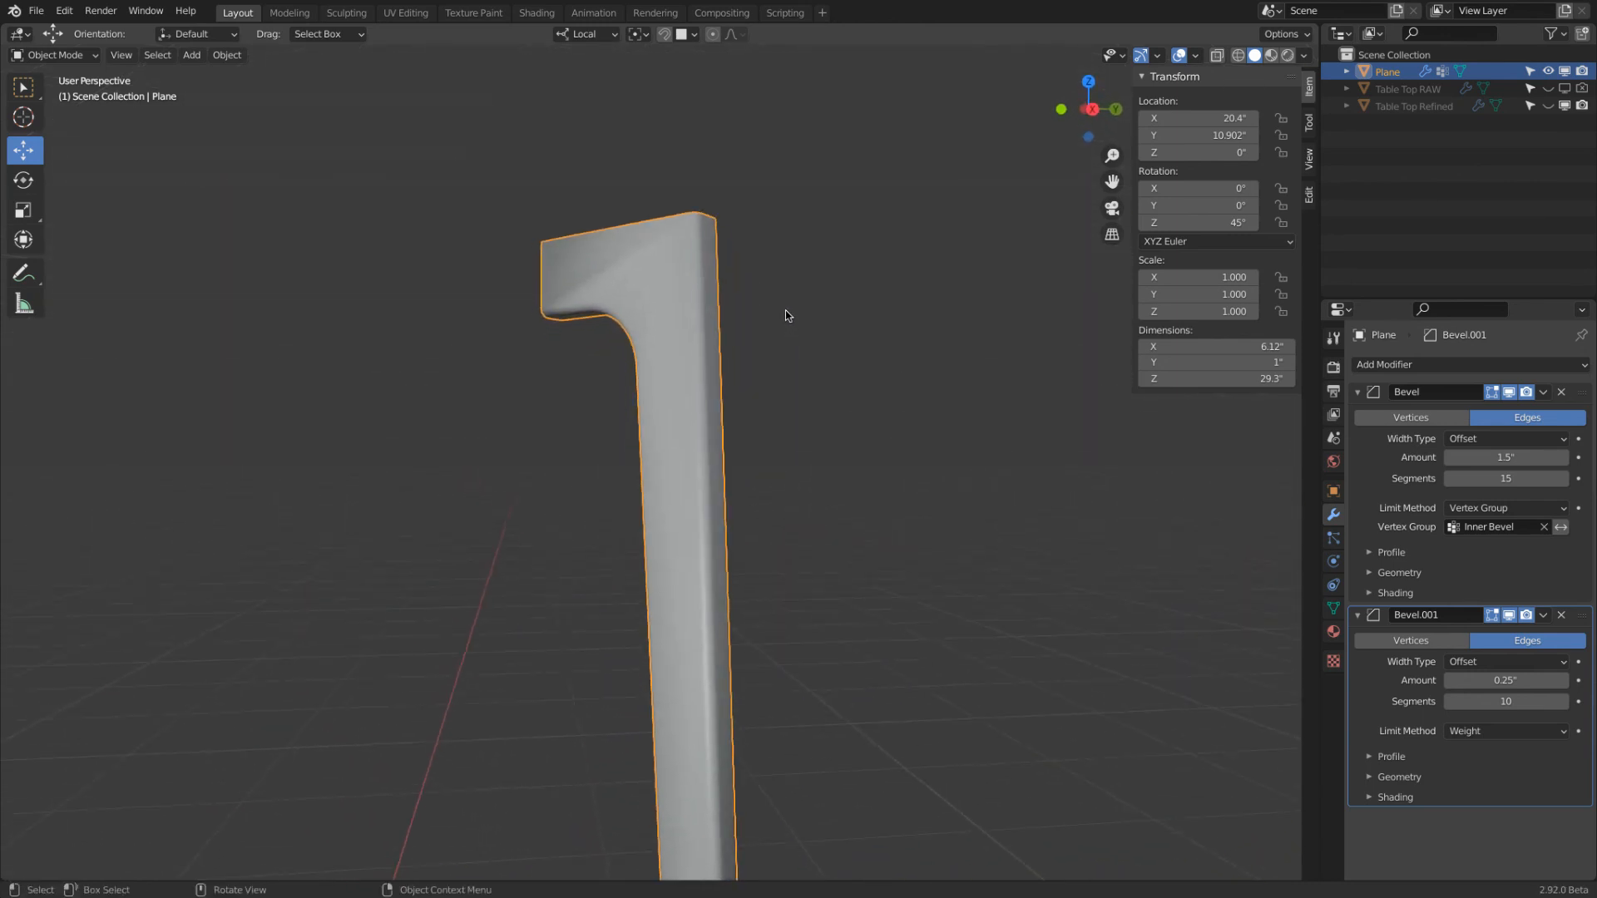
{"action": "scroll", "coordinate": [774, 304], "scroll_direction": "up", "scroll_amount": 2}
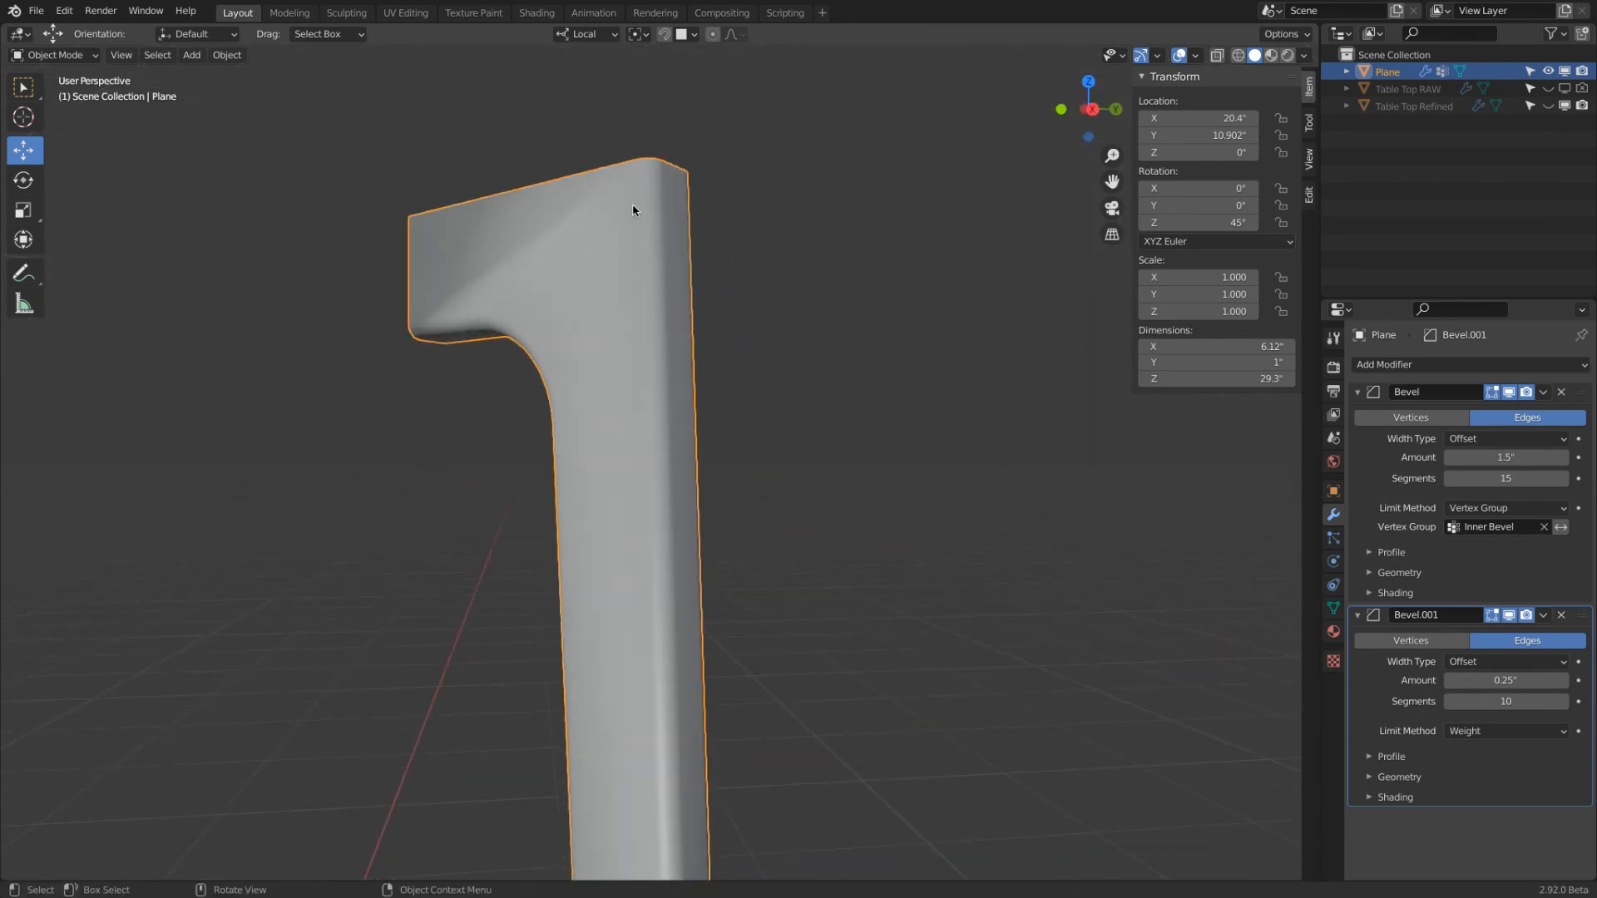
{"action": "middle_click_drag", "start_coordinate": [540, 220], "coordinate": [655, 277]}
{"action": "middle_click_drag", "start_coordinate": [938, 394], "coordinate": [992, 382]}
{"action": "scroll", "coordinate": [849, 367], "scroll_direction": "up", "scroll_amount": 5}
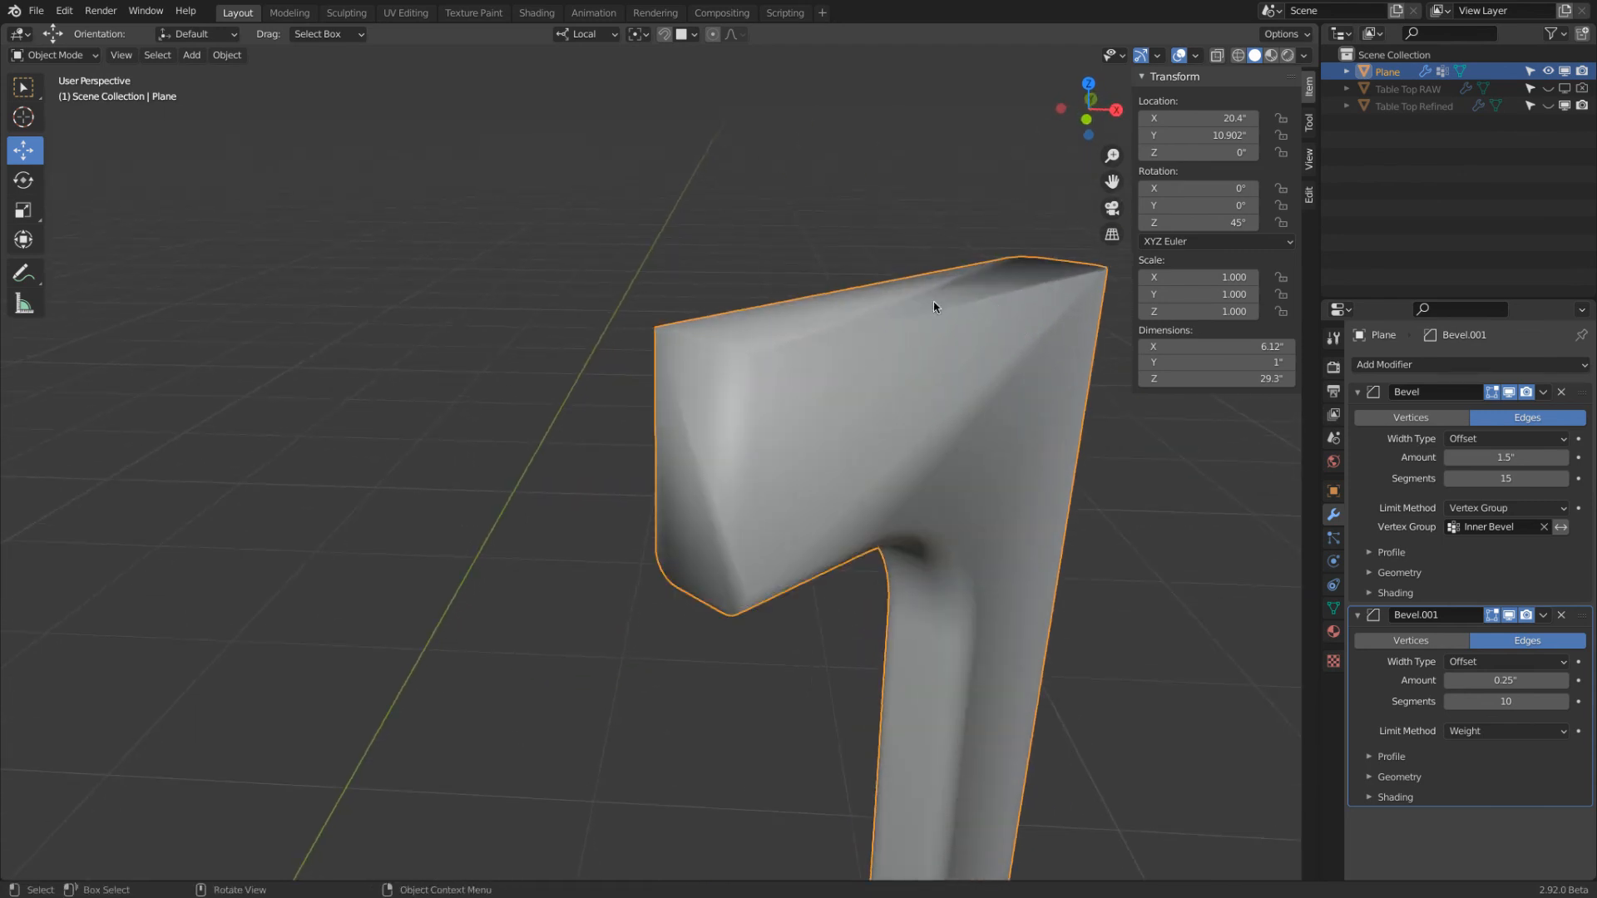
{"action": "middle_click_drag", "start_coordinate": [923, 308], "coordinate": [992, 325]}
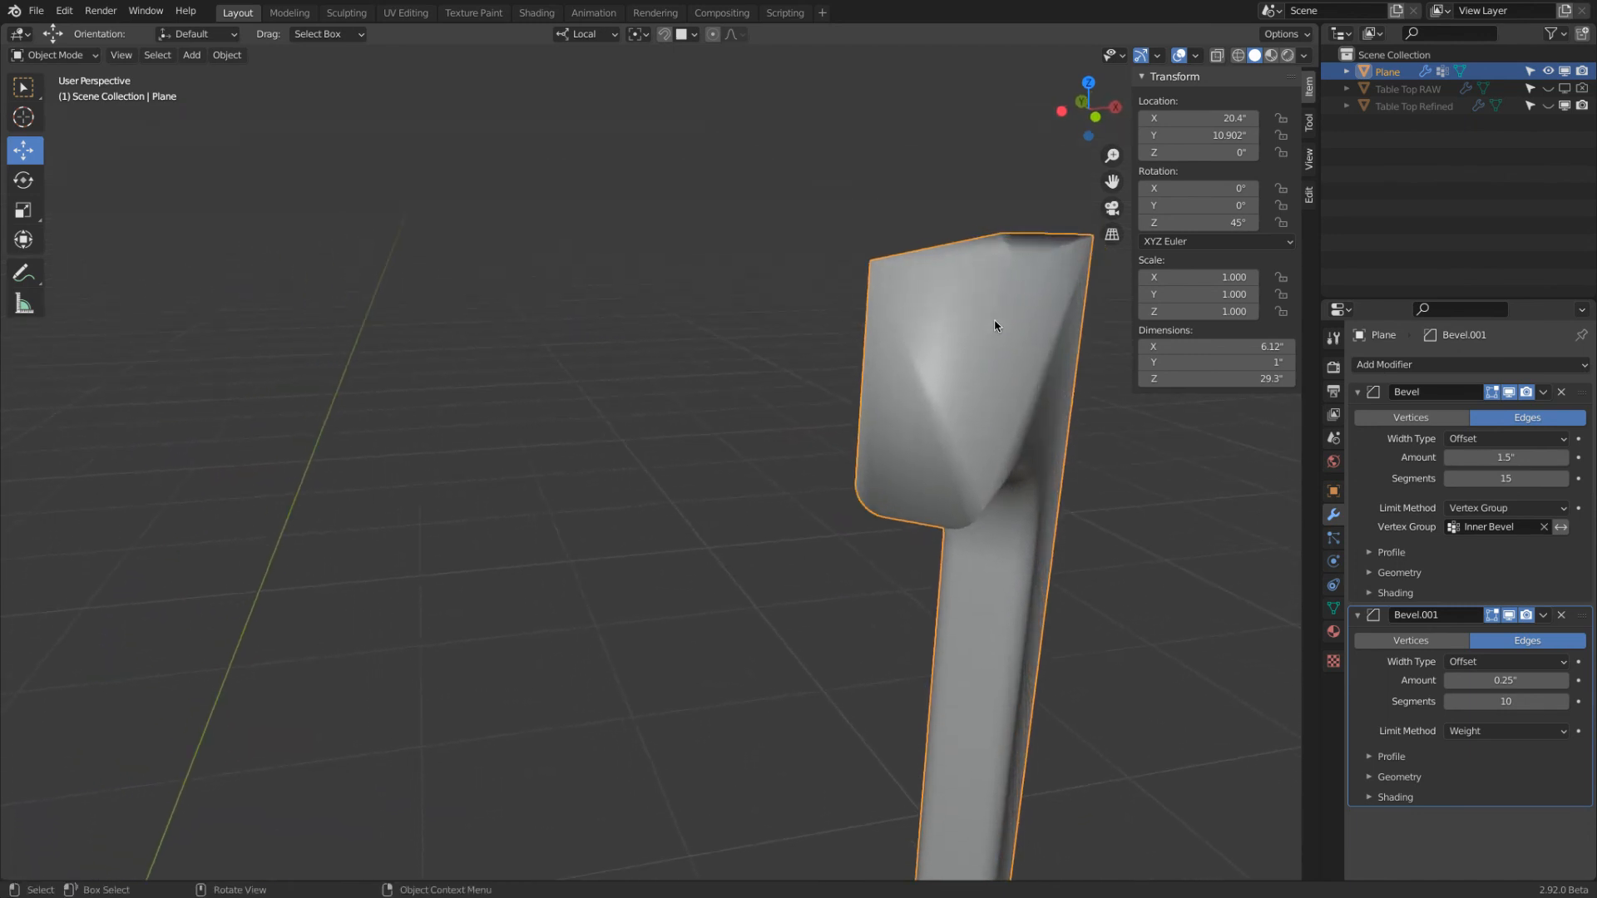
Enable Auto Smooth for the leg's mesh normals through Quick Favorites and view the rounded inner corner
{"action": "left_click", "coordinate": [1331, 608]}
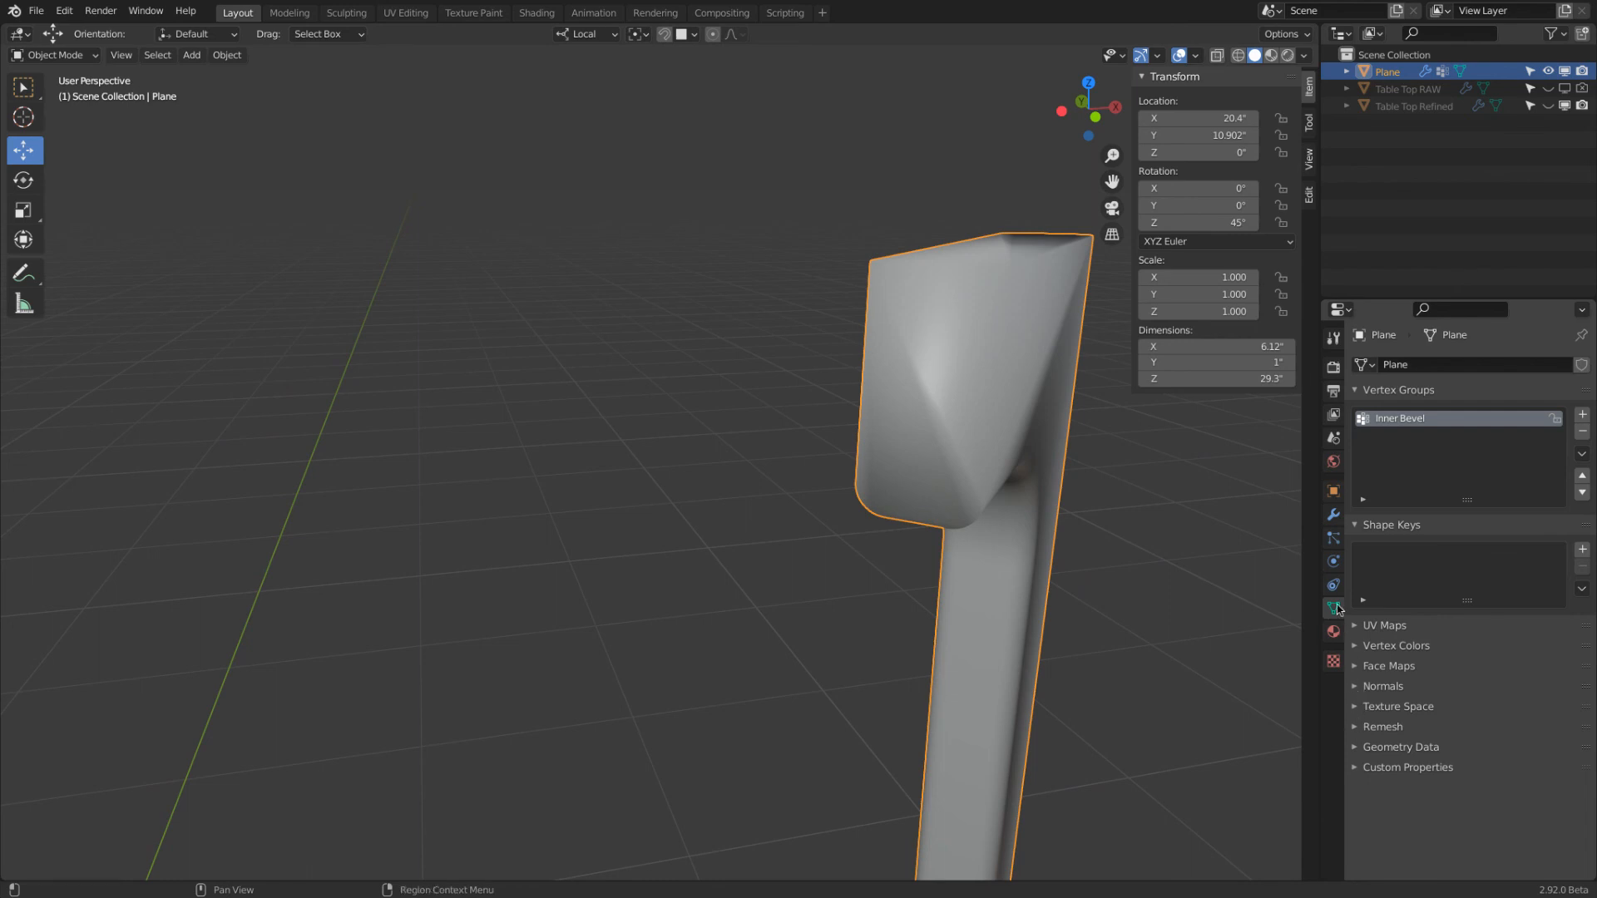
{"action": "left_click", "coordinate": [1356, 689]}
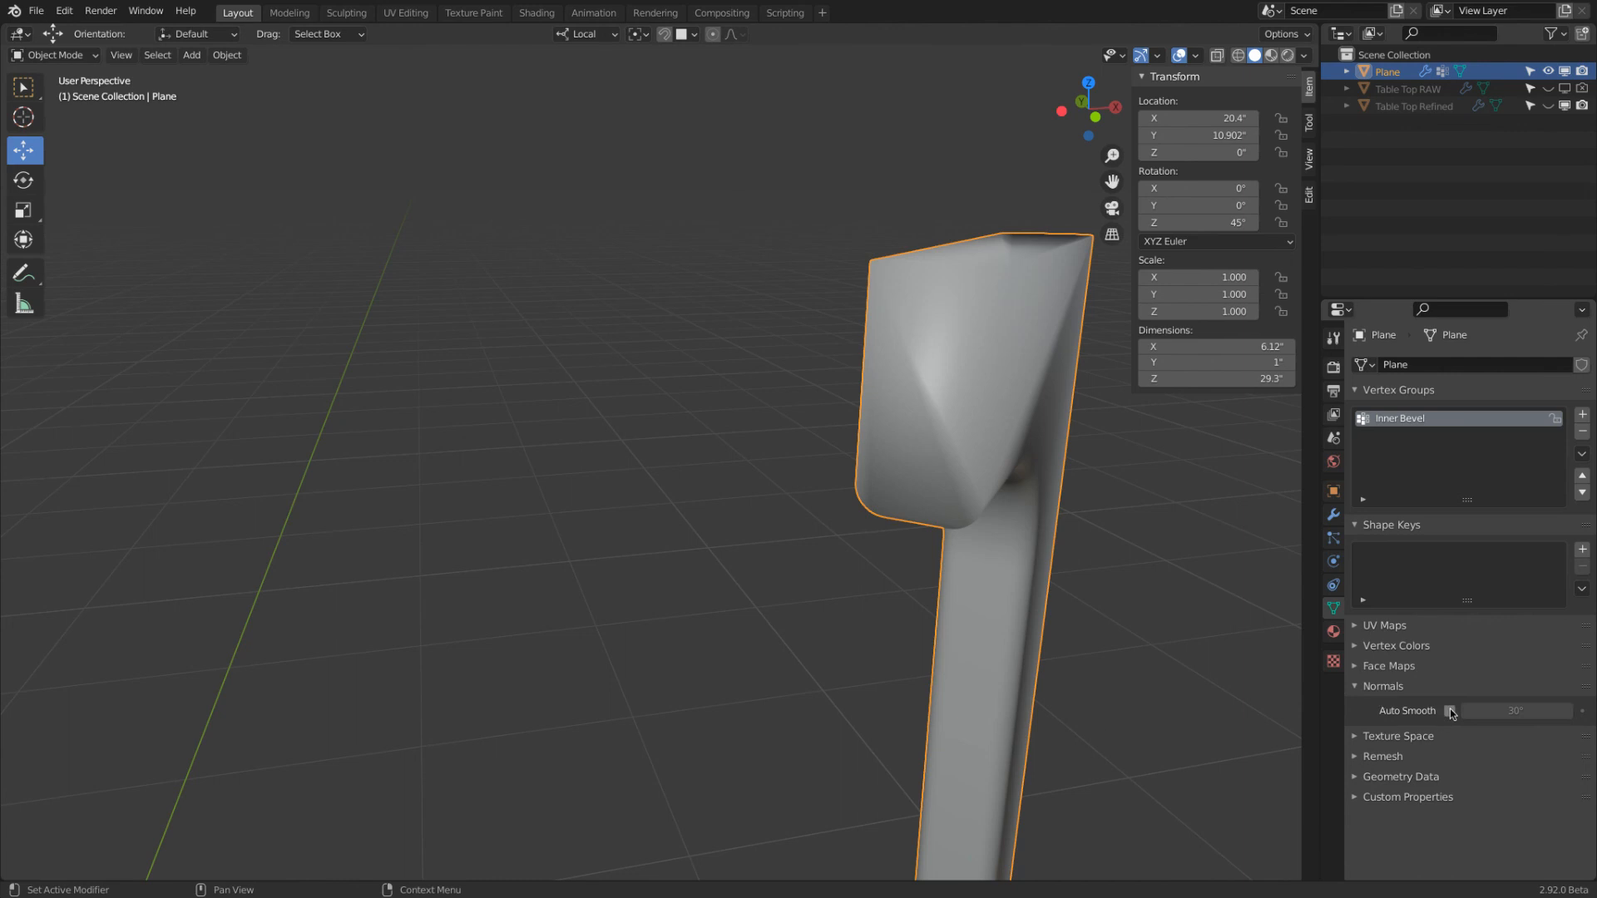
{"action": "key", "text": "q"}
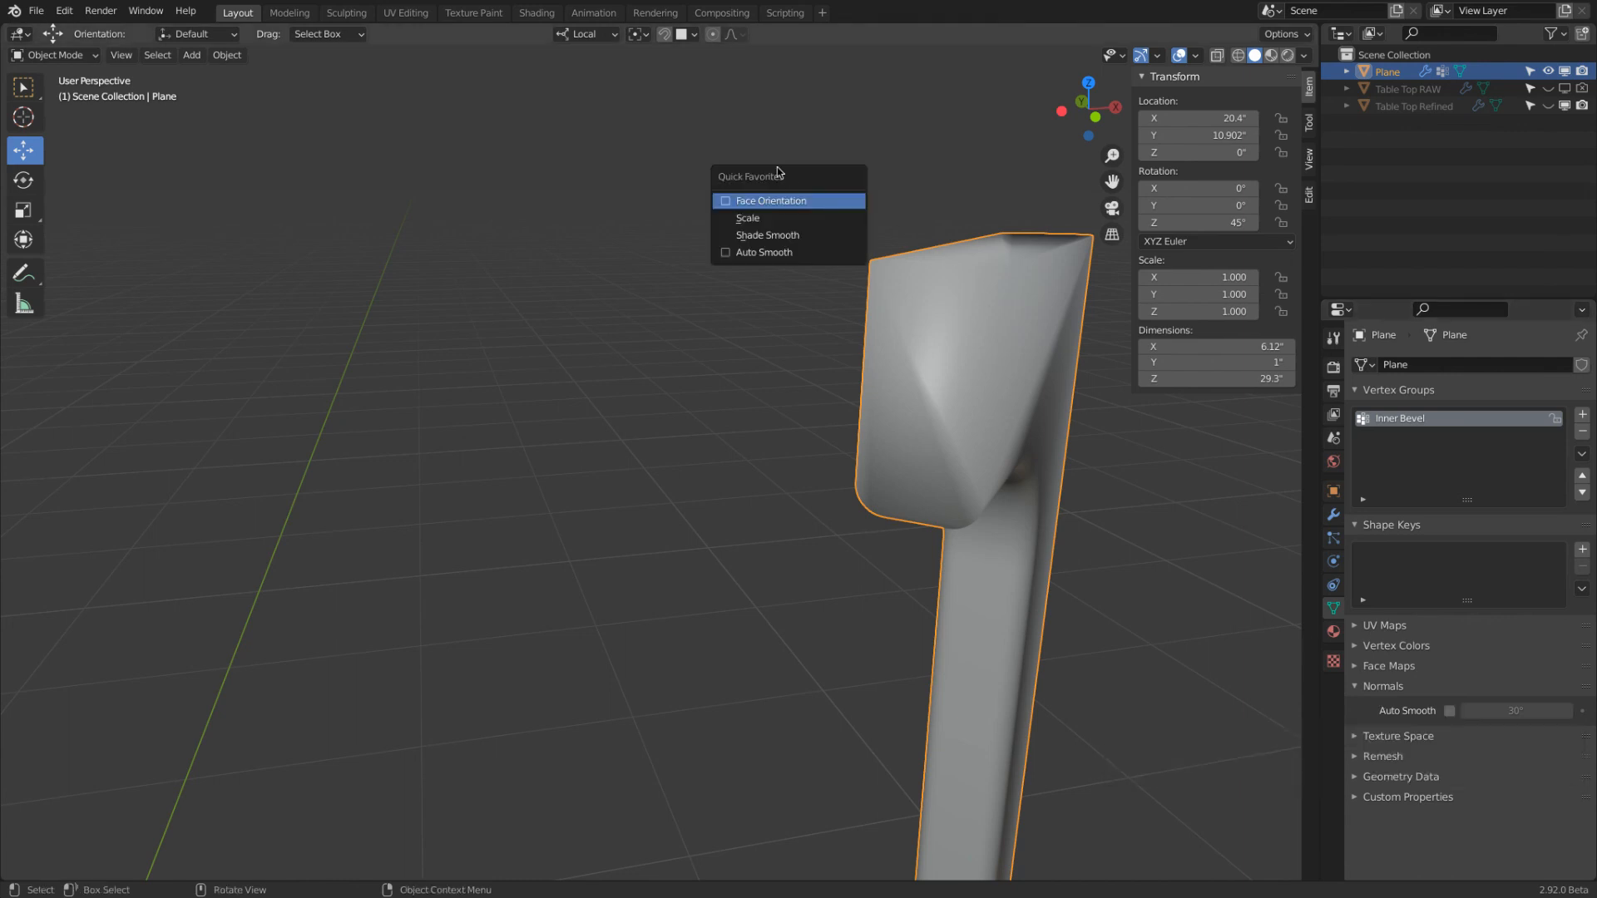
{"action": "right_click", "coordinate": [1449, 712]}
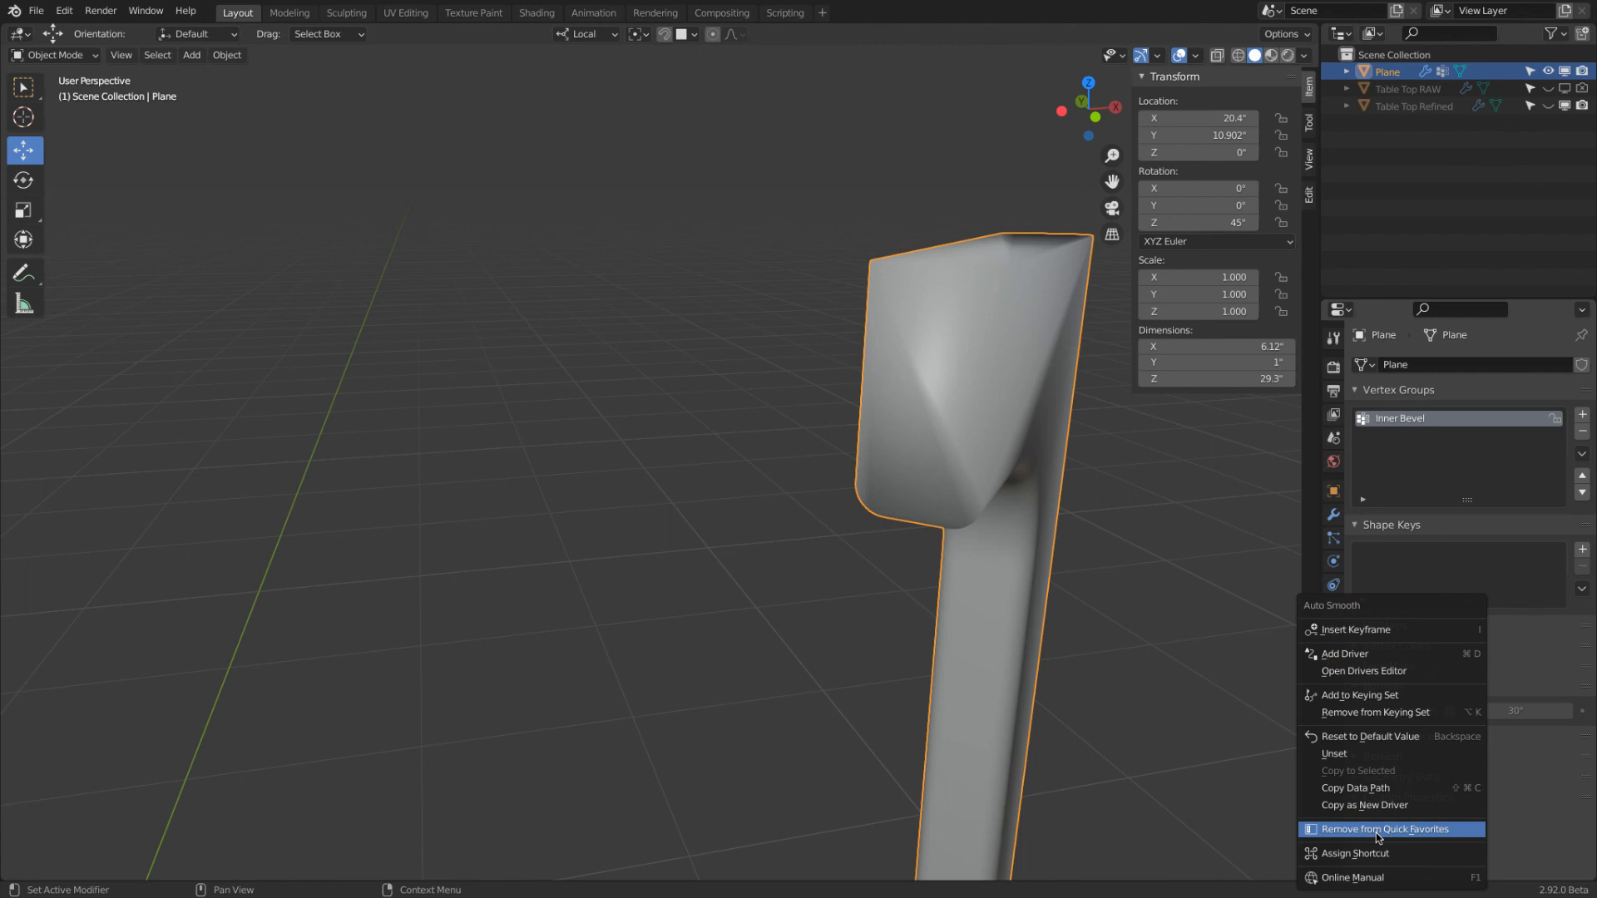
{"action": "key", "text": "q"}
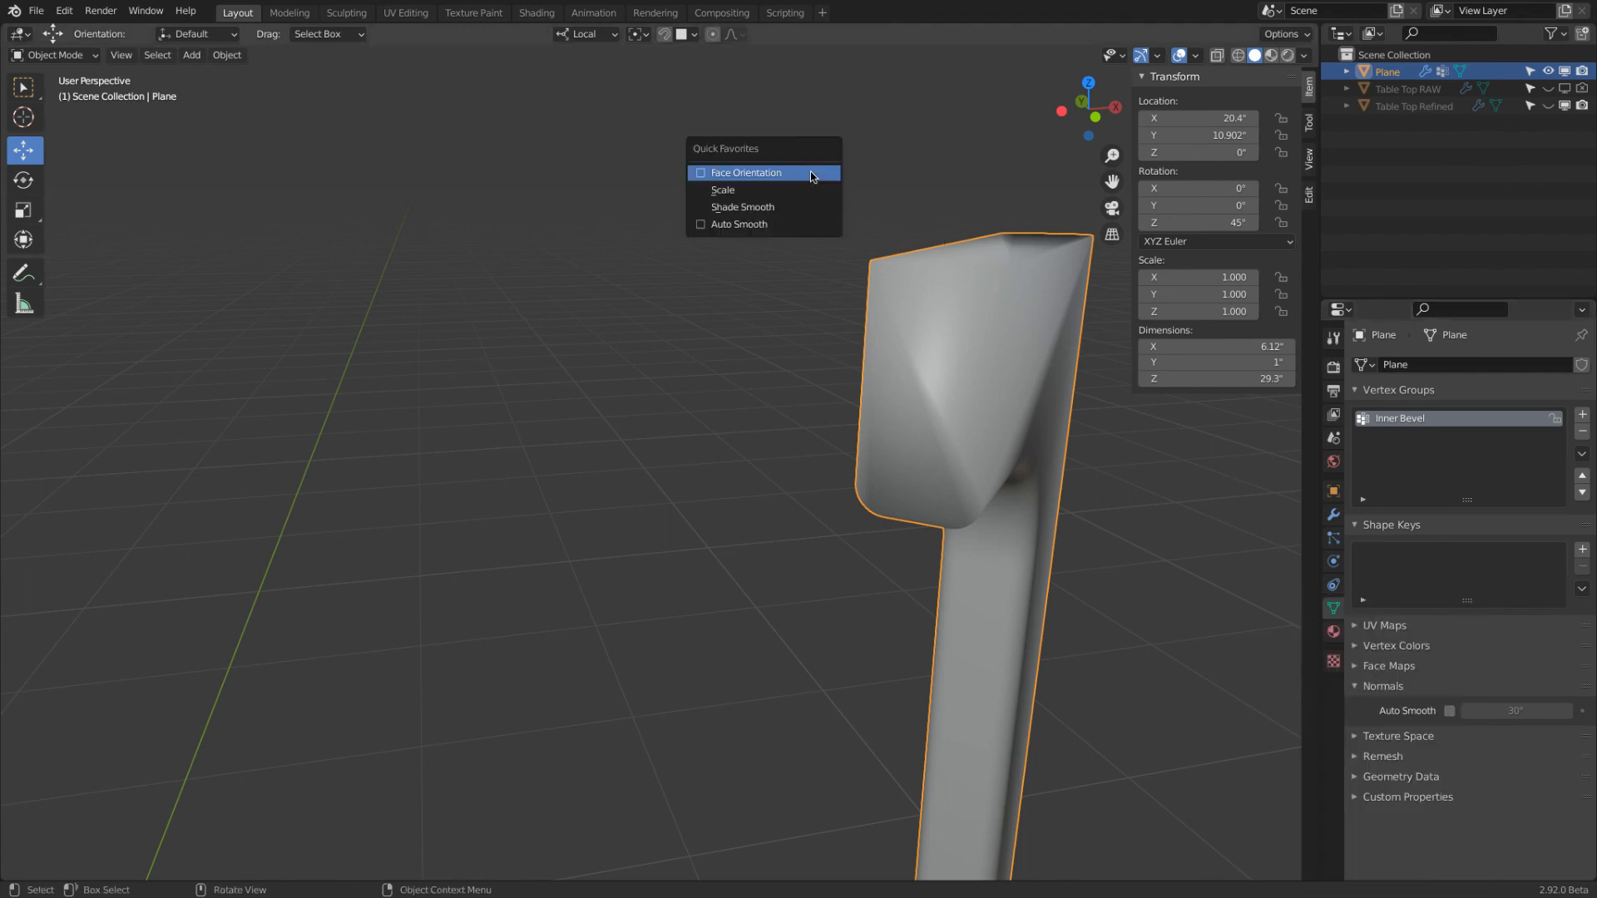
{"action": "left_click", "coordinate": [766, 224]}
{"action": "mouse_move", "coordinate": [866, 232]}
{"action": "middle_mouse_down"}
{"action": "mouse_move", "coordinate": [824, 217]}
{"action": "mouse_move", "coordinate": [780, 280]}
{"action": "middle_mouse_up"}
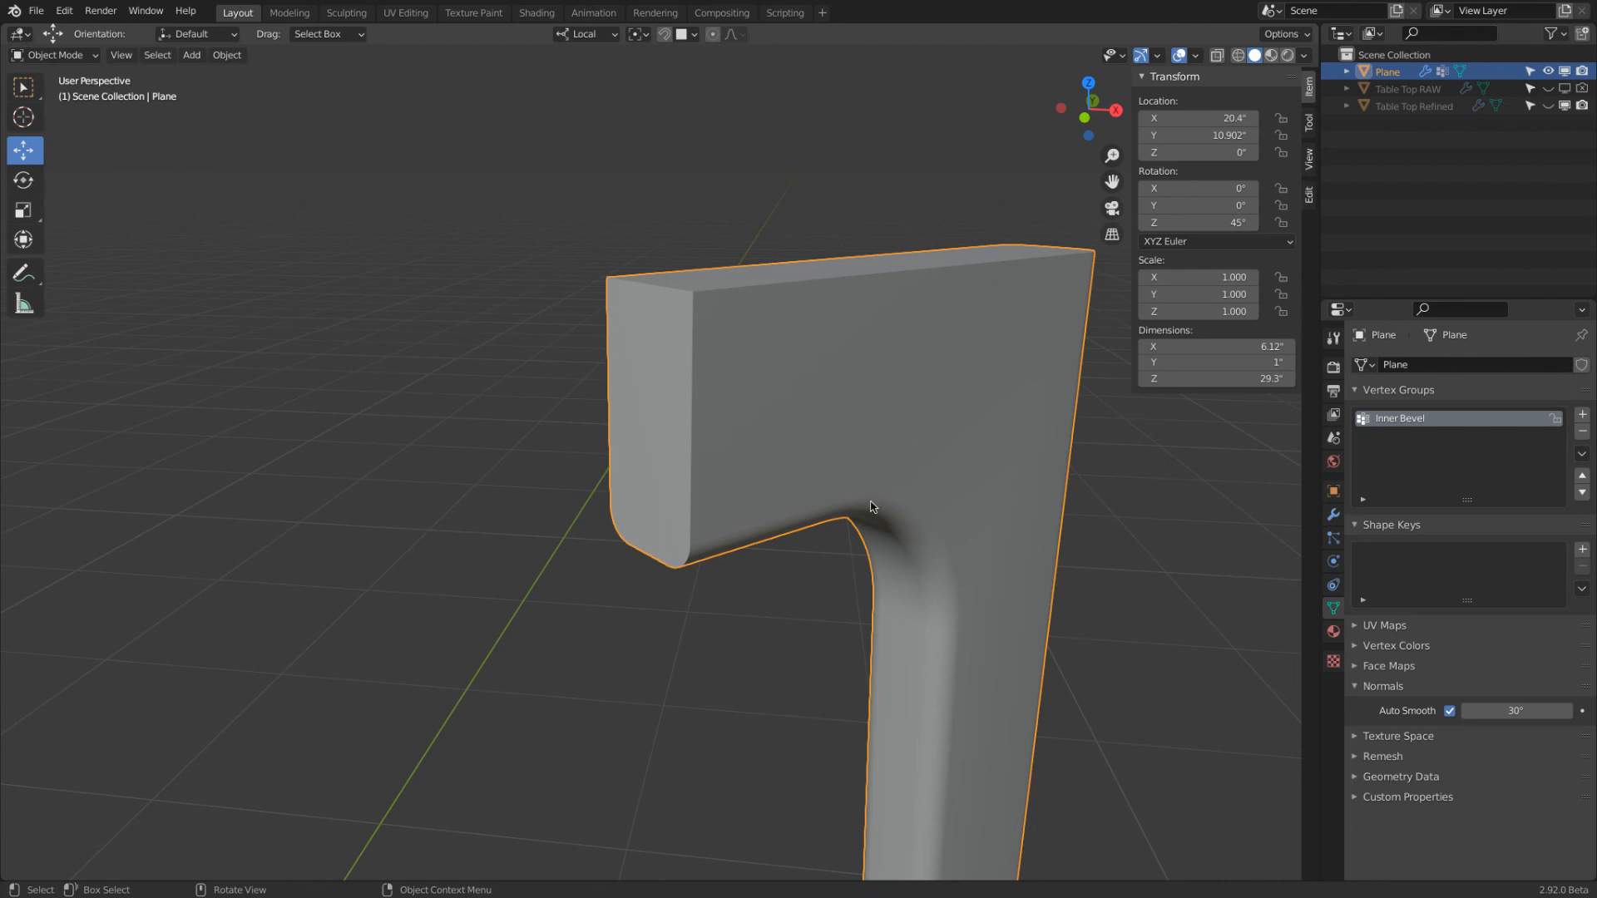
{"action": "middle_click_drag", "start_coordinate": [905, 542], "coordinate": [959, 349]}
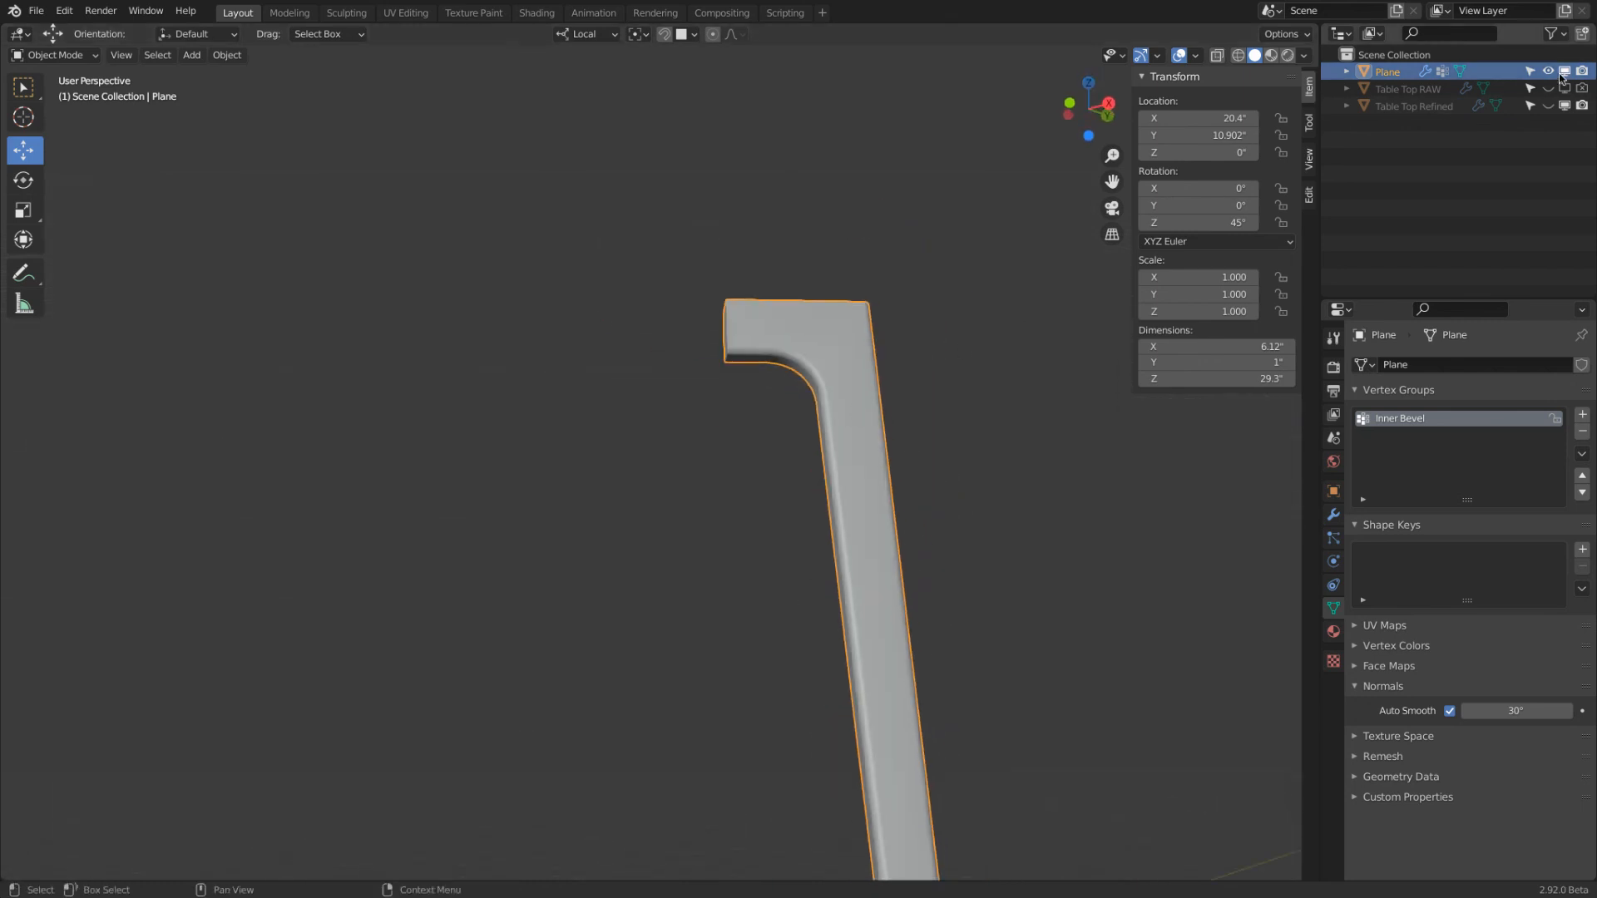
Rename the Plane object in the scene collection as Leg
{"action": "double_click", "coordinate": [1450, 72]}
{"action": "type", "text": "L"}
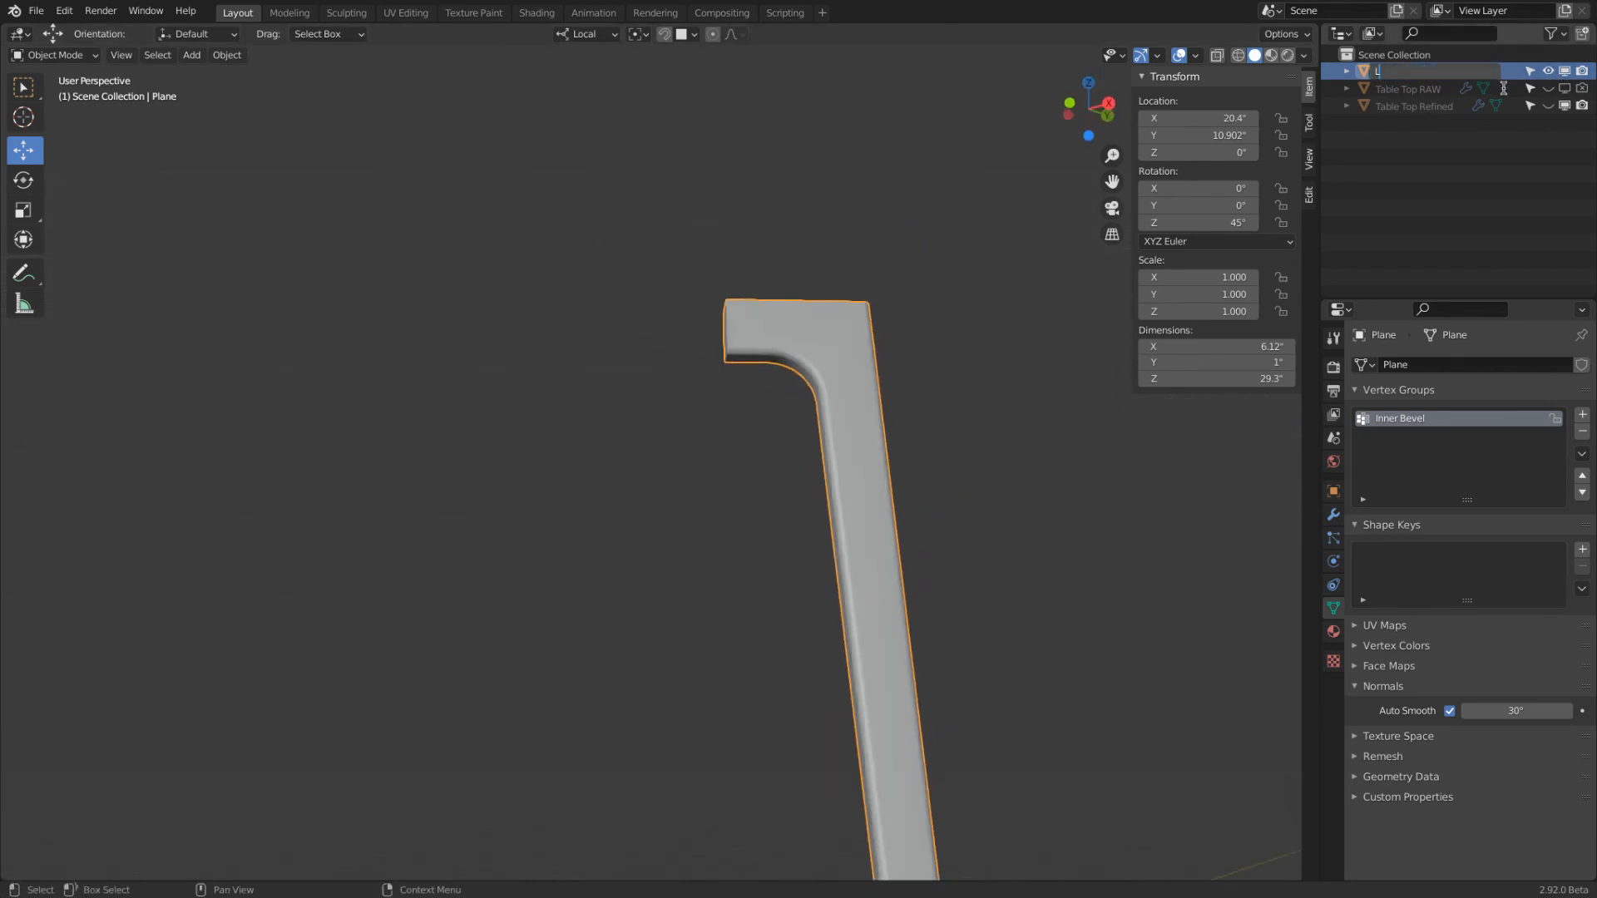
{"action": "type", "text": "eg"}
{"action": "key", "text": "Return"}
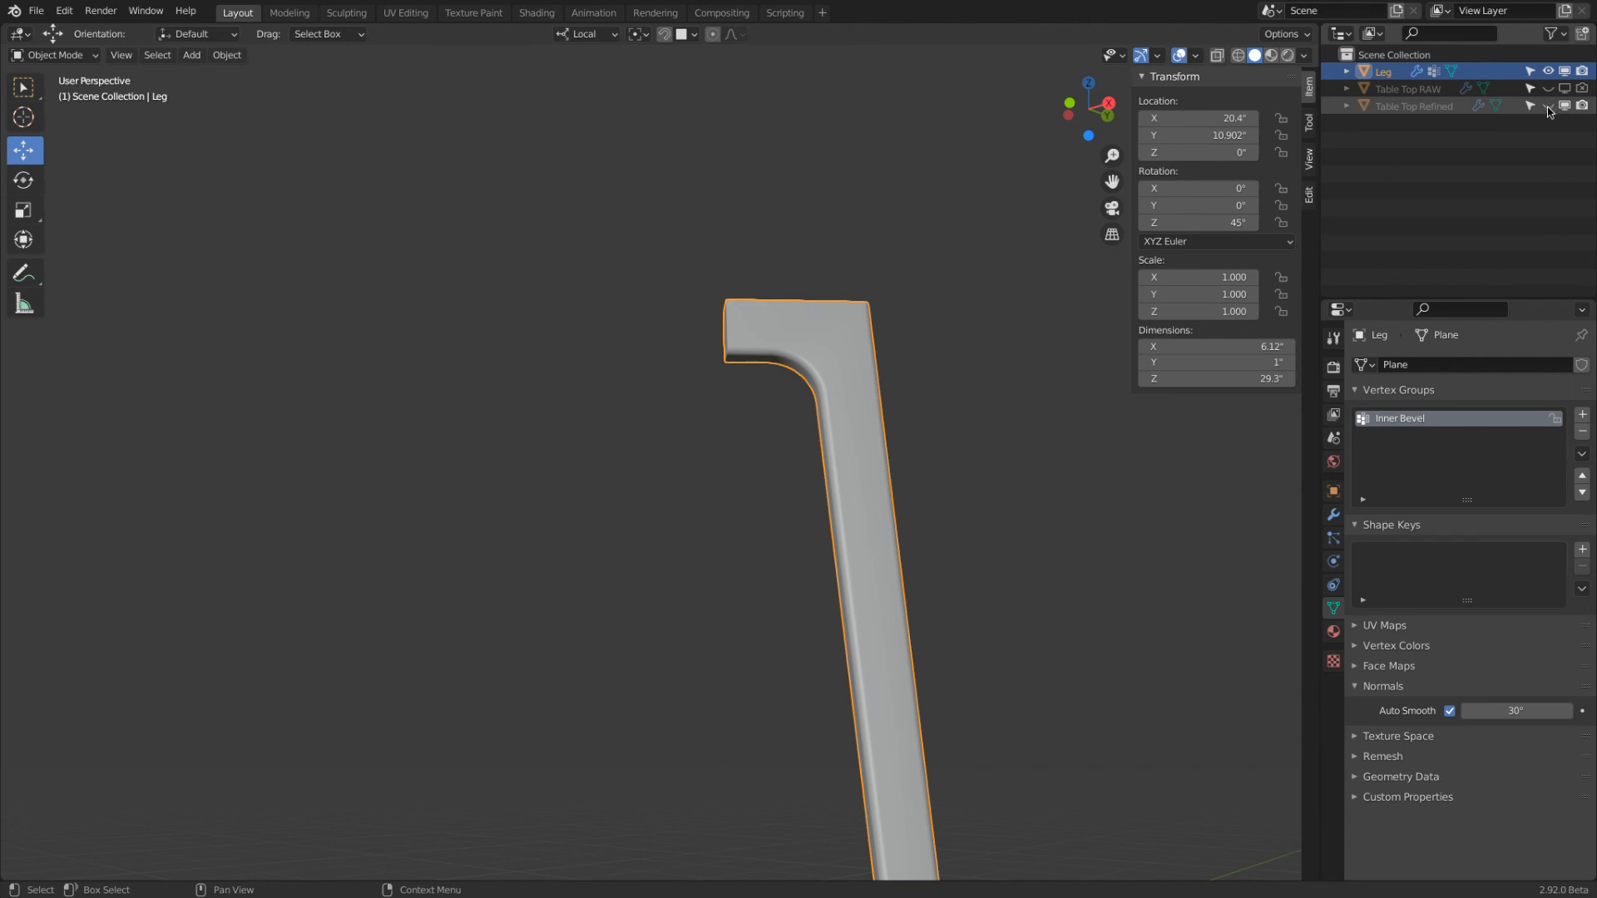
Unhide the Table Top Refined object and display the leg's modifier settings
{"action": "left_click", "coordinate": [1548, 107]}
{"action": "key", "text": "Home"}
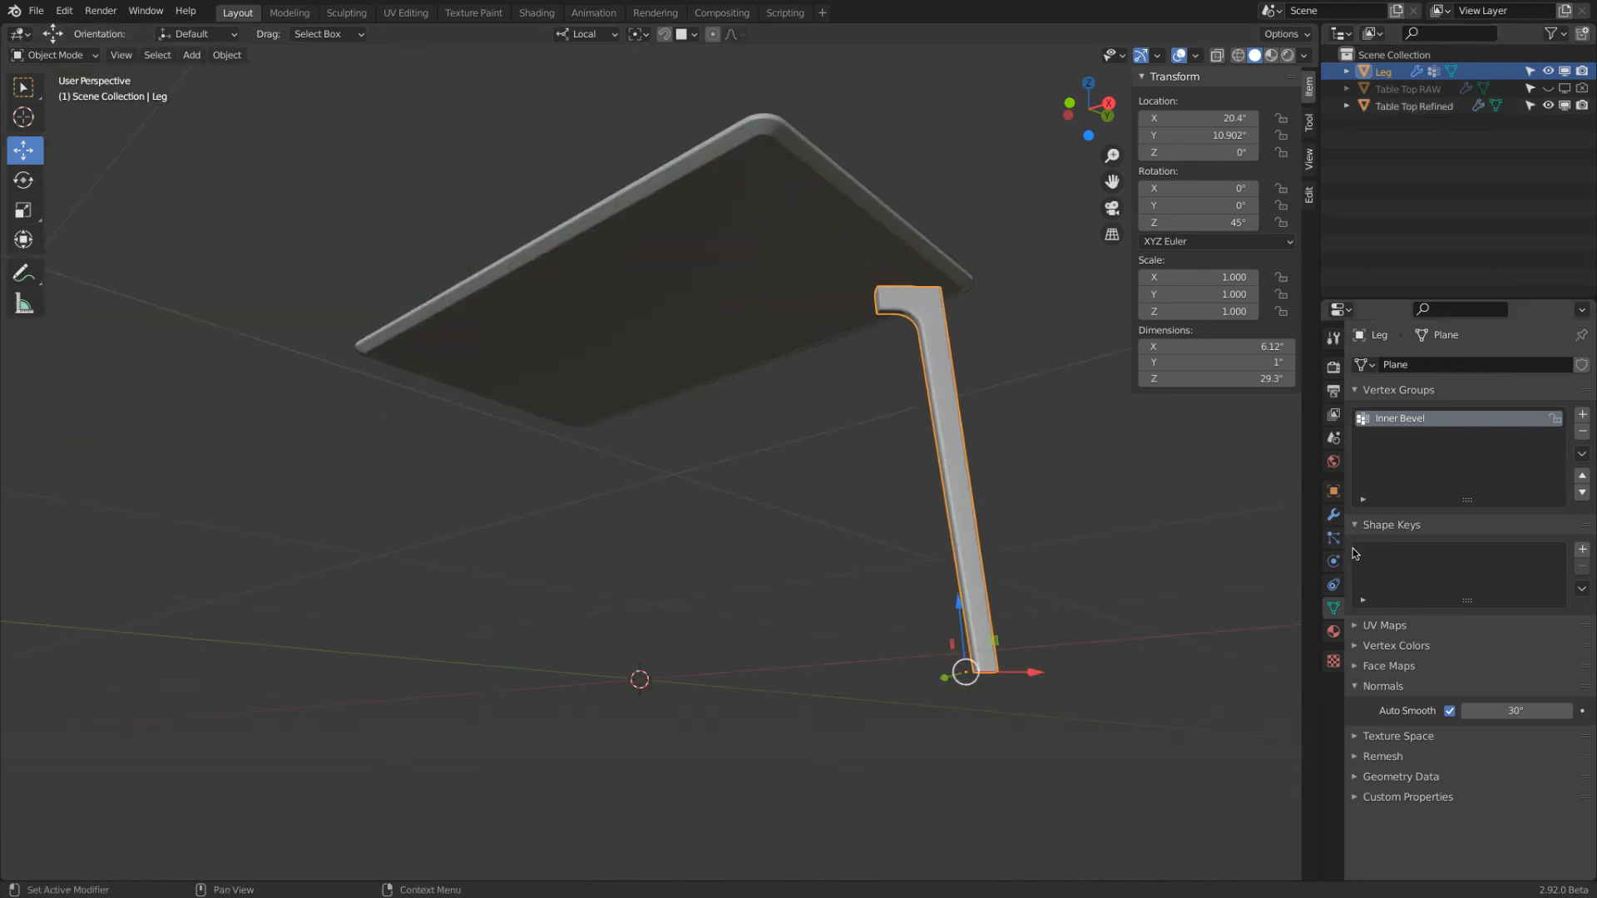
{"action": "left_click", "coordinate": [1333, 515]}
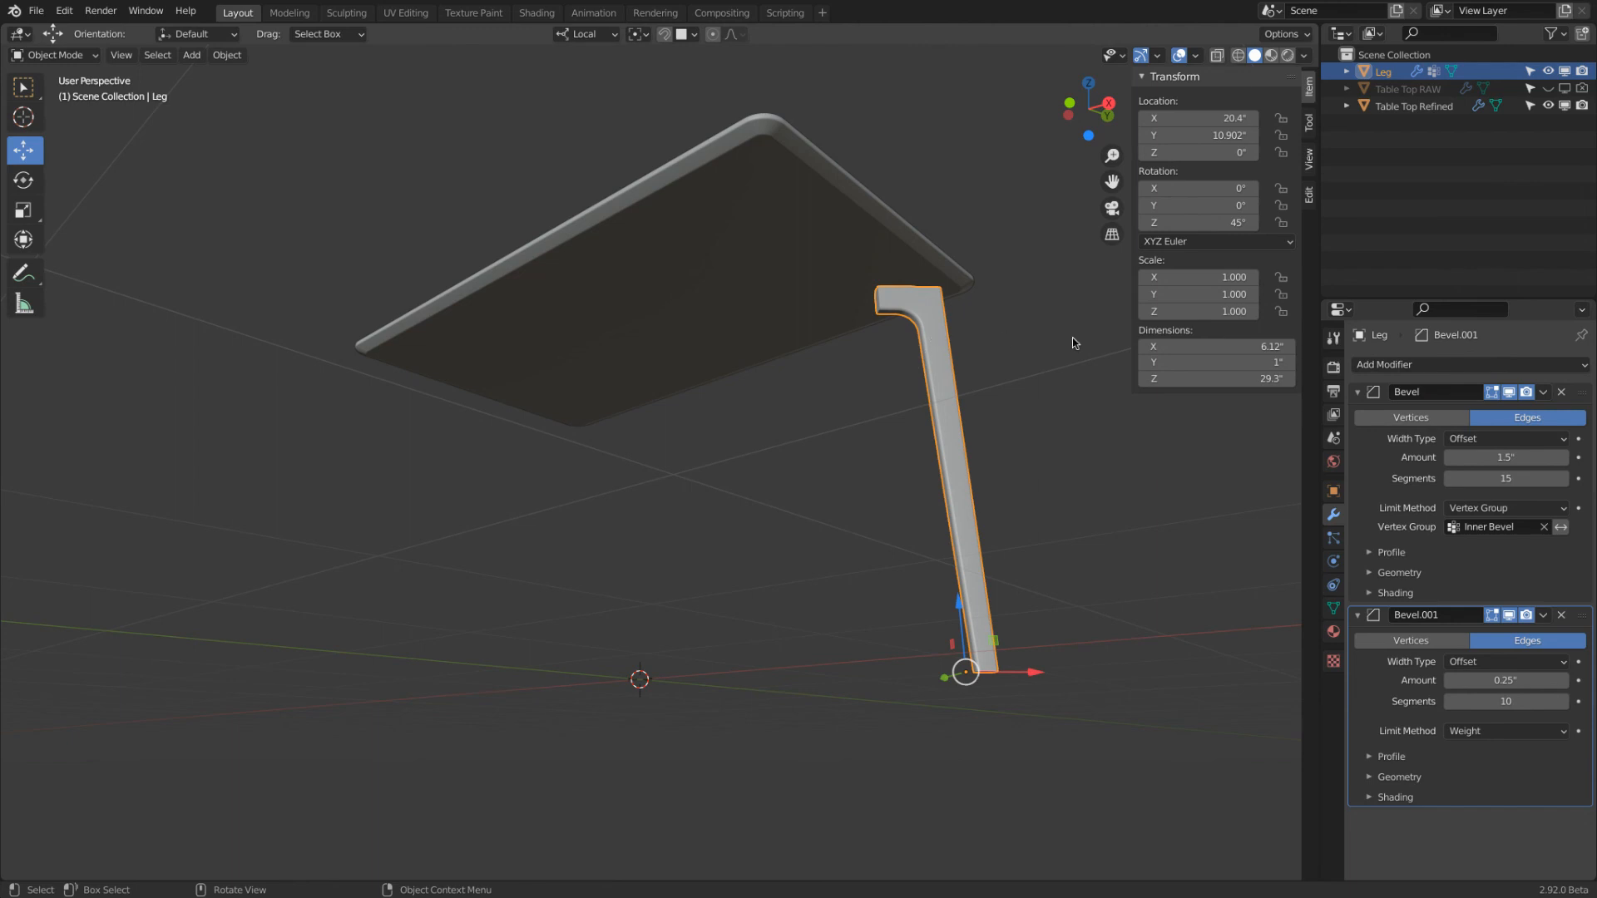
Add a Mirror modifier to the leg on the X and Y axes, with Table Top Refined as the mirror object, and view the four legs
{"action": "left_click", "coordinate": [1414, 365]}
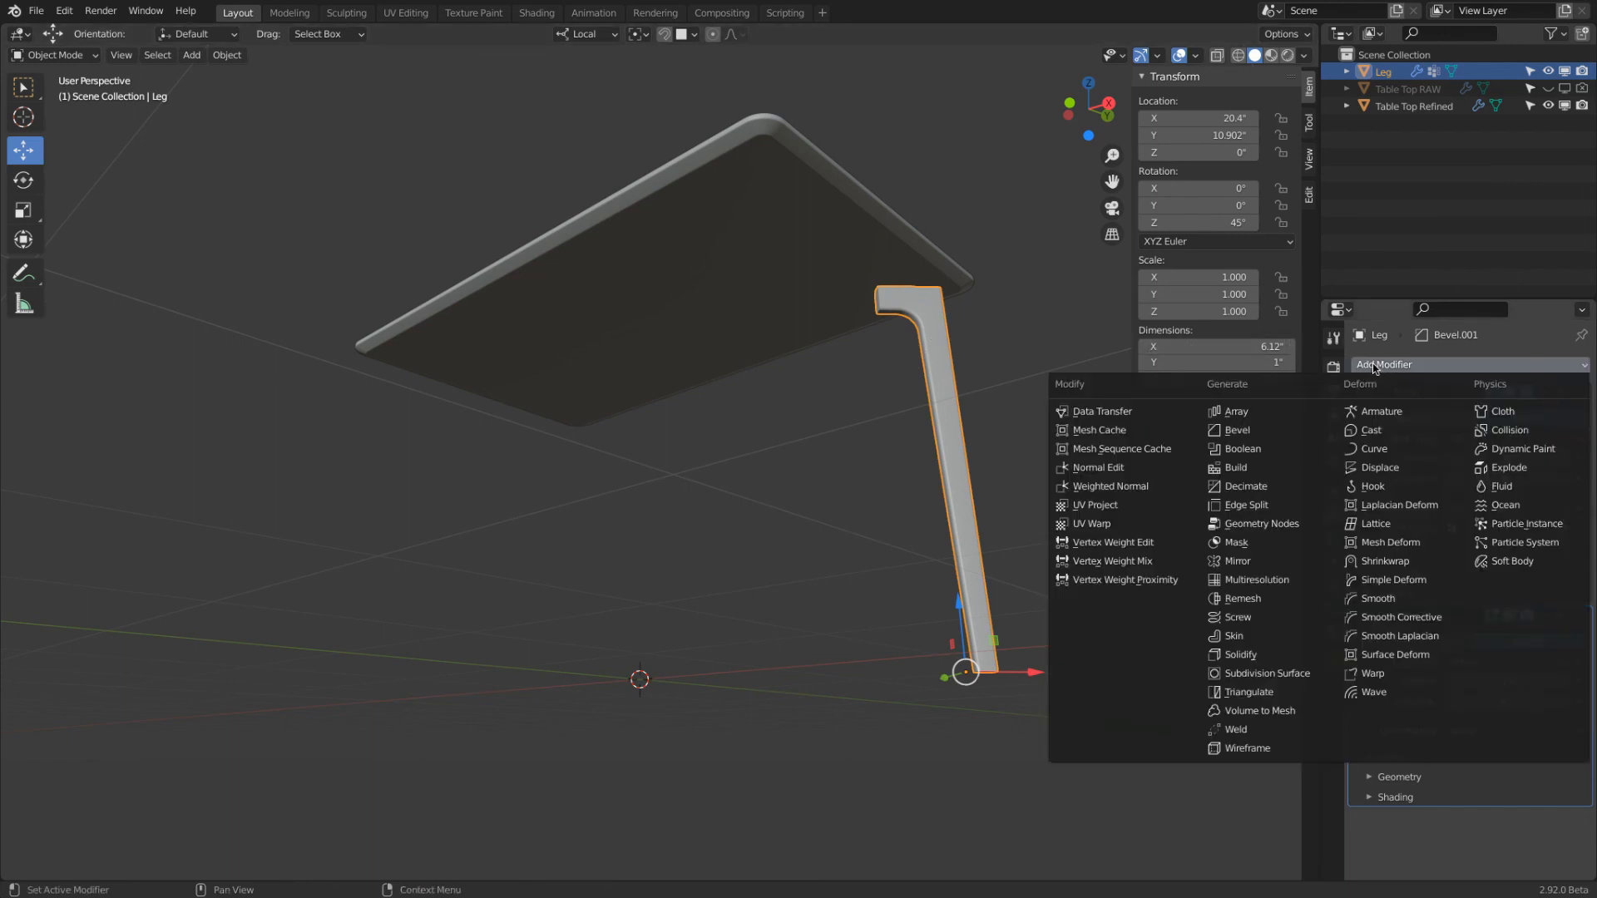
{"action": "left_click", "coordinate": [1267, 564]}
{"action": "scroll", "coordinate": [1433, 723], "scroll_direction": "down", "scroll_amount": 3}
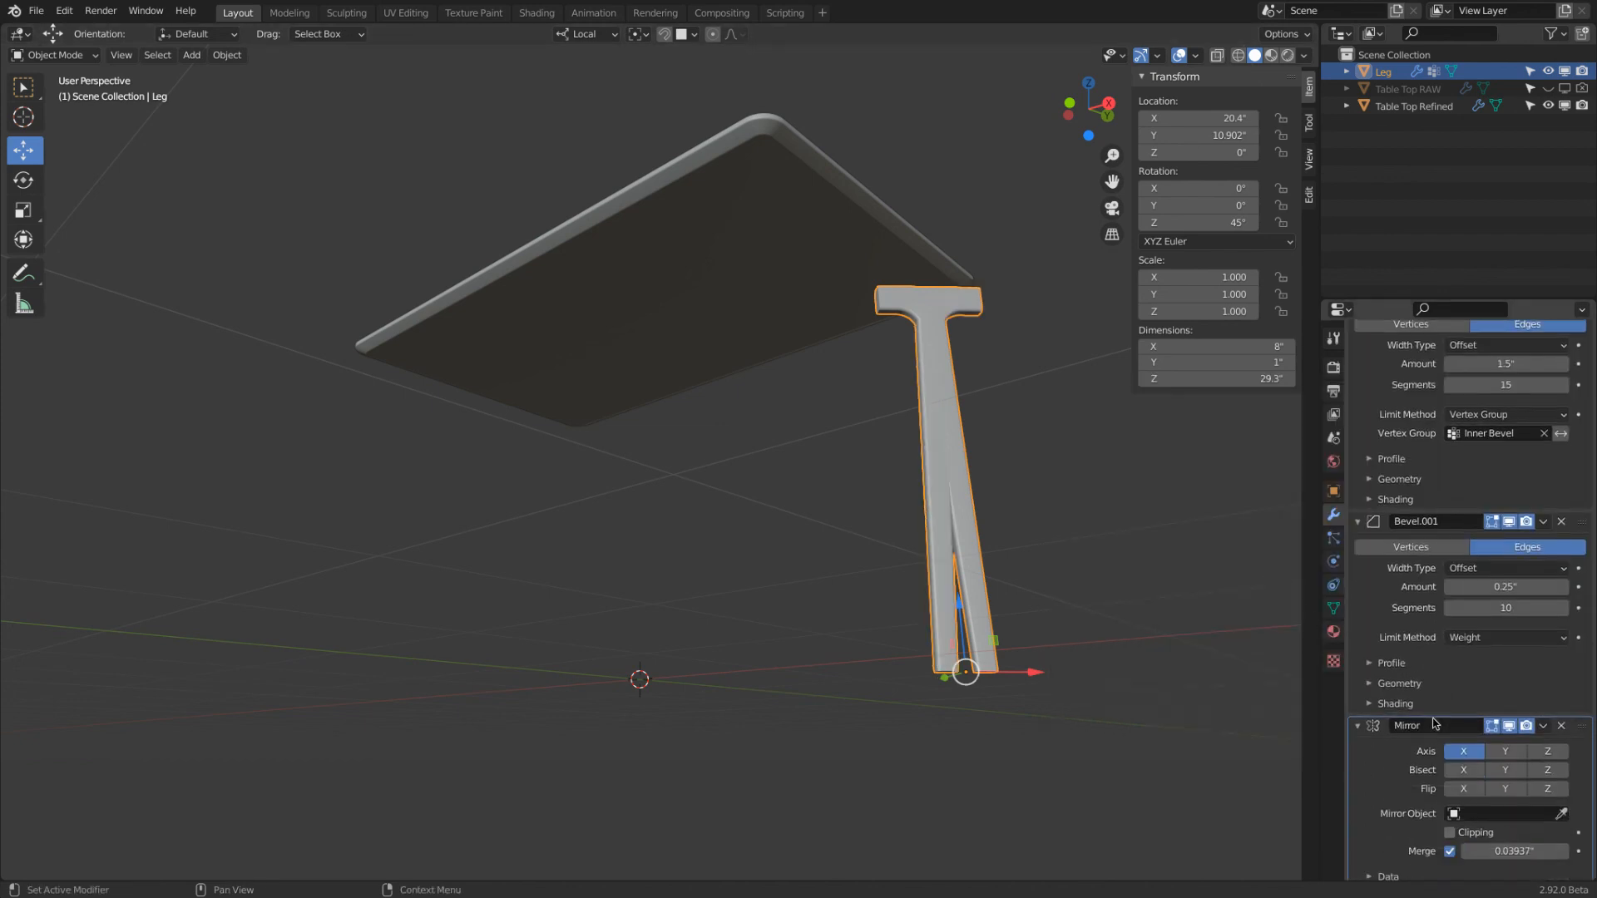
{"action": "left_click", "coordinate": [1505, 747]}
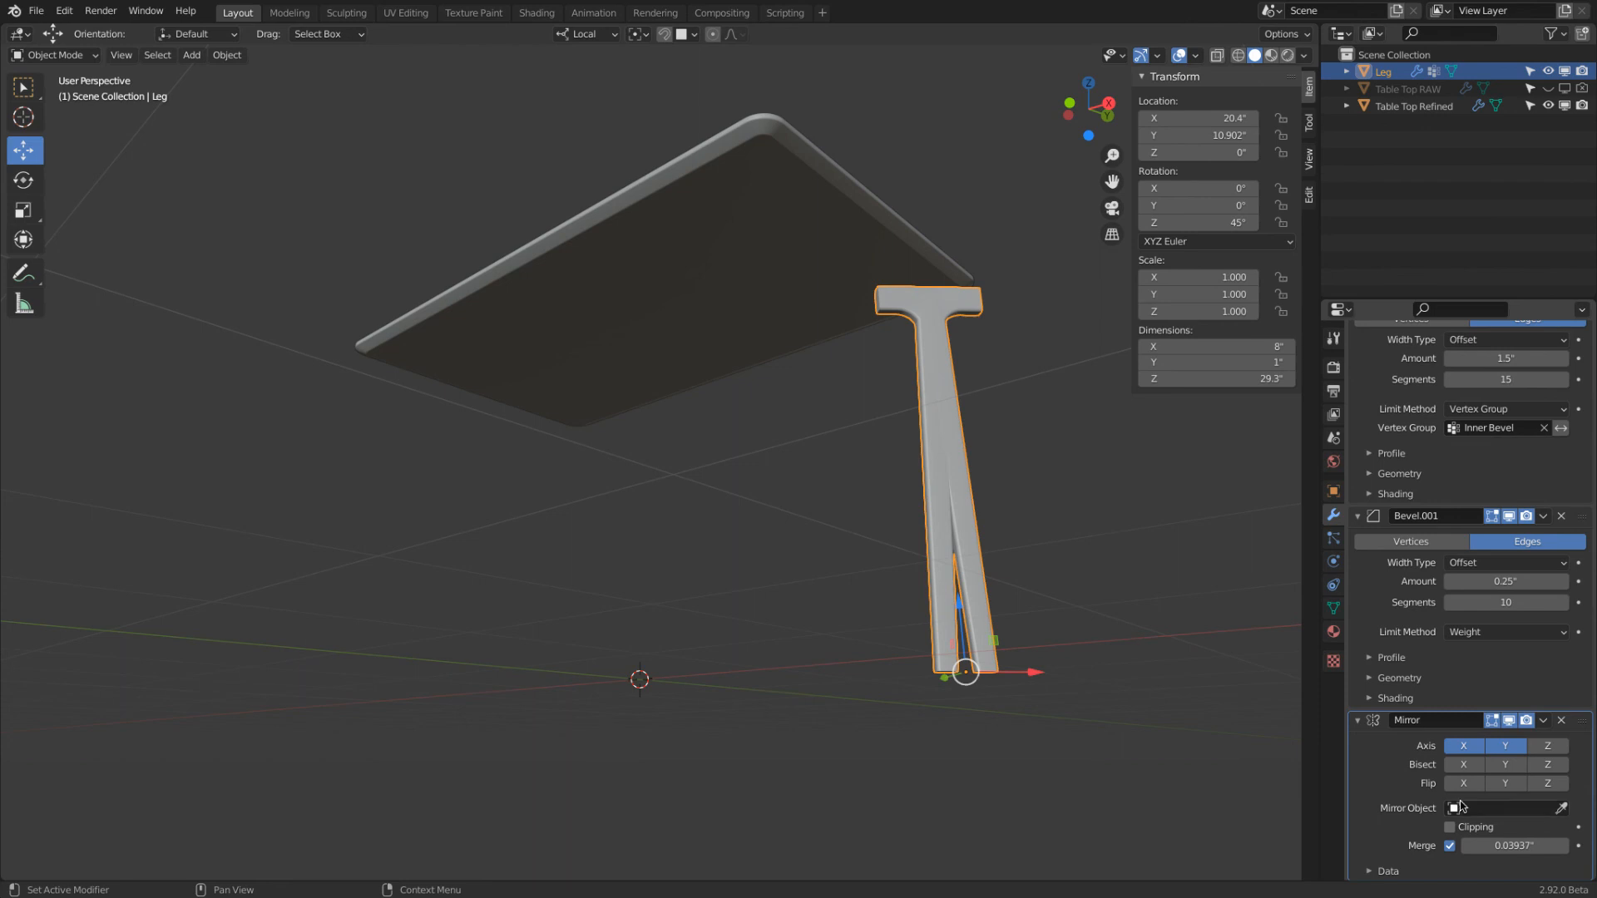
{"action": "left_click", "coordinate": [1563, 809]}
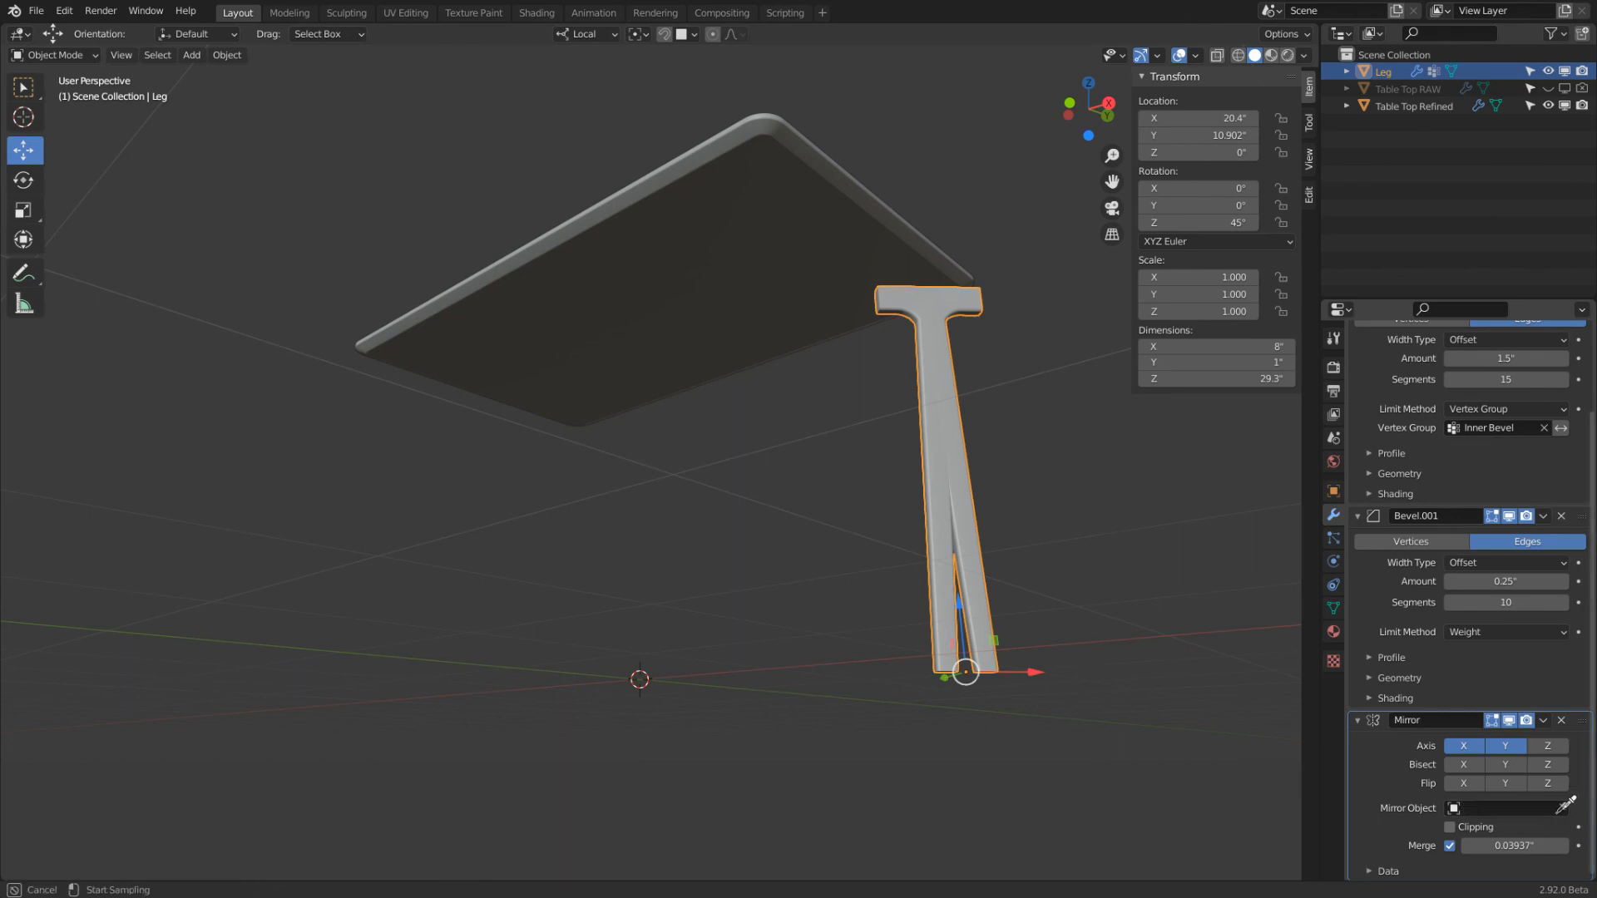
{"action": "left_click", "coordinate": [679, 285]}
{"action": "middle_click_drag", "start_coordinate": [876, 413], "coordinate": [228, 499]}
{"action": "scroll", "coordinate": [233, 499], "scroll_direction": "down", "scroll_amount": 3}
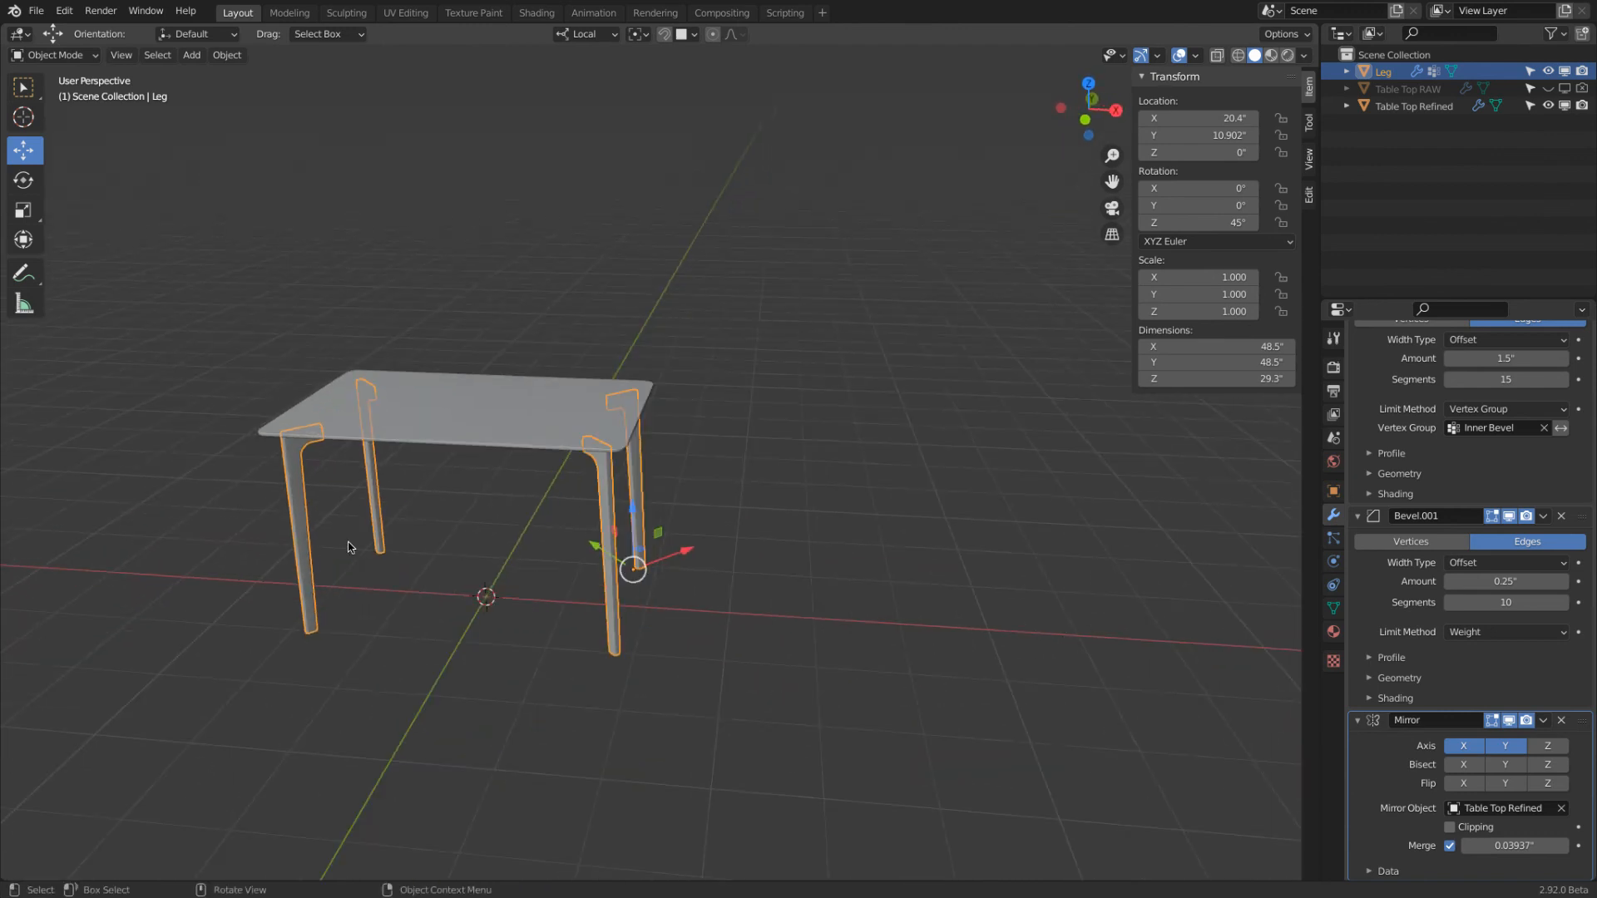
{"action": "scroll", "coordinate": [350, 546], "scroll_direction": "up", "scroll_amount": 2}
{"action": "middle_click_drag", "start_coordinate": [411, 508], "coordinate": [488, 474], "text": "shift"}
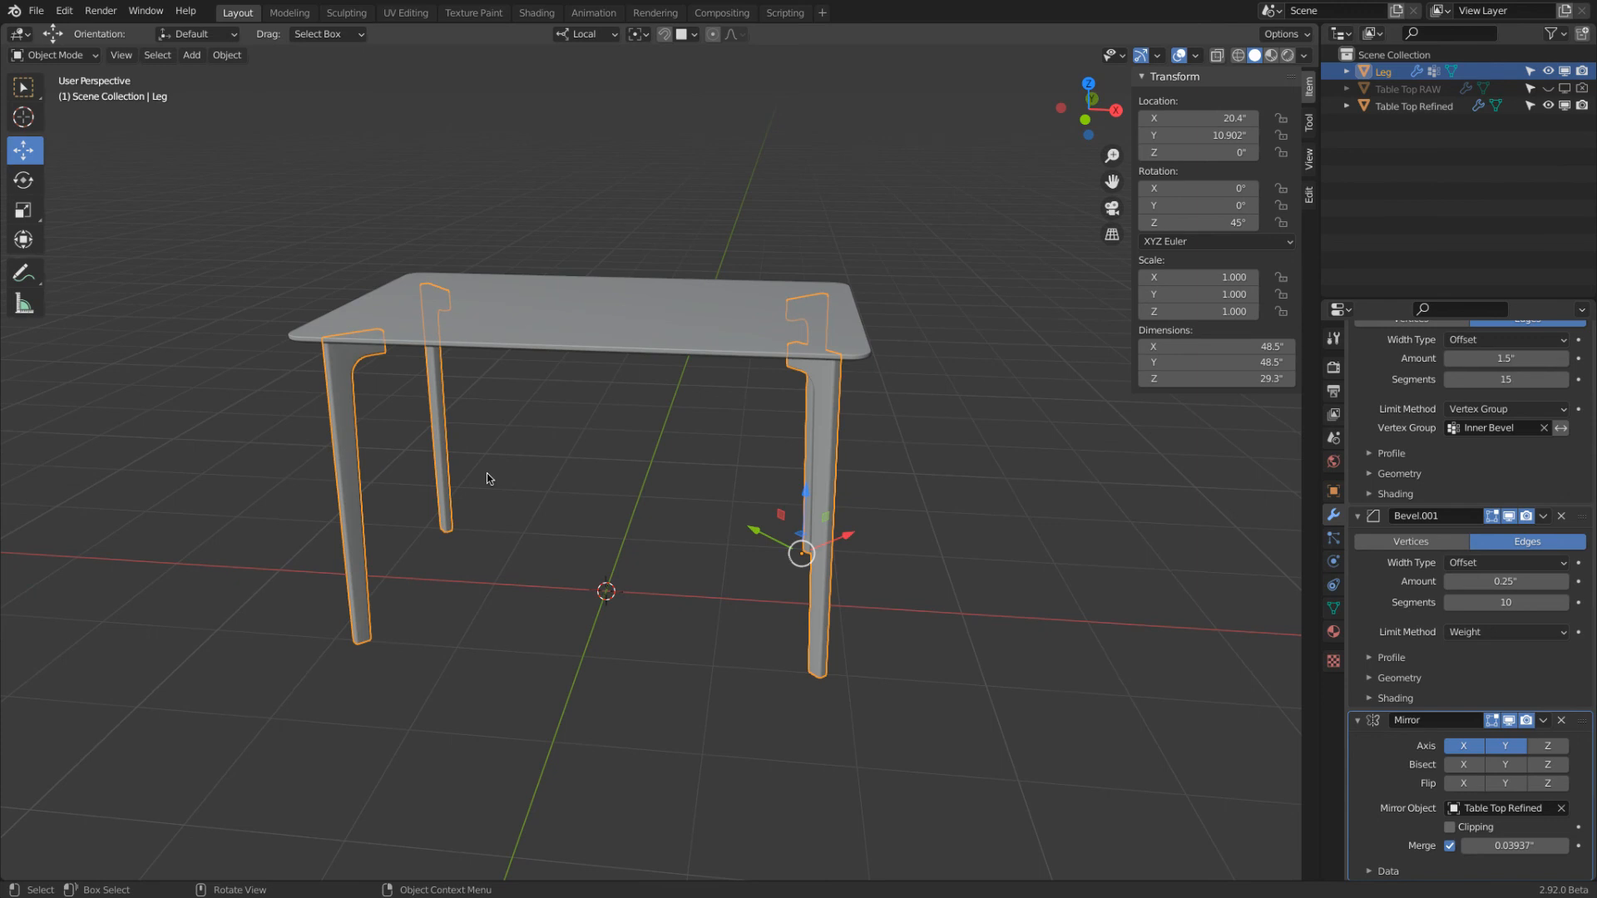
{"action": "middle_click_drag", "start_coordinate": [564, 474], "coordinate": [637, 429]}
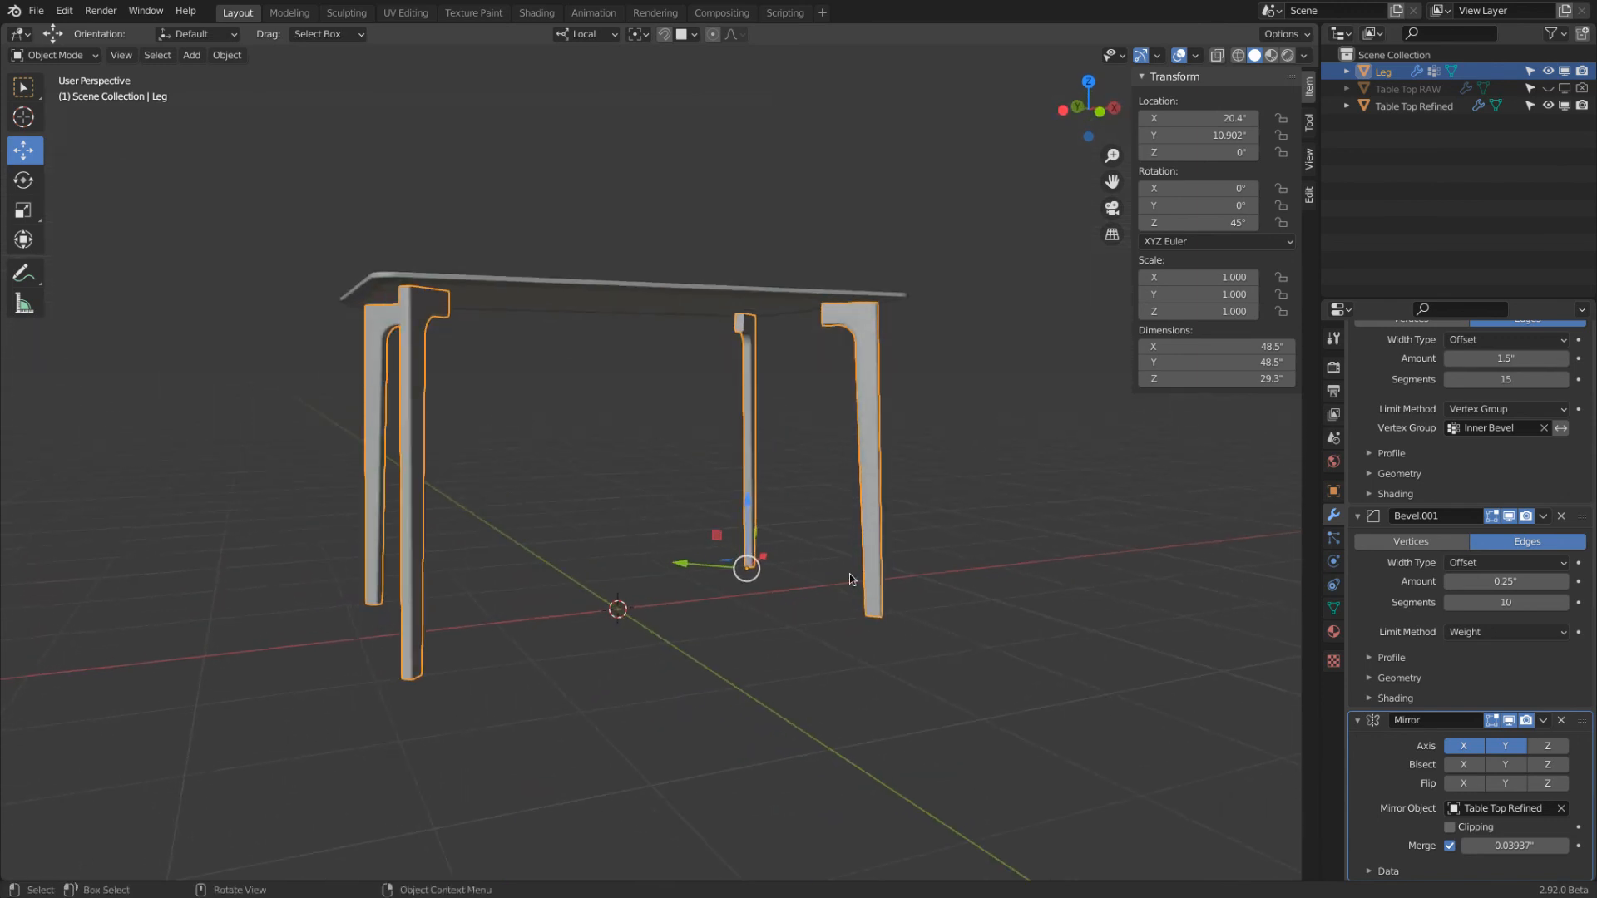
In Edit Mode, try moving the leg's outer bottom edge outward about 9.24" along local X, and undo the move
{"action": "key", "text": "Tab"}
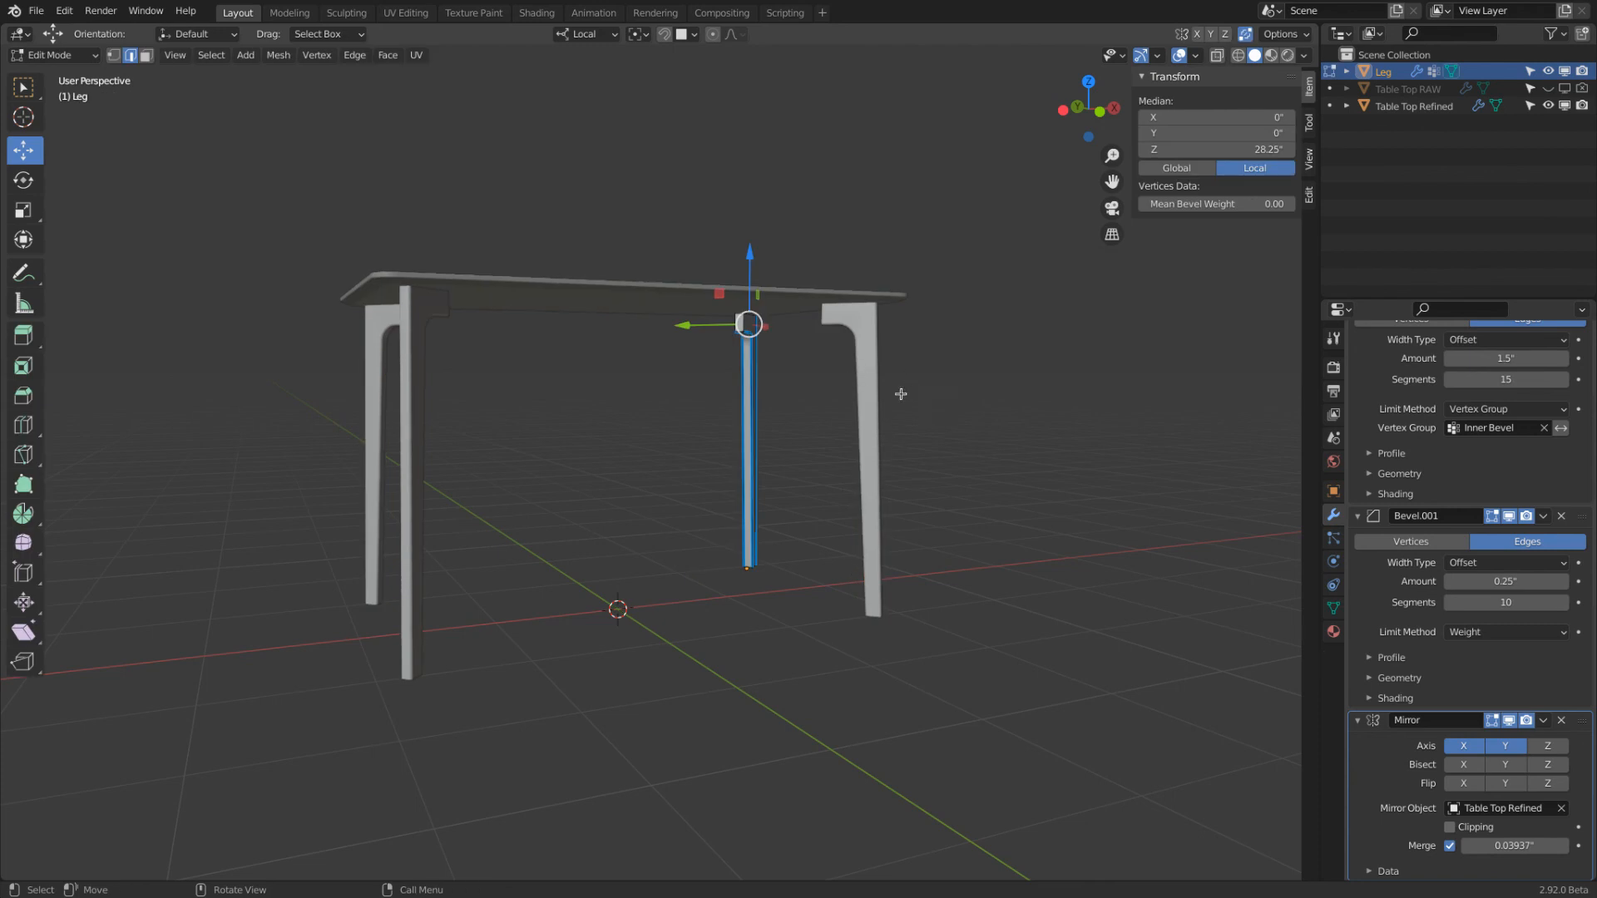
{"action": "middle_click_drag", "start_coordinate": [901, 395], "coordinate": [747, 408]}
{"action": "scroll", "coordinate": [755, 346], "scroll_direction": "up", "scroll_amount": 2}
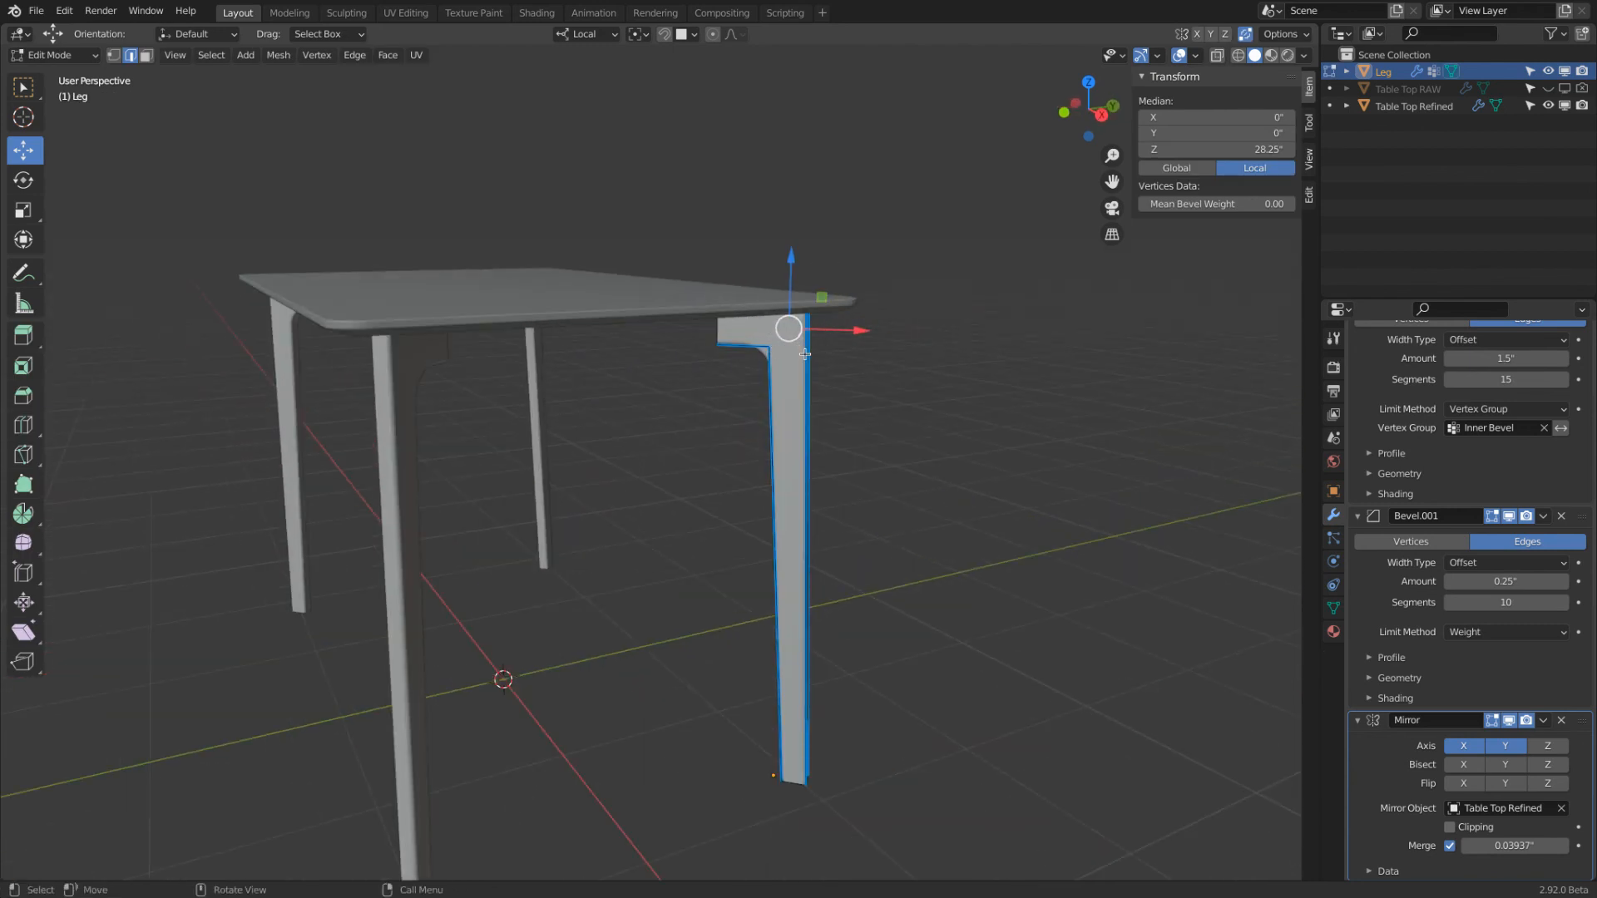
{"action": "middle_click_drag", "start_coordinate": [877, 690], "coordinate": [797, 679], "text": "alt"}
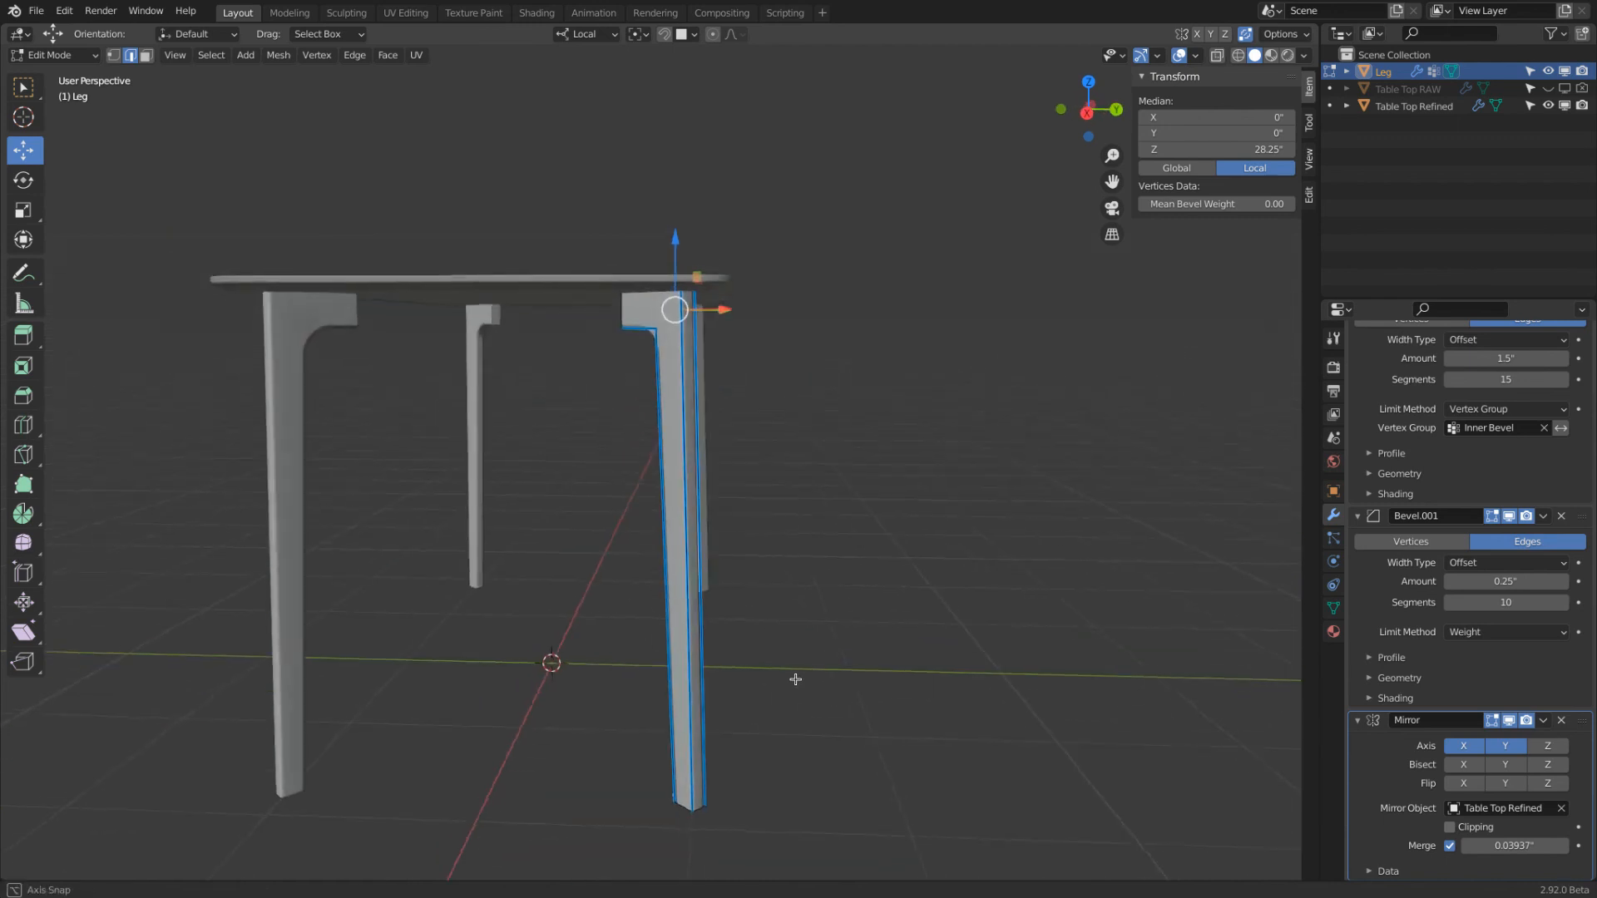
{"action": "left_click", "coordinate": [713, 738]}
{"action": "middle_click_drag", "start_coordinate": [713, 732], "coordinate": [826, 717]}
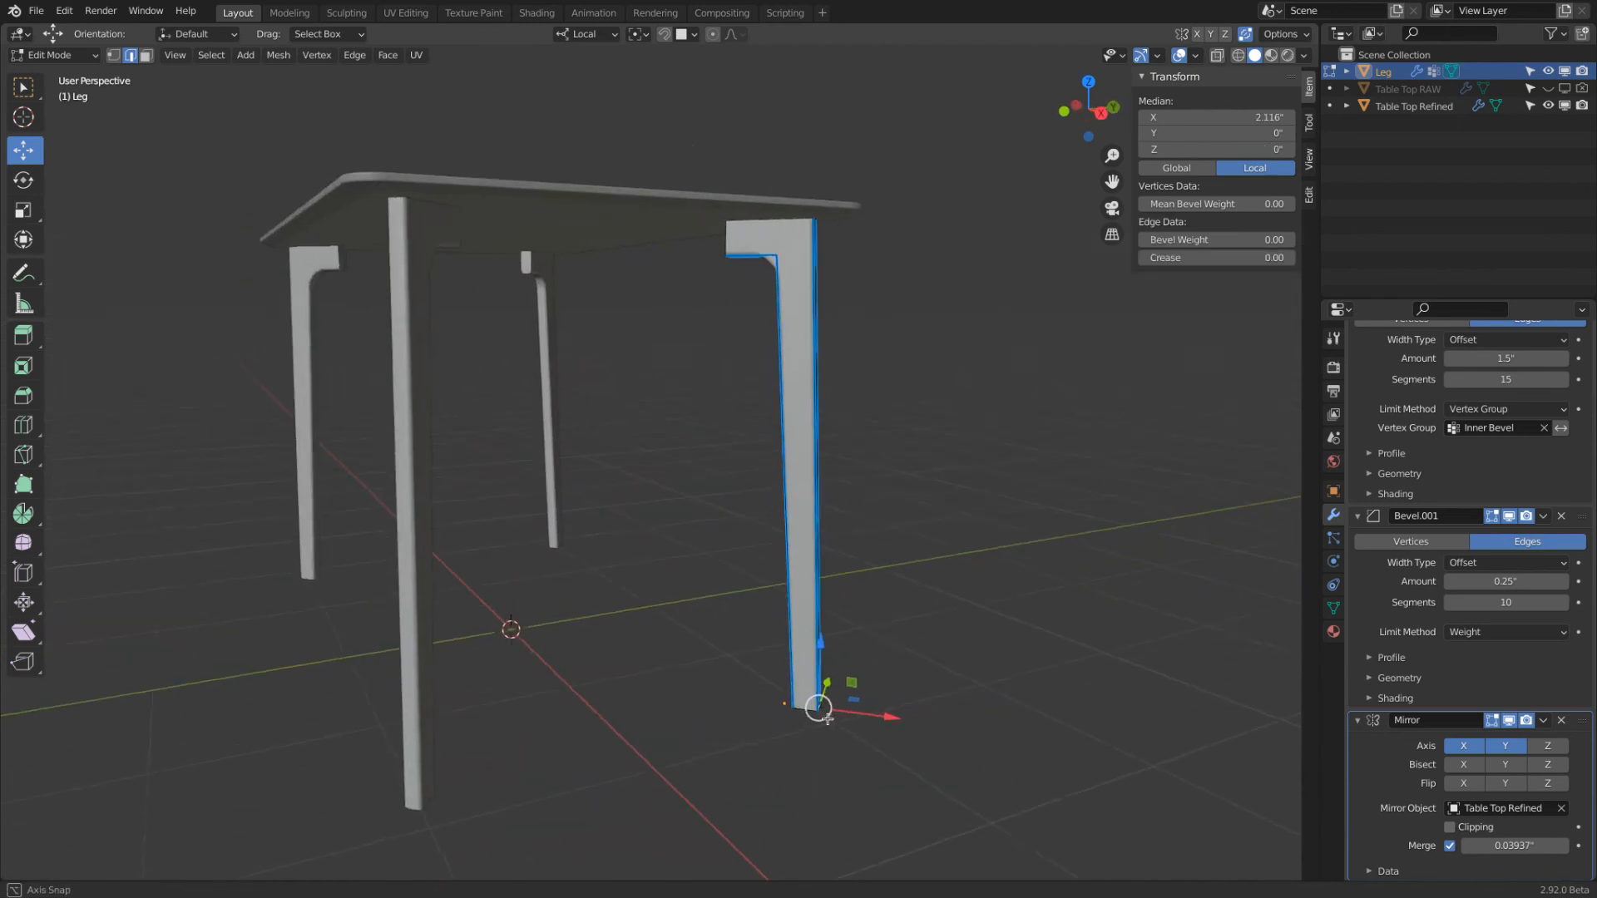
{"action": "left_click_drag", "start_coordinate": [893, 717], "coordinate": [947, 715]}
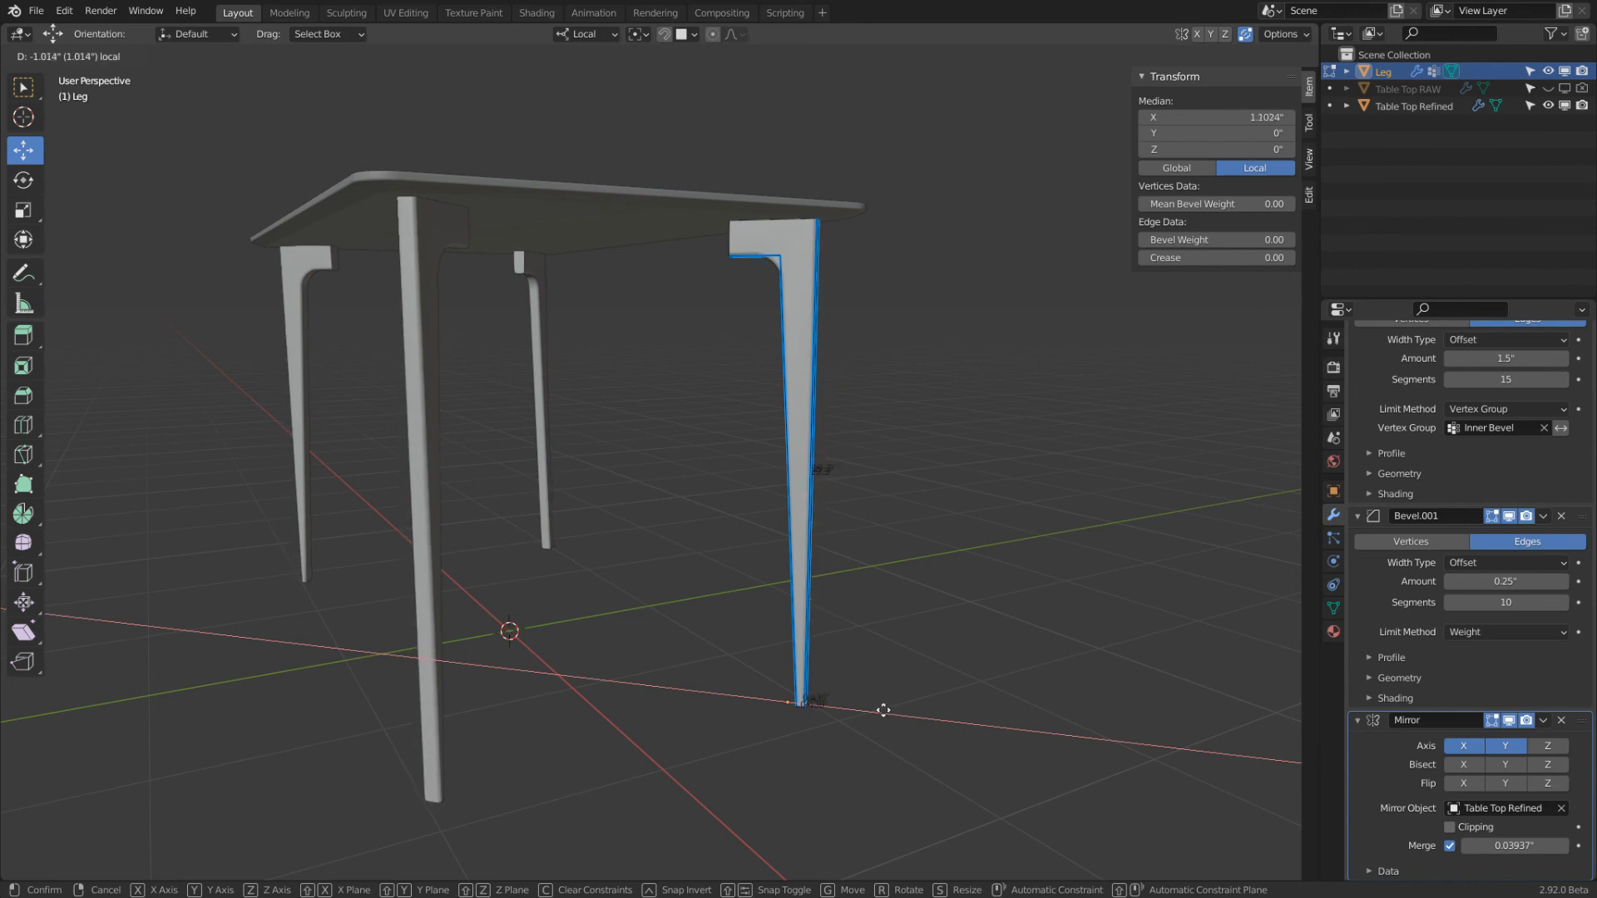
{"action": "left_click", "coordinate": [1009, 717]}
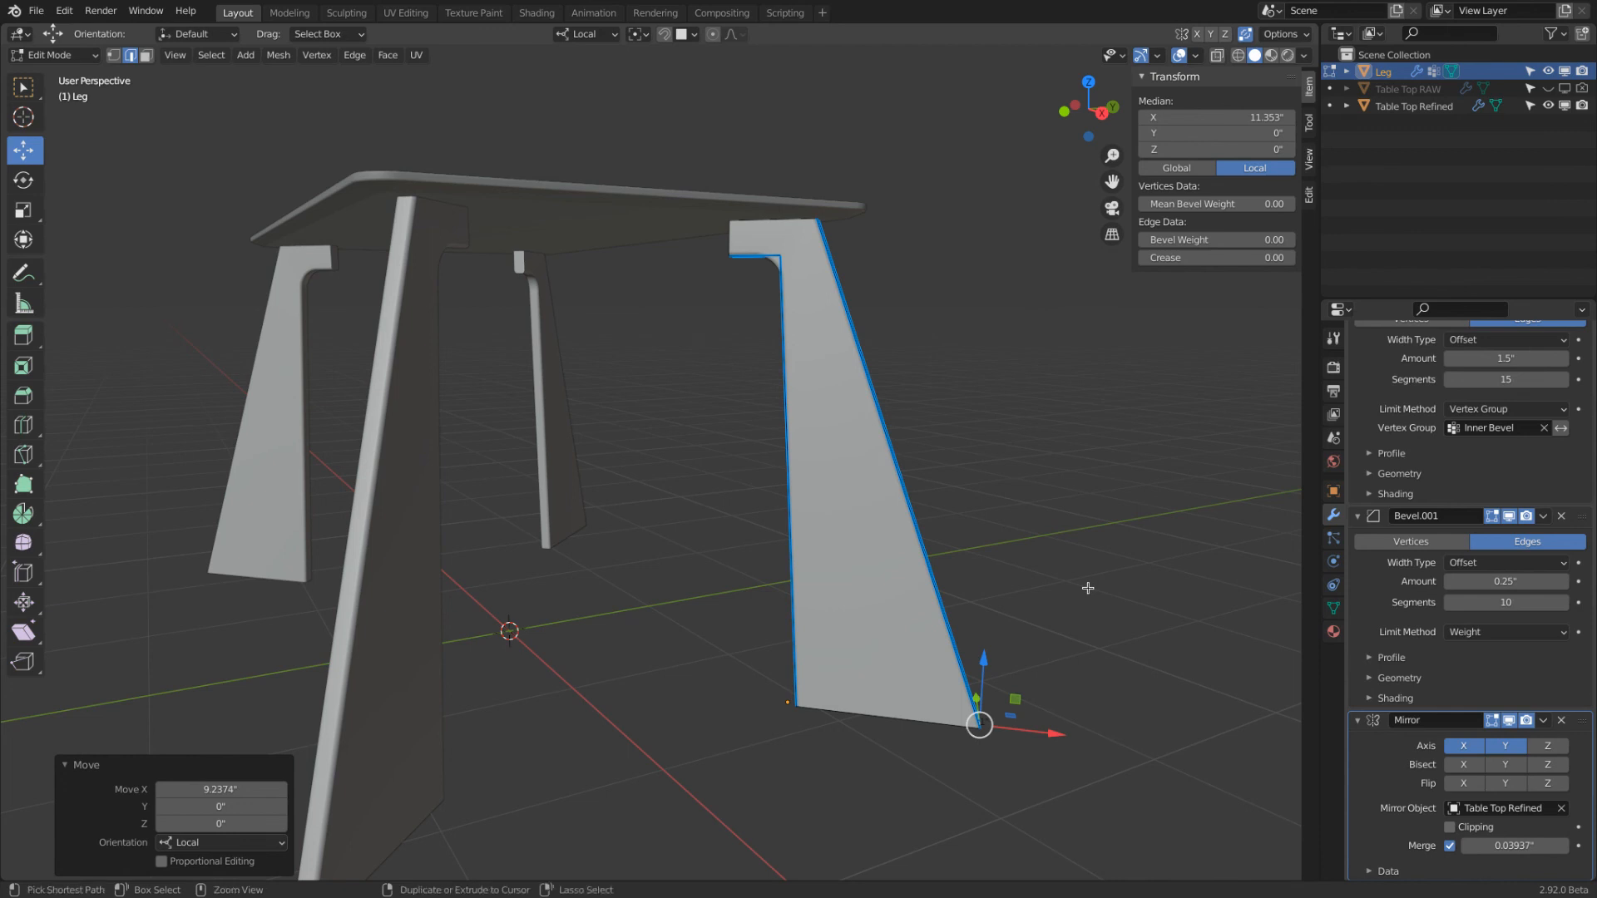
{"action": "key", "text": "ctrl+z"}
Try splaying the leg by moving its inner and outer bottom edges together about 4.25" along local X, and undo the move
{"action": "middle_click_drag", "start_coordinate": [981, 566], "coordinate": [1065, 534]}
{"action": "scroll", "coordinate": [944, 611], "scroll_direction": "up", "scroll_amount": 3}
{"action": "left_click", "coordinate": [750, 688], "text": "shift"}
{"action": "scroll", "coordinate": [752, 686], "scroll_direction": "down", "scroll_amount": 4}
{"action": "middle_click_drag", "start_coordinate": [752, 686], "coordinate": [719, 685]}
{"action": "left_click_drag", "start_coordinate": [810, 688], "coordinate": [878, 649]}
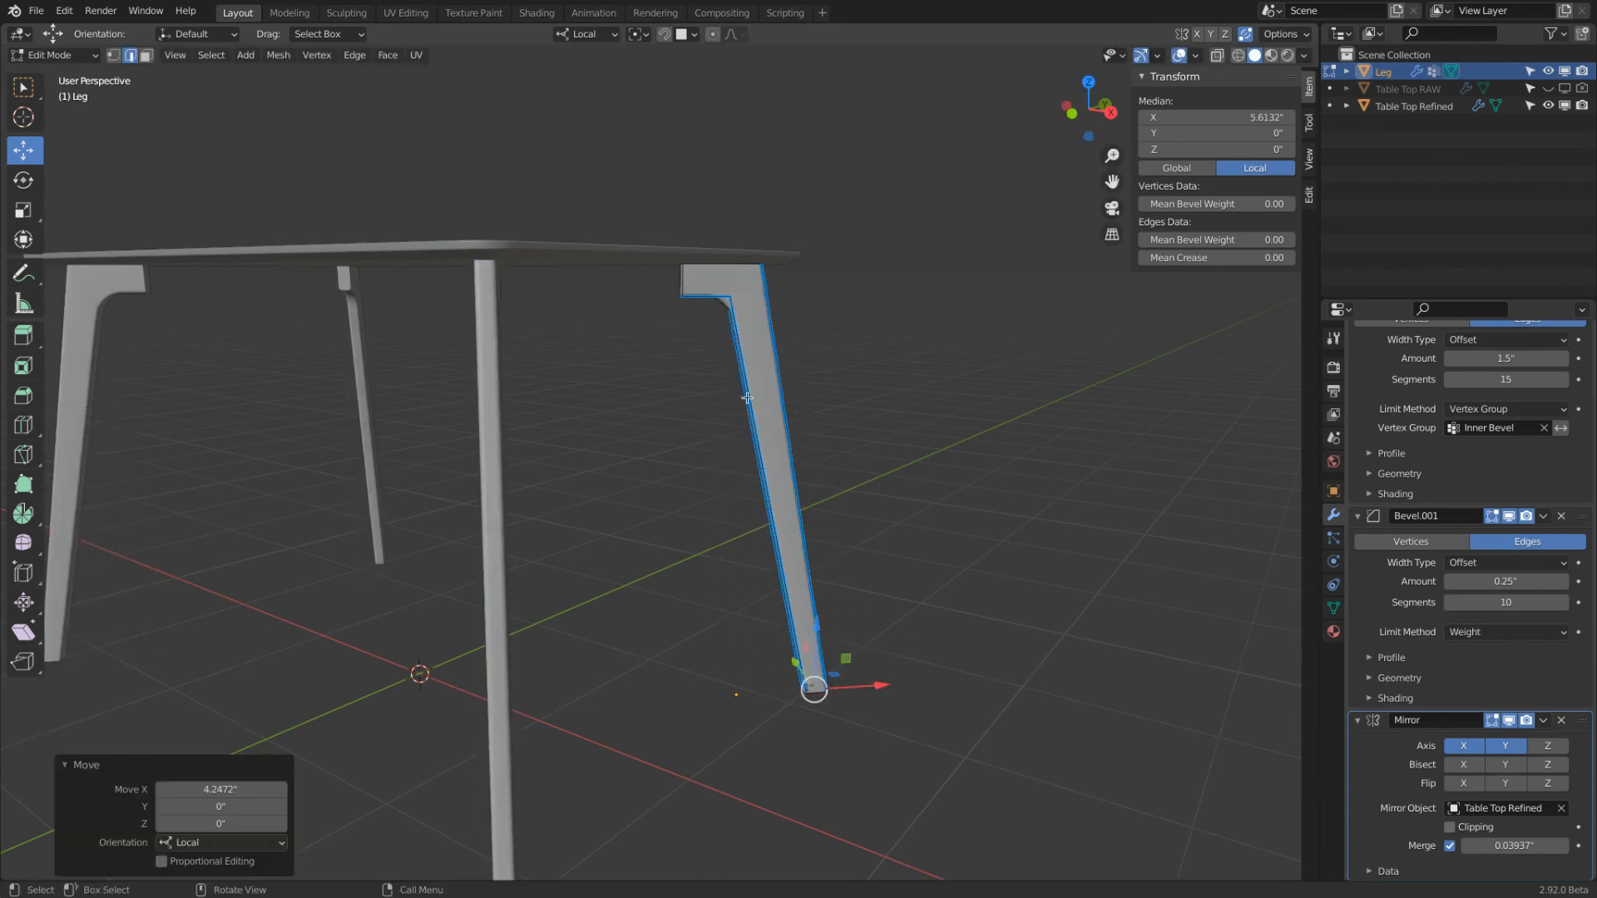
{"action": "key", "text": "ctrl+z"}
Return the leg to Object Mode and deselect everything
{"action": "scroll", "coordinate": [899, 641], "scroll_direction": "down", "scroll_amount": 5}
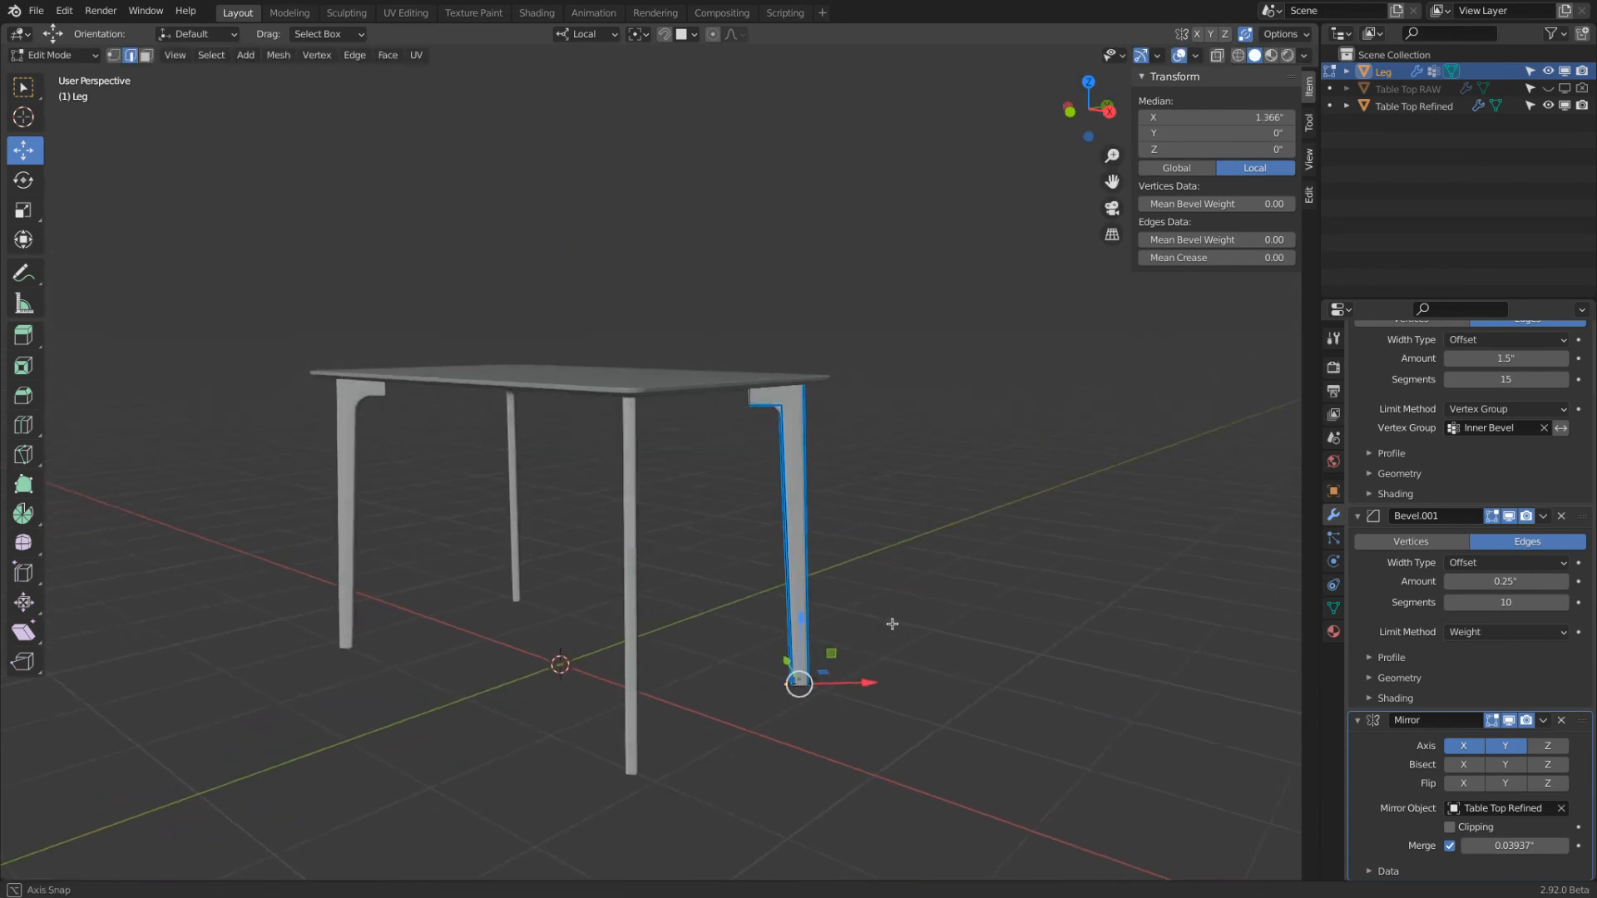
{"action": "key", "text": "Tab"}
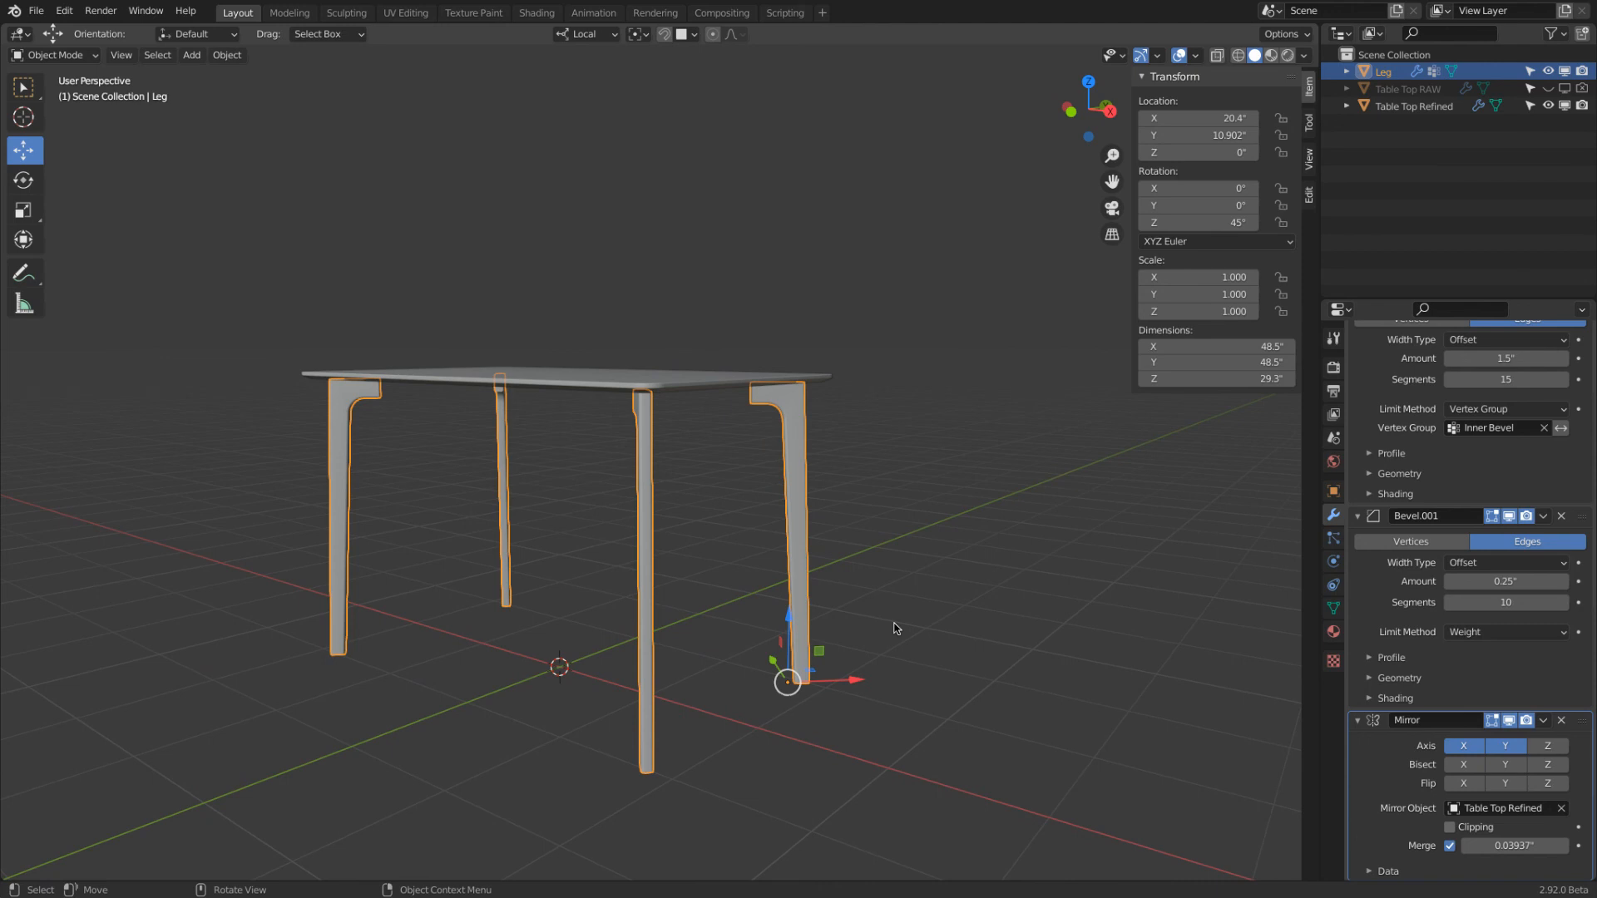
{"action": "key", "text": "alt+a"}
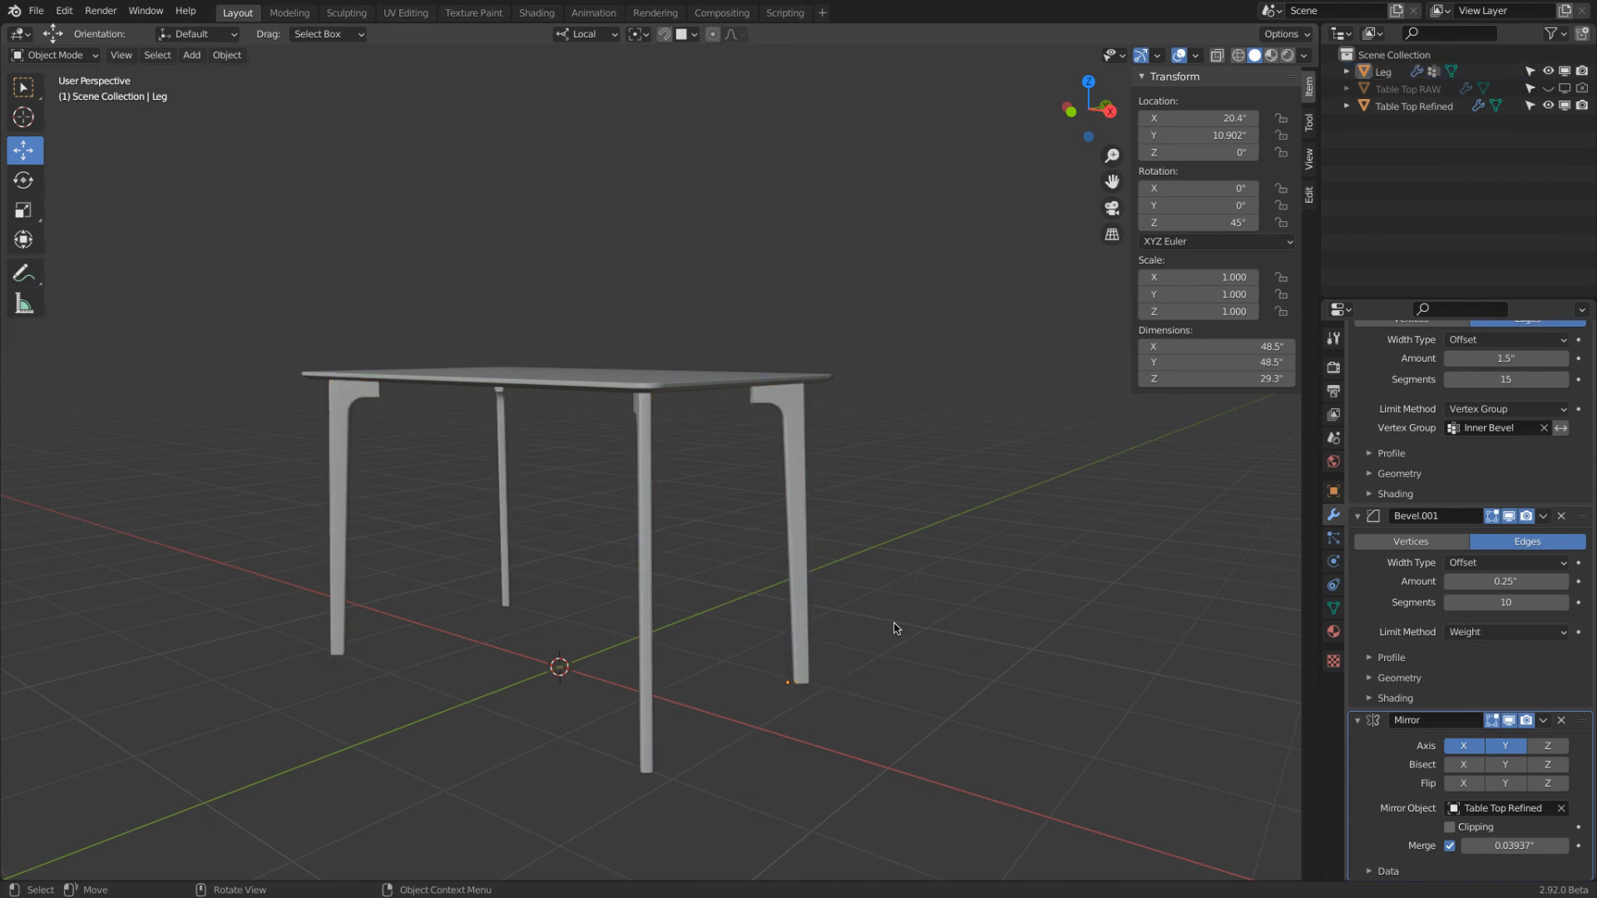